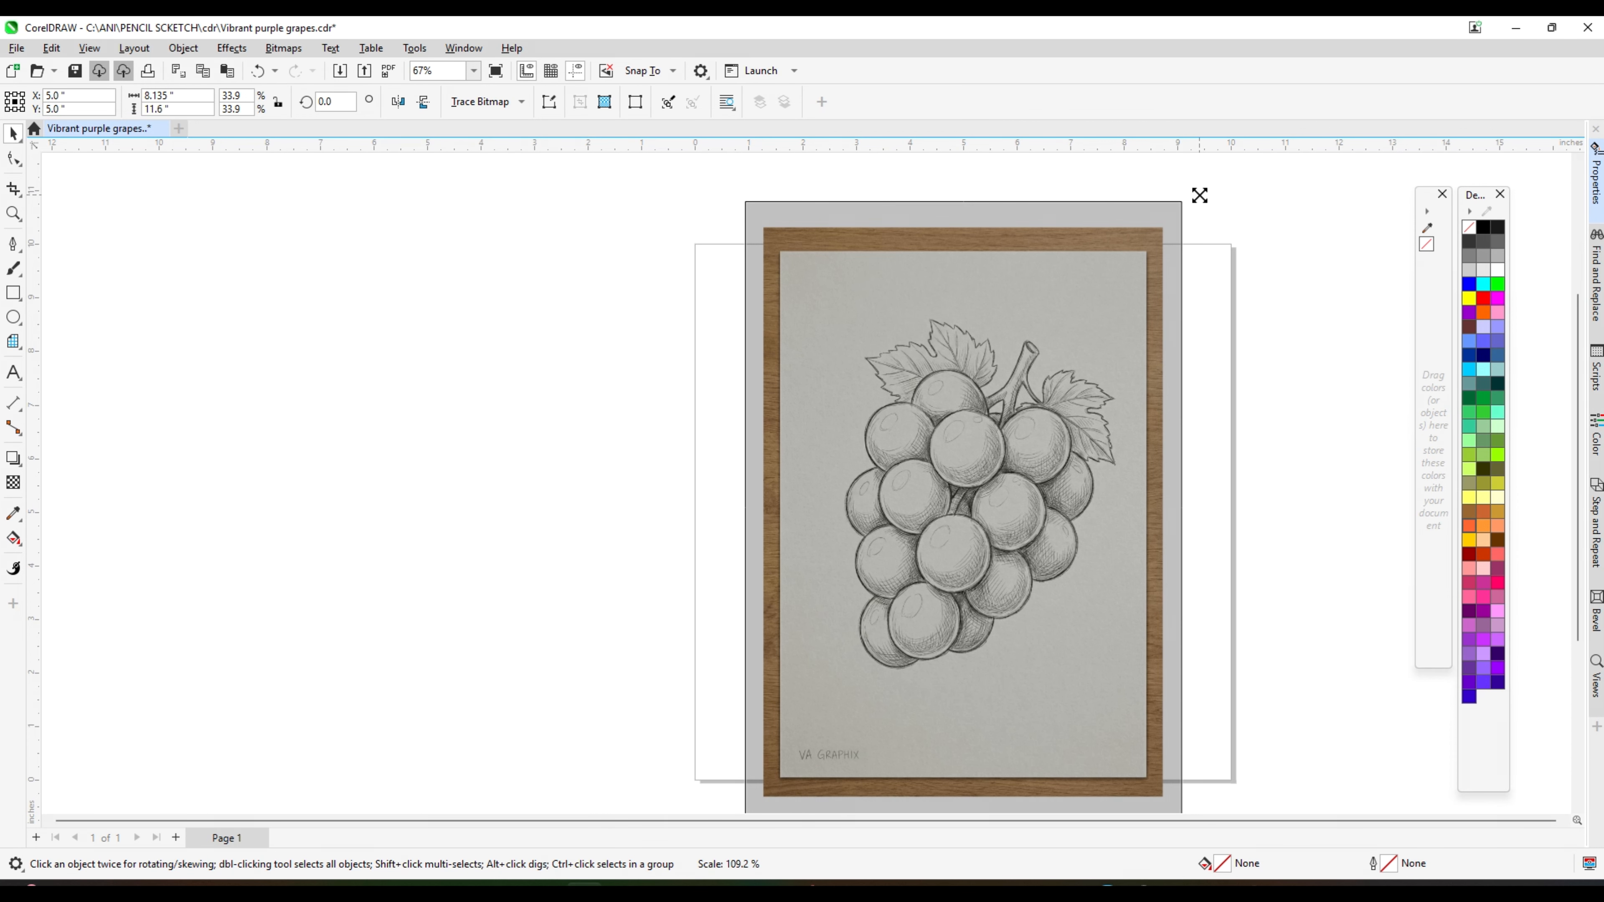
- Scale the grape sketch image to 37%, about 8.881 by 12.663 in, and centre it on the page at X 5, Y 5
scroll(971, 382, down, 1)
drag(816, 674, 789, 711)
drag(955, 577, 972, 577)
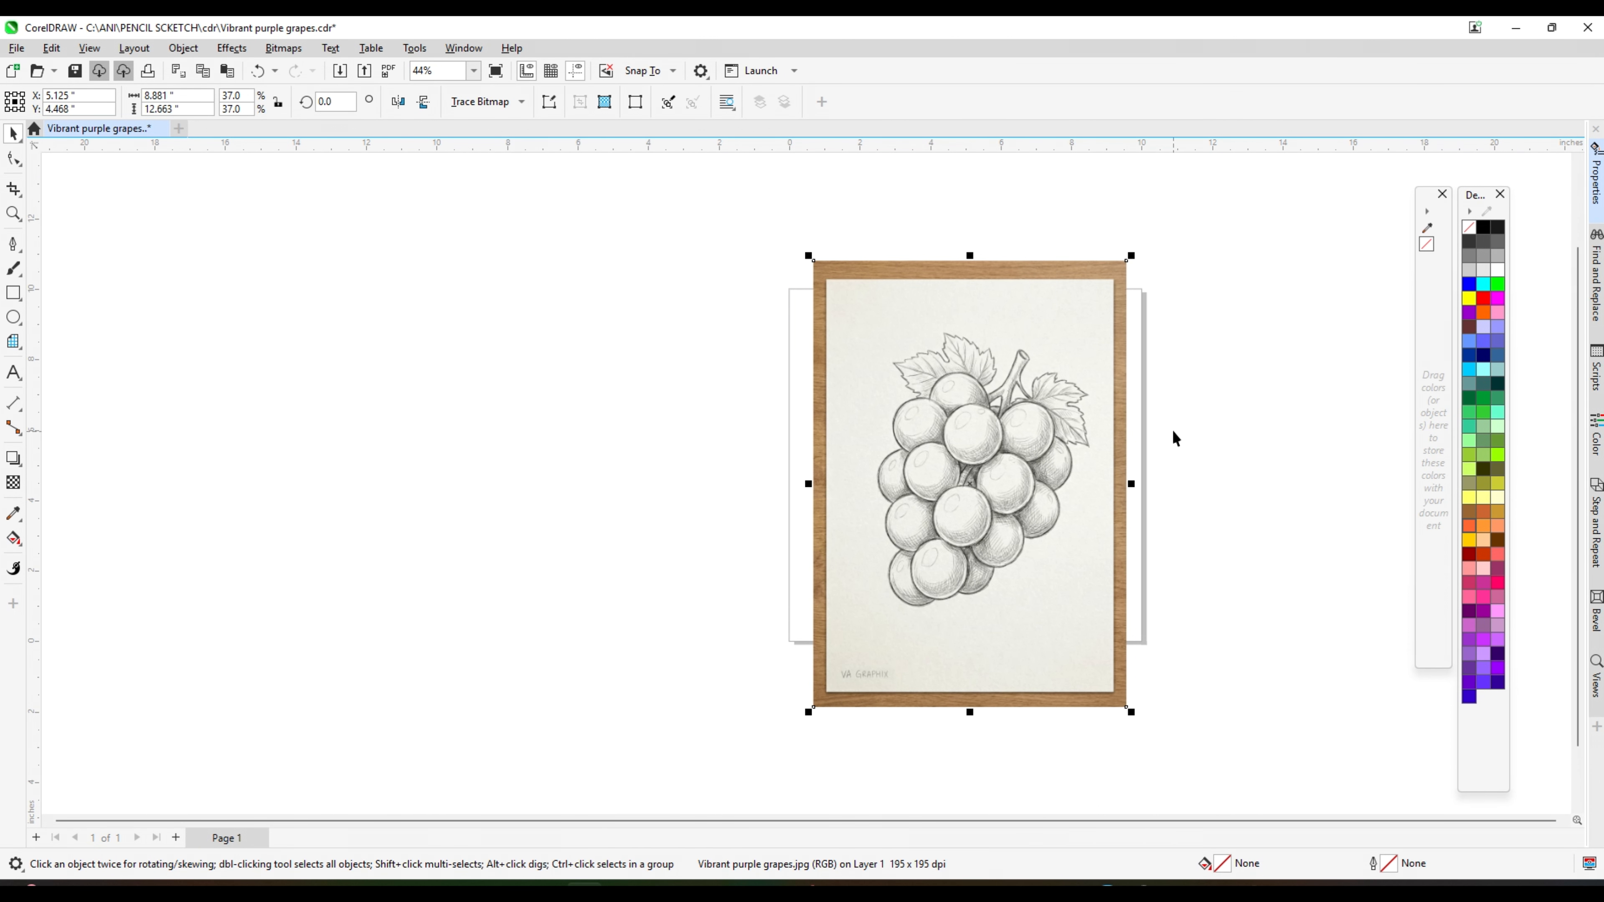
drag(1010, 371, 1005, 348)
scroll(1005, 348, up, 1)
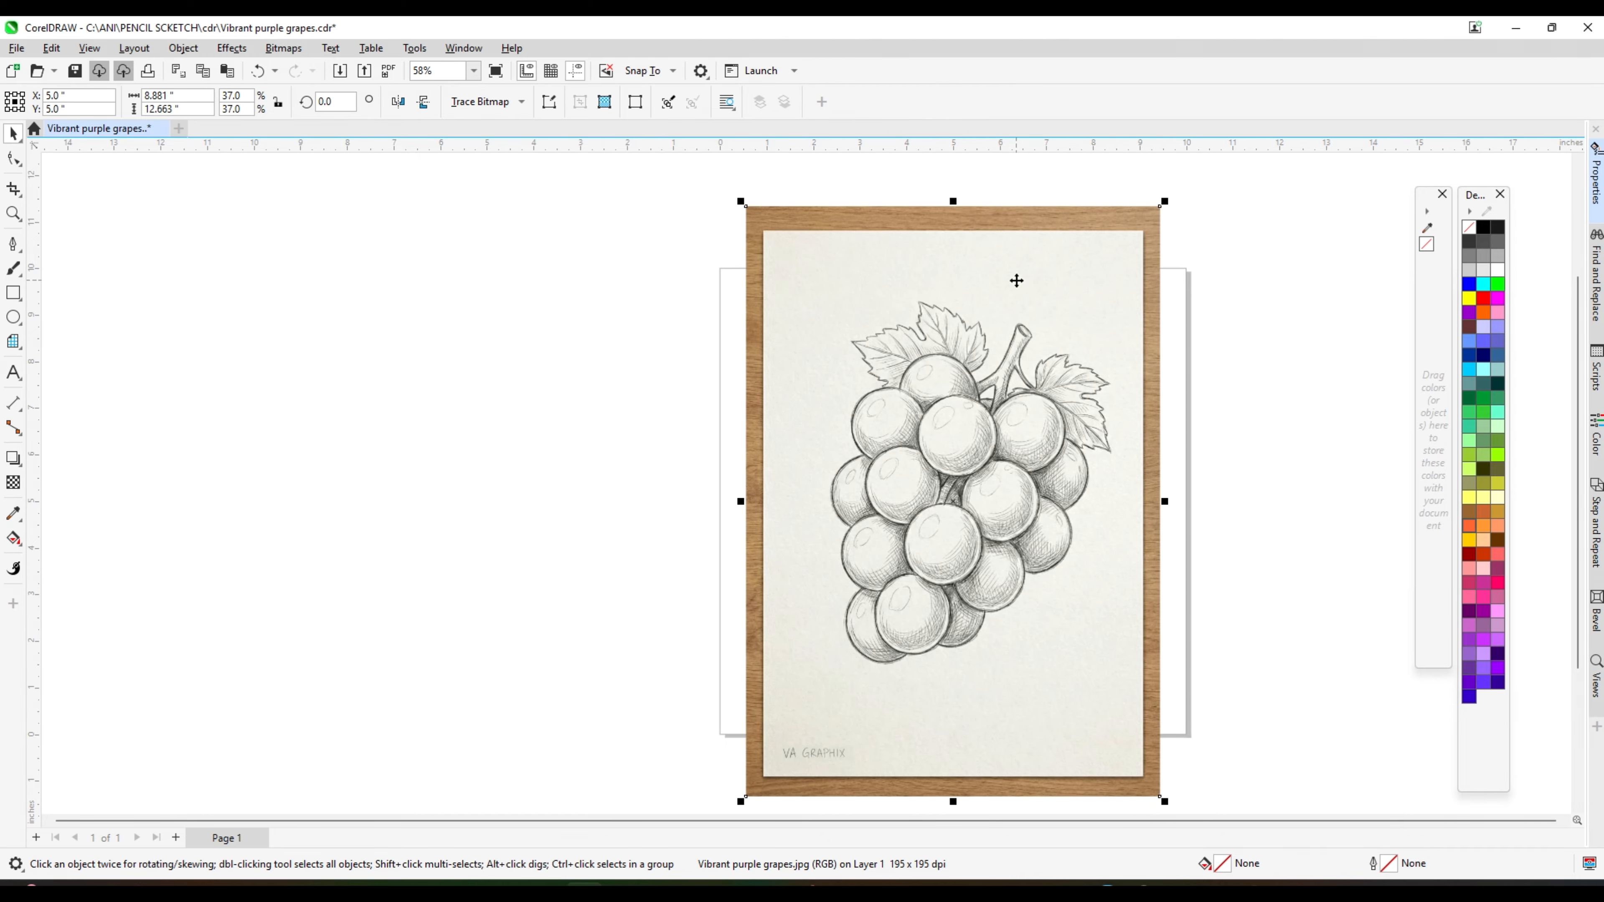
scroll(1076, 447, down, 1)
scroll(929, 283, up, 1)
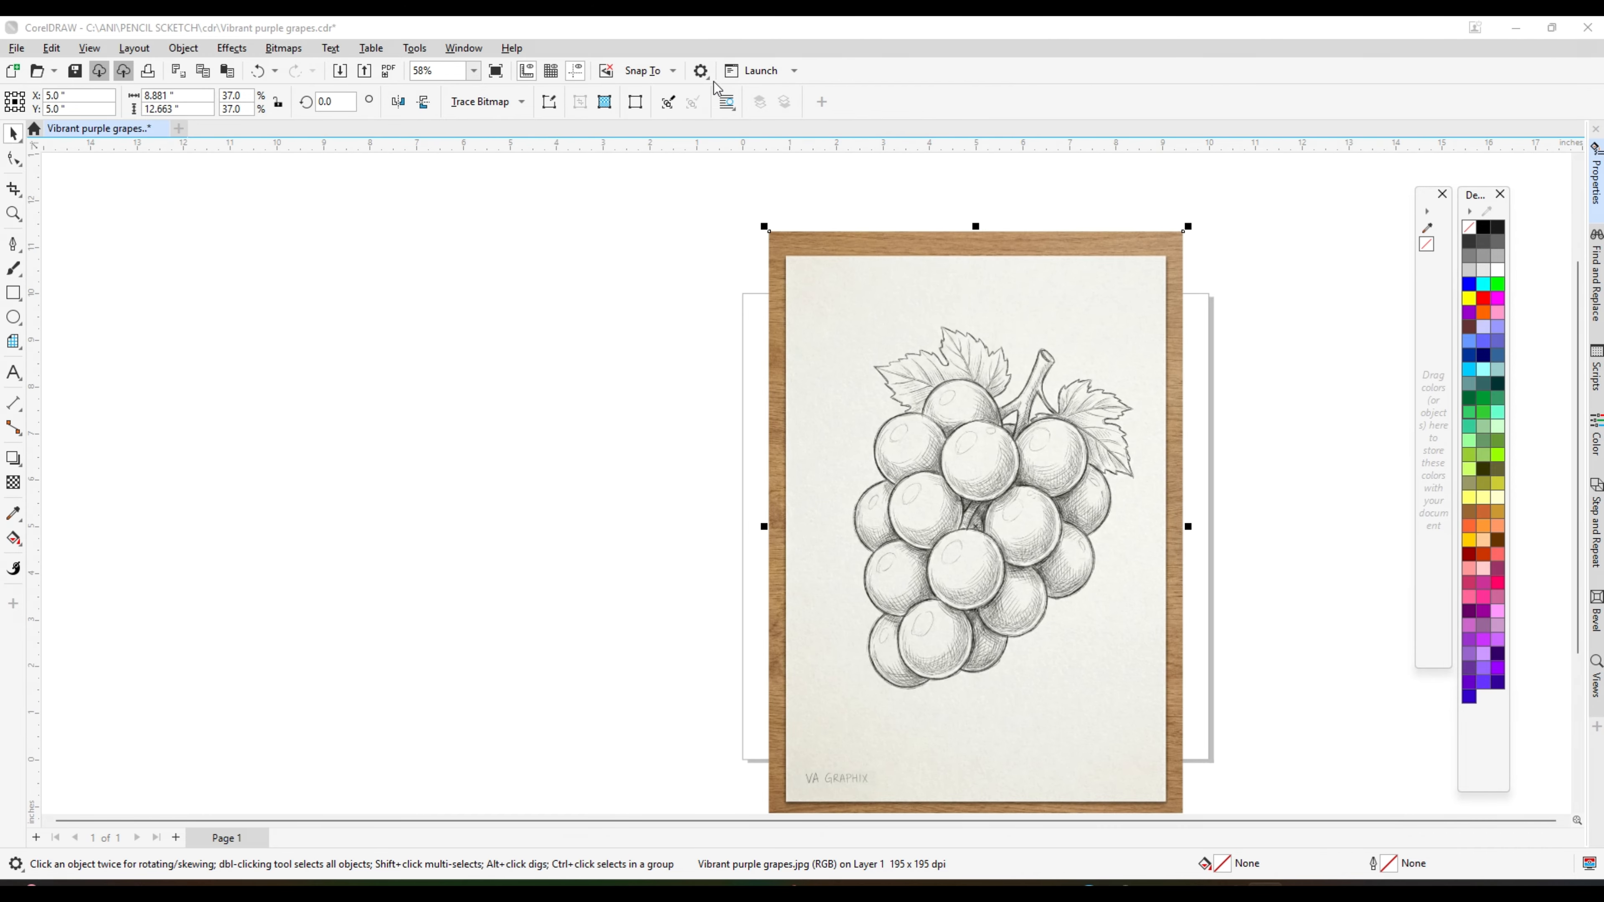
- Draw a circle about 1.807 in across over the front grape in the upper middle of the cluster
click(14, 322)
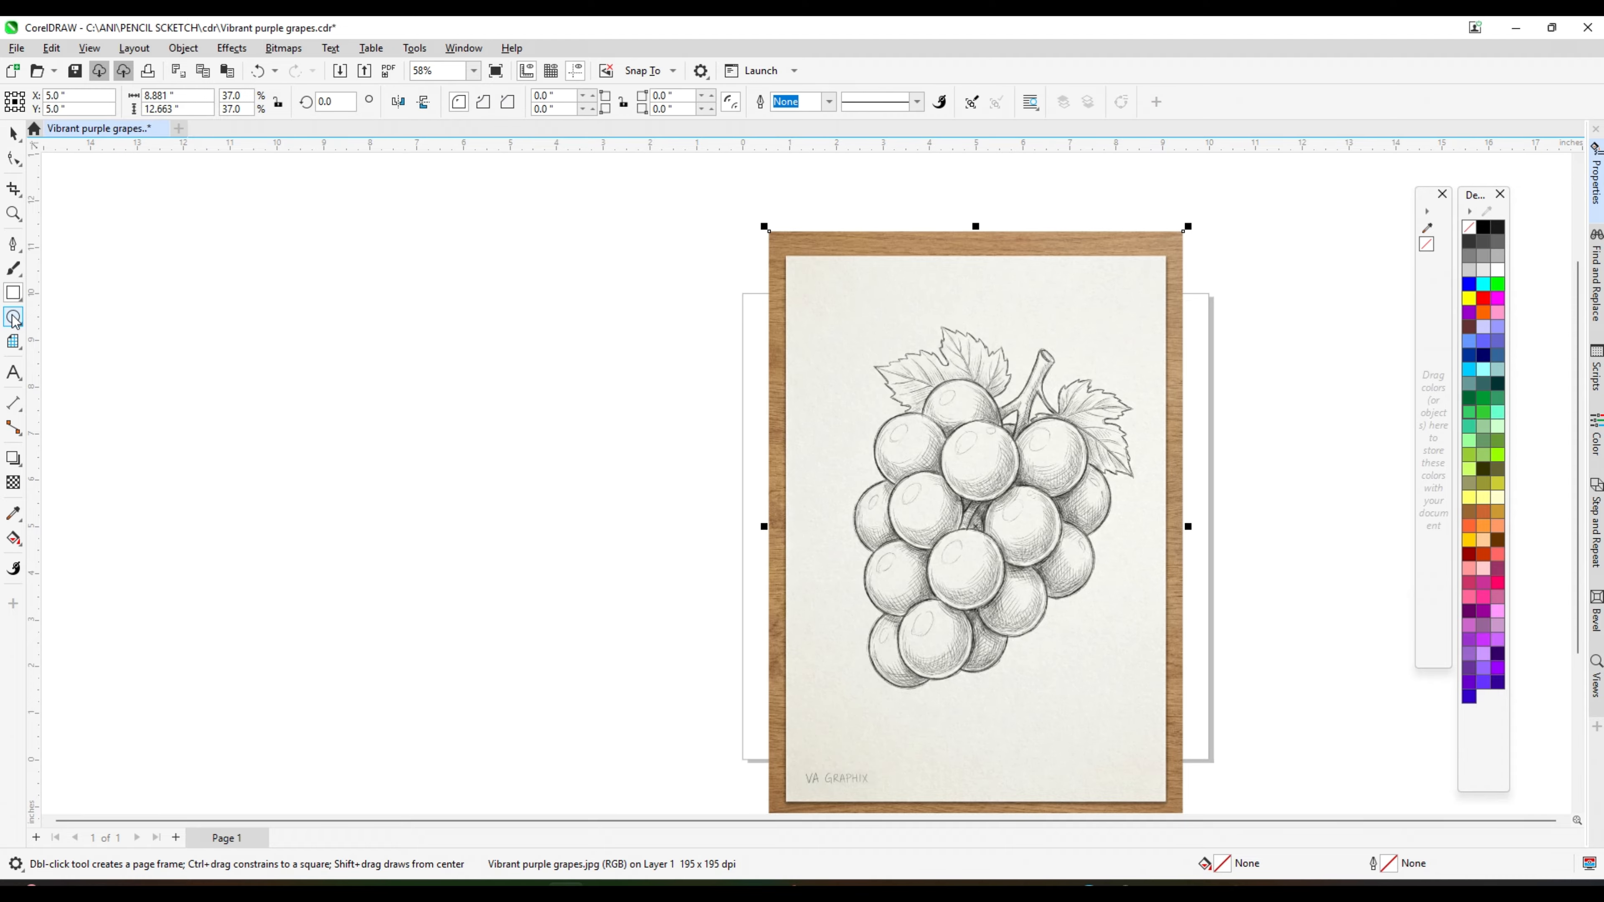
click(50, 320)
scroll(952, 458, up, 3)
drag(948, 437, 1064, 493)
click(12, 134)
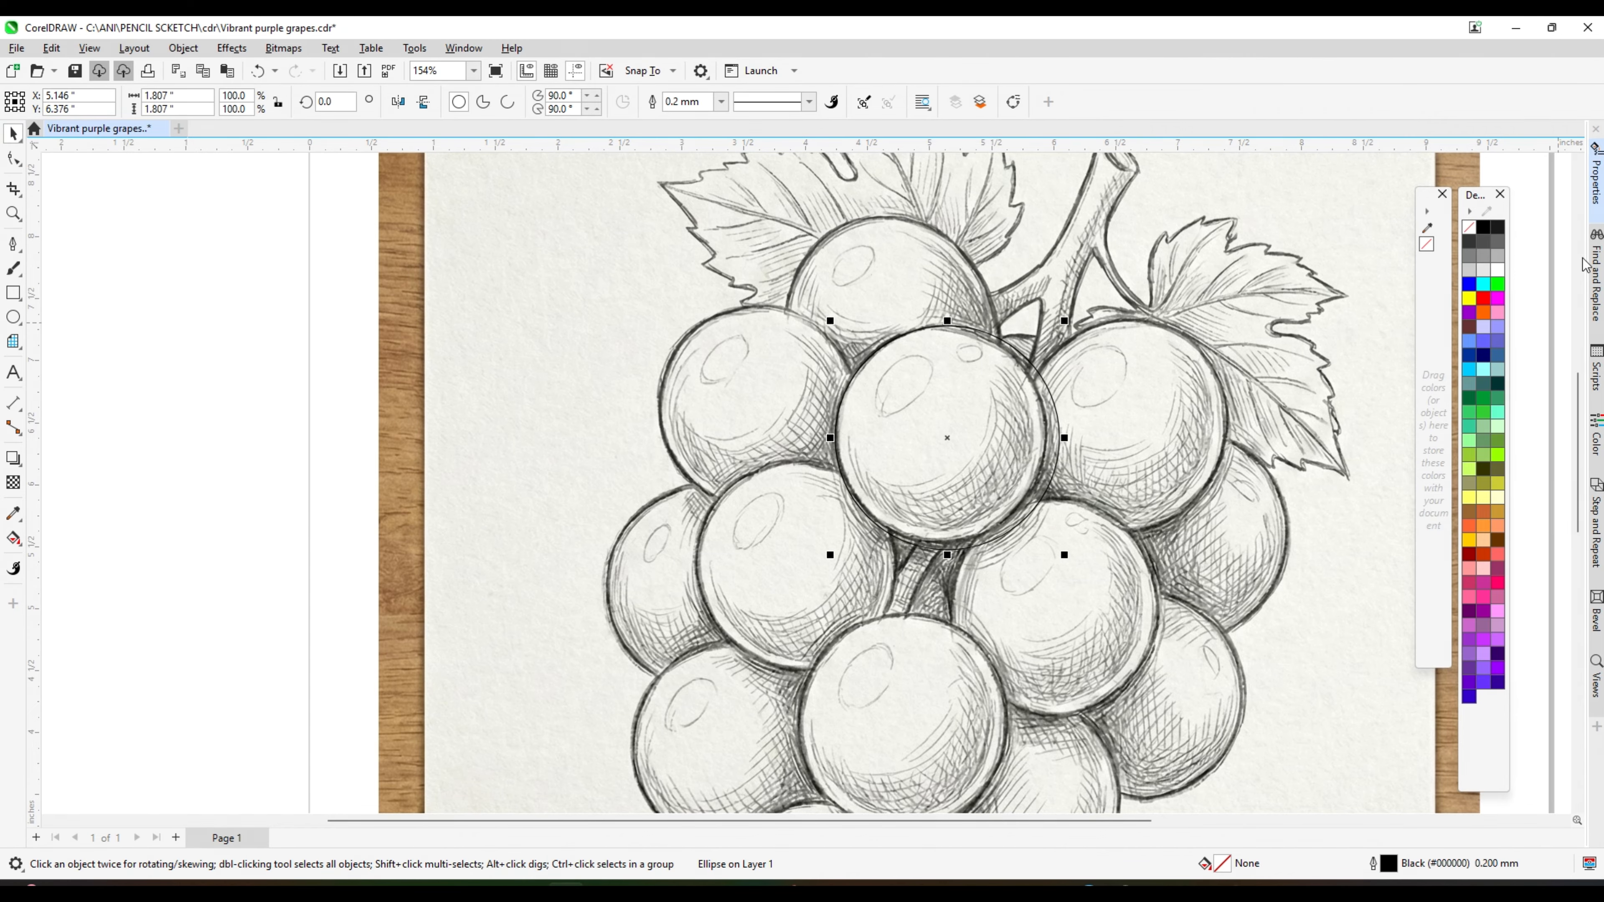
- Give the circle a red 0.5 mm outline and shrink it to about 1.725 in to fit the grape
right_click(1483, 298)
scroll(1036, 413, up, 1)
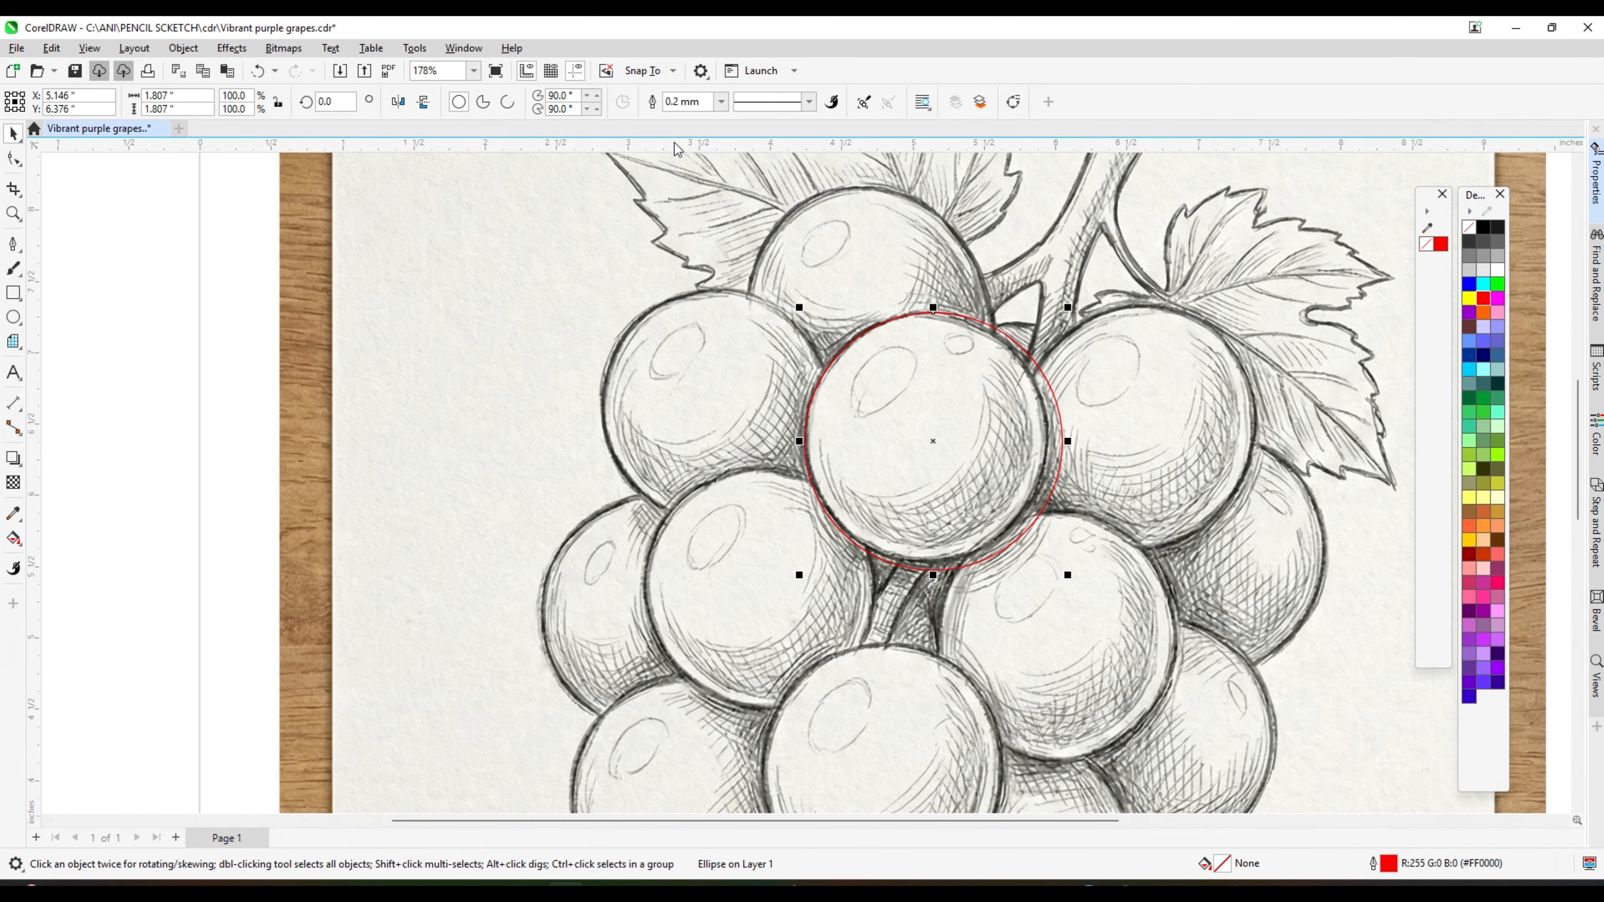
click(721, 101)
click(691, 185)
scroll(1017, 426, up, 3)
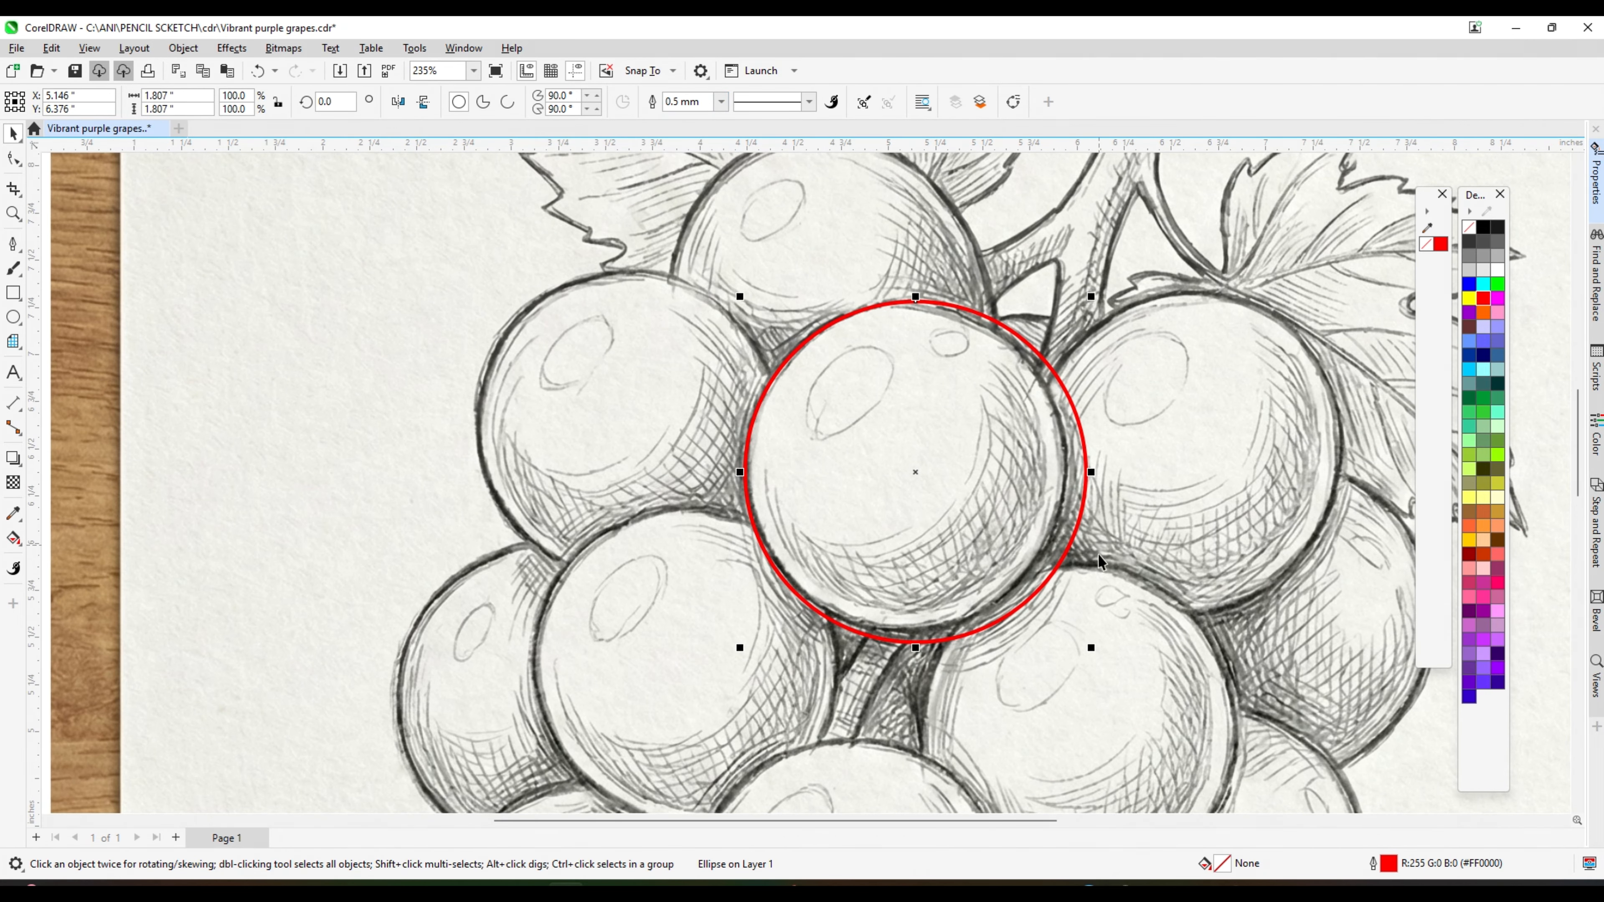
drag(1091, 650, 1074, 634)
scroll(1074, 634, down, 3)
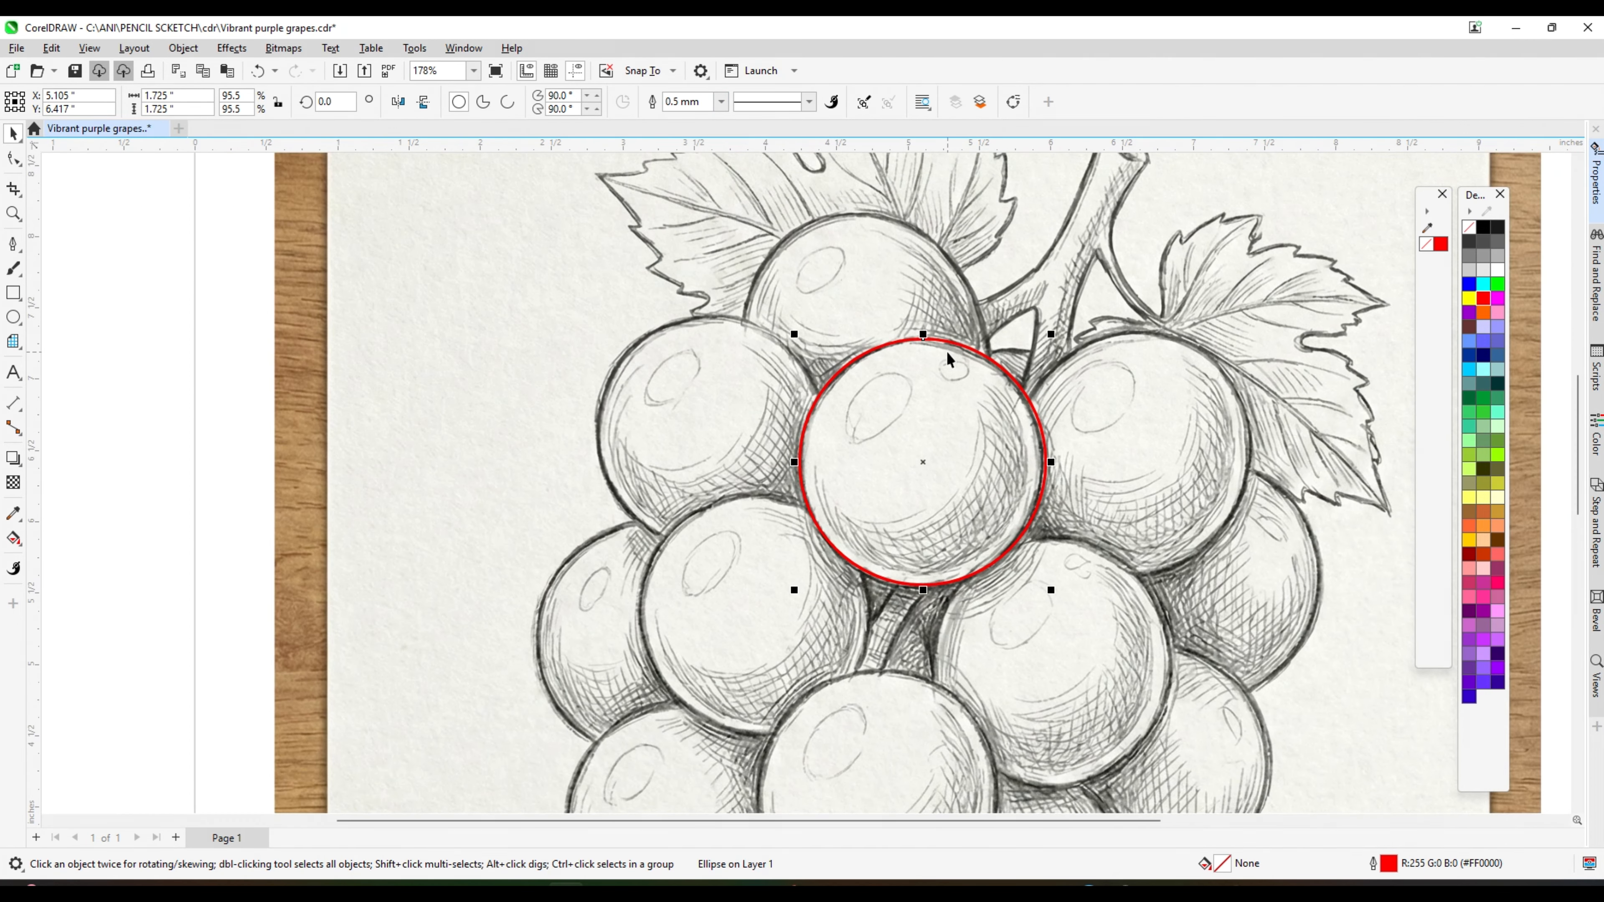
- Copy the red circle onto the upper-left, topmost and upper-right grapes surrounding the front grape
drag(929, 350, 729, 322)
right_click(871, 228)
drag(1128, 337, 1153, 335)
scroll(1175, 335, down, 3)
scroll(1215, 443, up, 1)
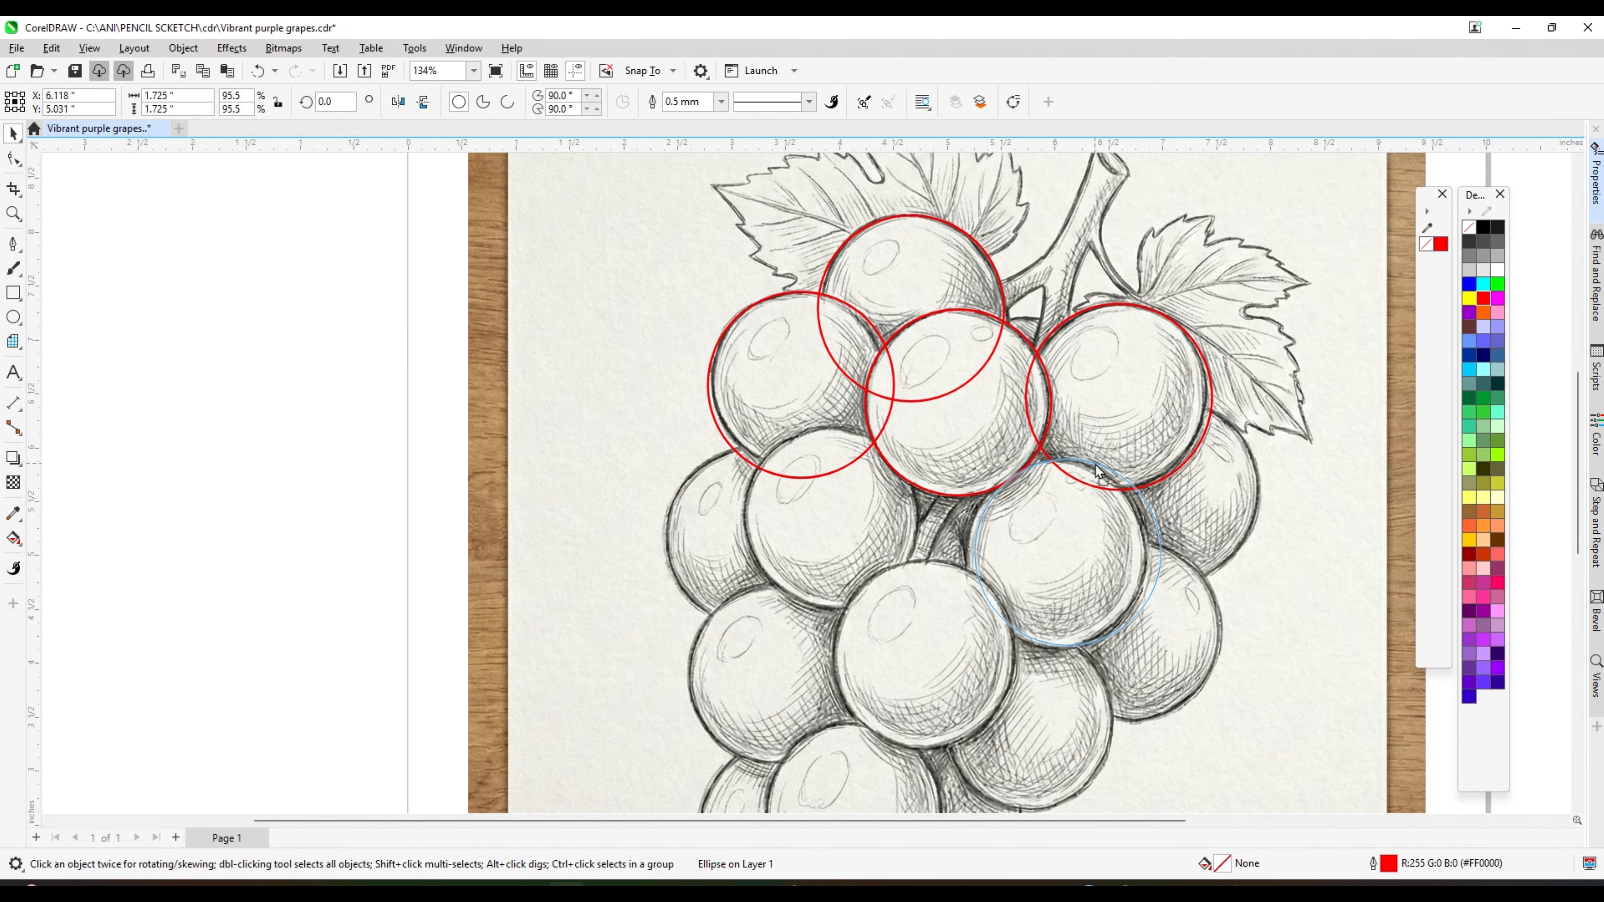
- Copy the red circle onto the remaining middle, left-hand and bottom grapes of the cluster
drag(1097, 472, 960, 574)
drag(835, 433, 1104, 504)
scroll(805, 436, down, 2)
scroll(819, 661, up, 2)
scroll(910, 620, up, 2)
key(space)
key(space)
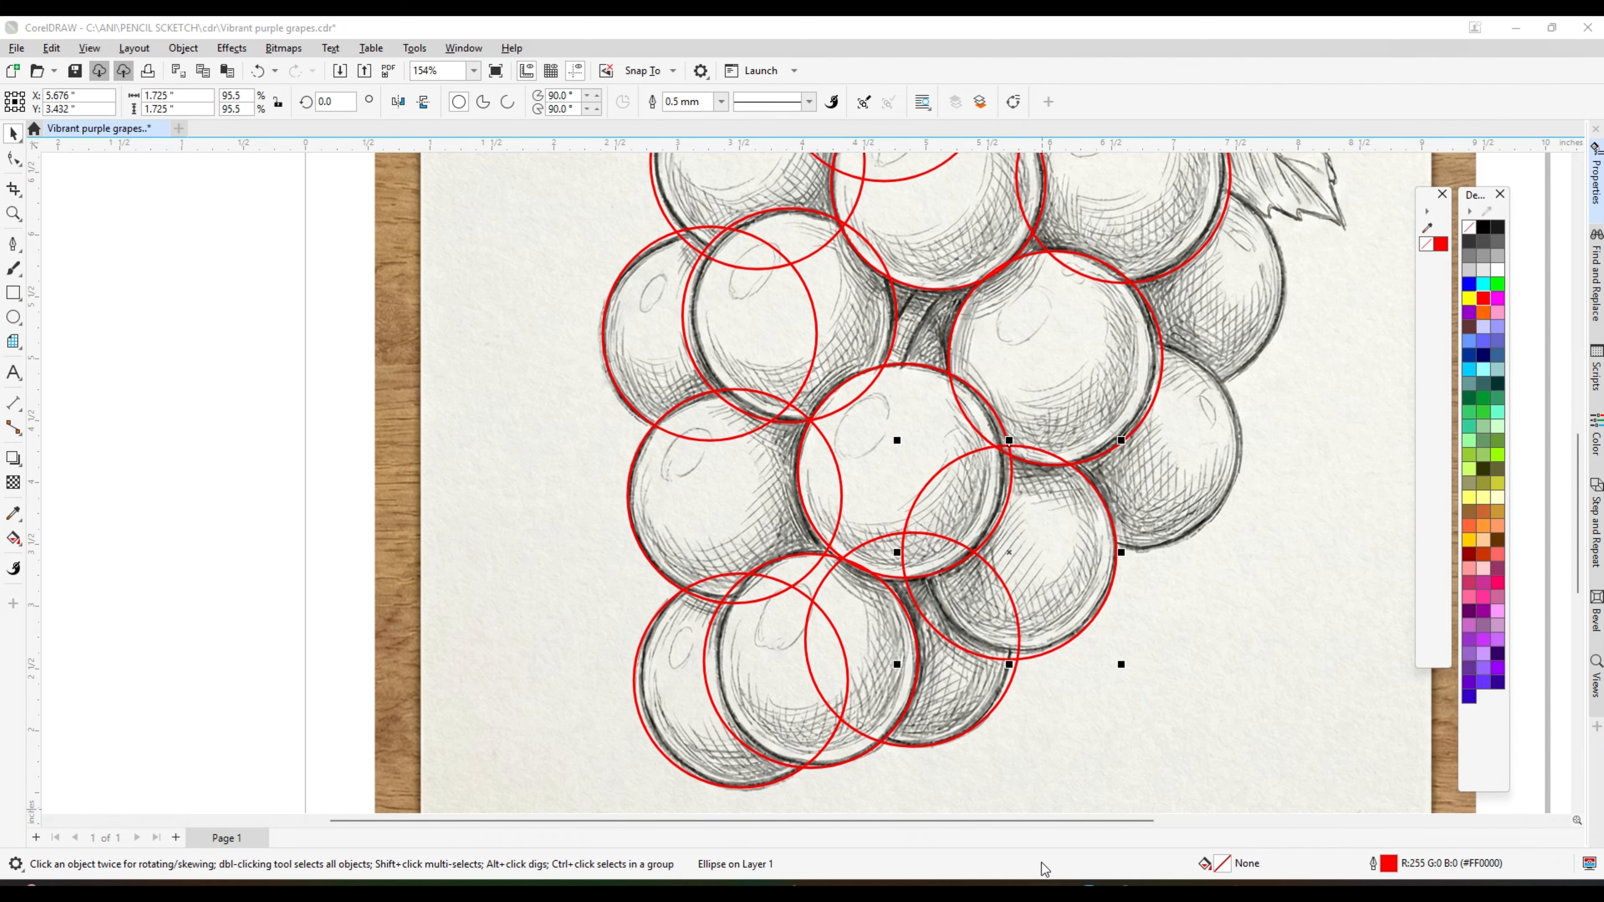
- Copy the red circle onto the two partly hidden grapes along the cluster's right edge
scroll(705, 520, down, 1)
click(334, 532)
scroll(933, 497, up, 1)
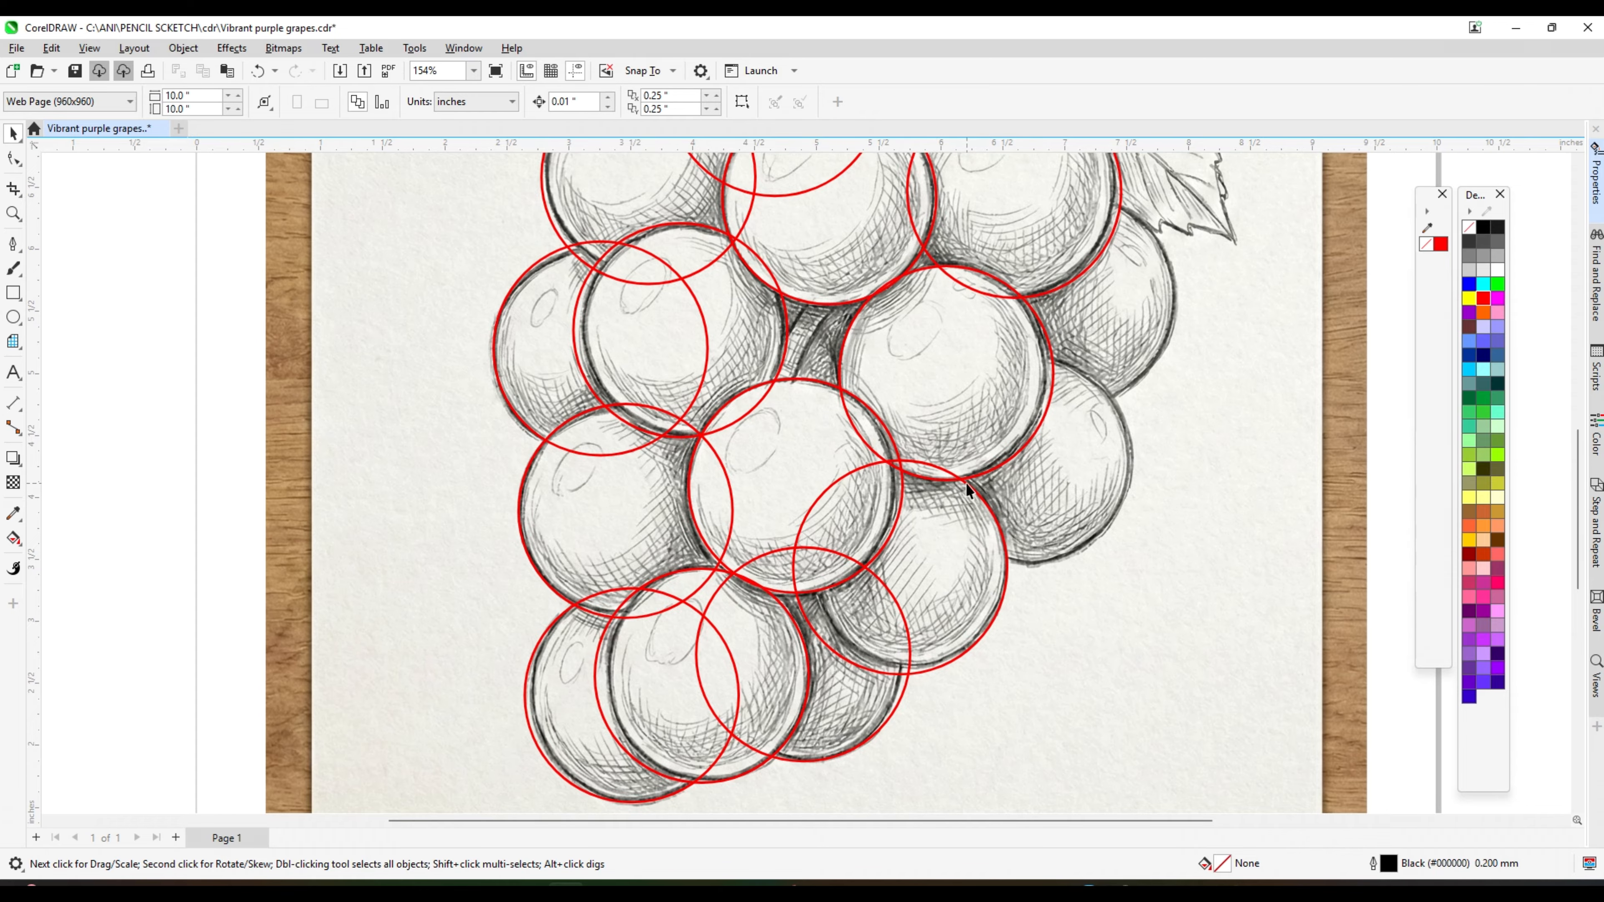
drag(967, 484, 1093, 378)
right_click(1092, 378)
scroll(911, 493, down, 4)
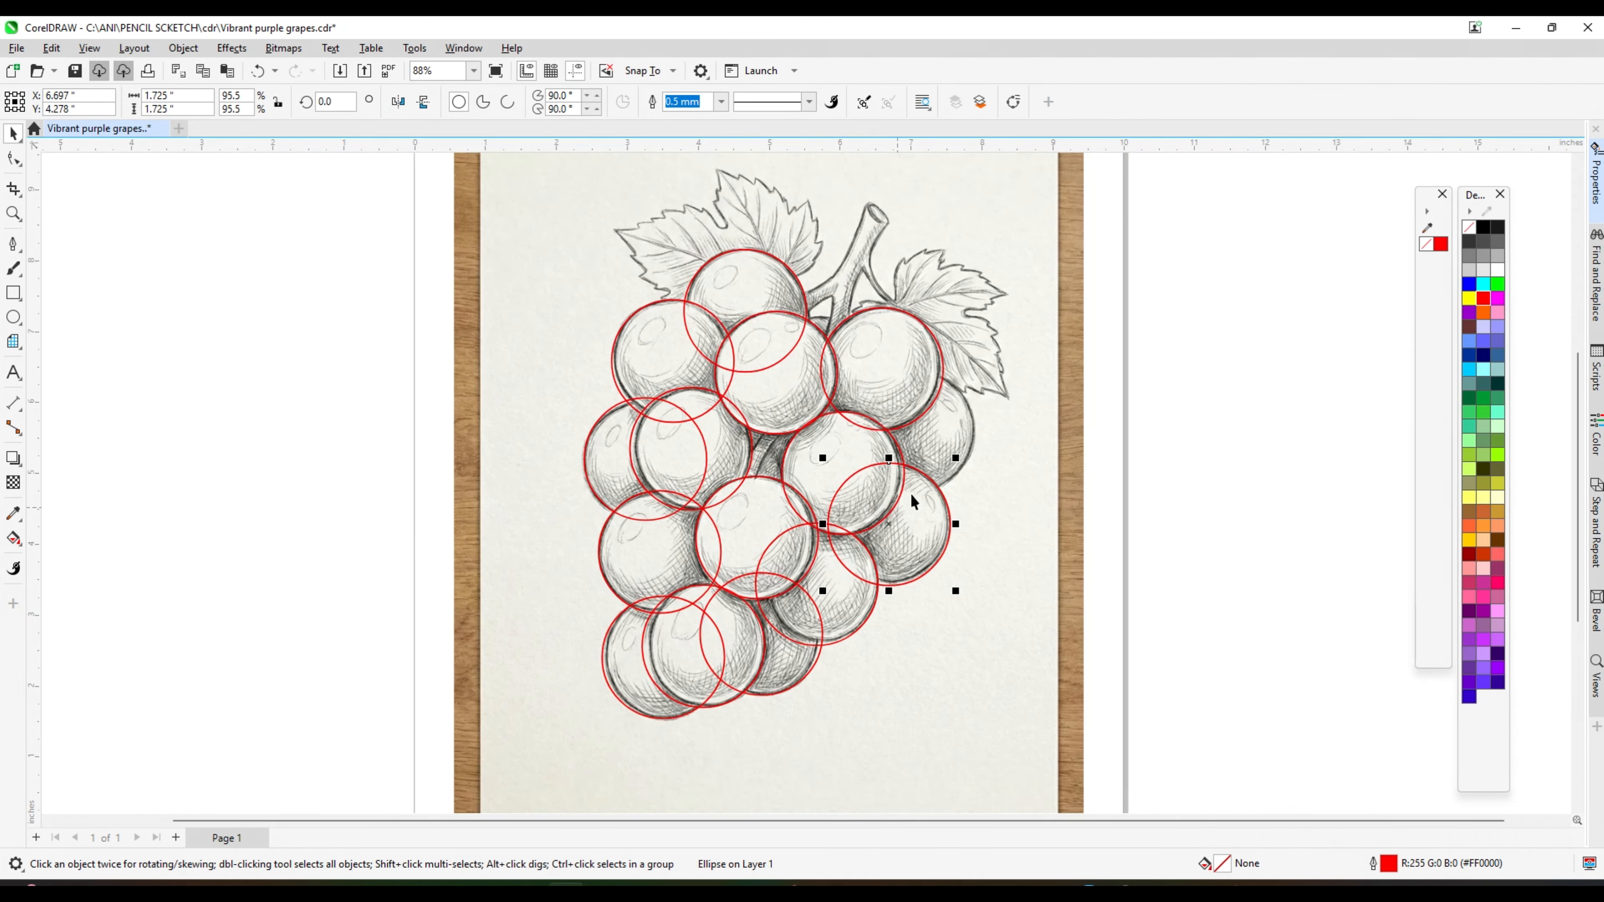
scroll(909, 475, up, 3)
scroll(909, 475, up, 1)
drag(909, 475, 952, 312)
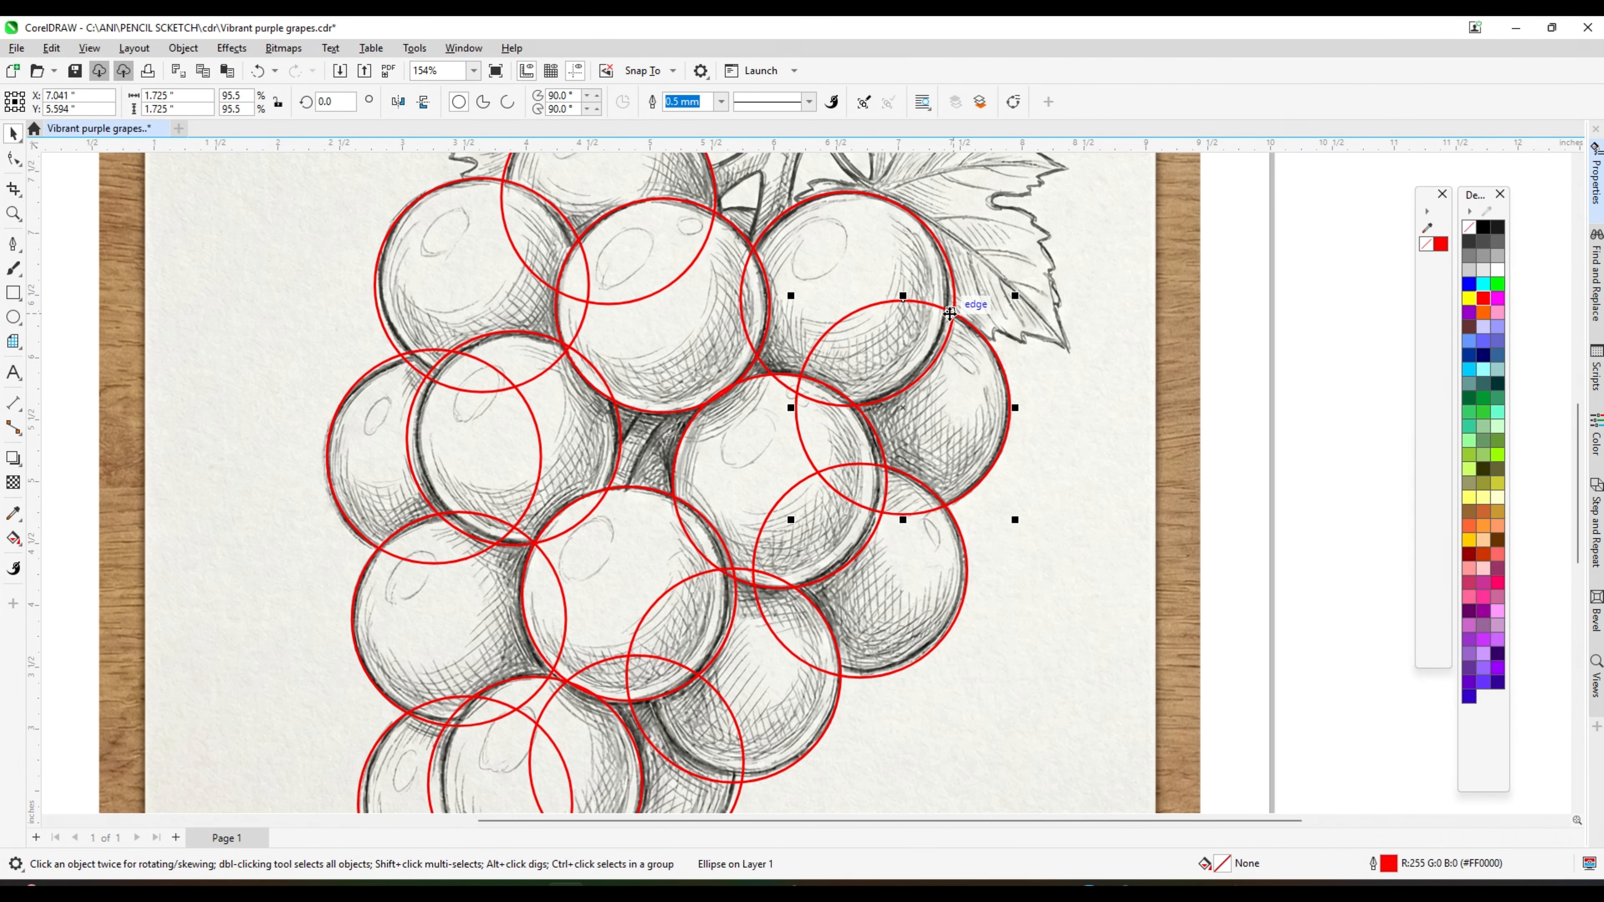
scroll(884, 392, down, 6)
scroll(812, 289, up, 4)
scroll(839, 259, down, 2)
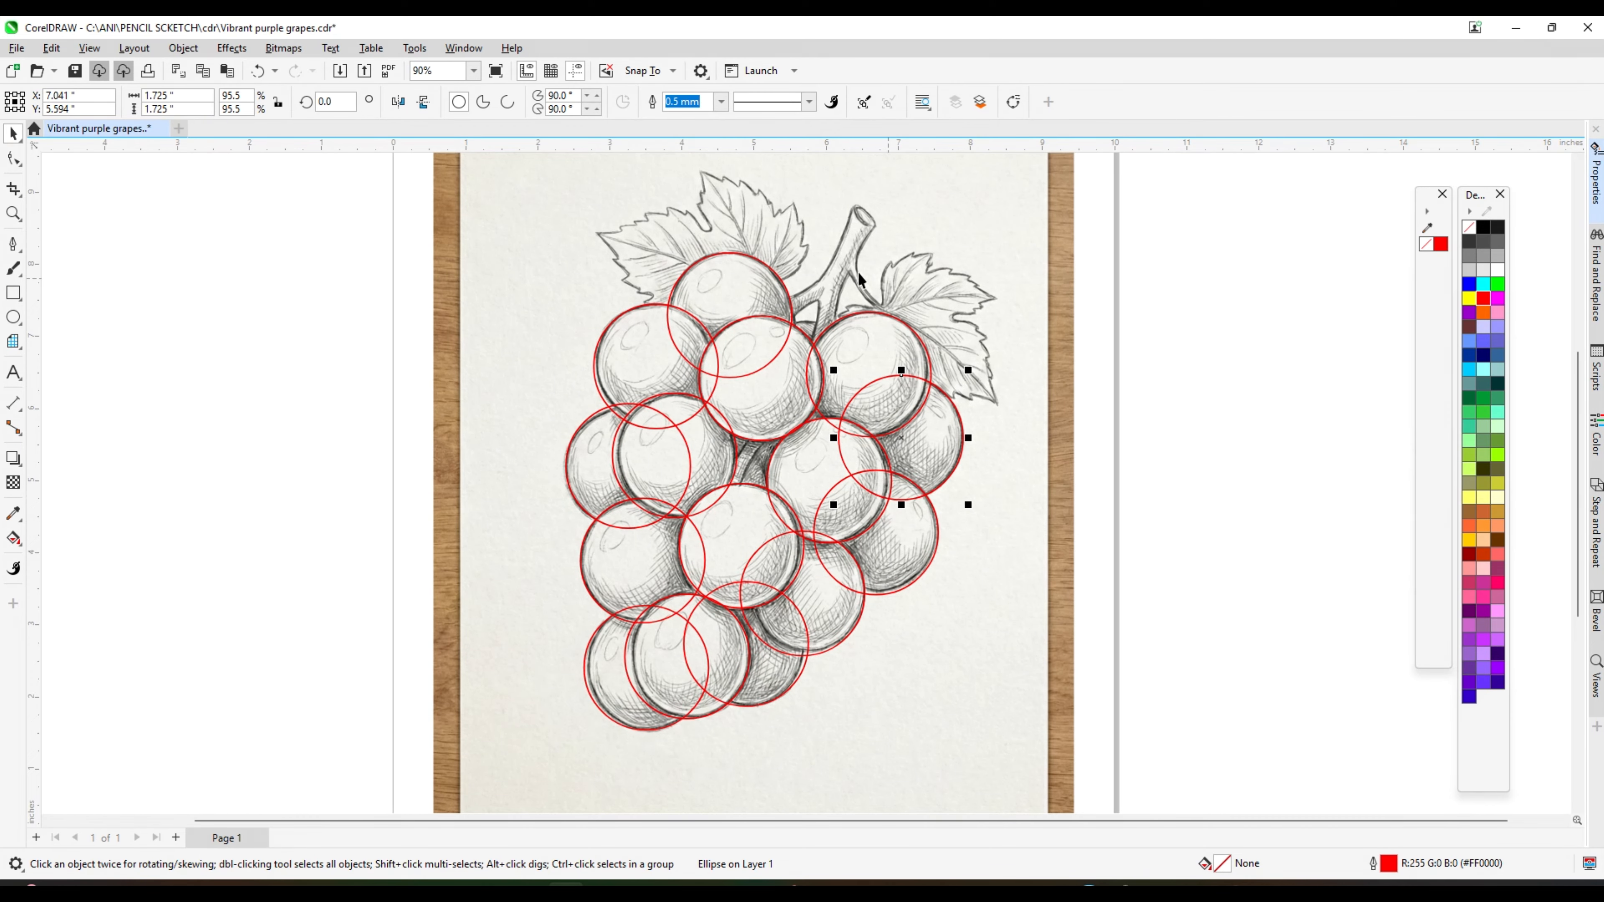
- Trace the stem's left edge with the Pen tool, from the topmost grape up to the stem's cut end
click(12, 243)
scroll(741, 369, up, 5)
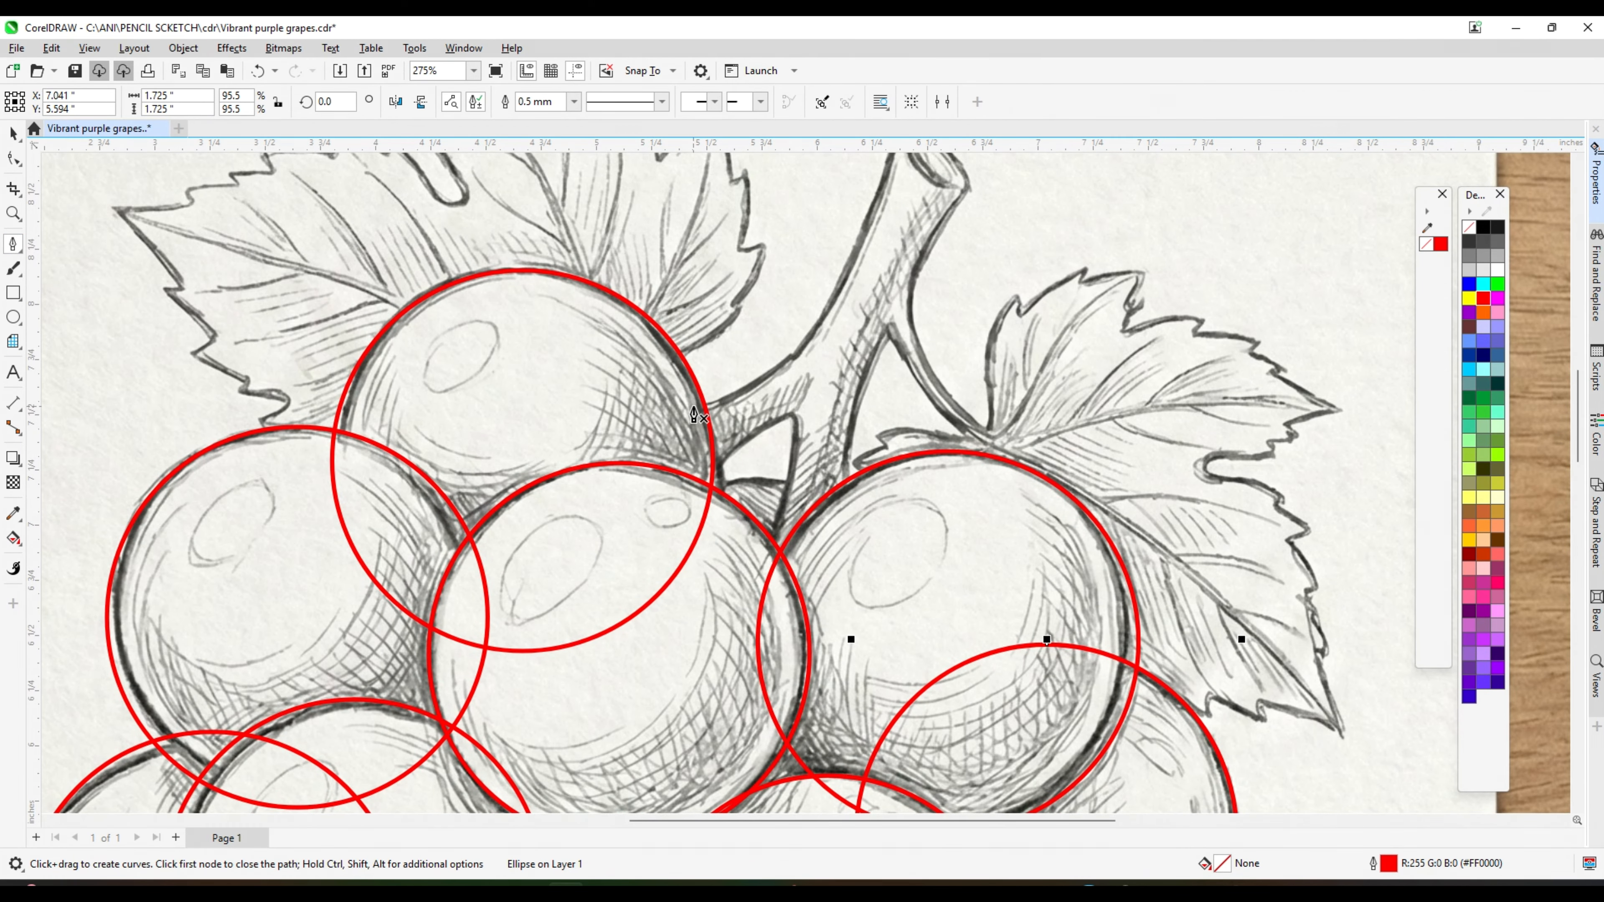
click(664, 426)
scroll(786, 351, down, 2)
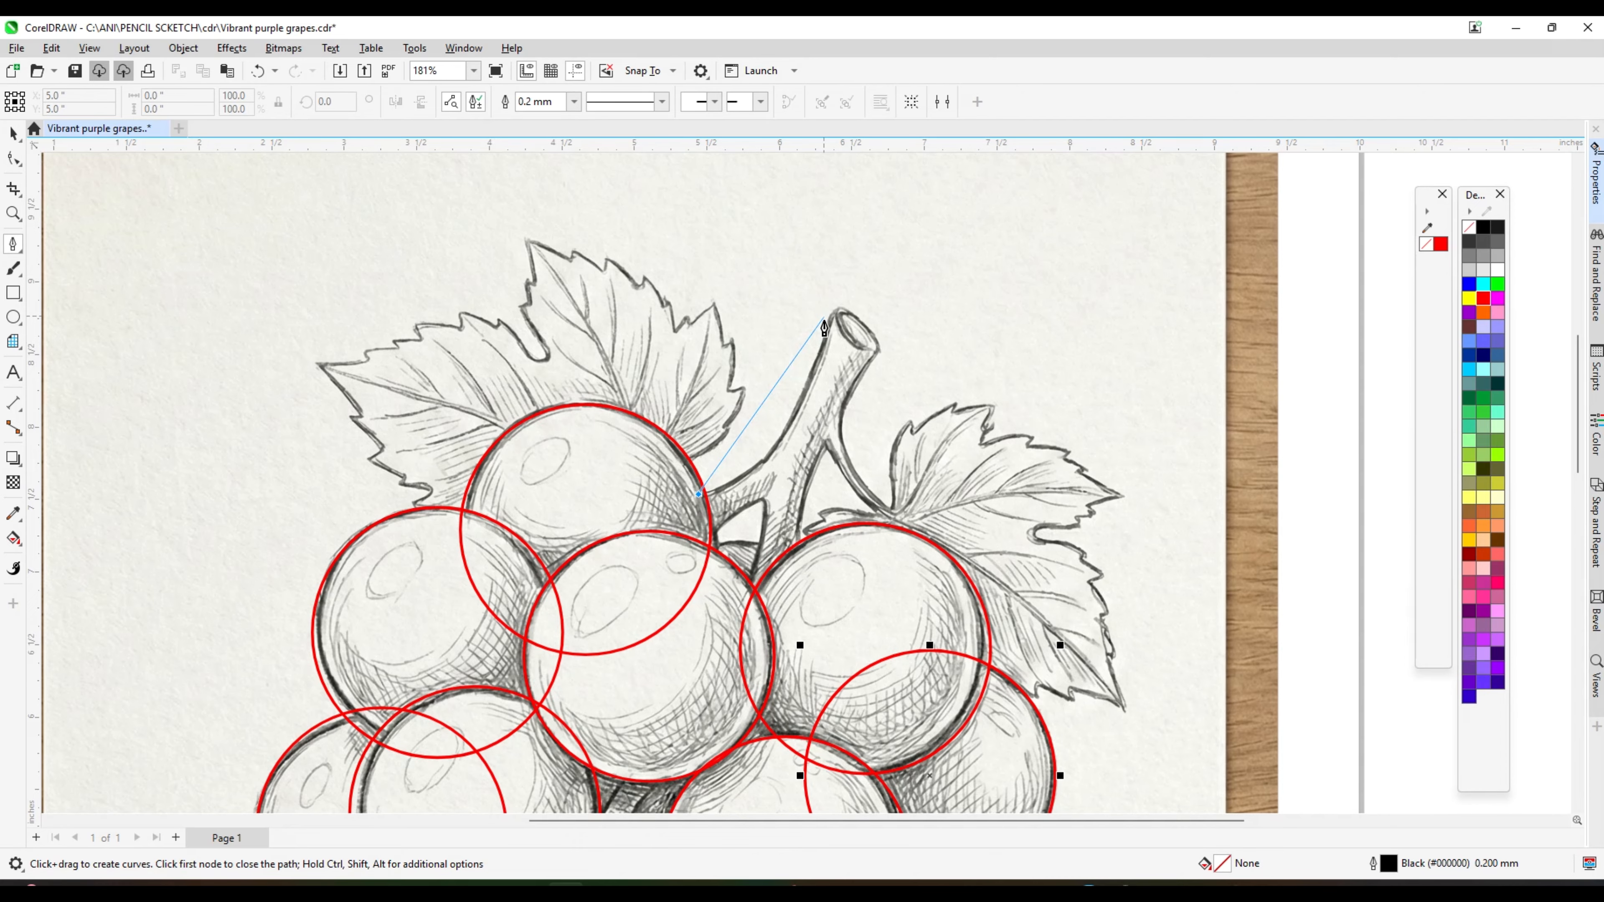
drag(818, 366, 840, 292)
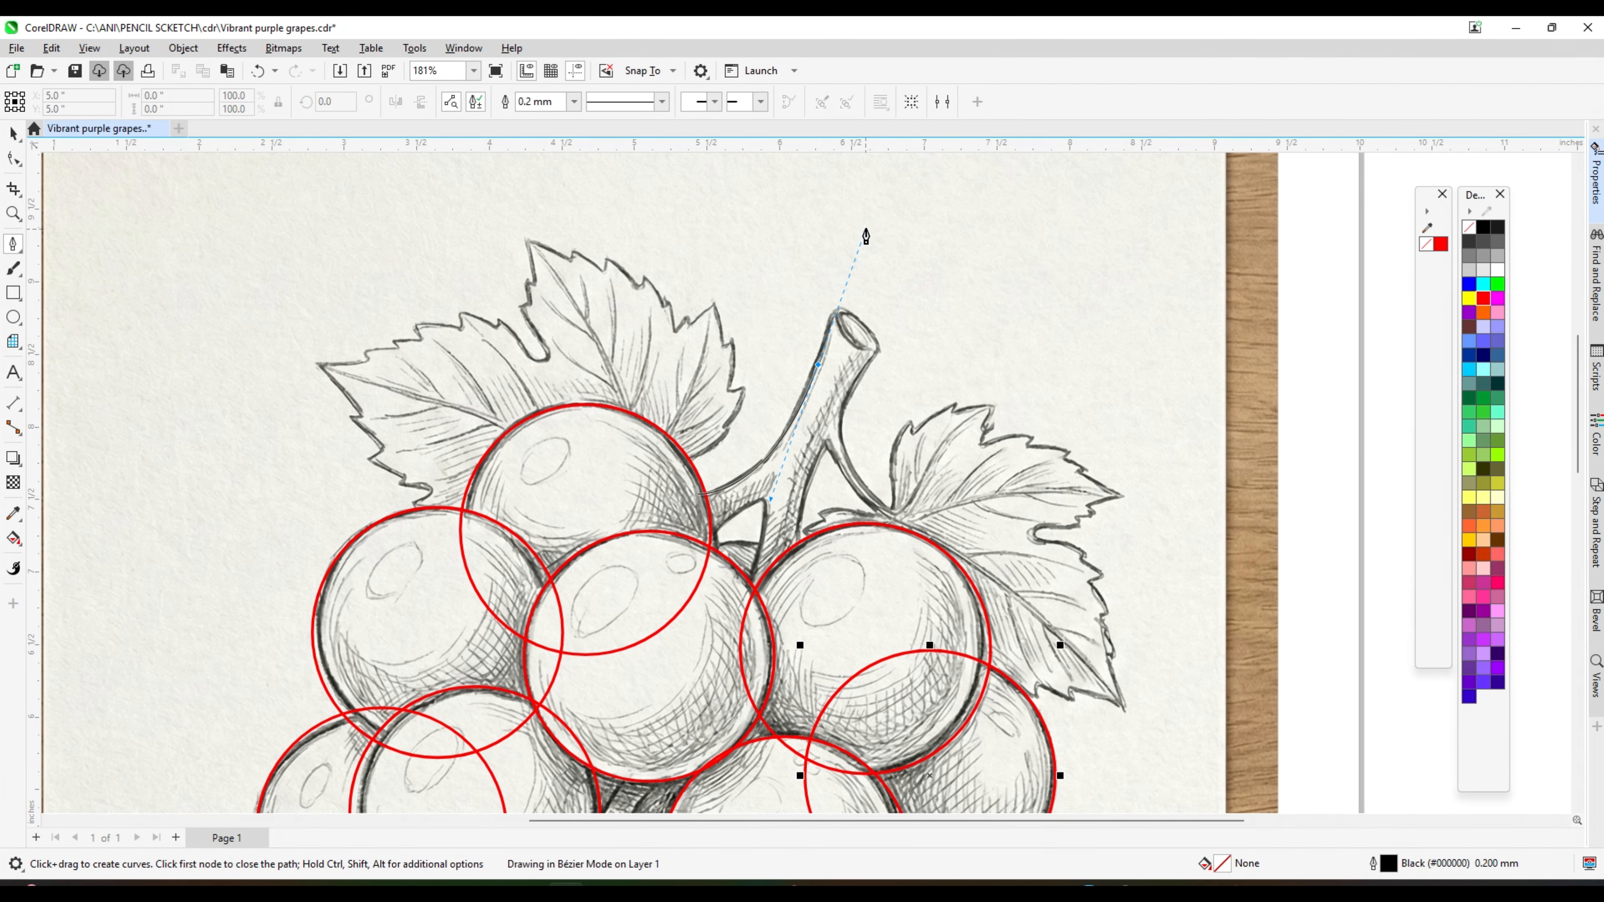
drag(866, 236, 871, 223)
scroll(816, 373, up, 4)
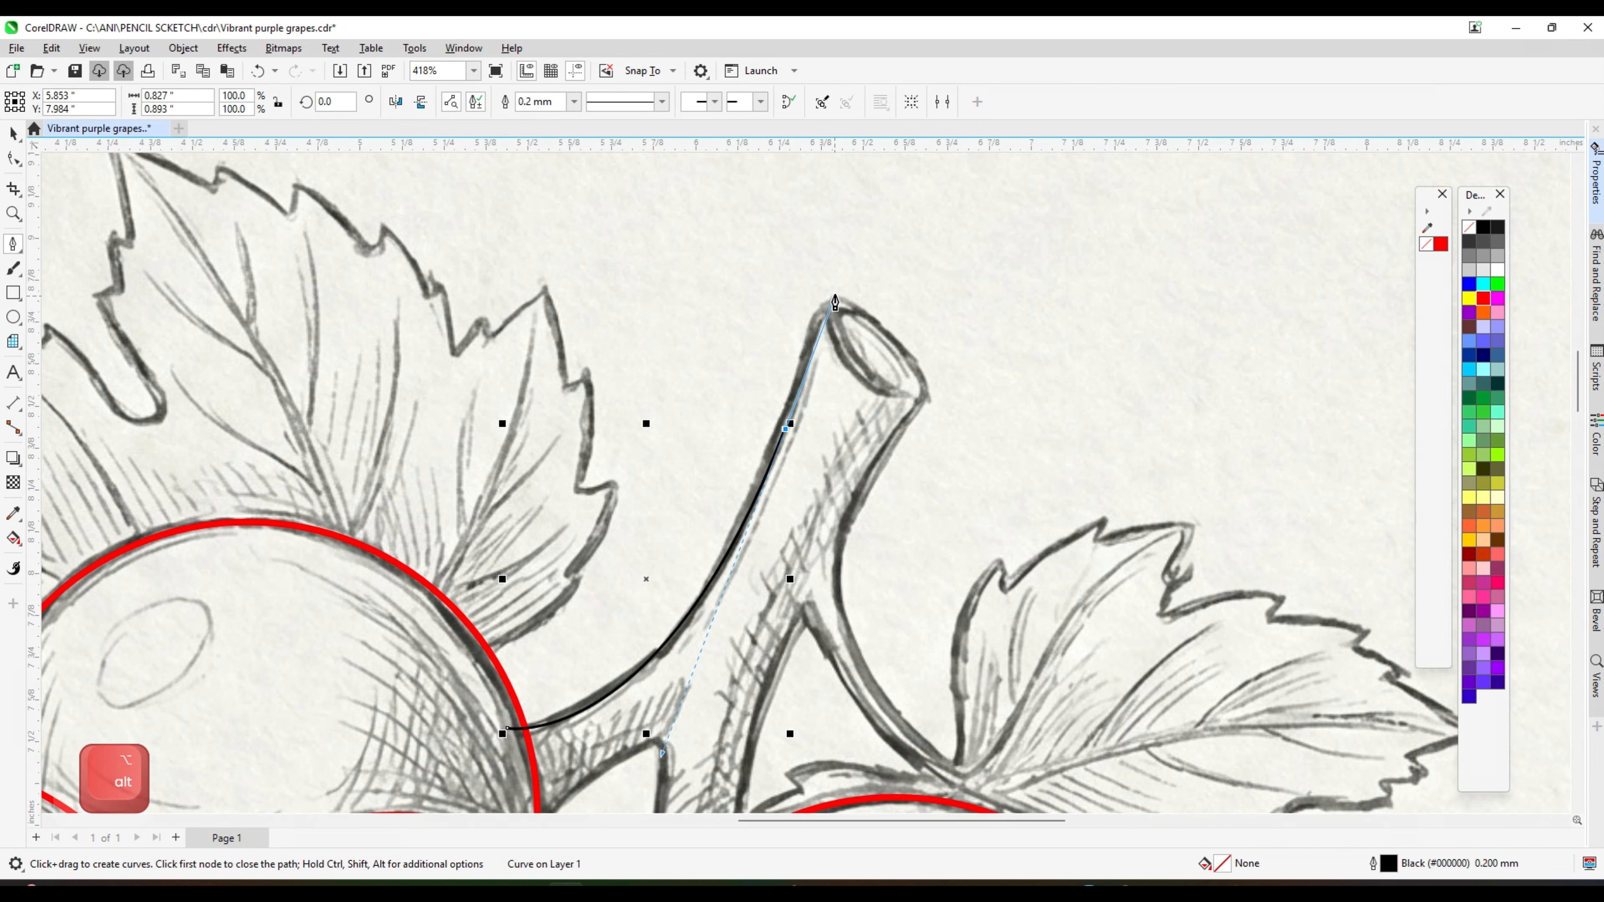
click(832, 298)
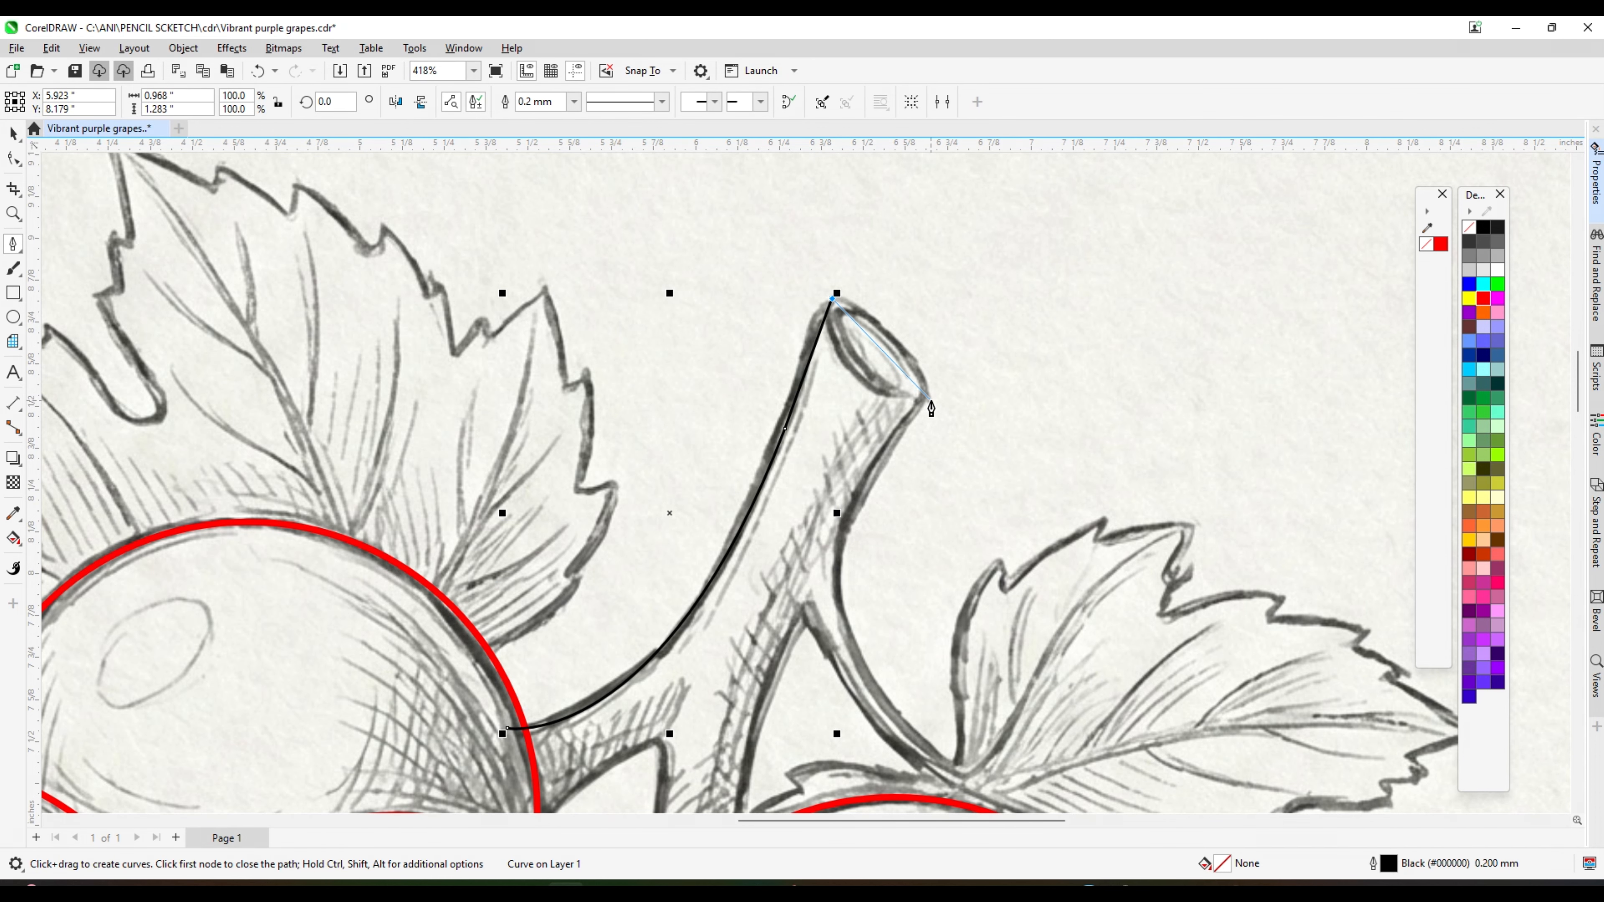
- Continue the pen curve around the stem's cut end and down its right edge to the base of the right leaf
drag(1036, 420, 1034, 420)
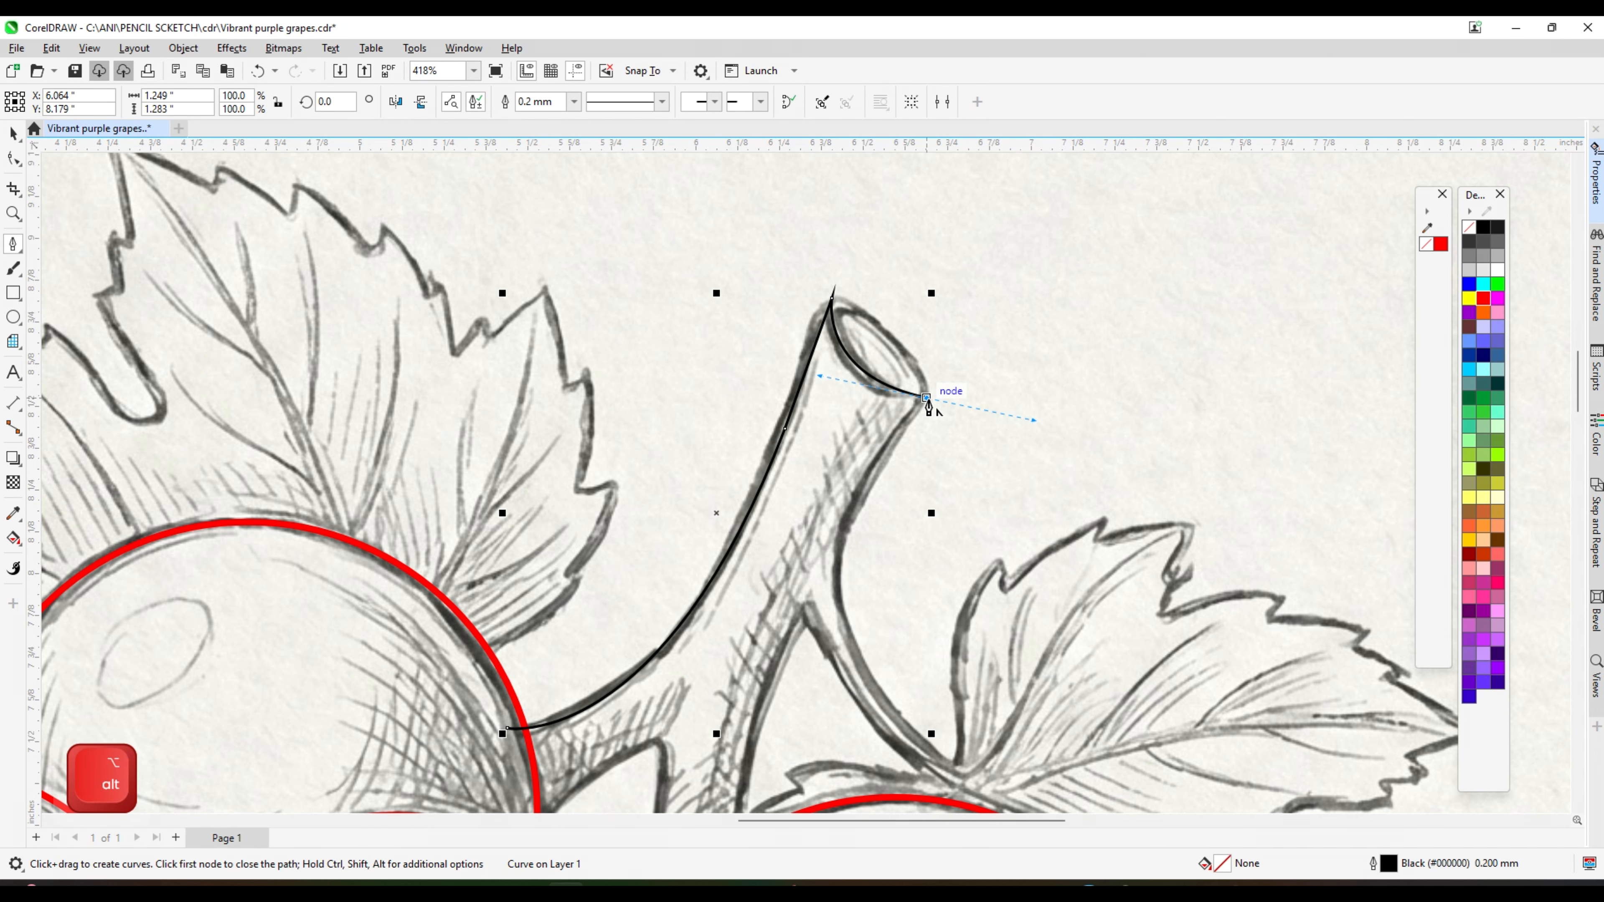
alt+click(927, 400)
scroll(927, 399, down, 2)
scroll(886, 493, up, 2)
drag(886, 478, 888, 509)
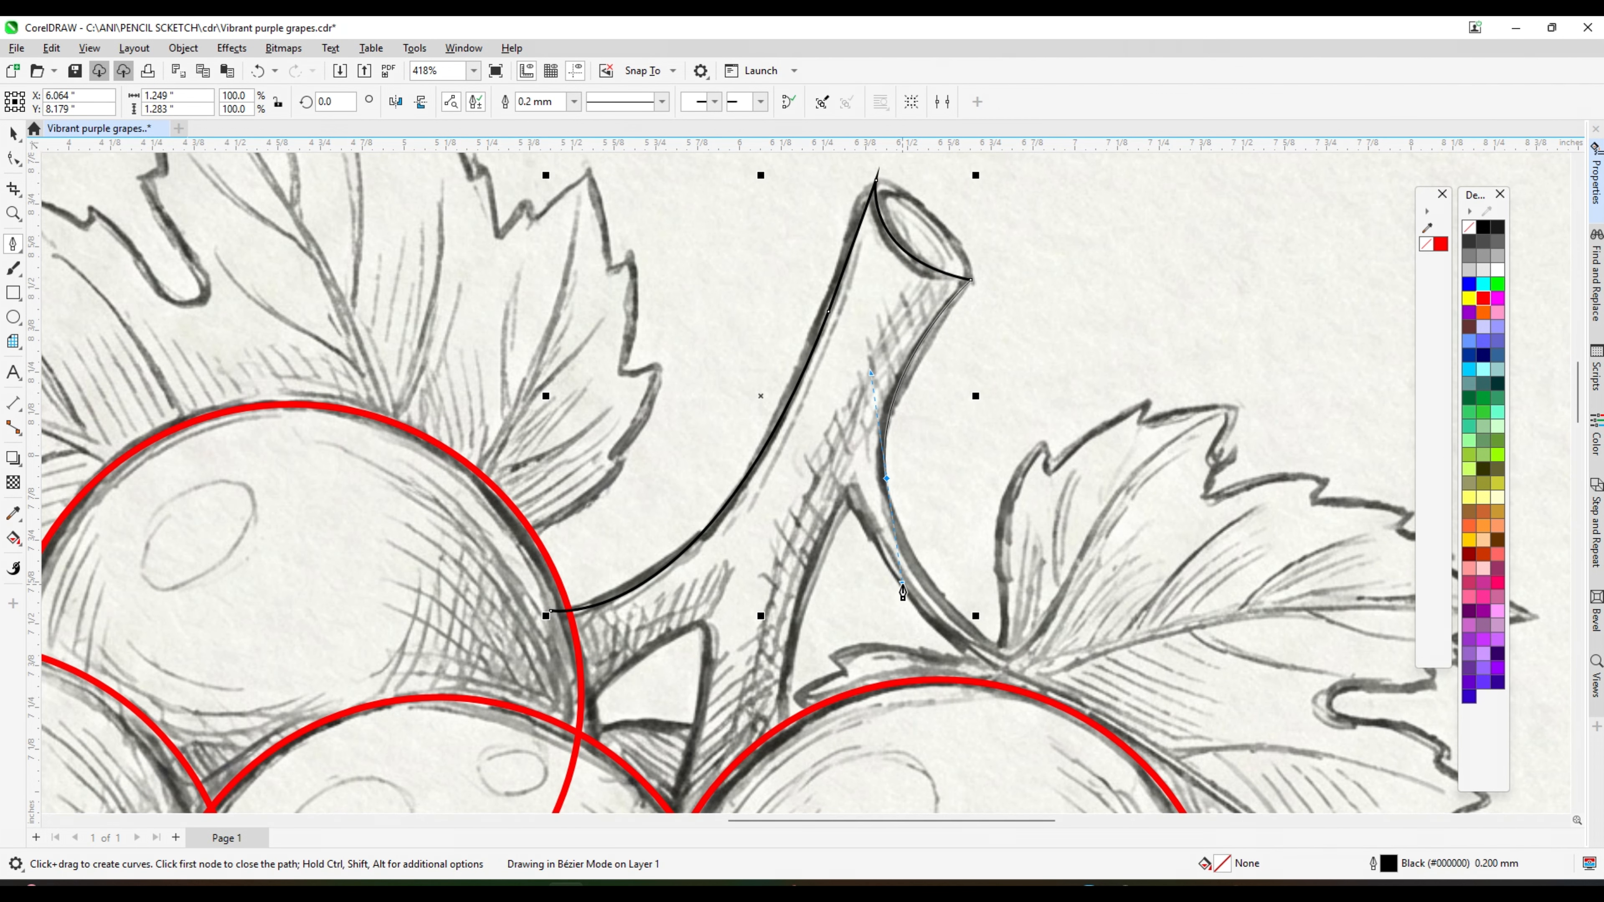
drag(903, 588, 907, 585)
click(1006, 650)
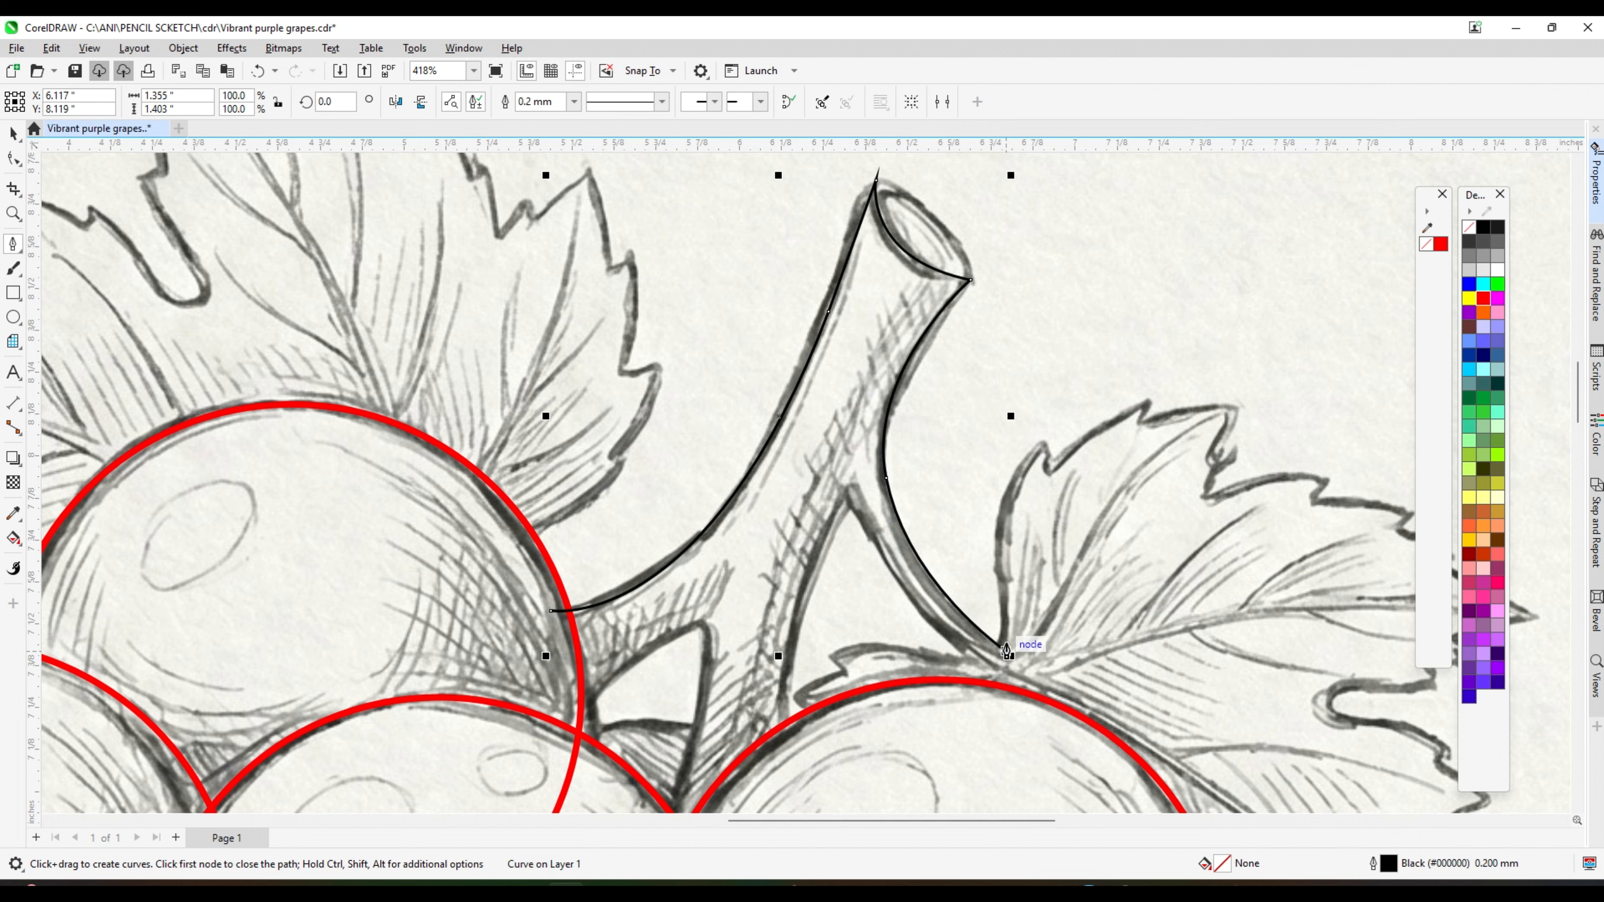
- Trace the right leaf's edge from its base upward over the first two teeth
click(995, 566)
key(ctrl+z)
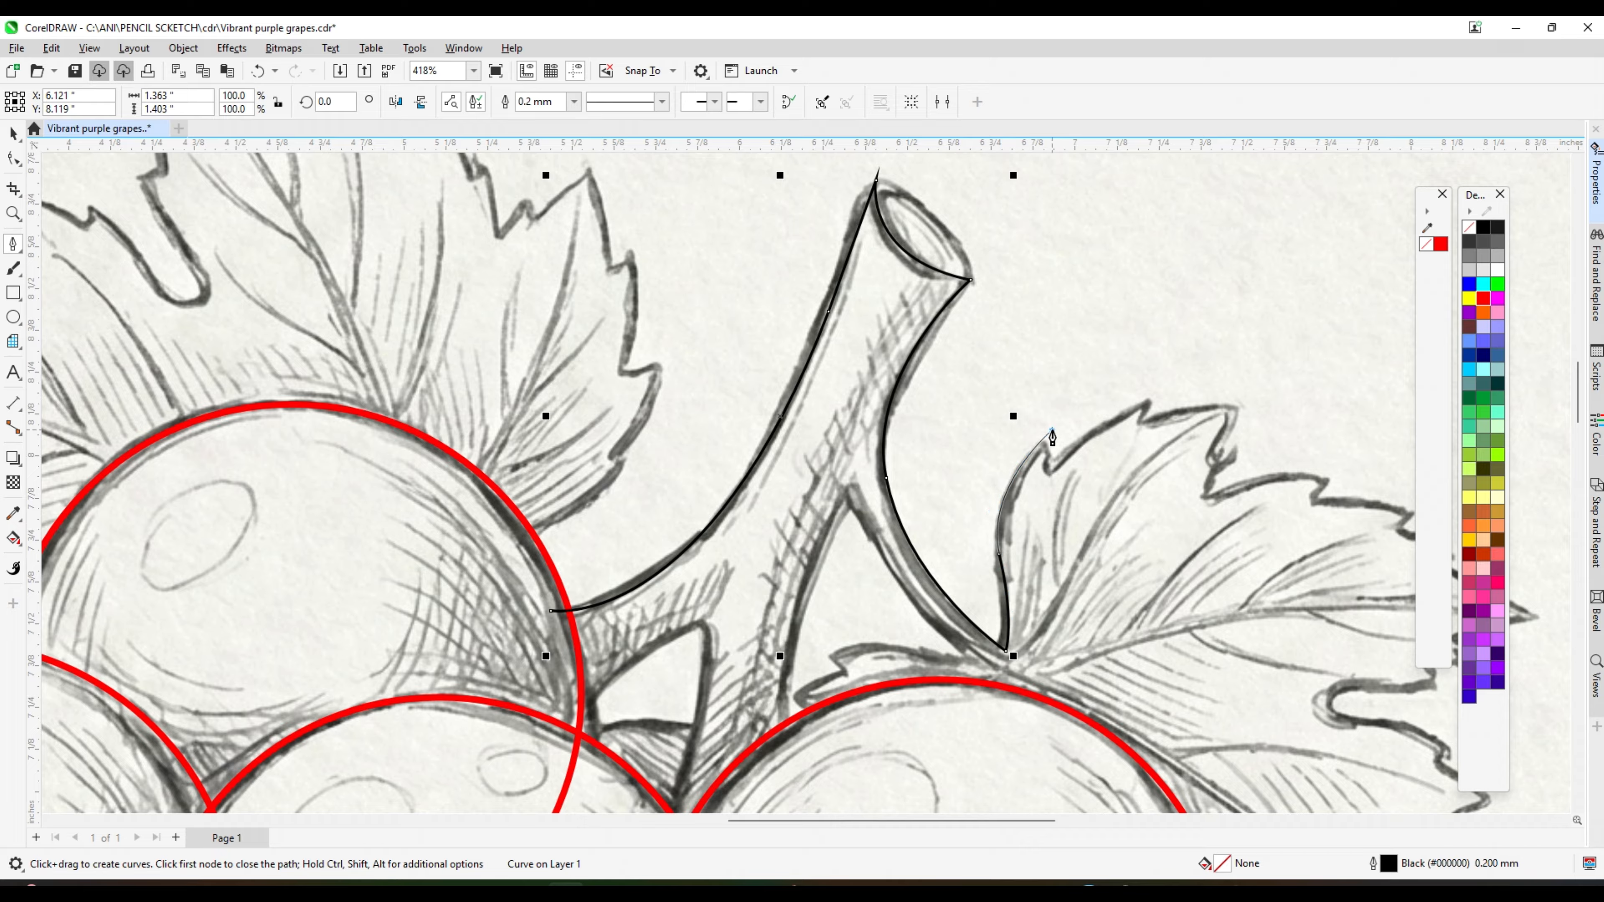
drag(1149, 400, 1218, 392)
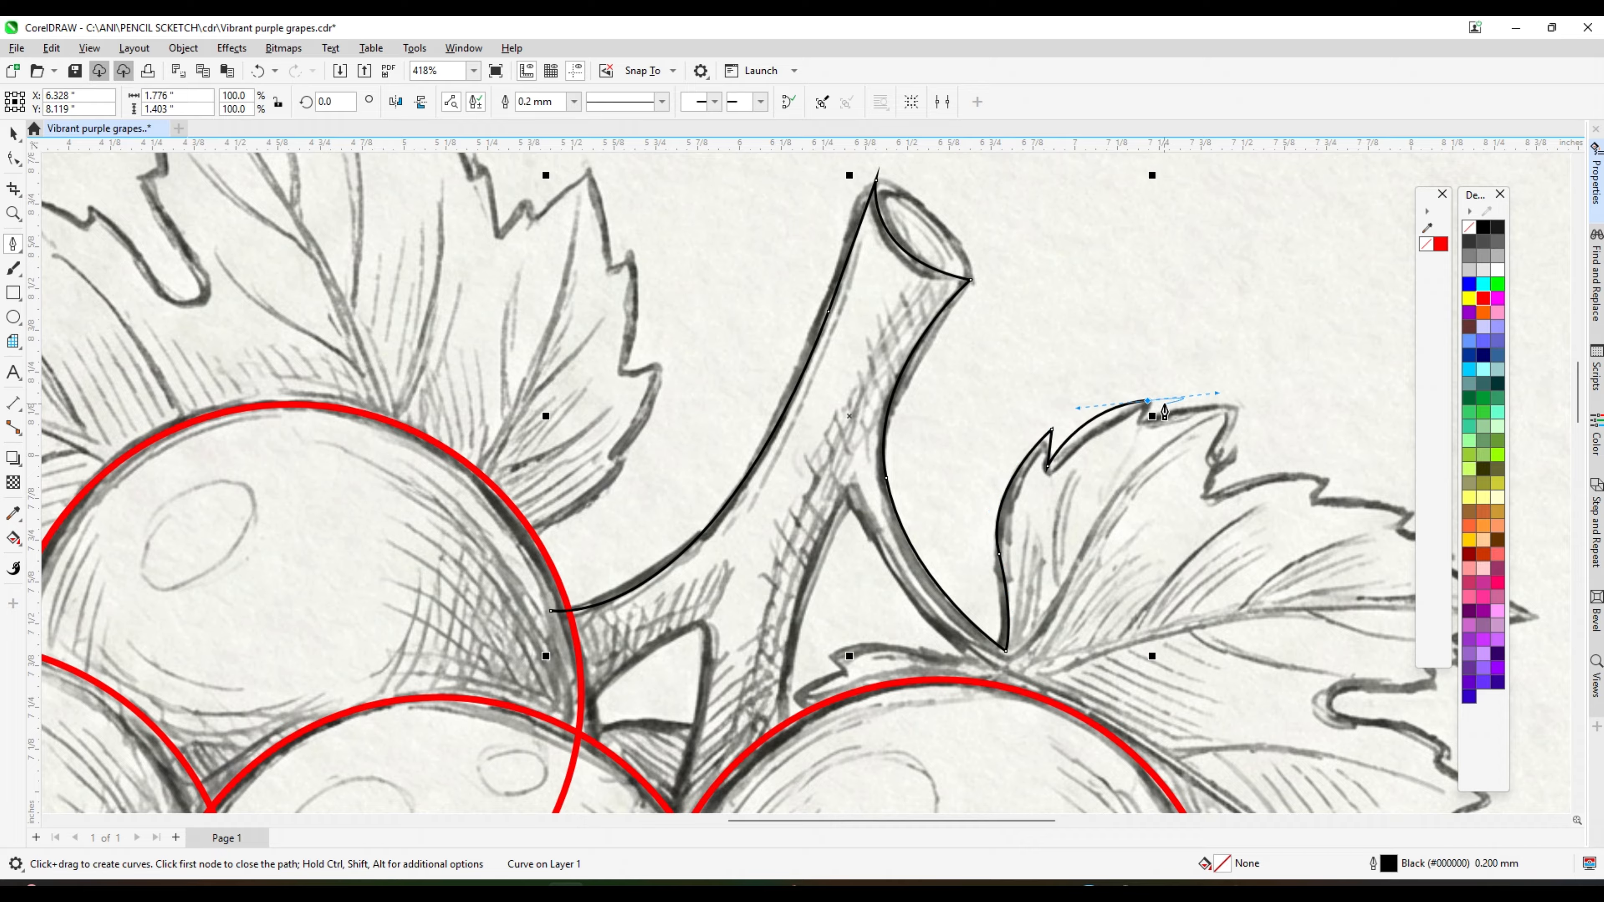
alt+click(1149, 400)
scroll(1104, 402, down, 1)
scroll(1104, 411, up, 2)
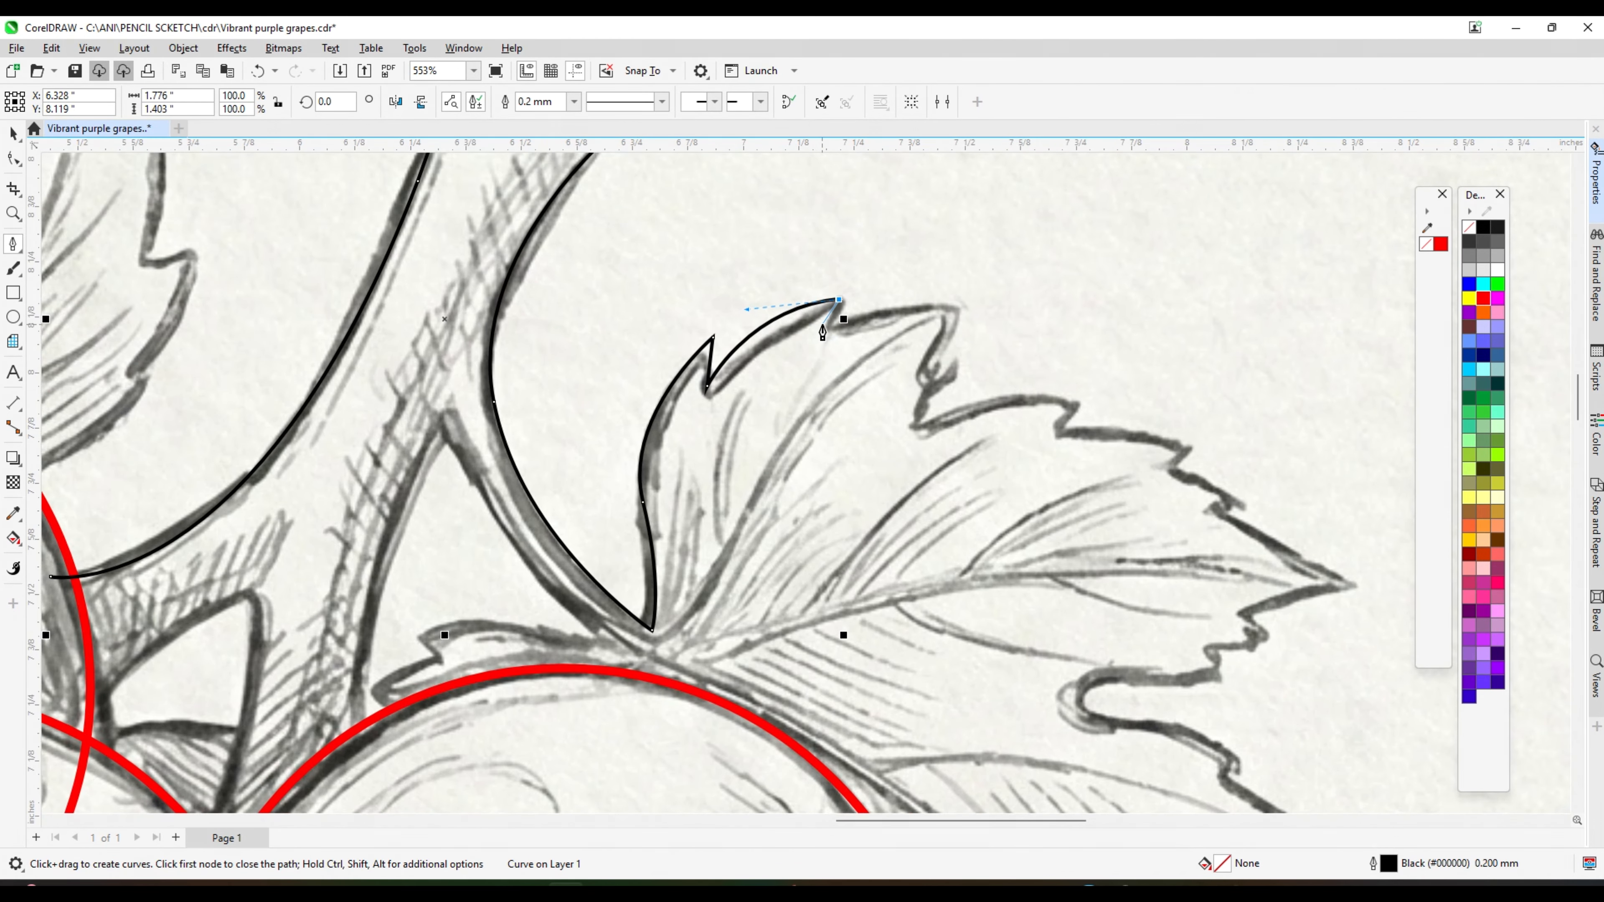
- Extend the leaf outline over the next teeth and the jagged notch in the middle of its upper edge
drag(1008, 320, 1034, 325)
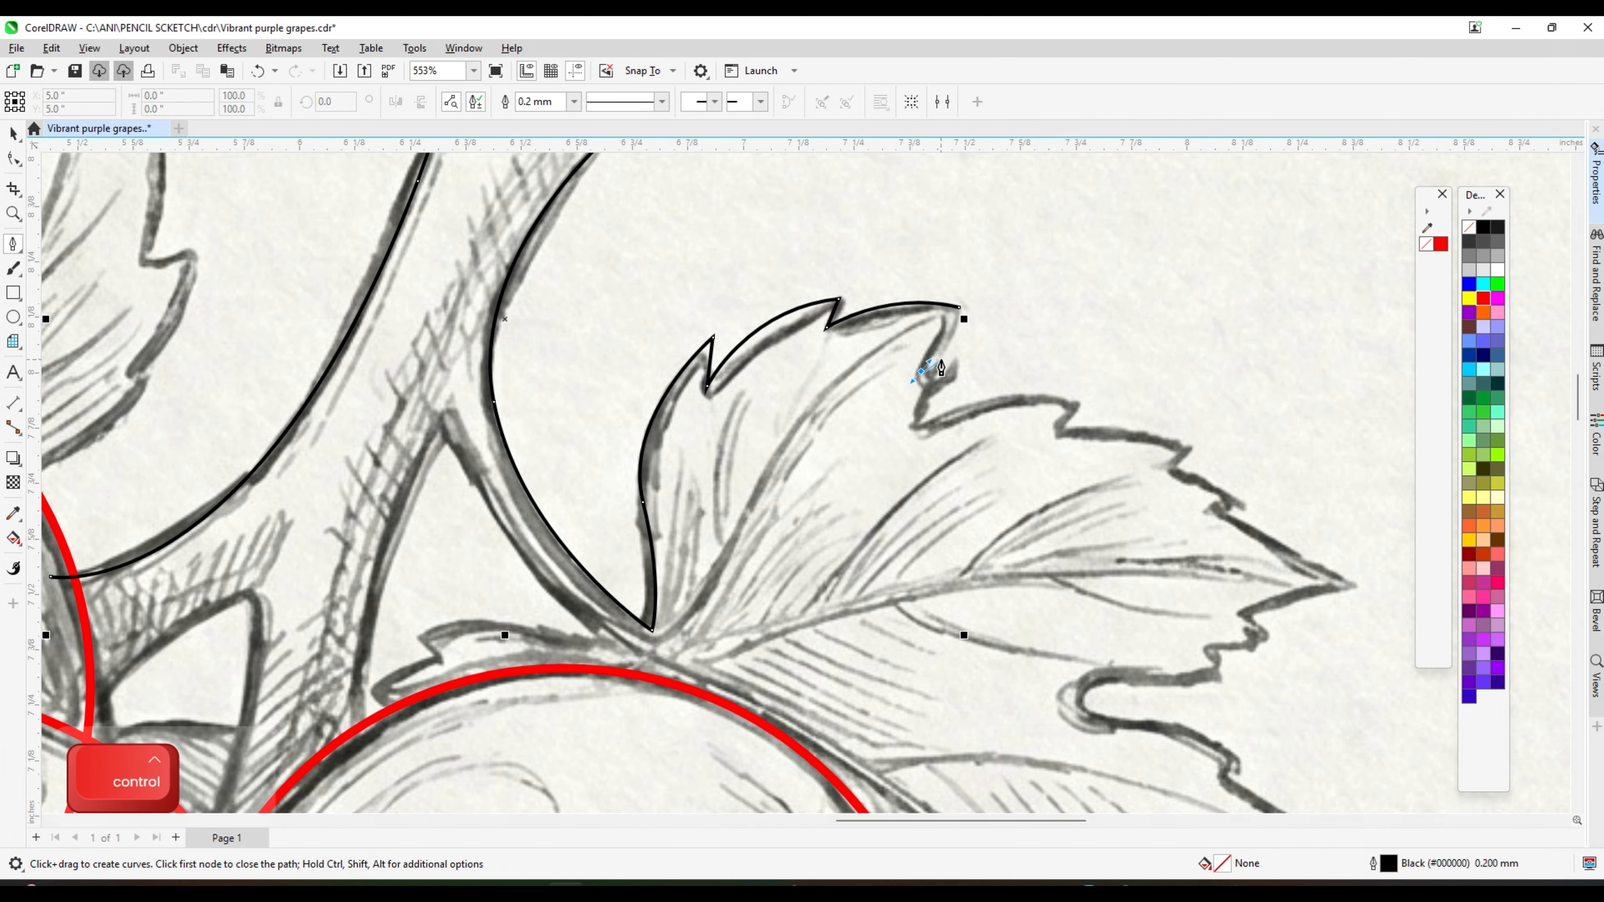
key(Return)
click(958, 308)
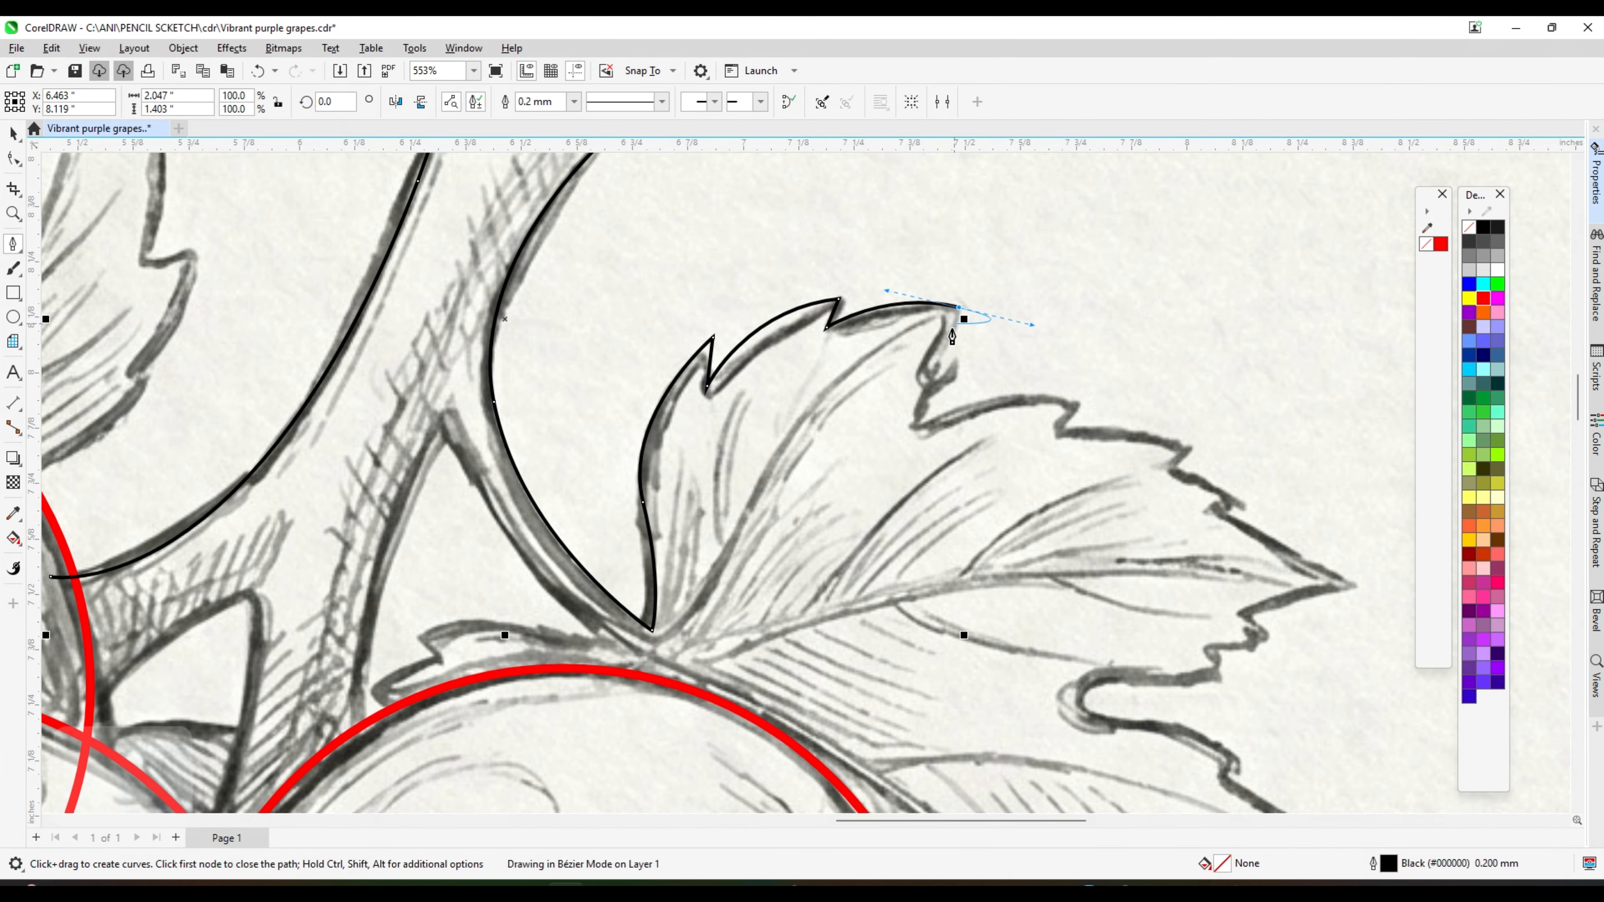
click(916, 381)
click(952, 364)
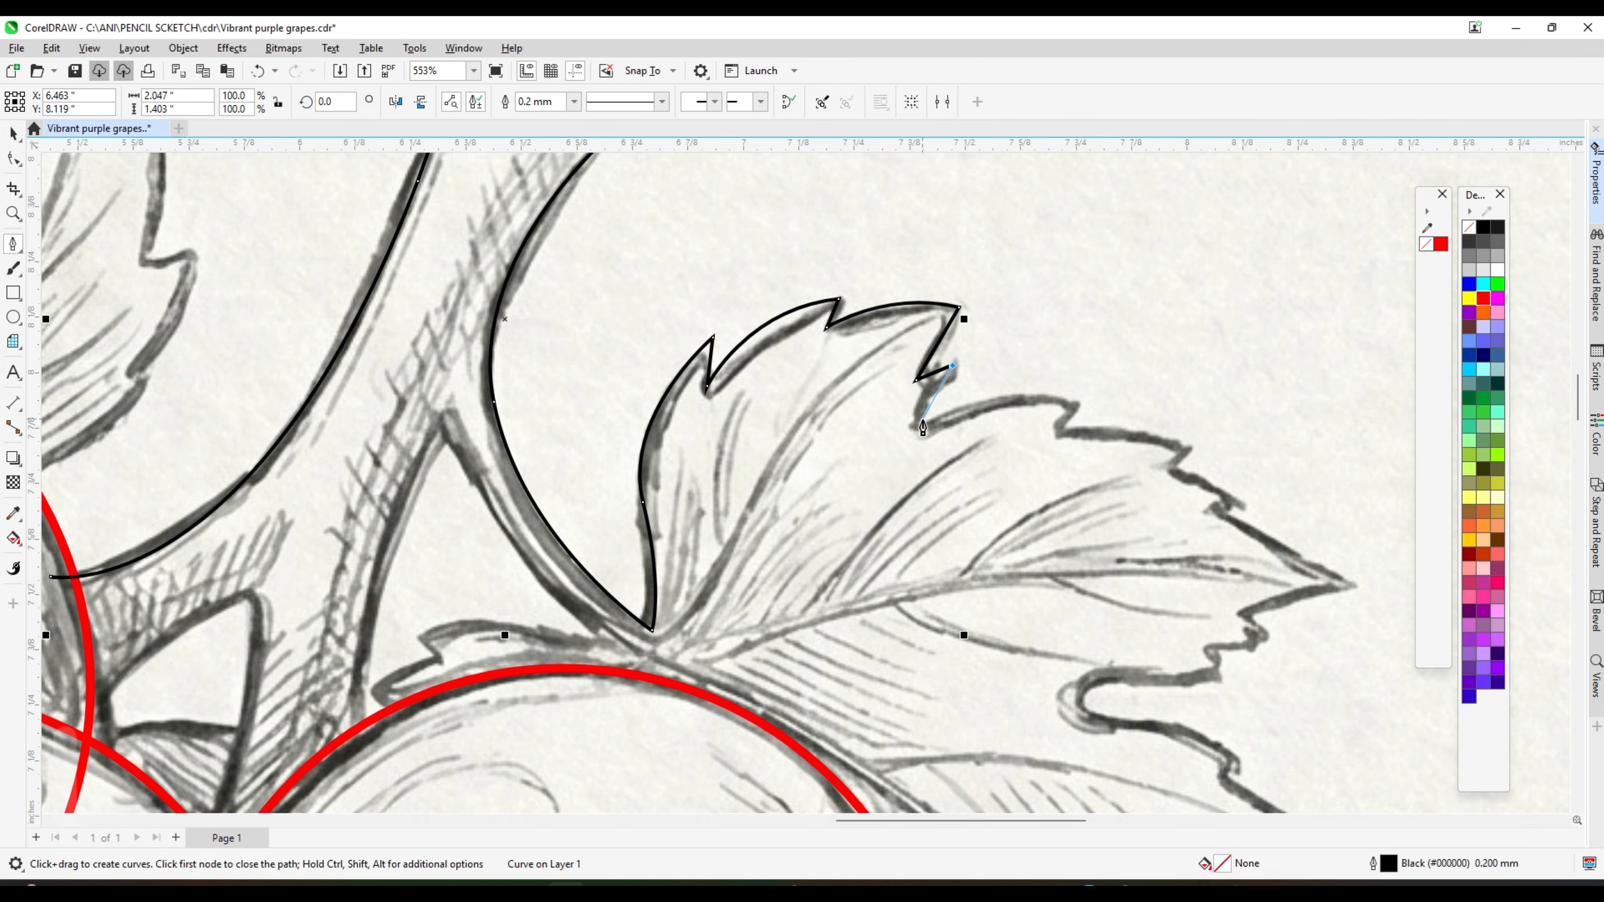
click(919, 430)
drag(1073, 394, 1267, 490)
alt+click(1074, 394)
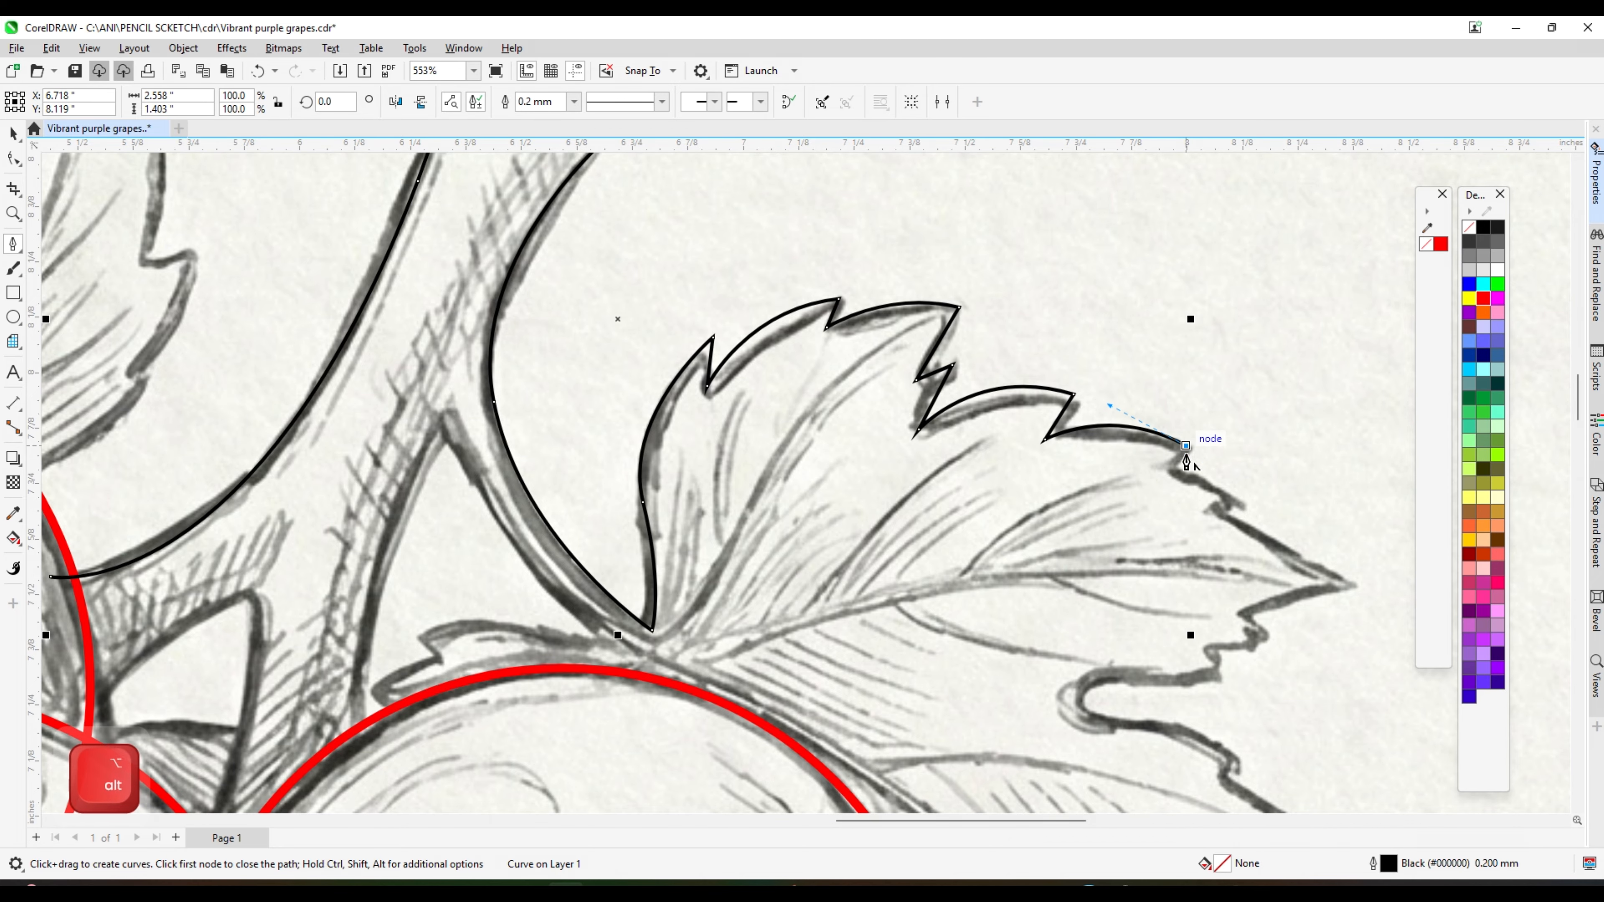
- Trace the remaining upper teeth of the right leaf out to its pointed tip
alt+click(1186, 446)
click(1161, 472)
scroll(912, 383, down, 1)
scroll(1218, 506, up, 2)
click(1050, 416)
click(997, 428)
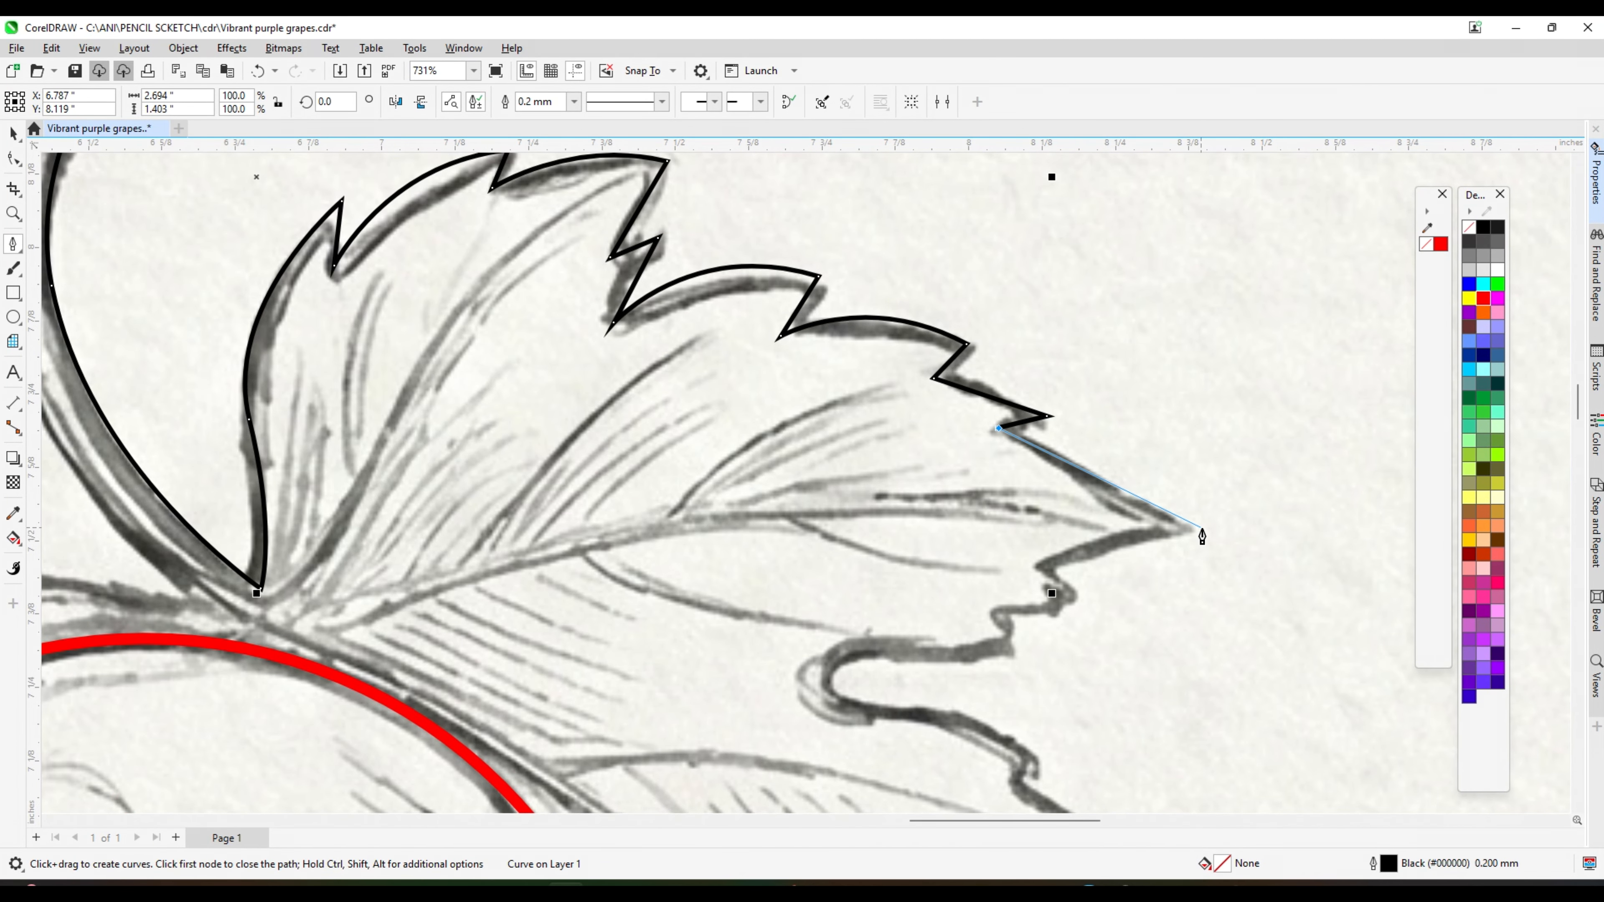
click(1204, 530)
- Trace back from the leaf tip along its jagged underside and around the deep notch to the lower lobe
drag(1032, 564, 1088, 600)
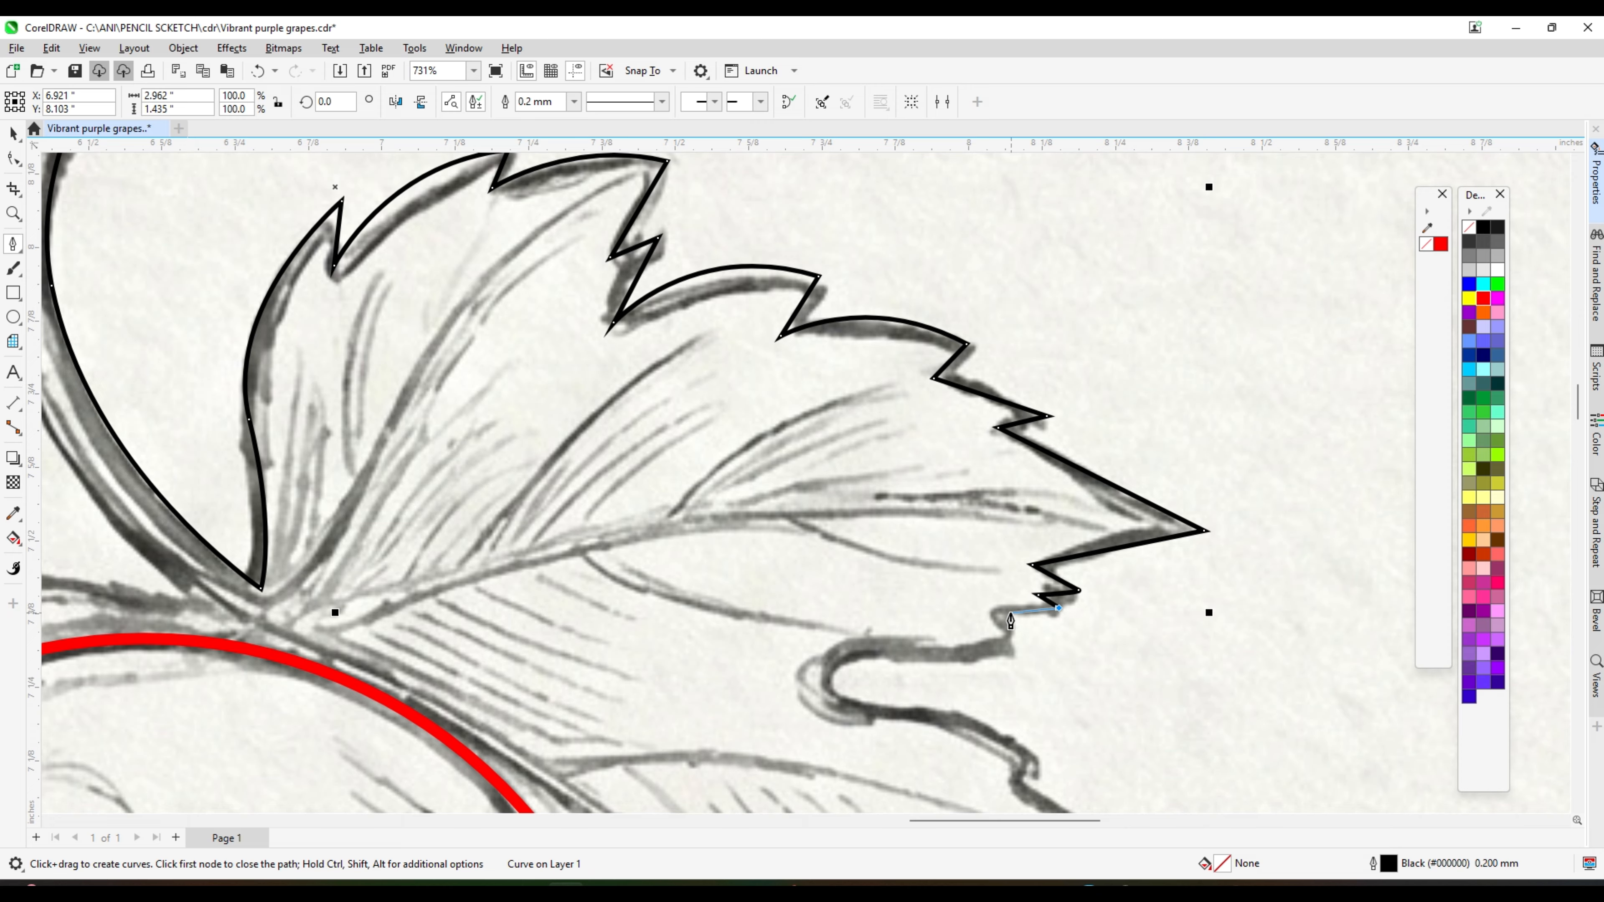
click(996, 612)
click(1040, 661)
drag(836, 657, 804, 673)
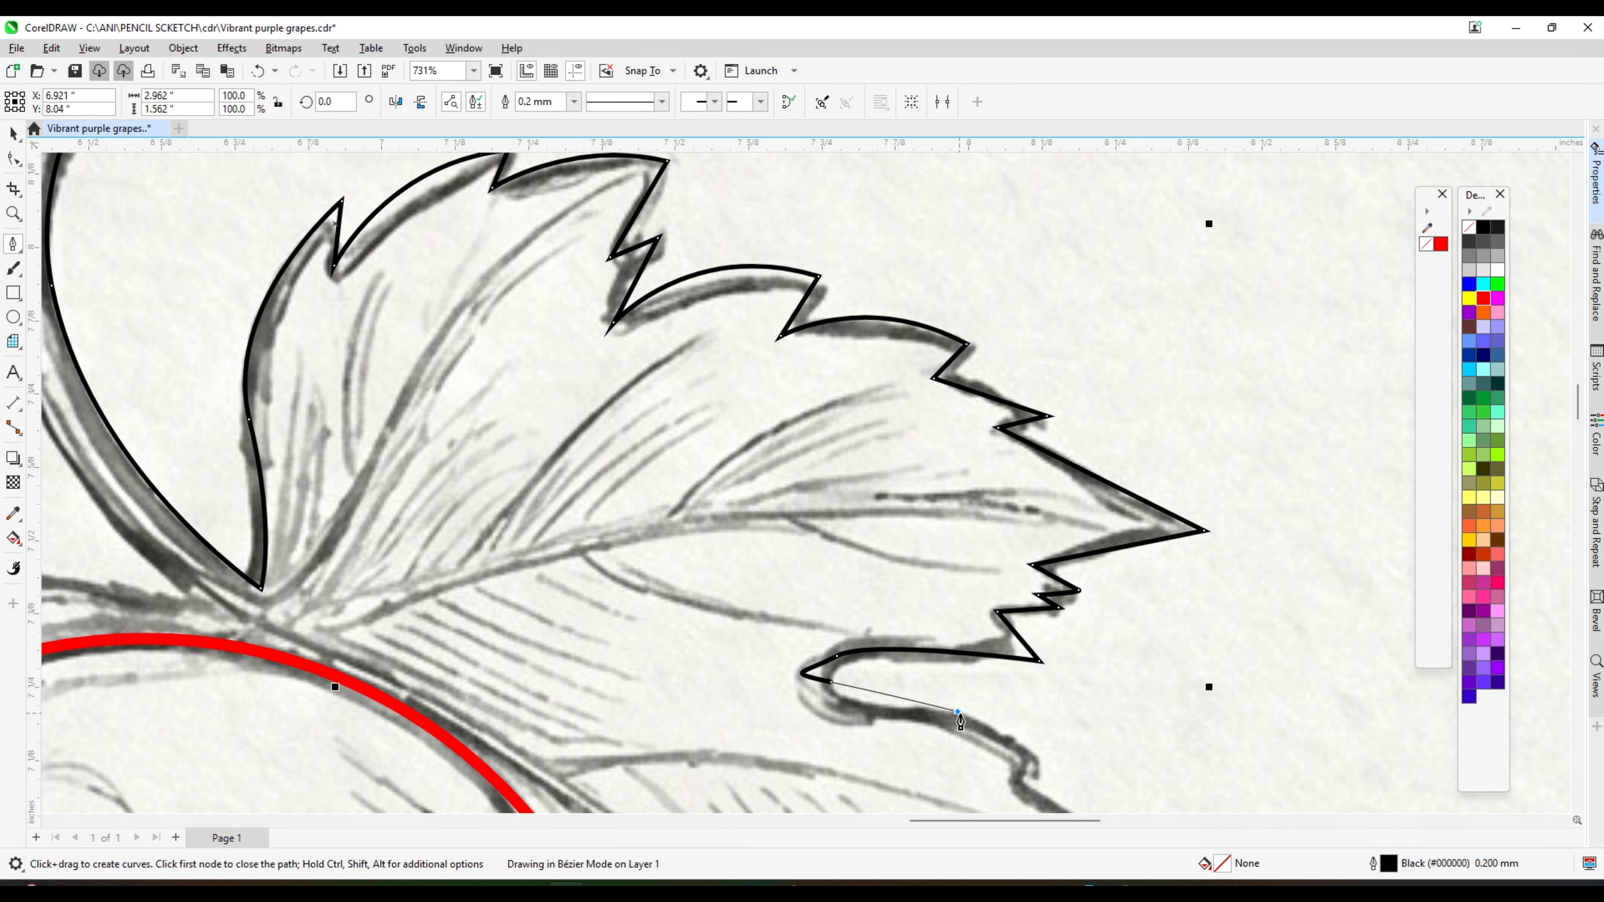
click(958, 712)
- Continue the right leaf's outline around the lobe below the deep notch and over the next tooth
scroll(958, 713, down, 2)
scroll(908, 583, up, 2)
drag(963, 605, 972, 625)
drag(904, 611, 887, 609)
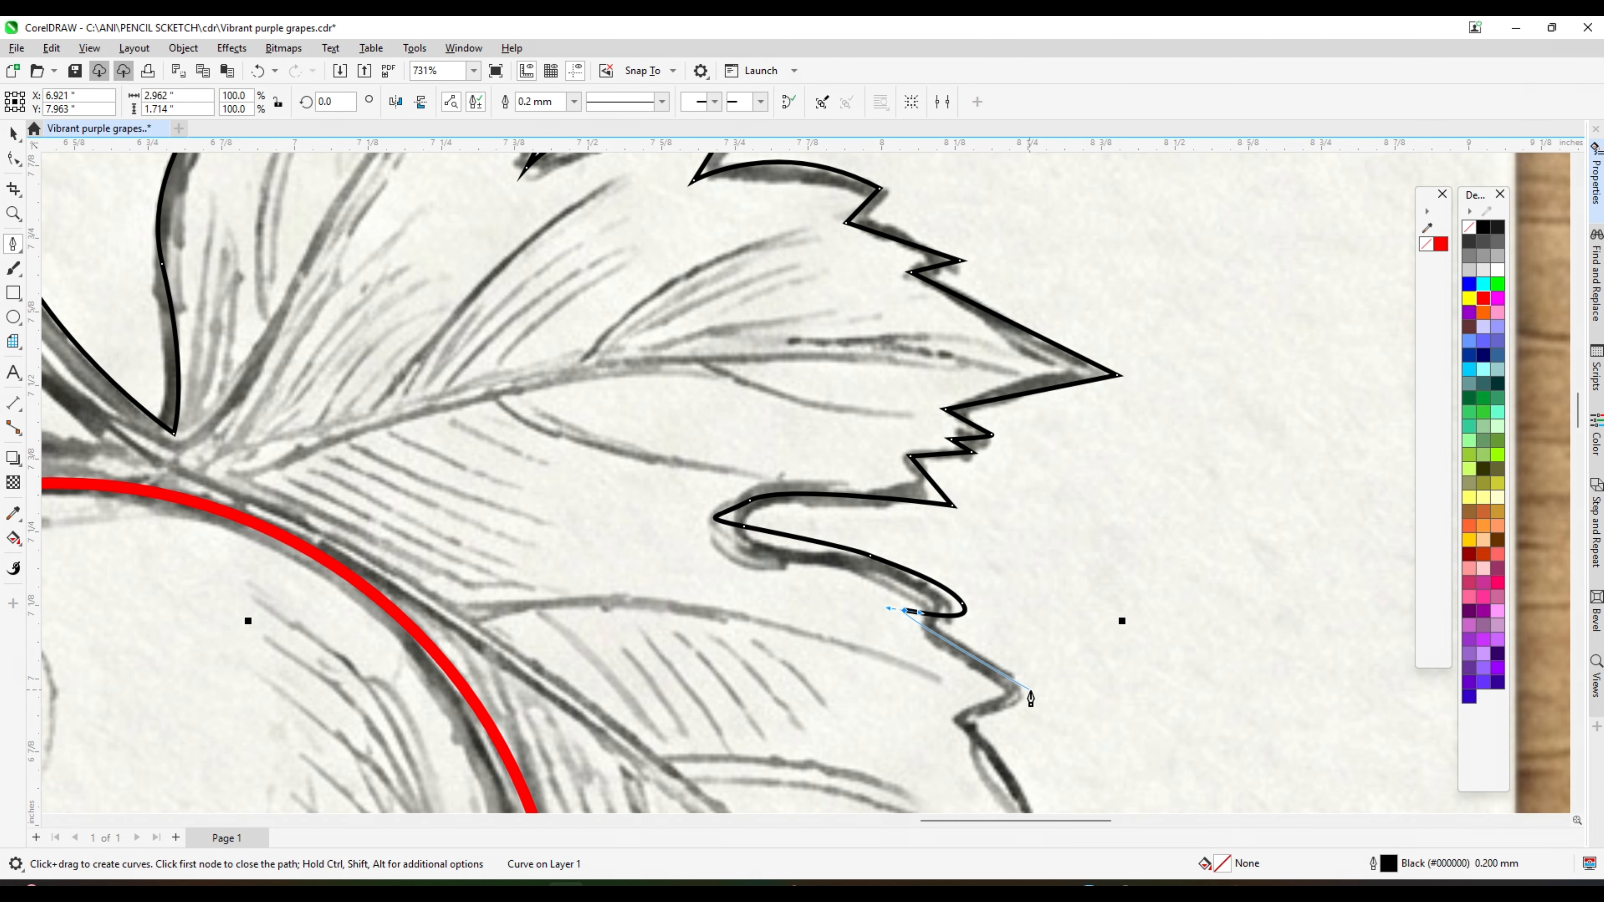
drag(1031, 693, 1046, 724)
alt+click(1034, 696)
click(939, 713)
- Extend the leaf outline over the following teeth down the outer edge of the lower lobe
scroll(947, 503, down, 3)
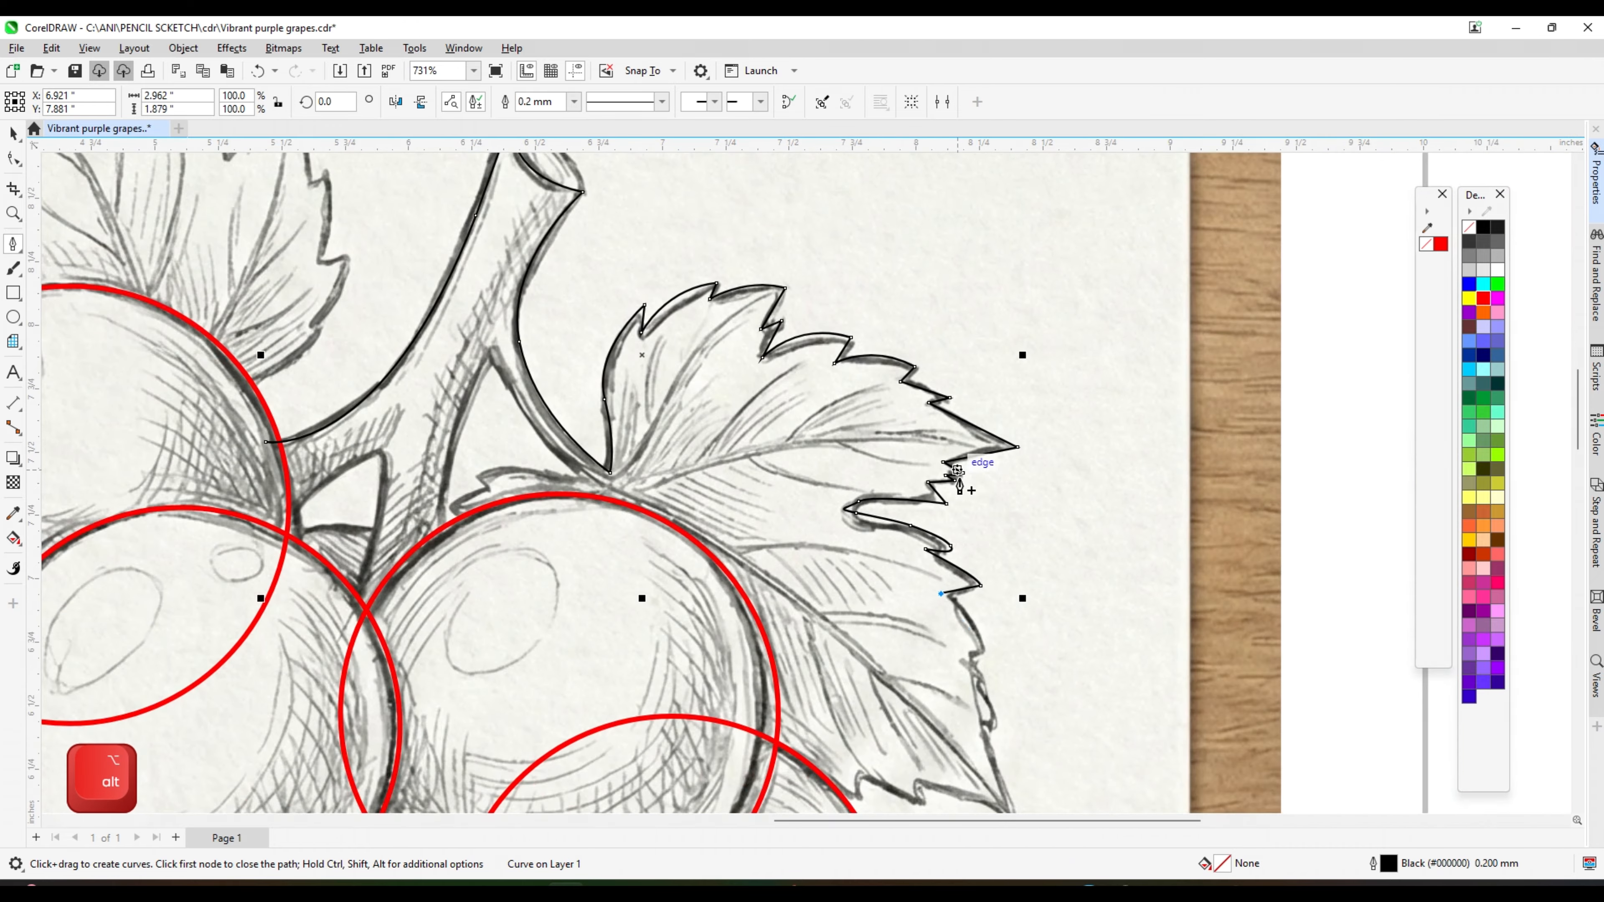
scroll(983, 685, up, 2)
alt+click(991, 632)
click(943, 632)
scroll(942, 627, down, 3)
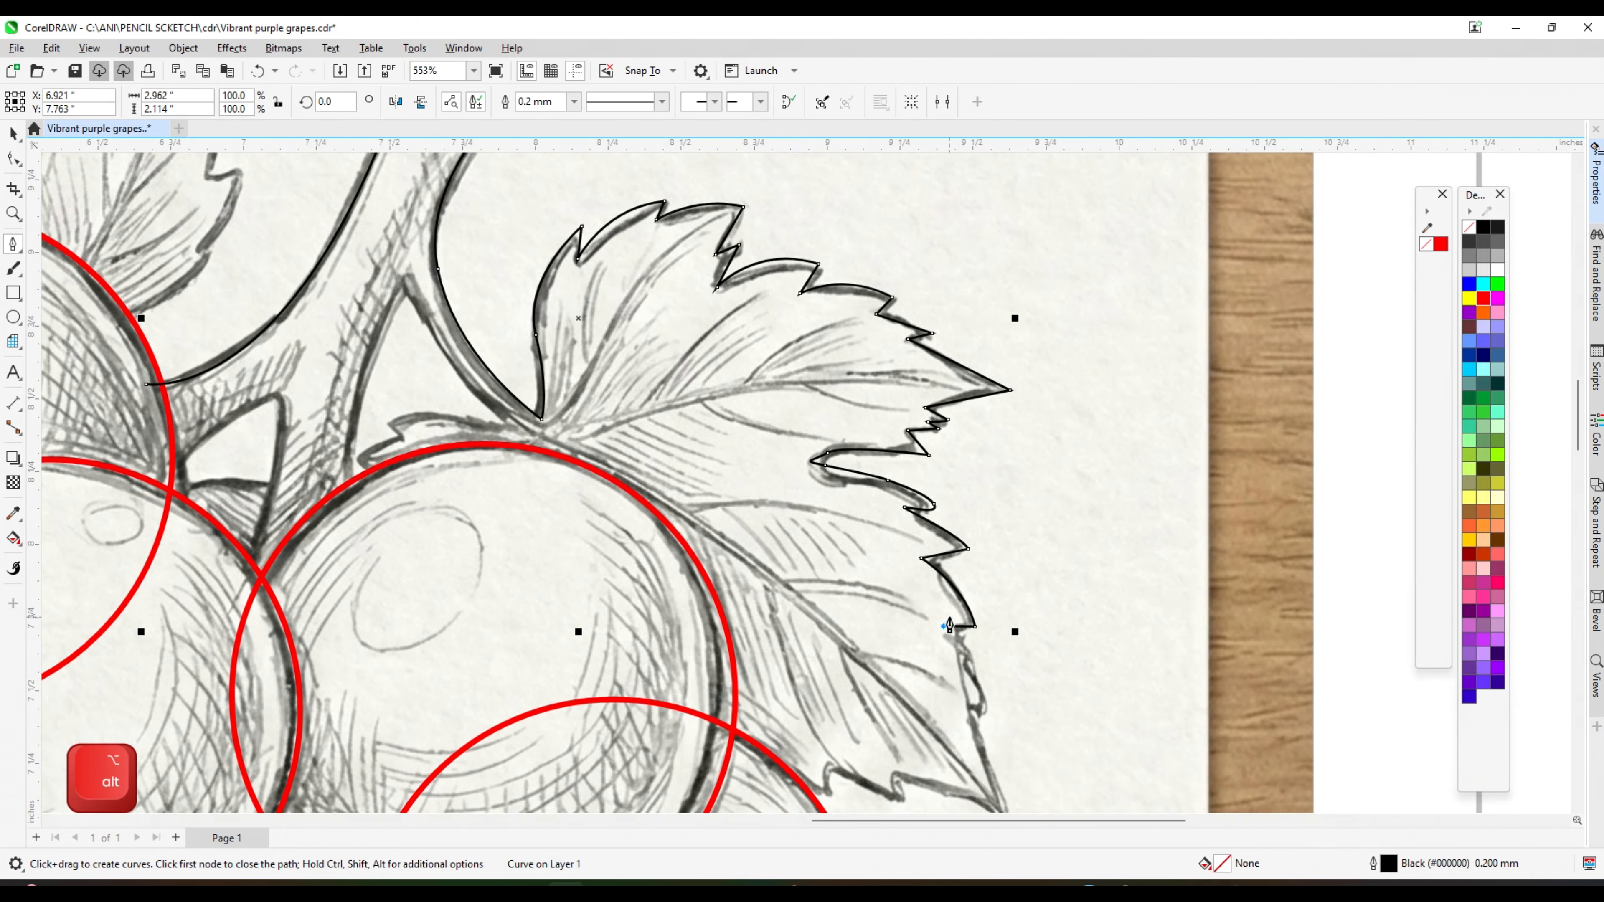
scroll(952, 705, up, 3)
drag(1003, 699, 1030, 792)
alt+click(1003, 699)
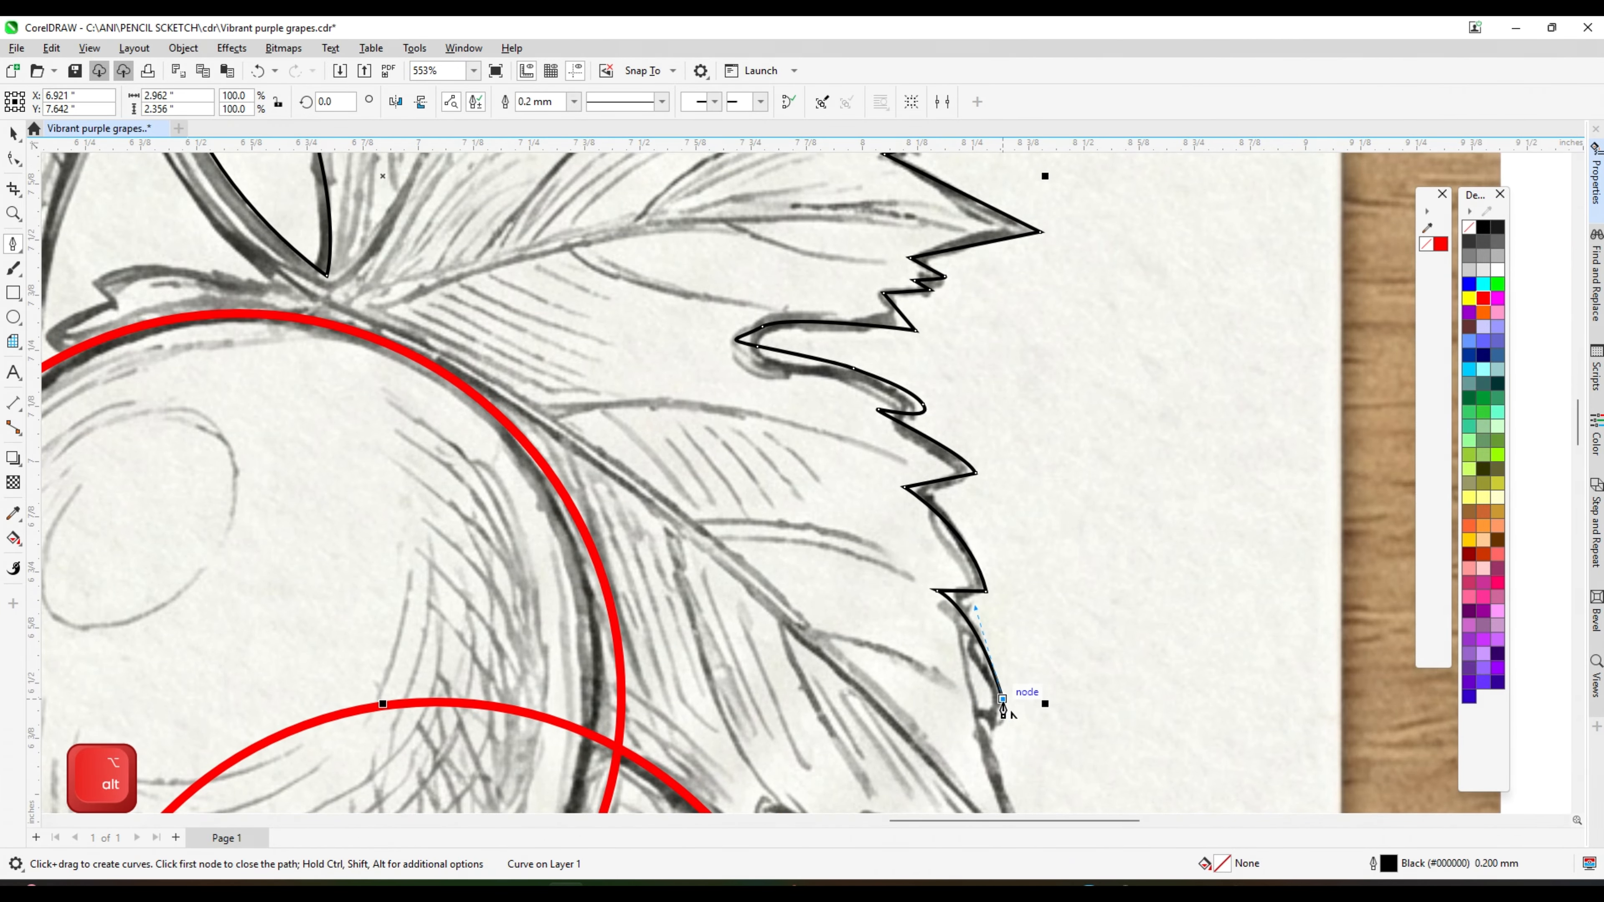
click(969, 685)
- Trace the leaf's lower tip and toothed bottom edge back to the grape, and colour the finished outline red
scroll(969, 682, down, 2)
scroll(975, 736, up, 2)
scroll(989, 666, down, 2)
alt+click(986, 653)
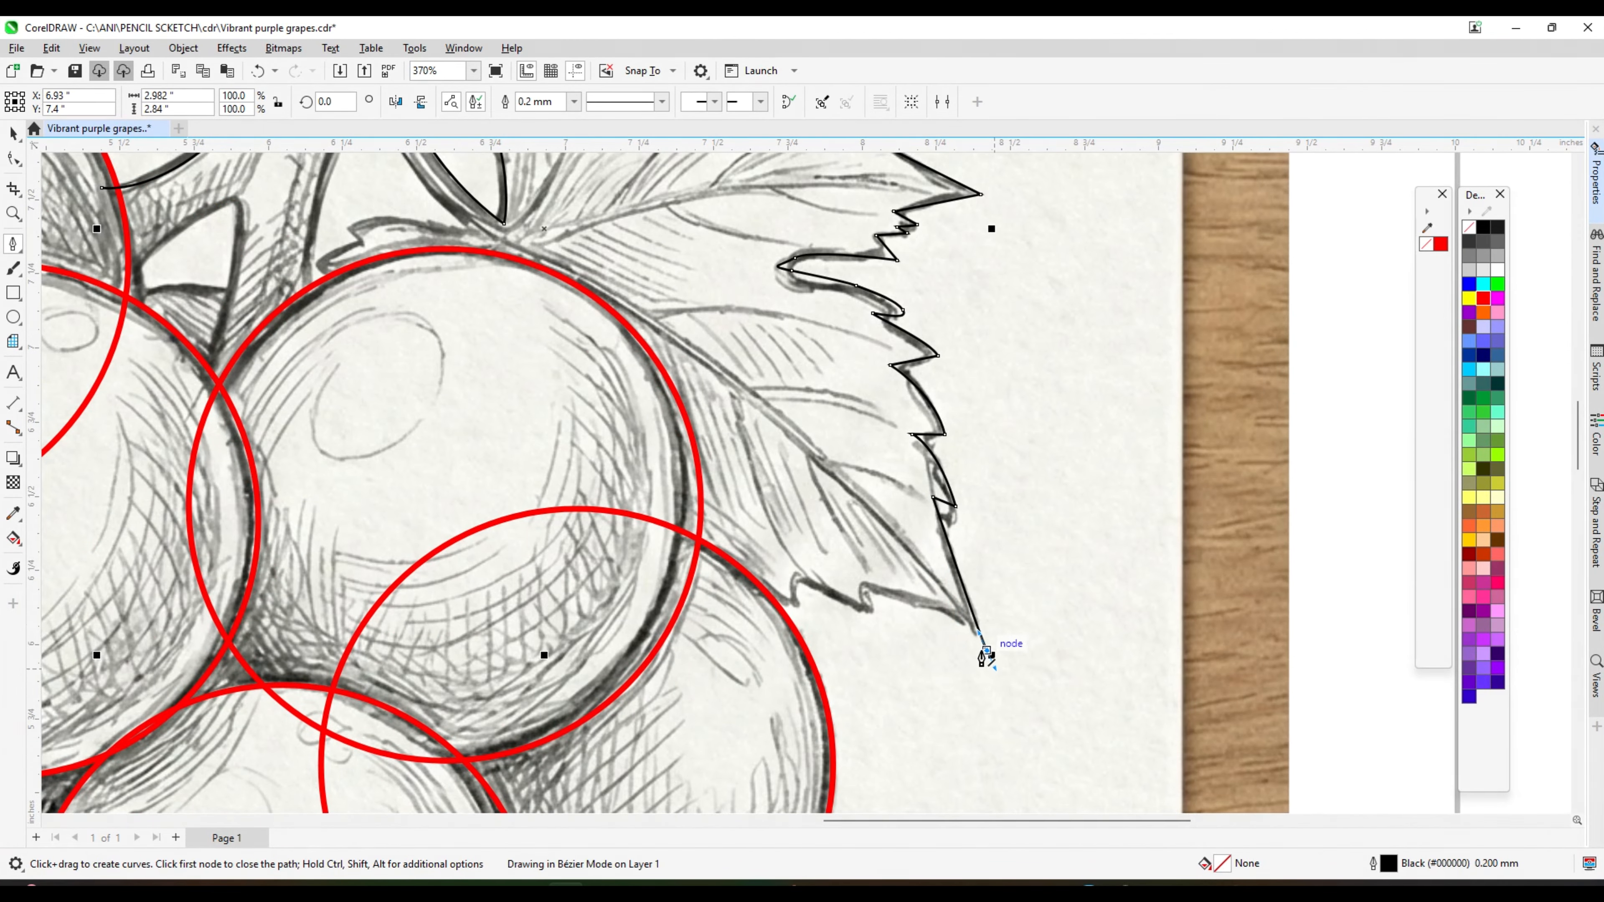
drag(872, 588, 803, 620)
alt+click(872, 588)
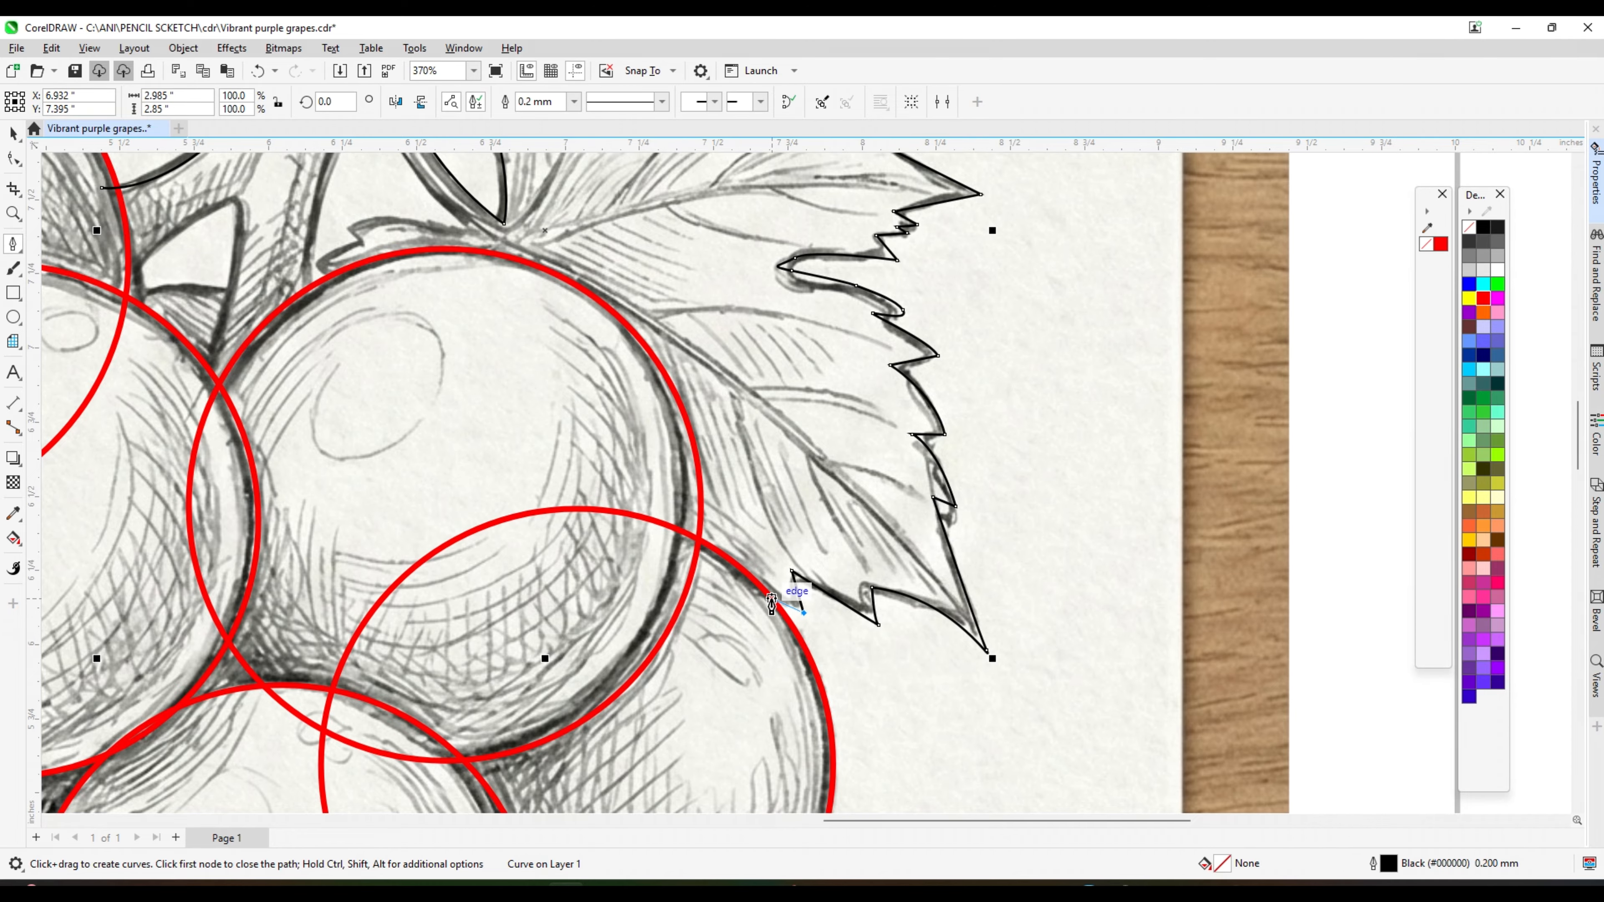
key(Return)
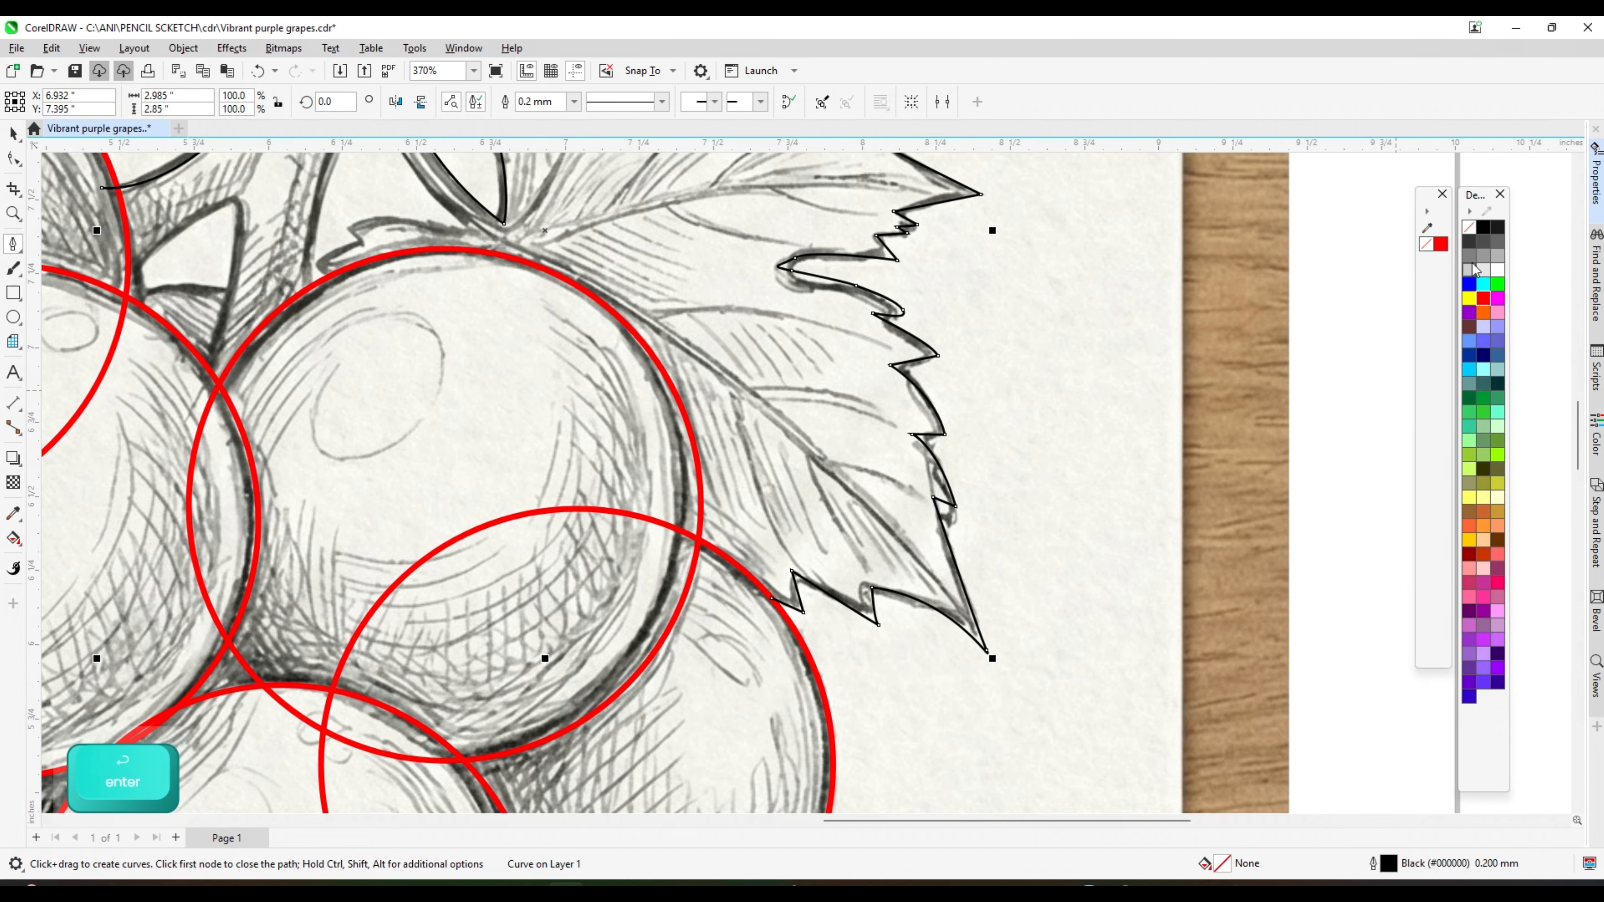
right_click(1440, 244)
- Trace the two inner edges of the stem fork as separate curves, one to the leaf base and one to the grape
scroll(1044, 513, down, 3)
scroll(892, 377, up, 2)
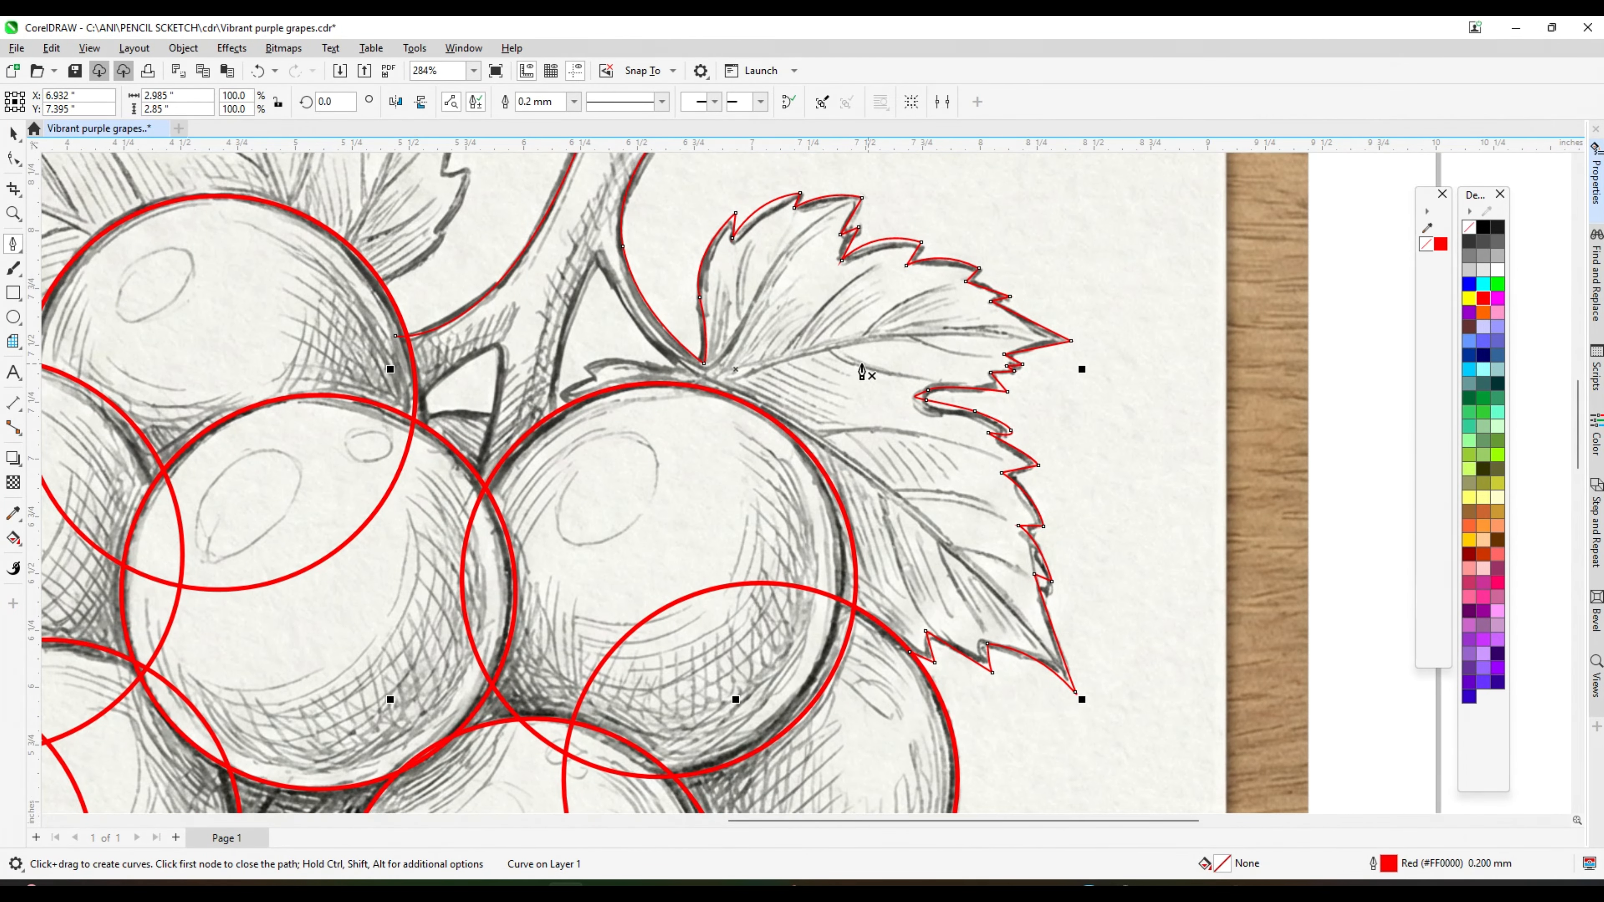
scroll(862, 373, up, 4)
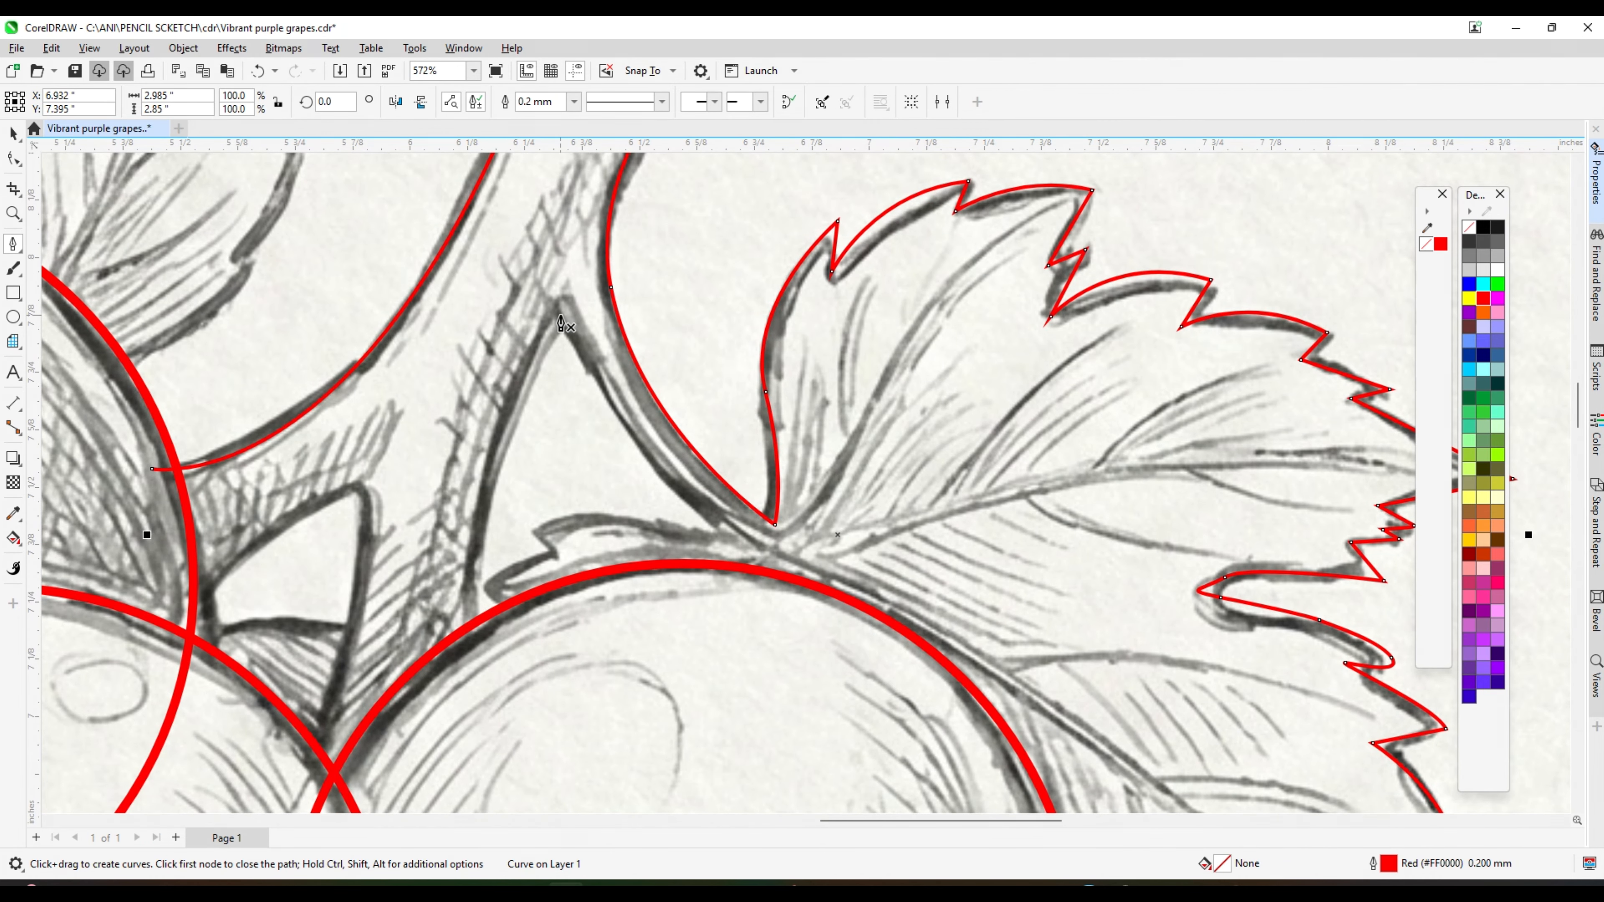
click(558, 308)
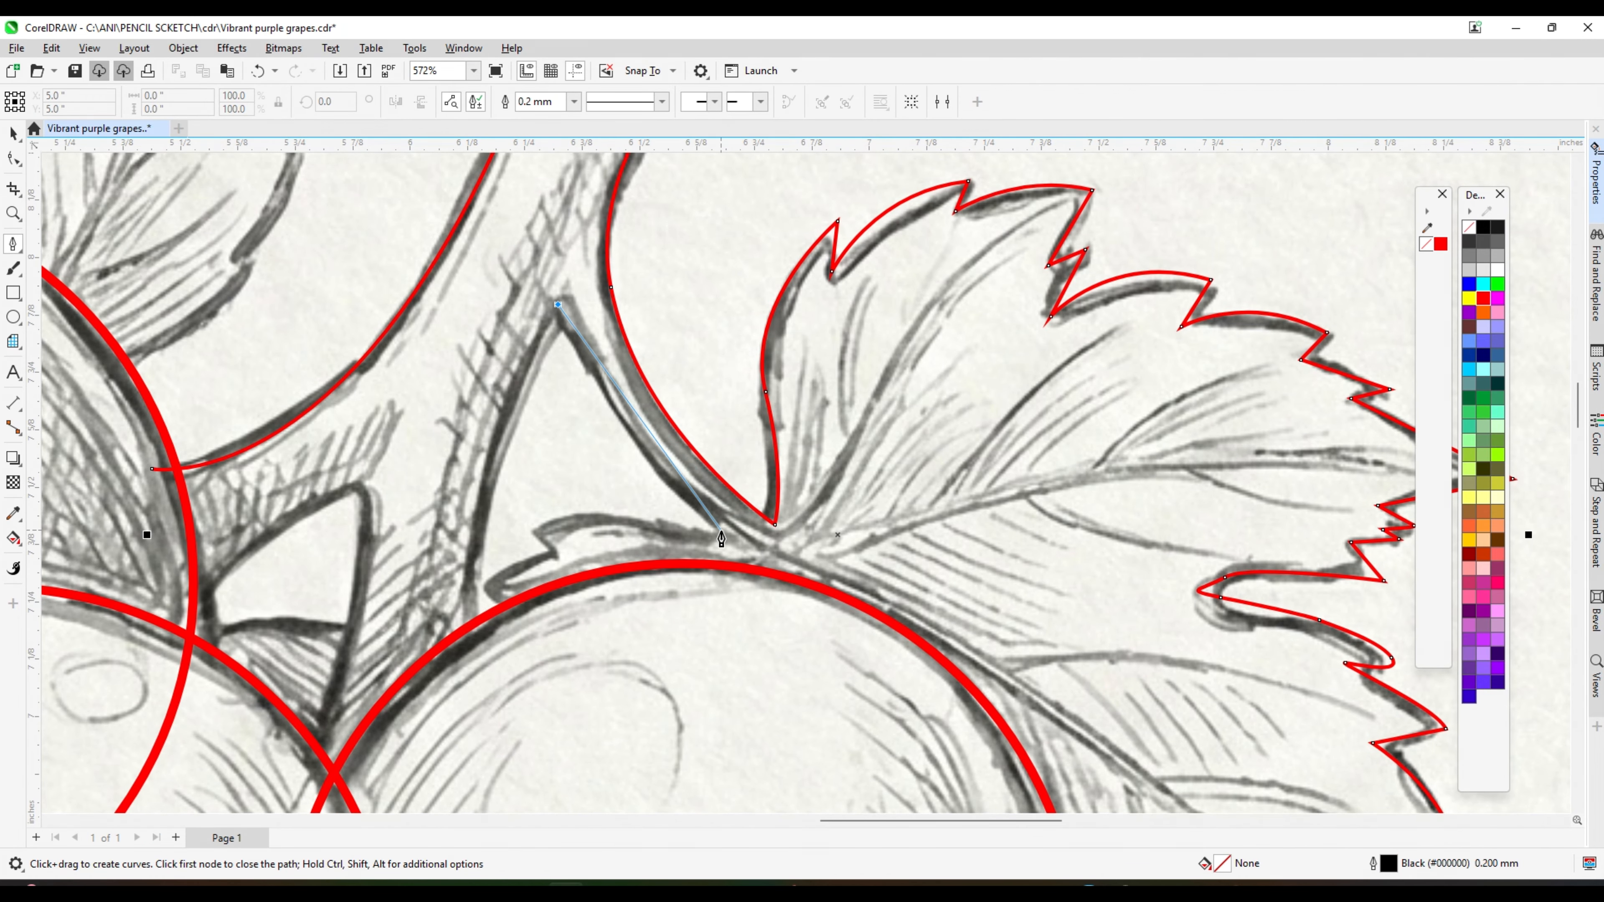
drag(721, 539, 875, 607)
key(Return)
click(532, 291)
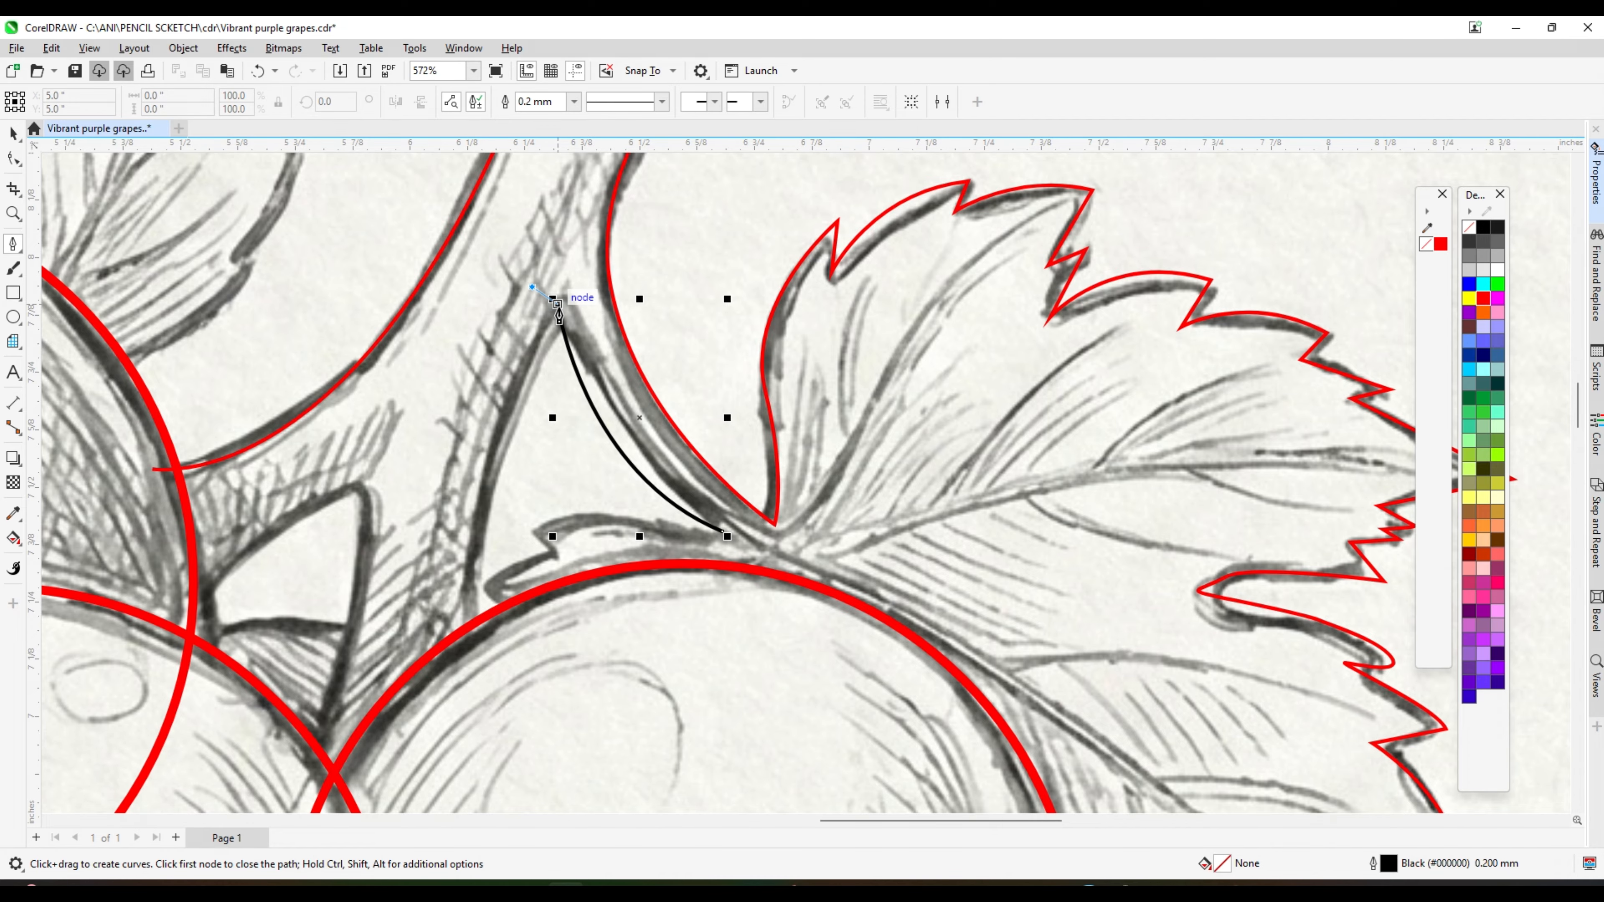
click(557, 306)
drag(478, 621, 516, 736)
key(Return)
- Trace the small jagged leaf piece above the grape, from the leaf base to its inner point beside the stem
scroll(584, 499, down, 2)
scroll(591, 515, up, 3)
scroll(755, 510, down, 5)
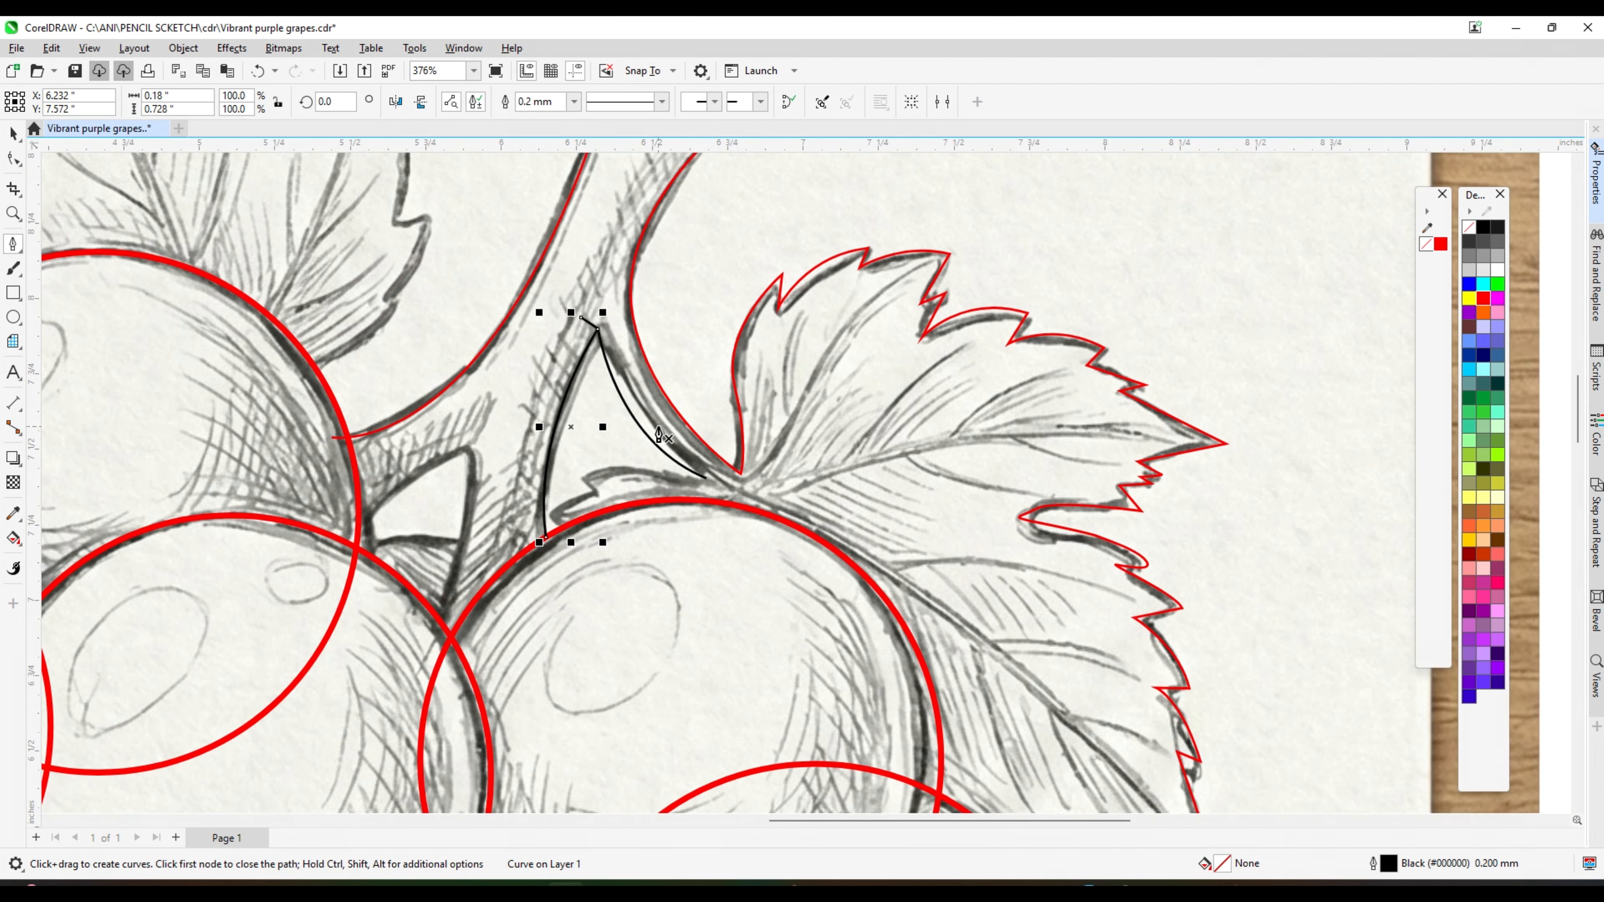
scroll(841, 455, down, 4)
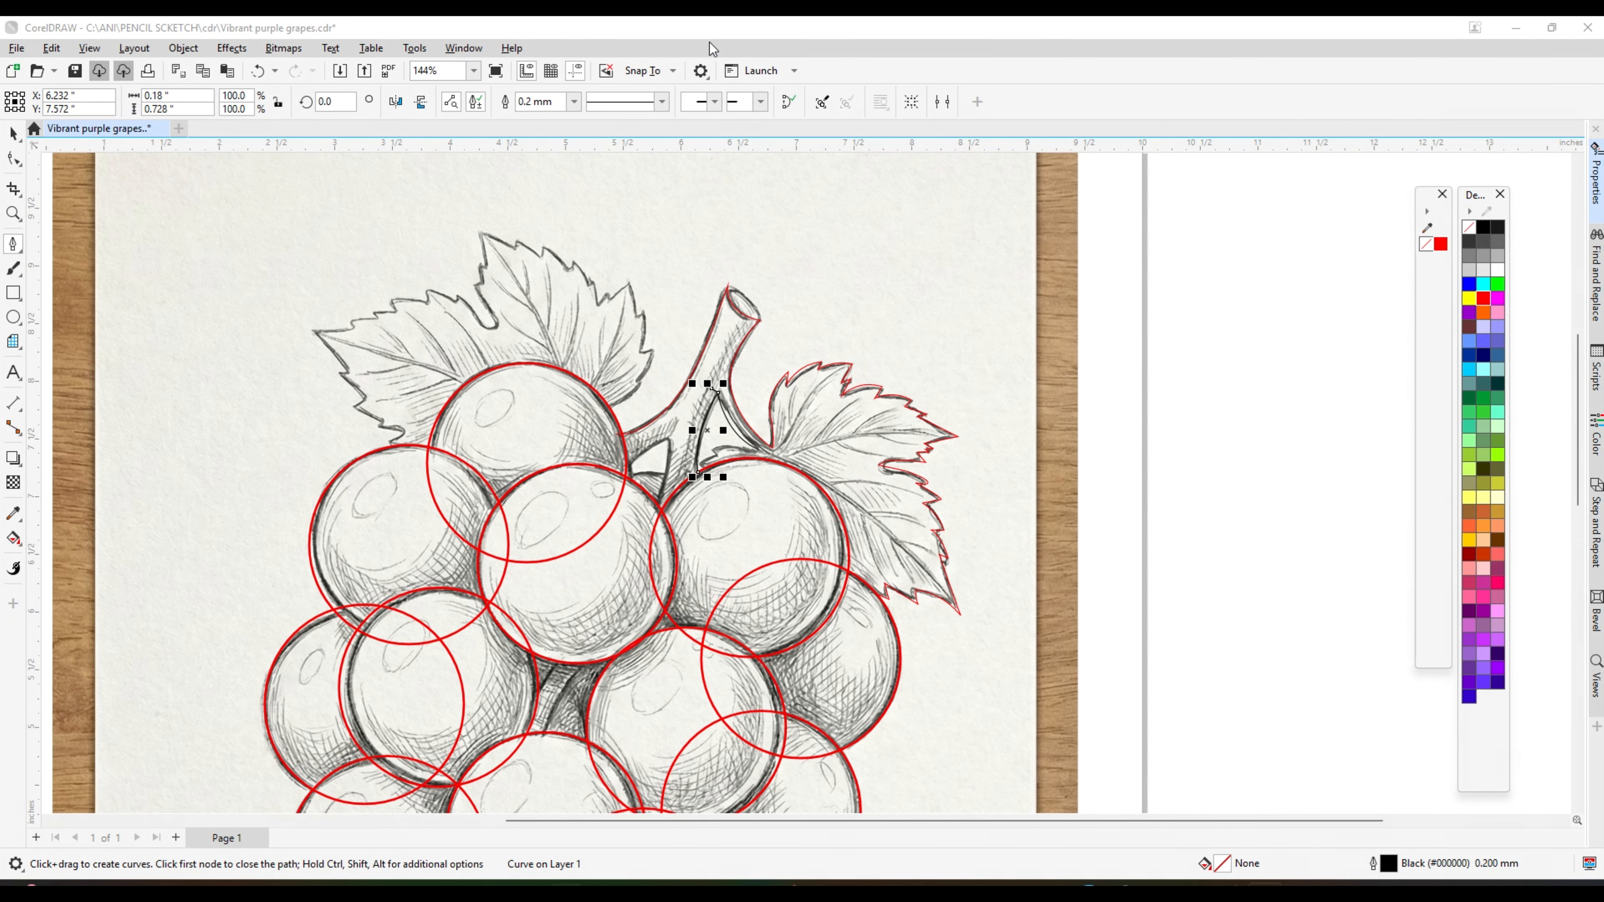
scroll(899, 375, up, 2)
scroll(900, 375, up, 5)
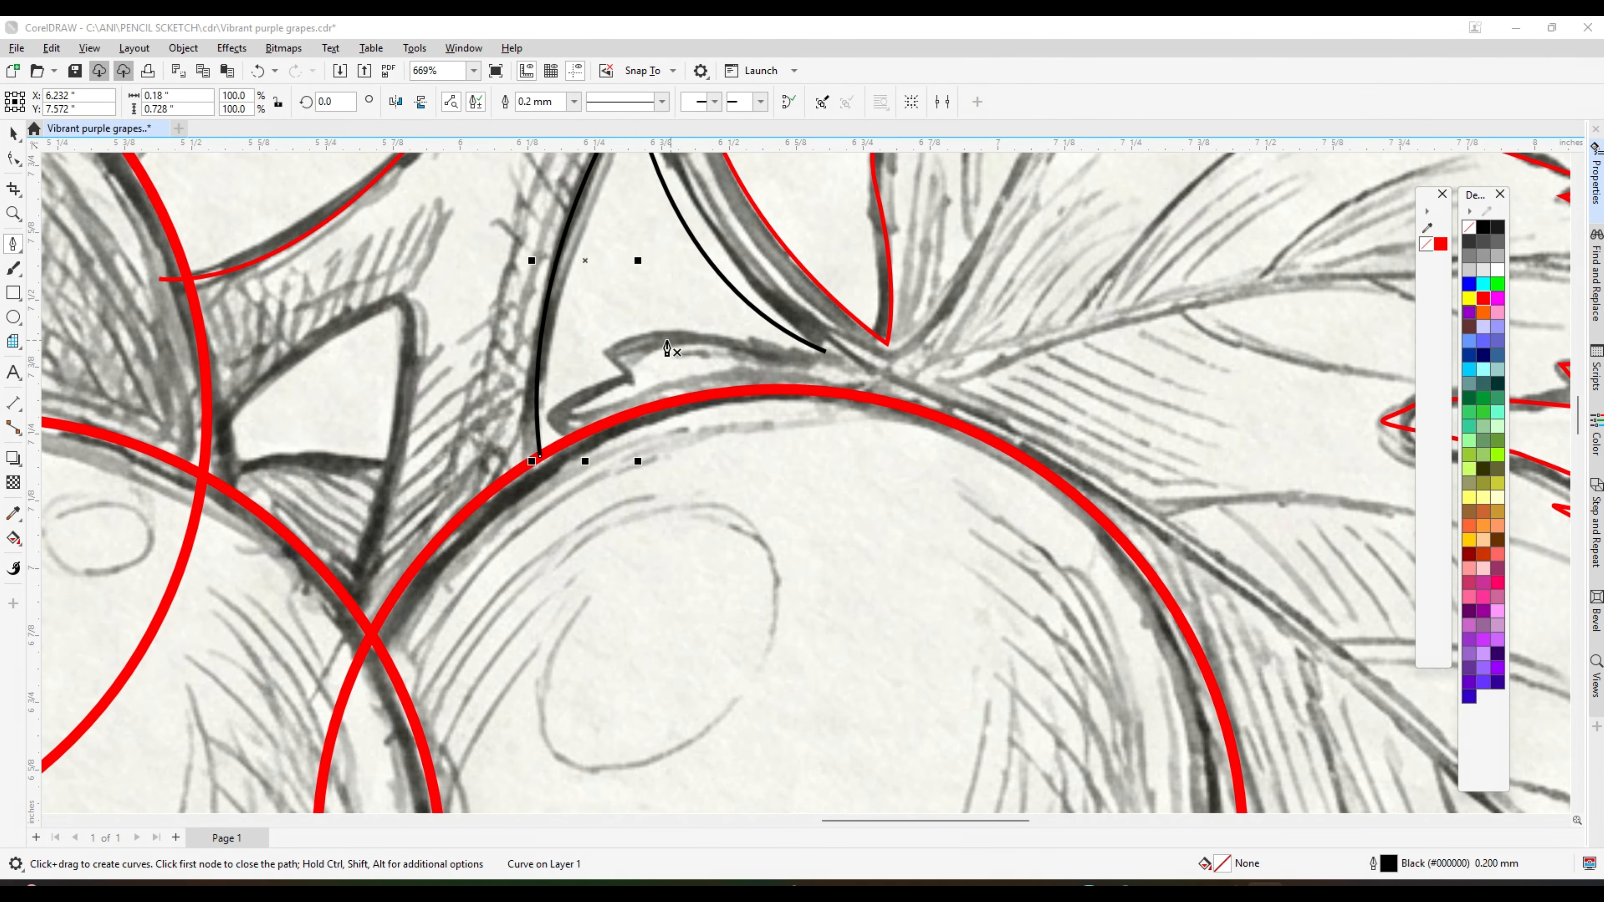
scroll(826, 357, down, 3)
scroll(816, 347, up, 2)
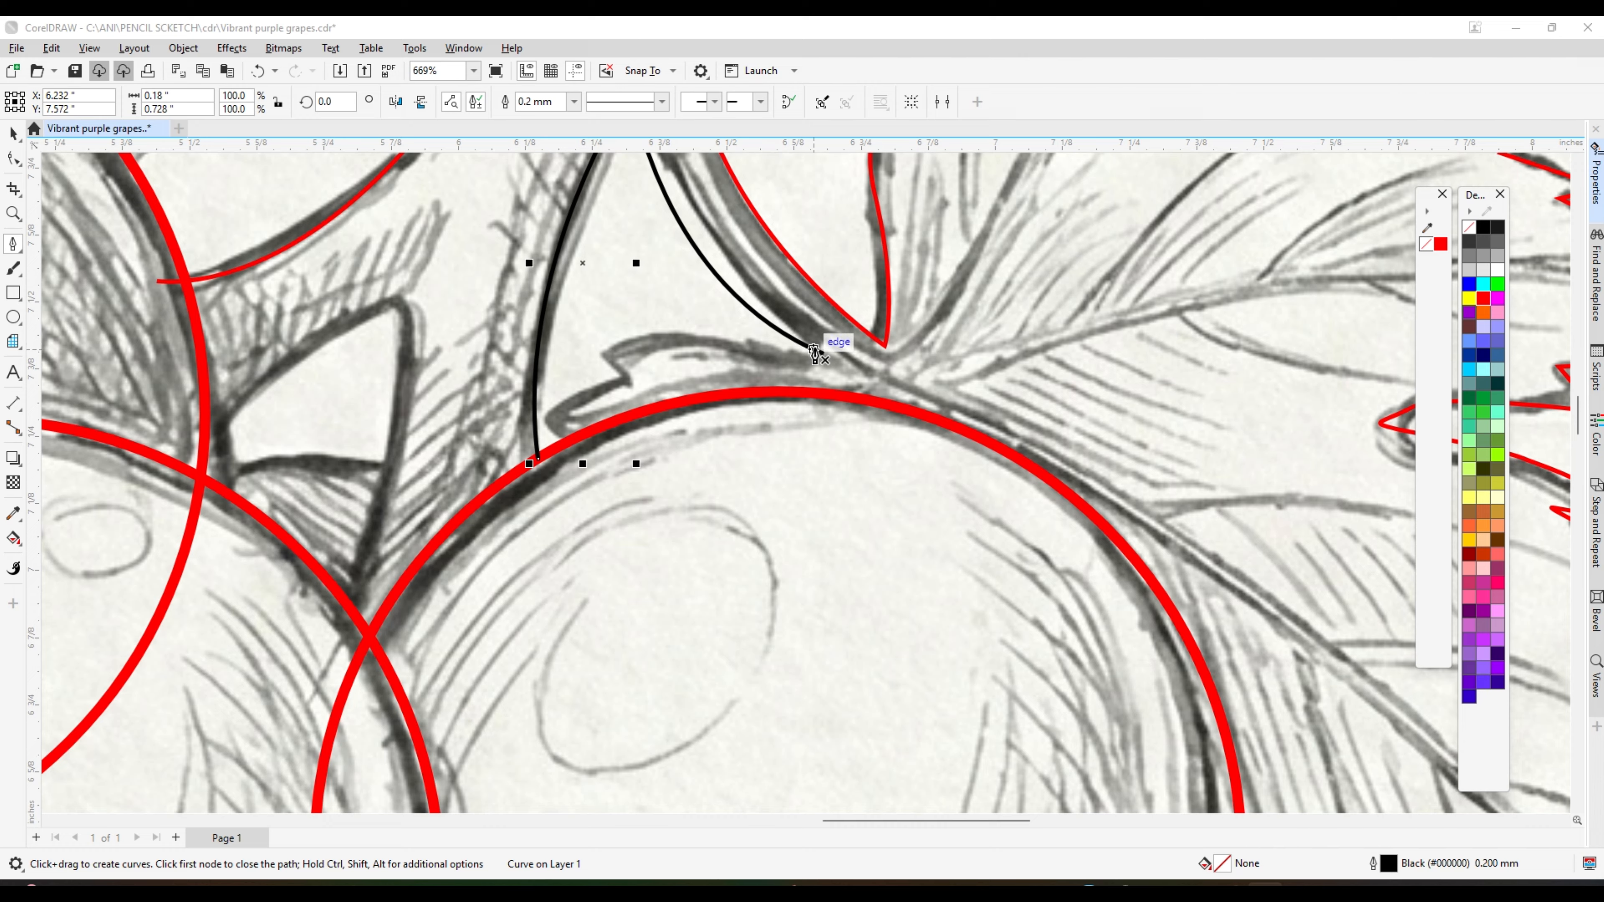
click(824, 354)
drag(585, 350, 488, 392)
alt+click(585, 350)
click(634, 380)
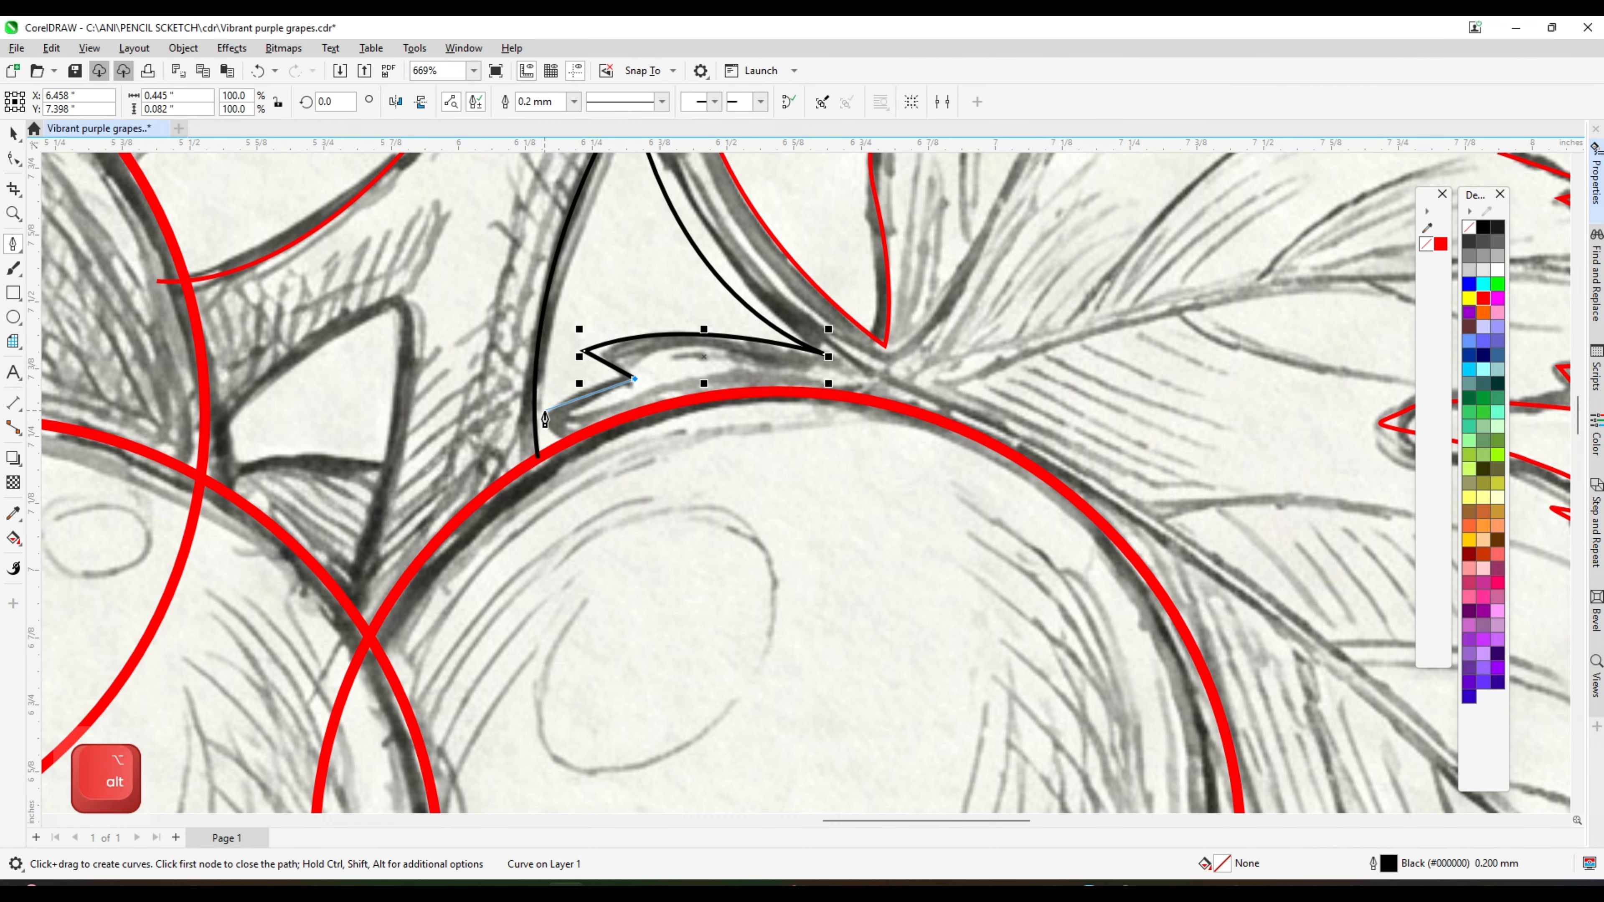
click(544, 413)
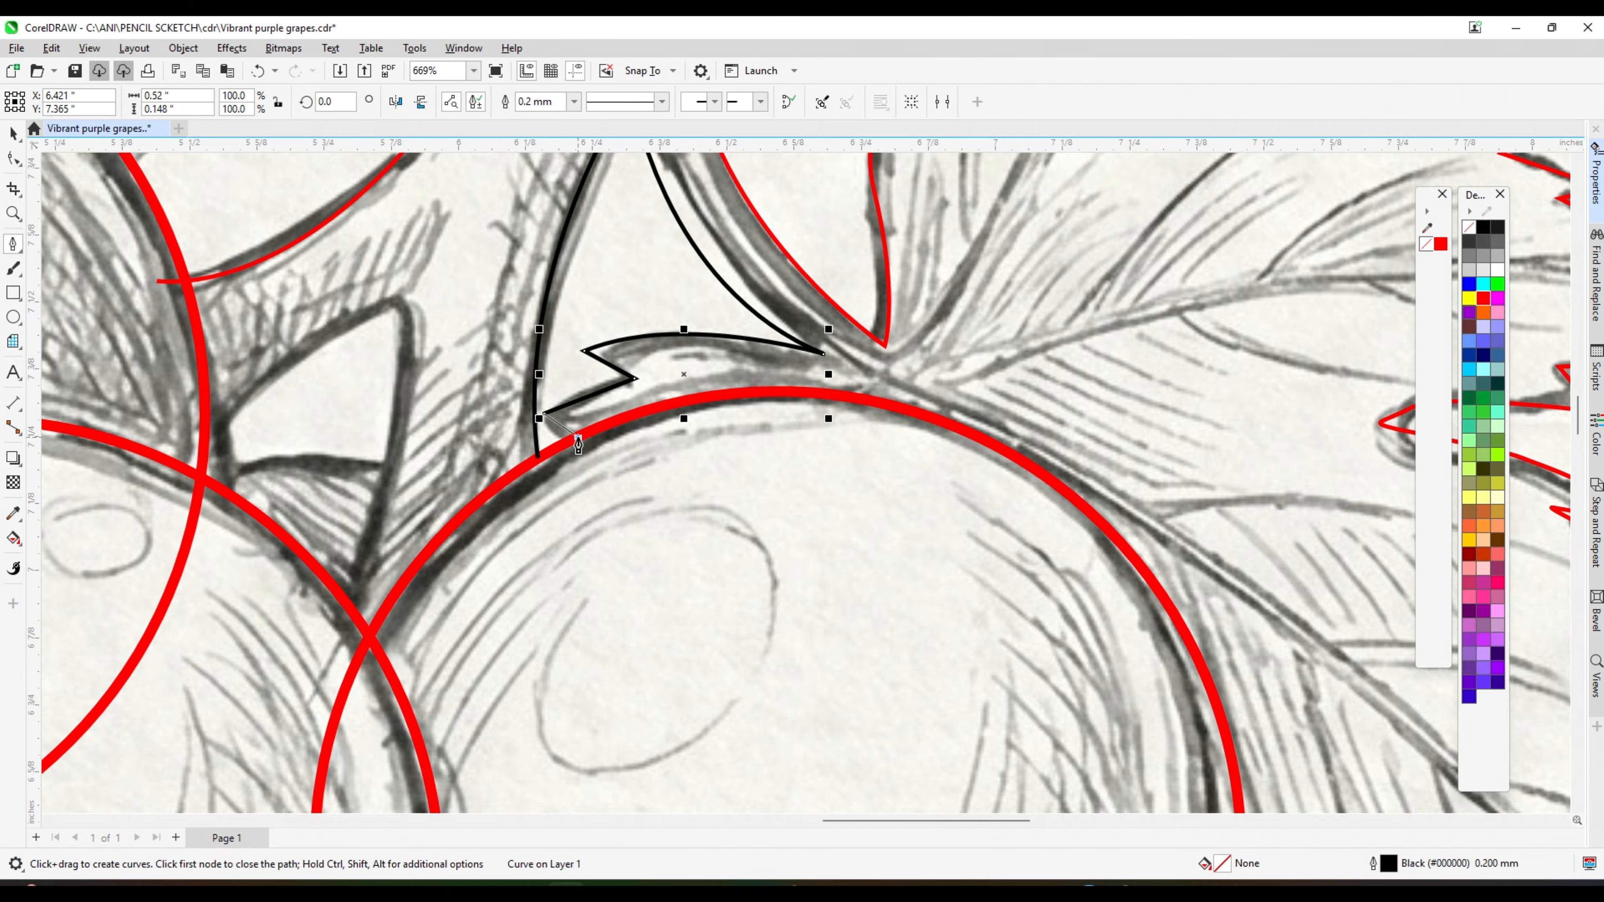
- Trace the upper and right edges of the small triangular opening in the stem down to the grapes
scroll(799, 427, down, 3)
scroll(627, 351, up, 3)
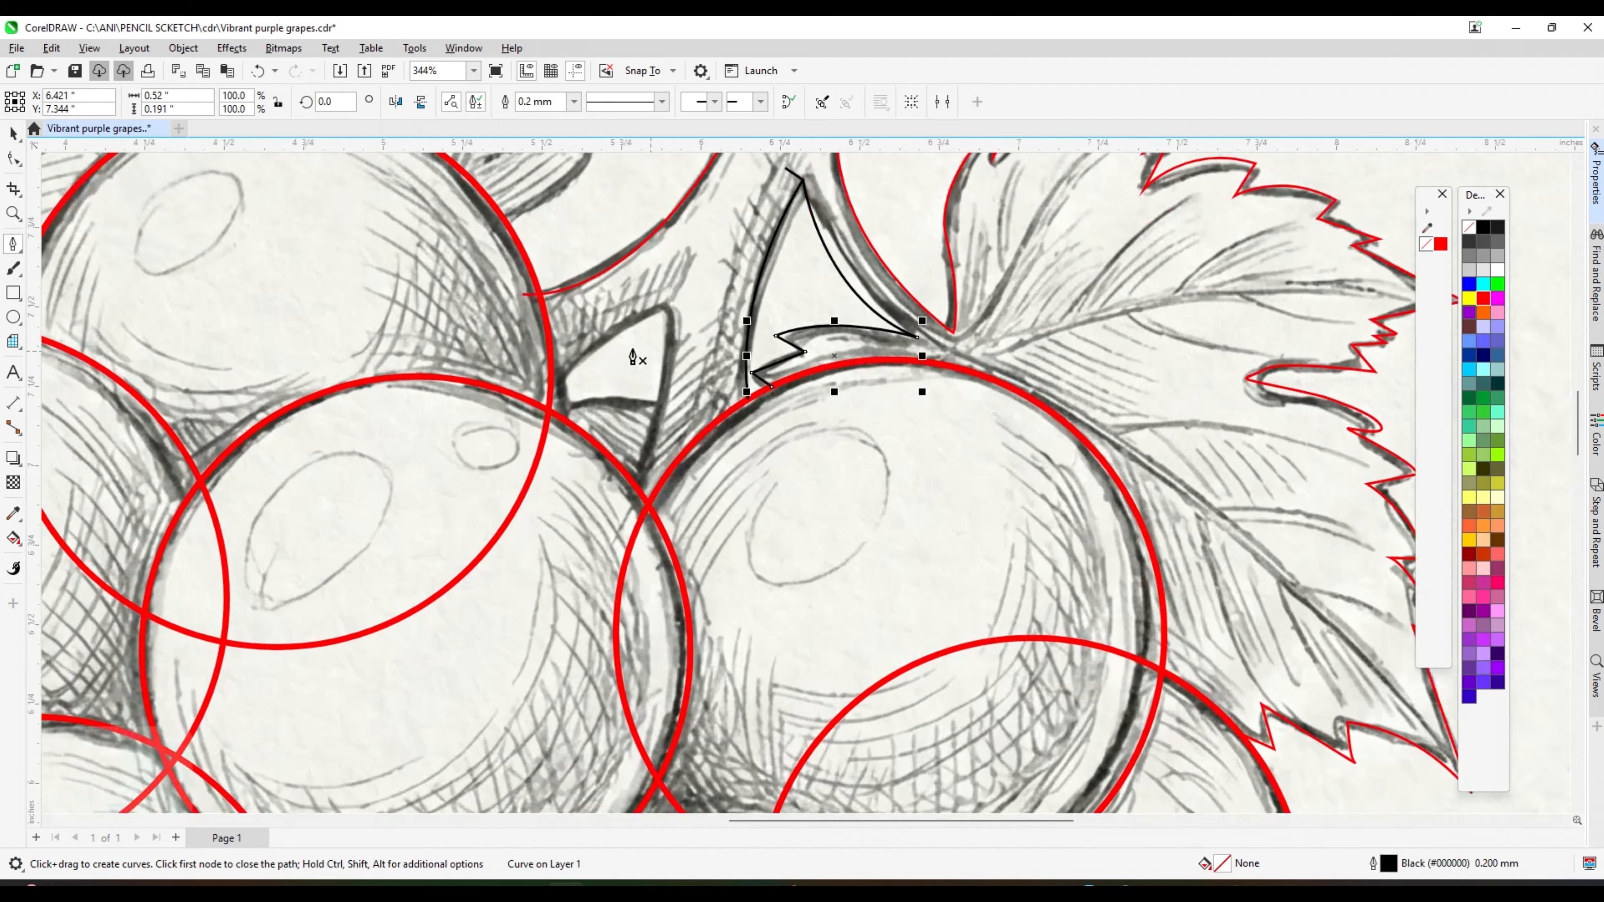
click(529, 414)
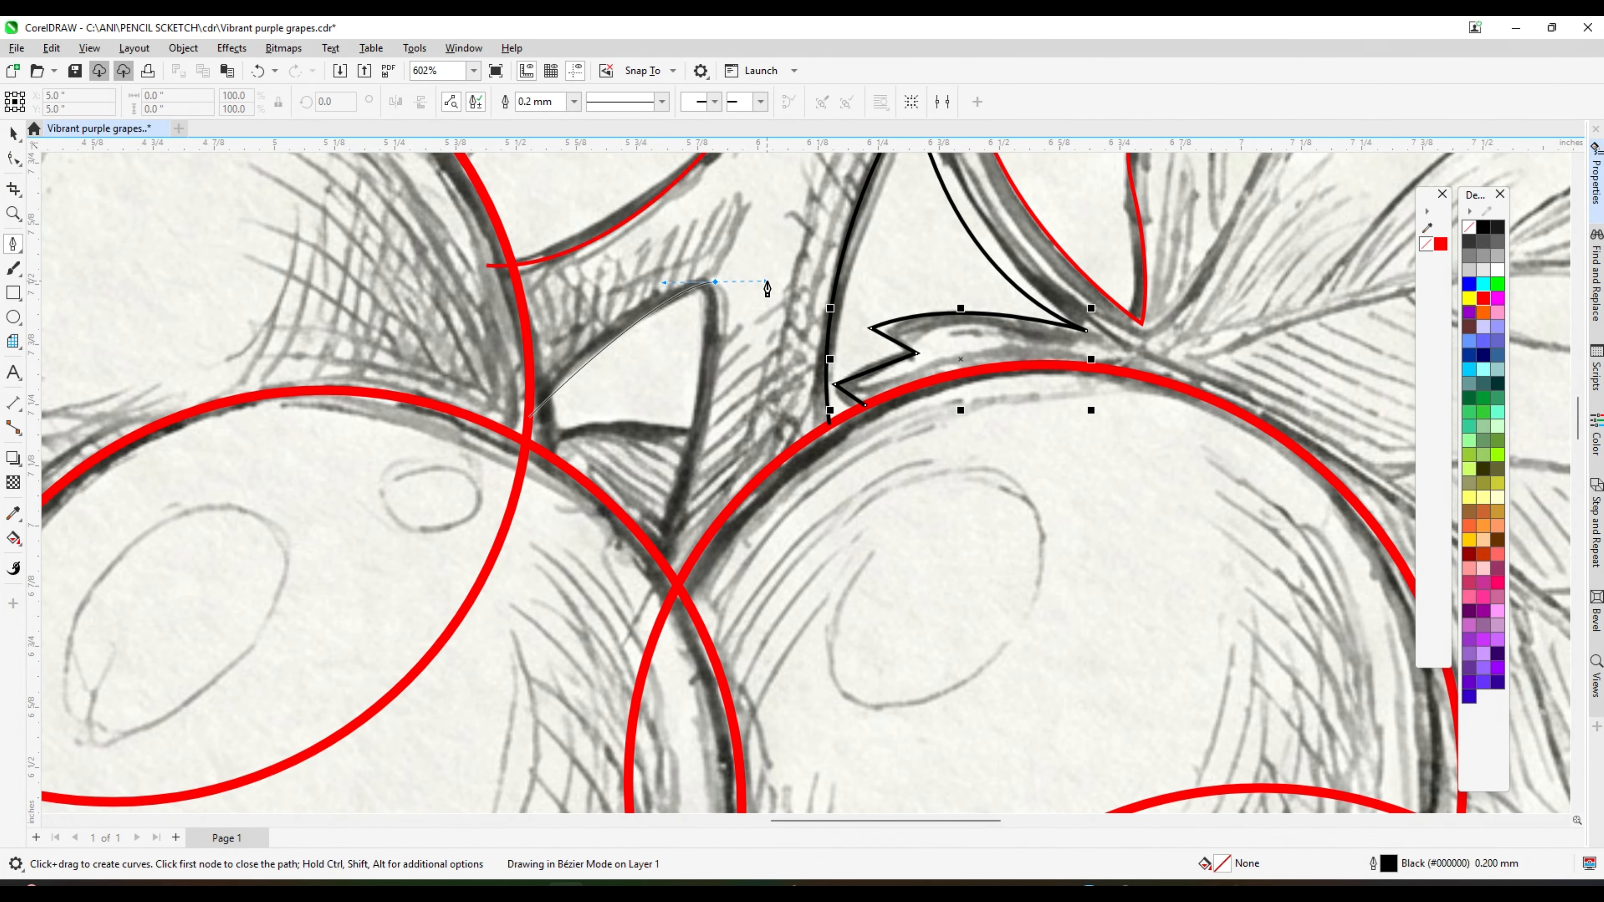
drag(716, 281, 823, 271)
scroll(649, 545, down, 1)
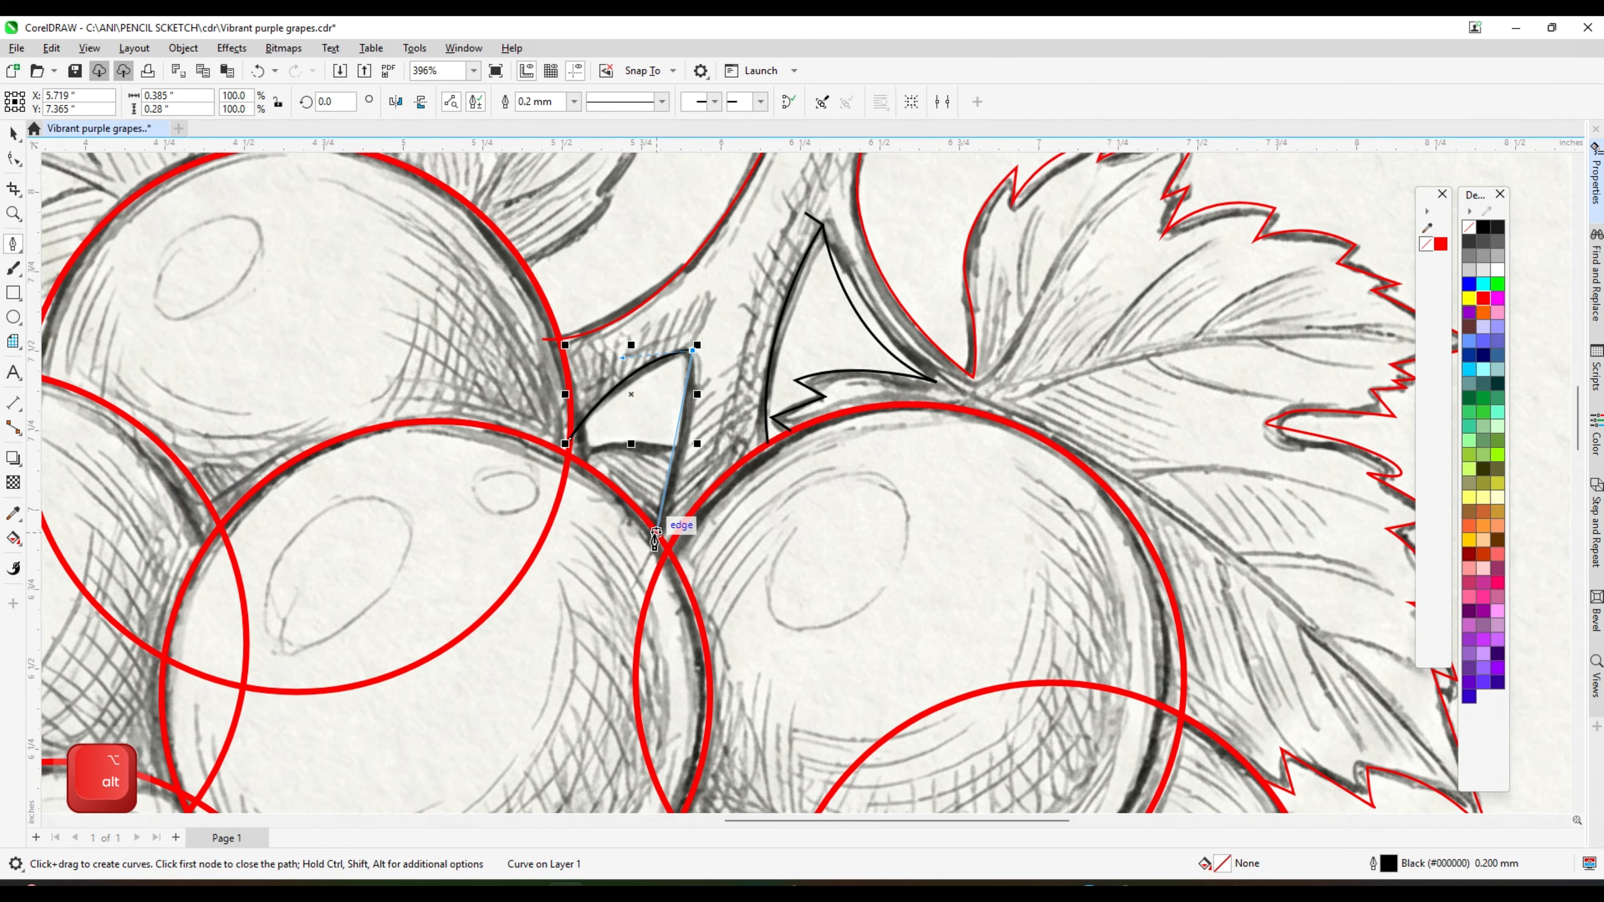
click(655, 534)
key(Return)
- Draw the lower edge of the leaf's main vein from the leaf base to the lower tip
scroll(583, 453, up, 2)
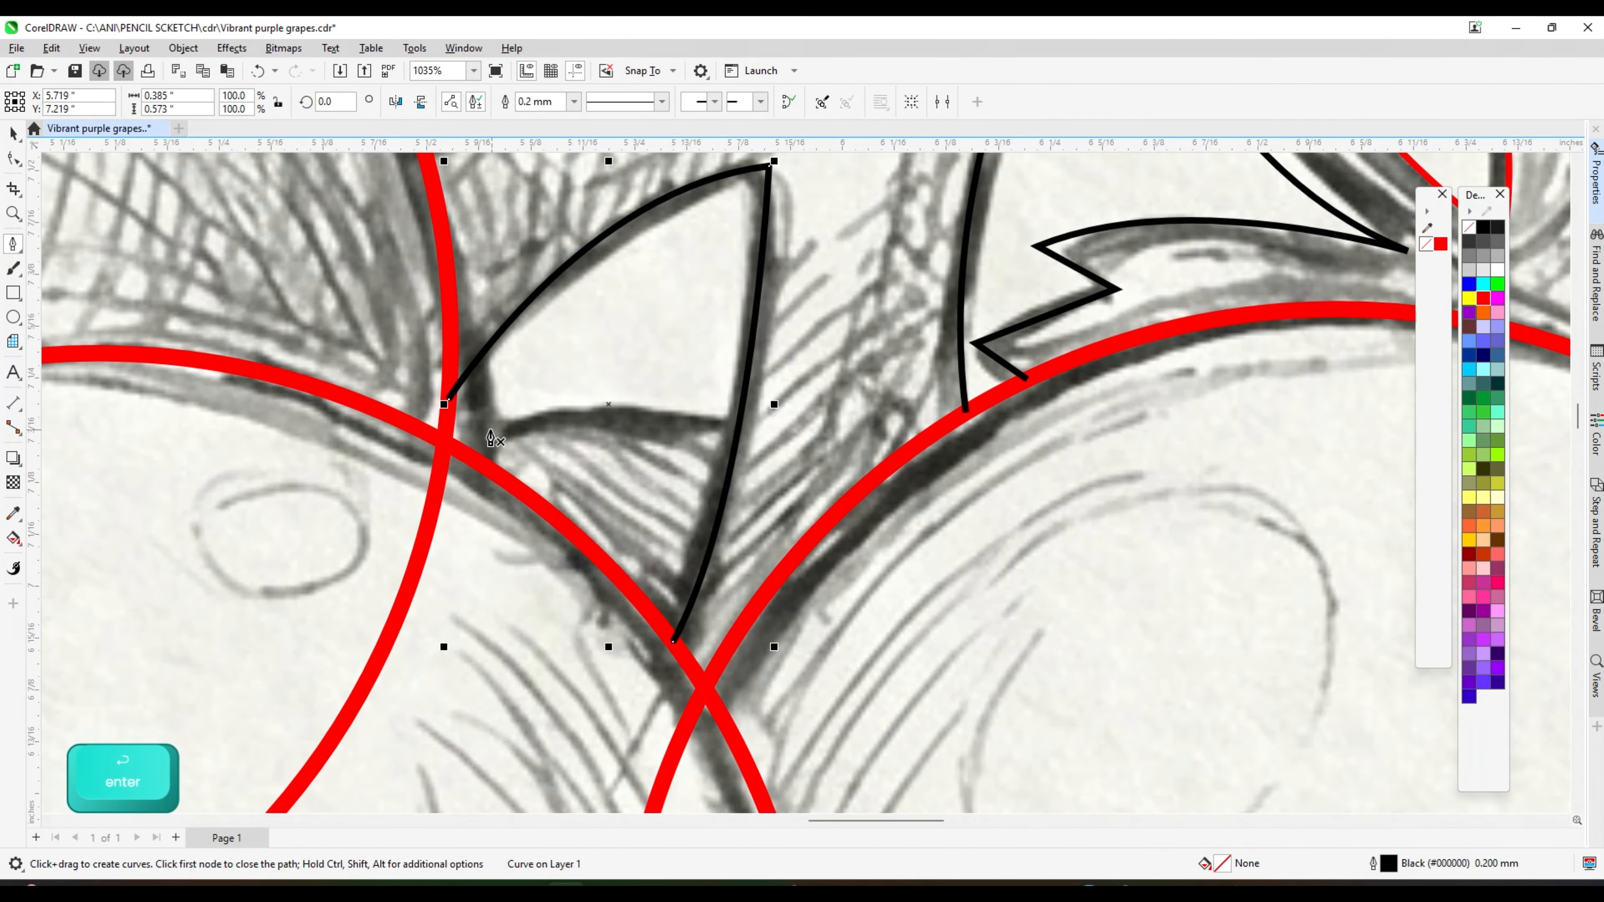
scroll(491, 436, down, 6)
scroll(690, 397, up, 1)
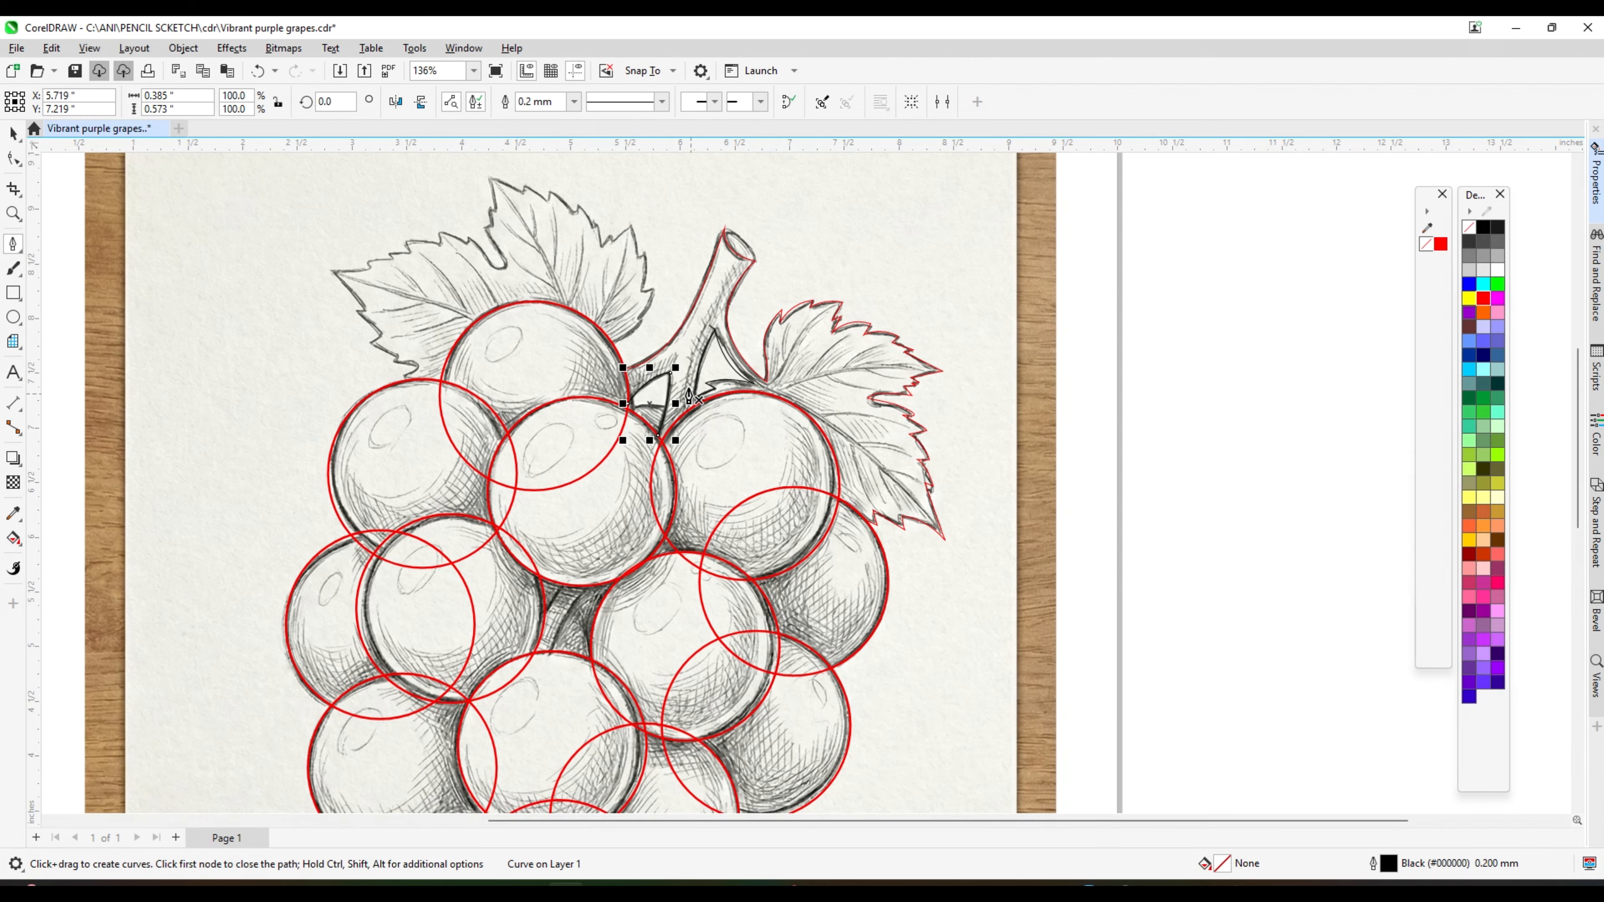
scroll(690, 396, up, 3)
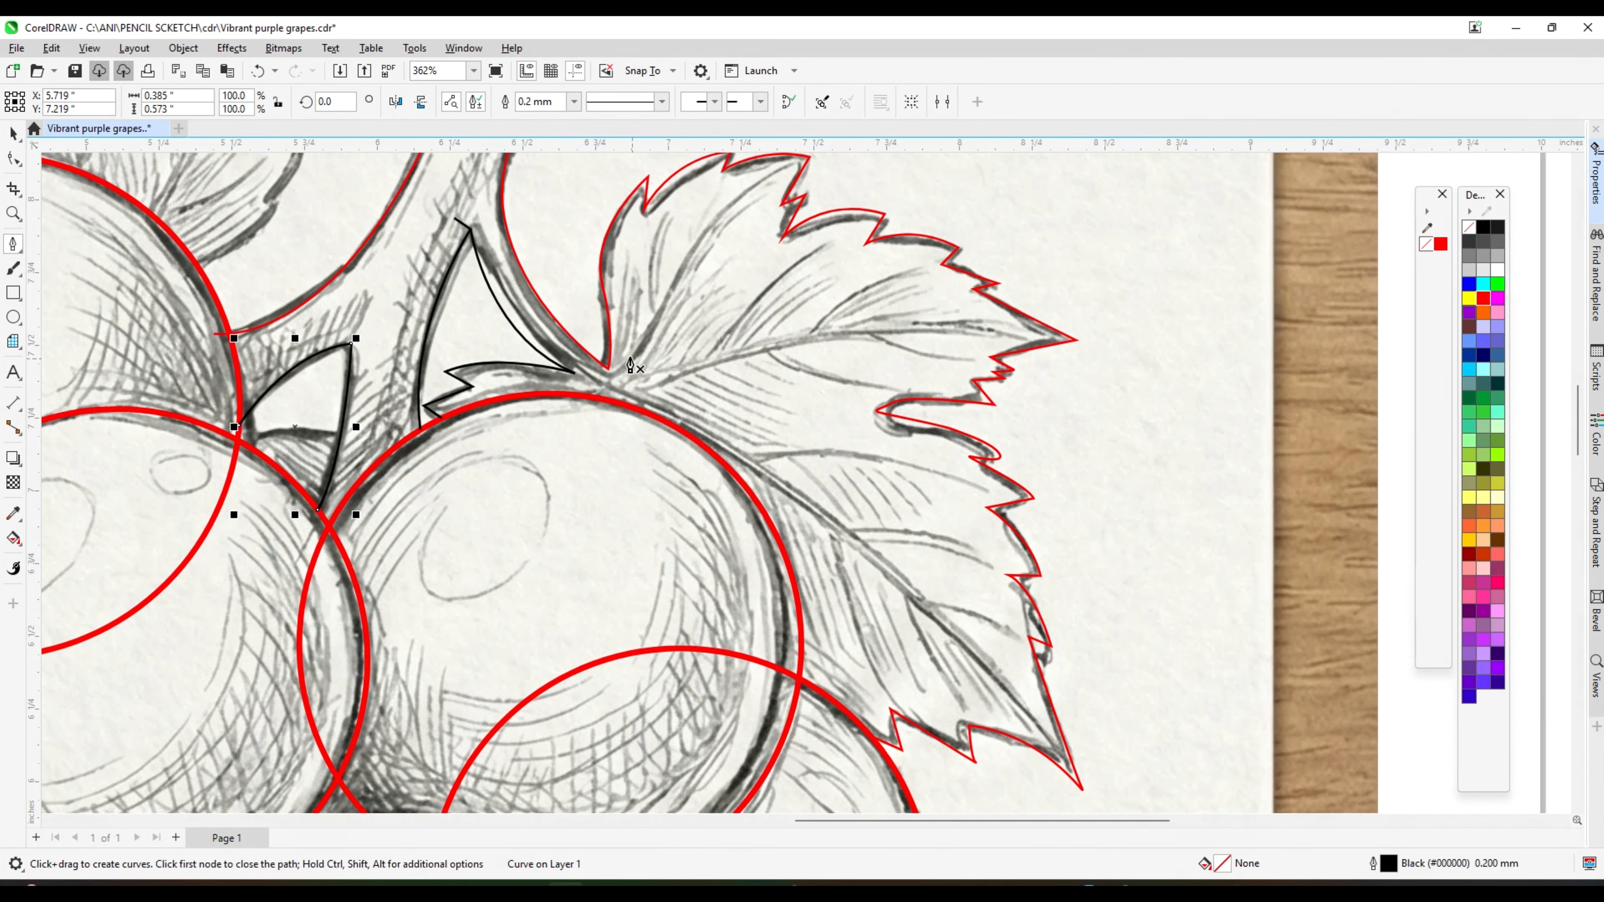
scroll(610, 354, down, 3)
scroll(554, 373, up, 4)
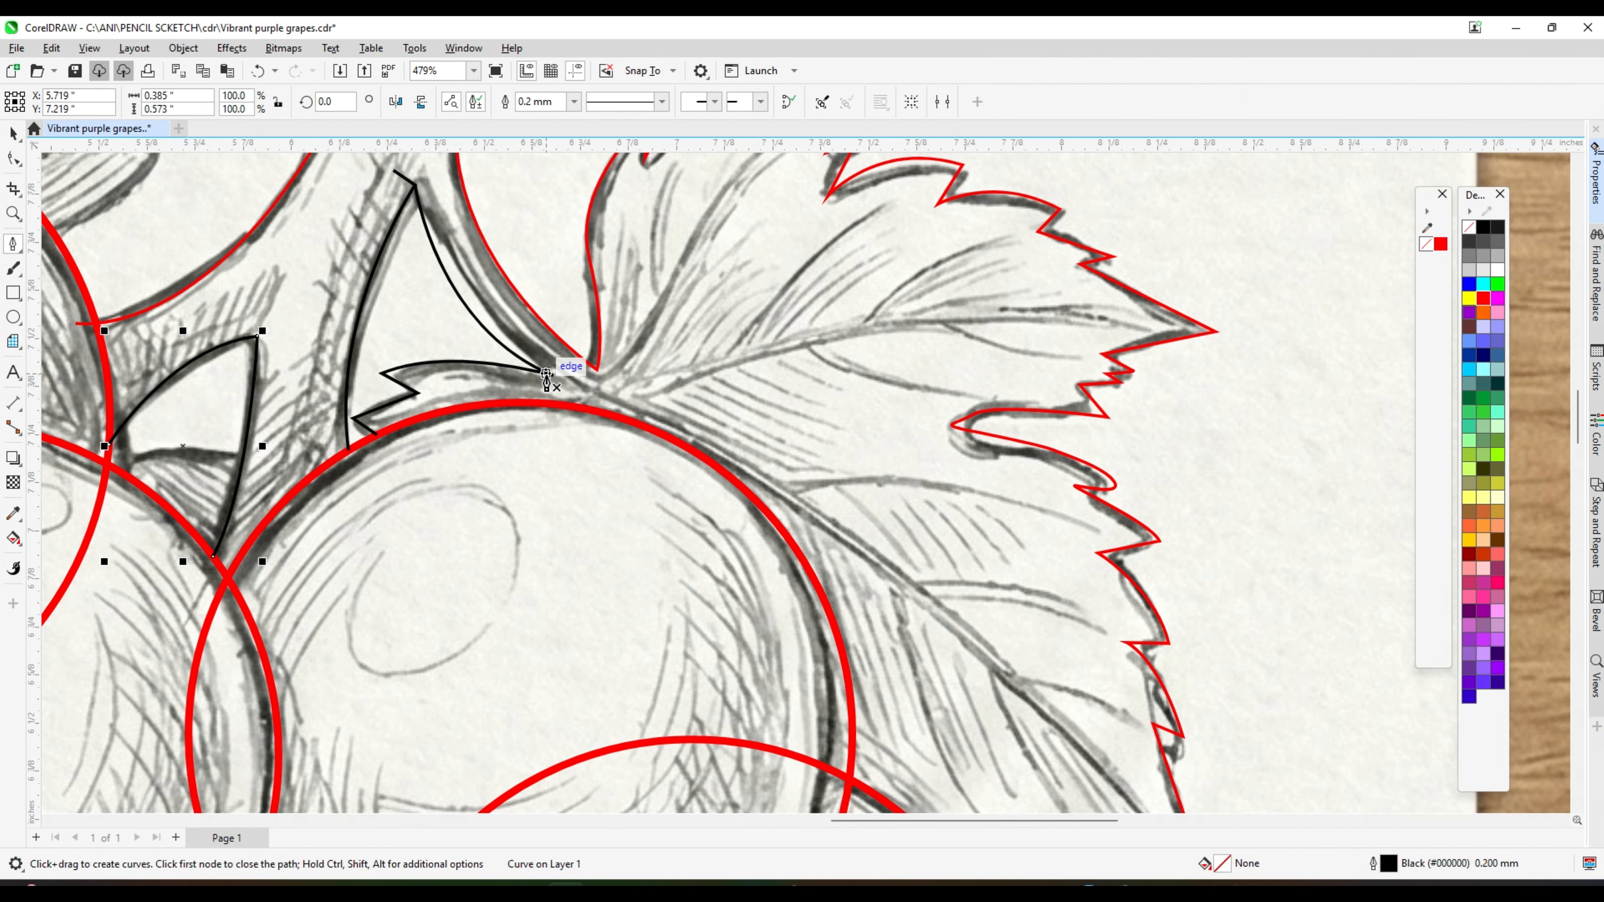
scroll(547, 378, up, 1)
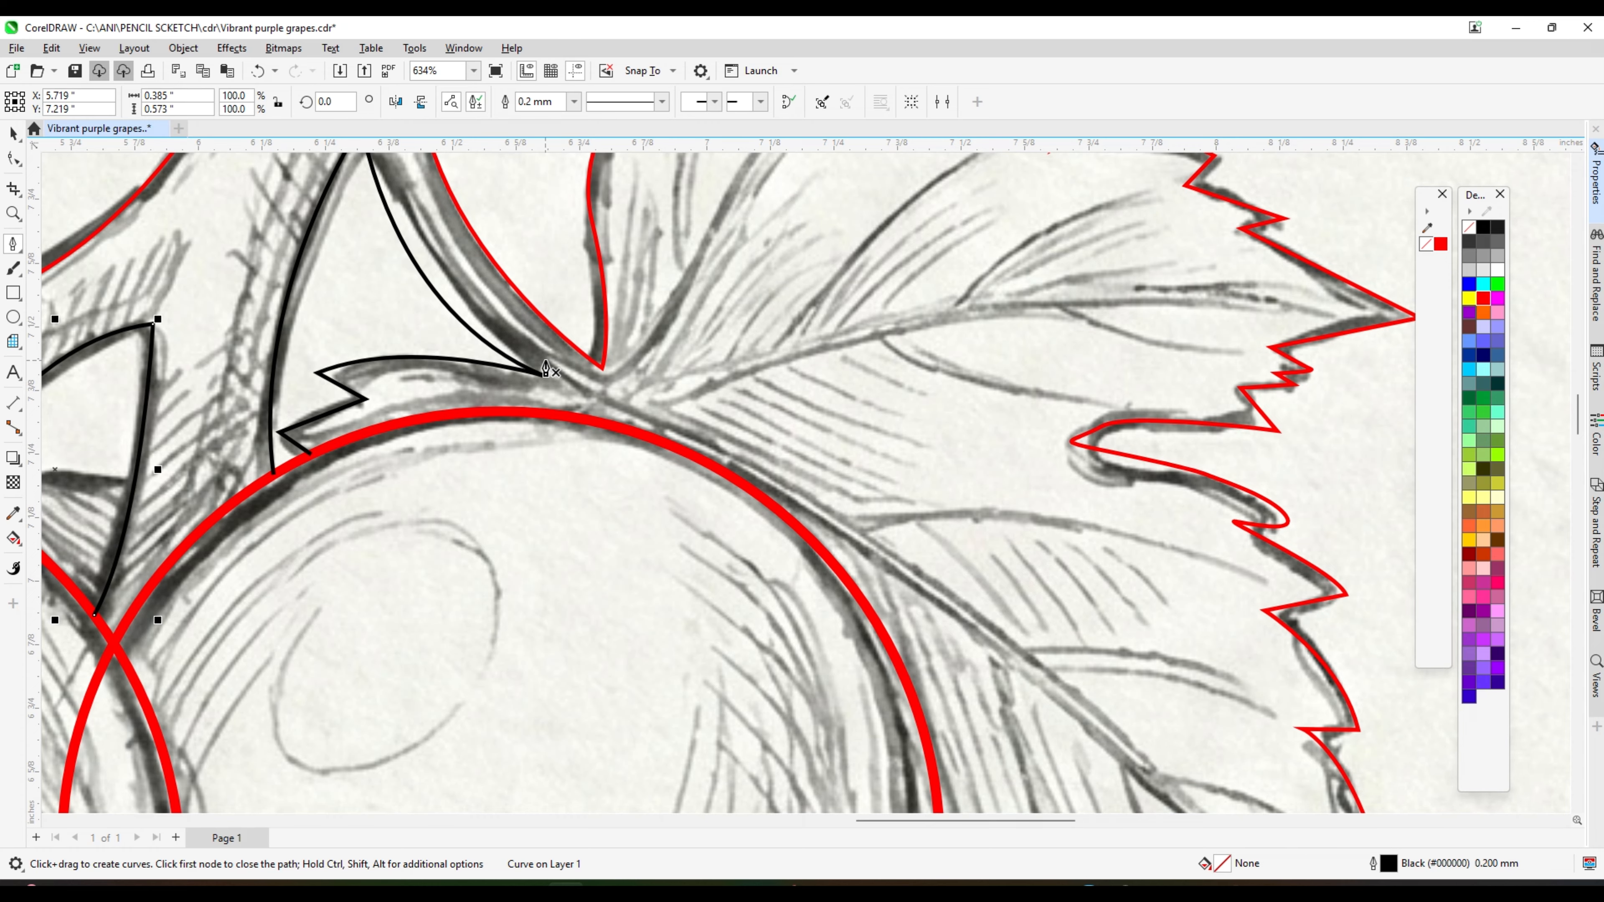
scroll(547, 371, up, 1)
click(547, 379)
scroll(706, 449, down, 4)
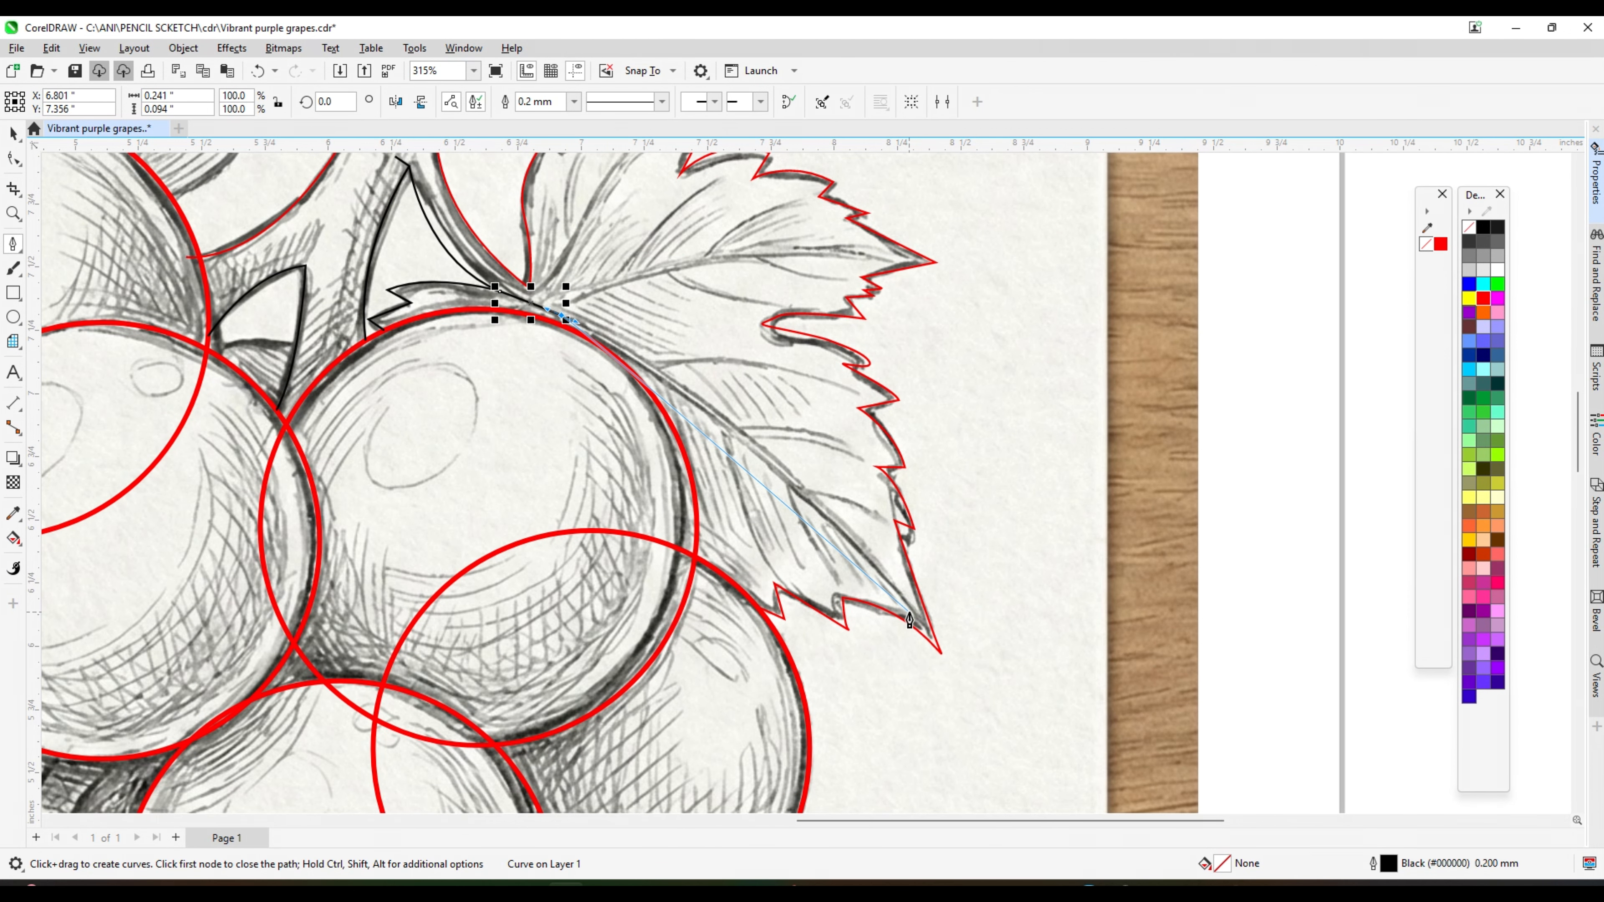
drag(910, 623, 993, 744)
key(alt)
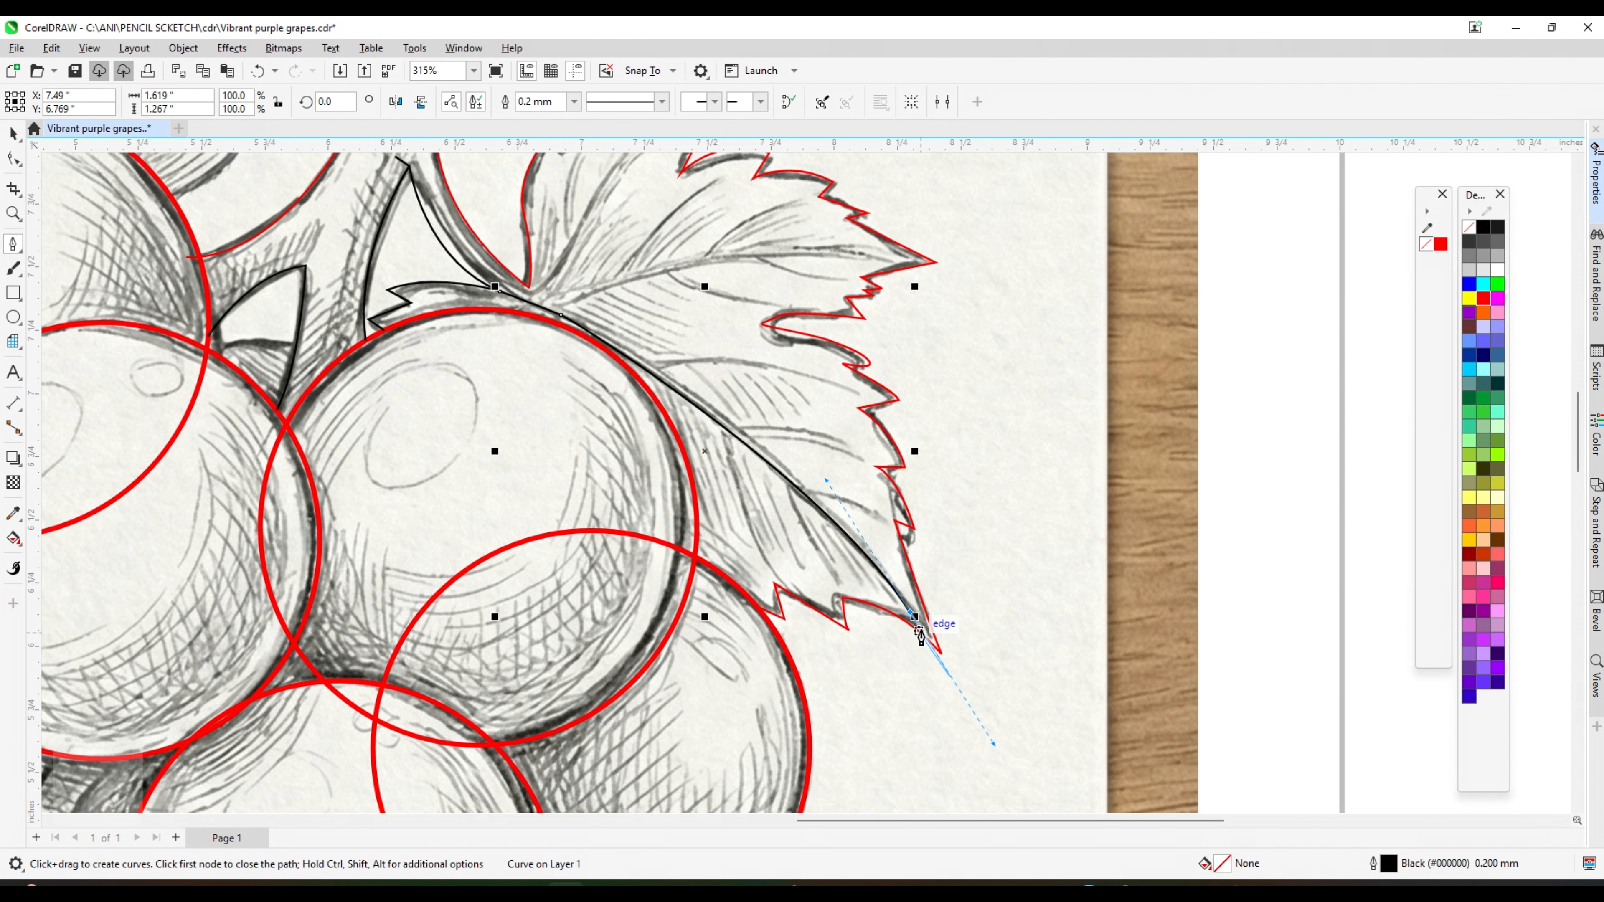
- Trace the main vein's upper edge back from the lower tip and close the shape at the leaf base
scroll(535, 310, up, 3)
scroll(613, 341, down, 2)
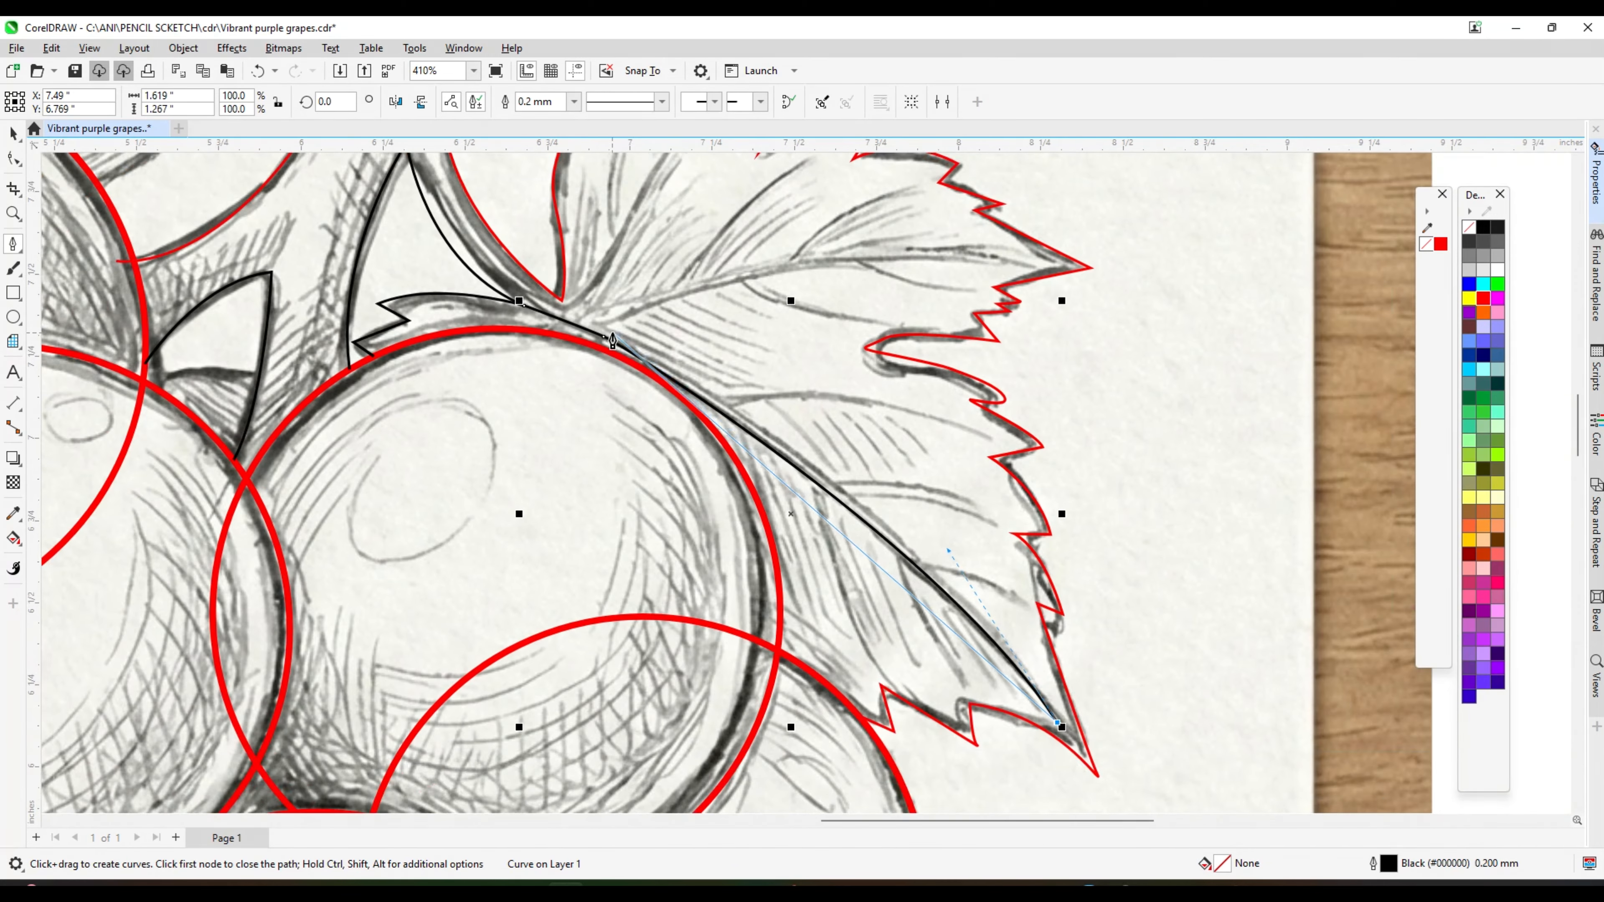
drag(609, 328, 302, 173)
alt+click(603, 323)
scroll(515, 294, up, 3)
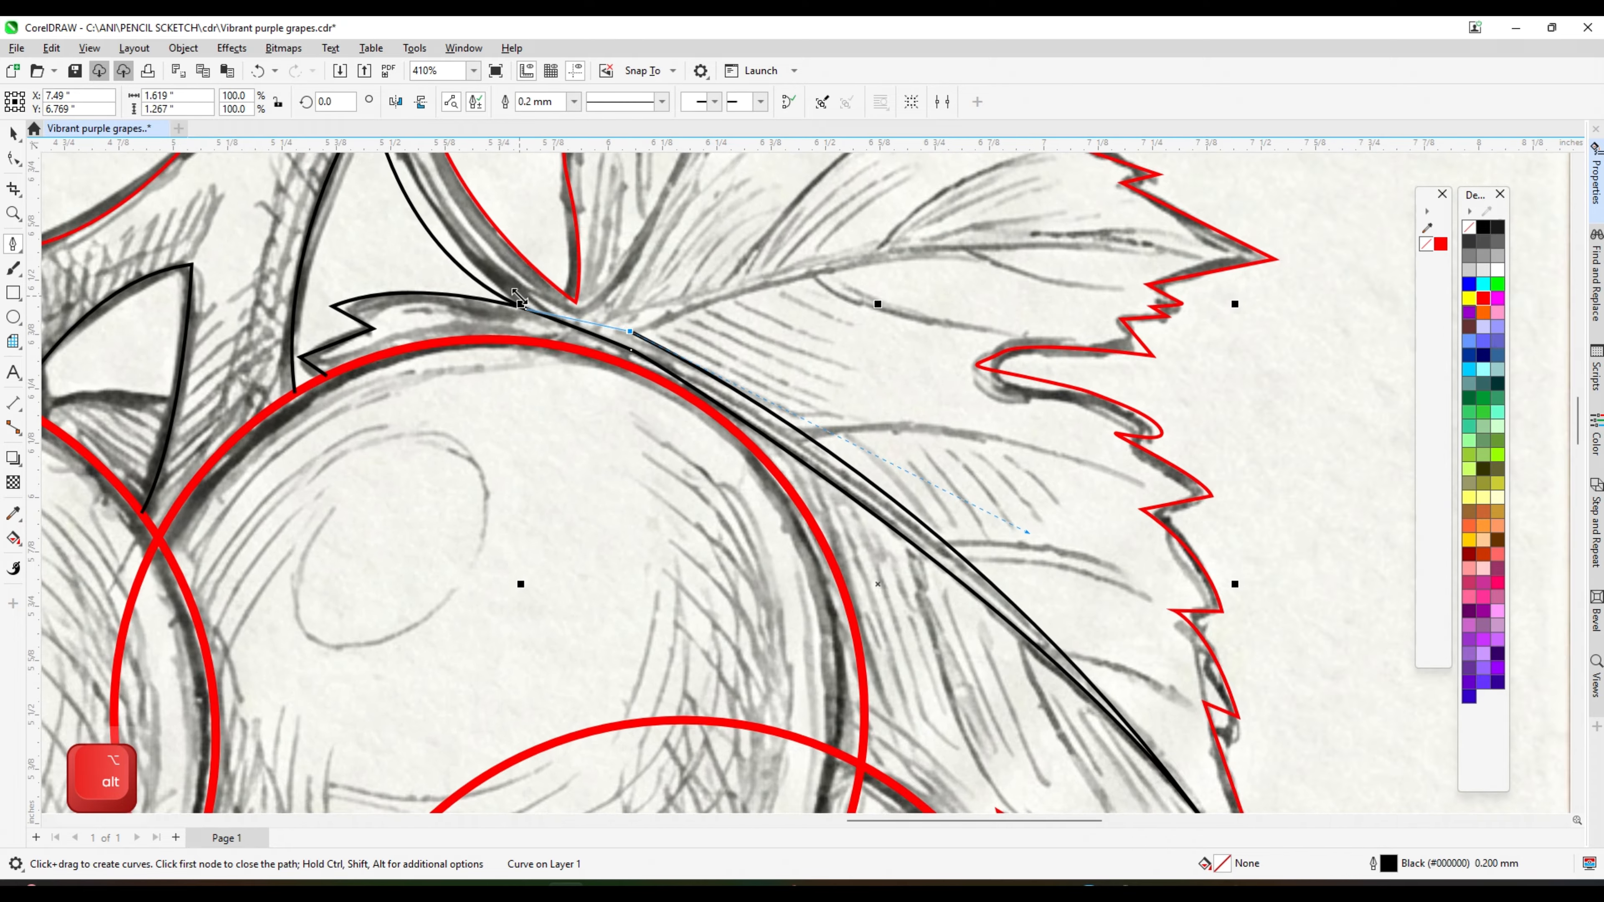
click(624, 313)
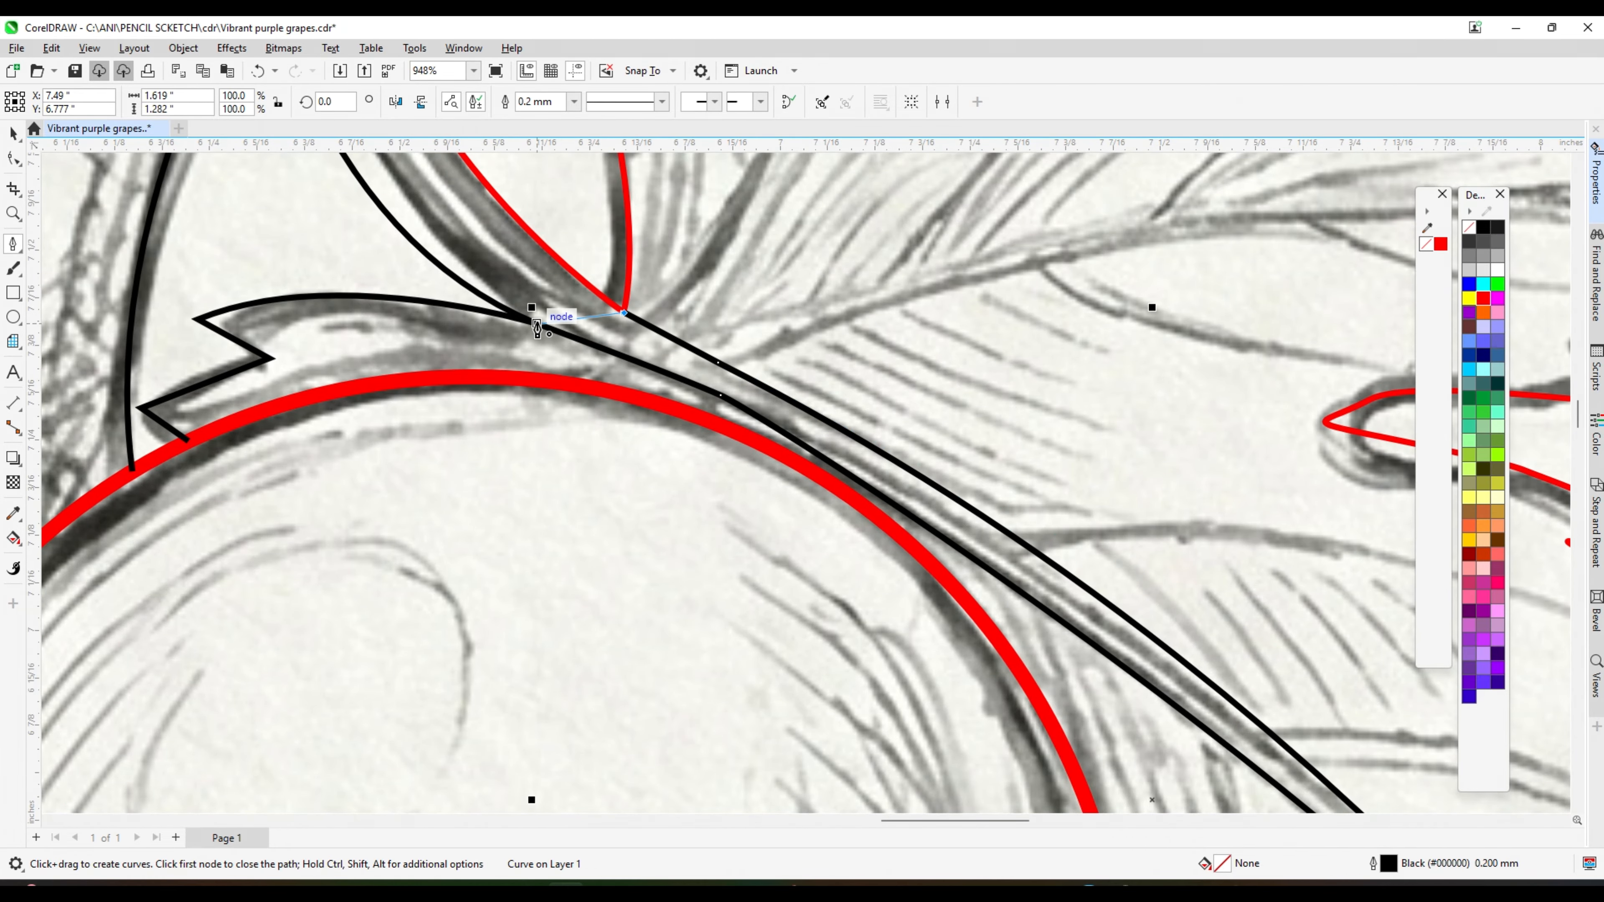
scroll(550, 315, down, 5)
scroll(626, 315, up, 4)
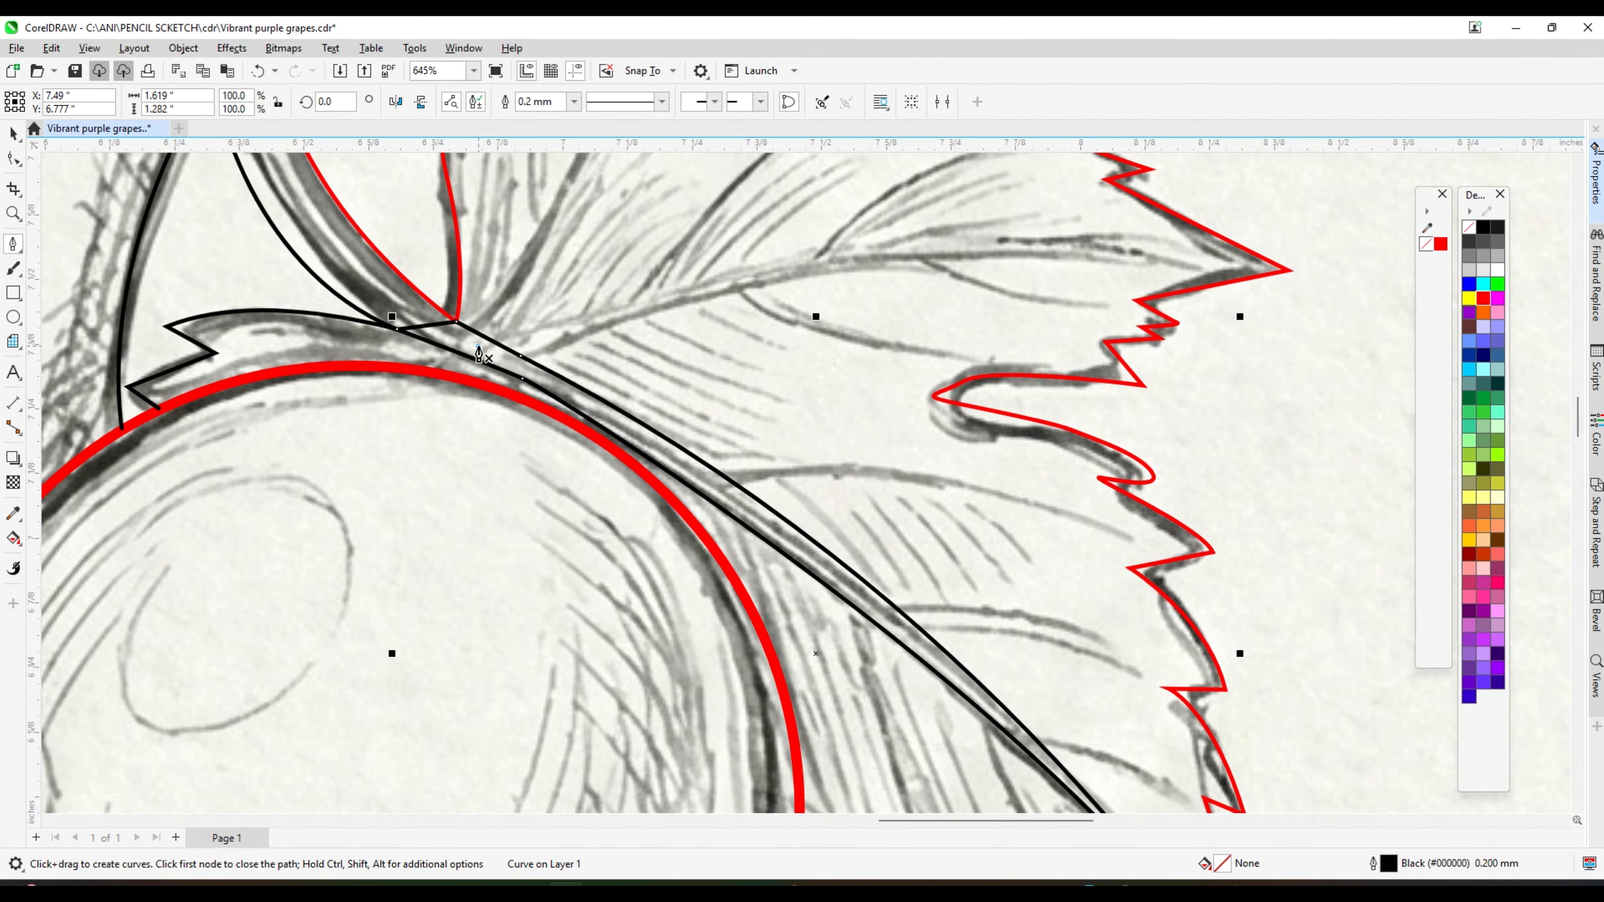
- Draw the leaf's upper vein as a narrow tapering shape from the leaf base to the right tip and back
click(478, 348)
scroll(480, 348, down, 1)
drag(986, 289, 1241, 339)
alt+click(985, 288)
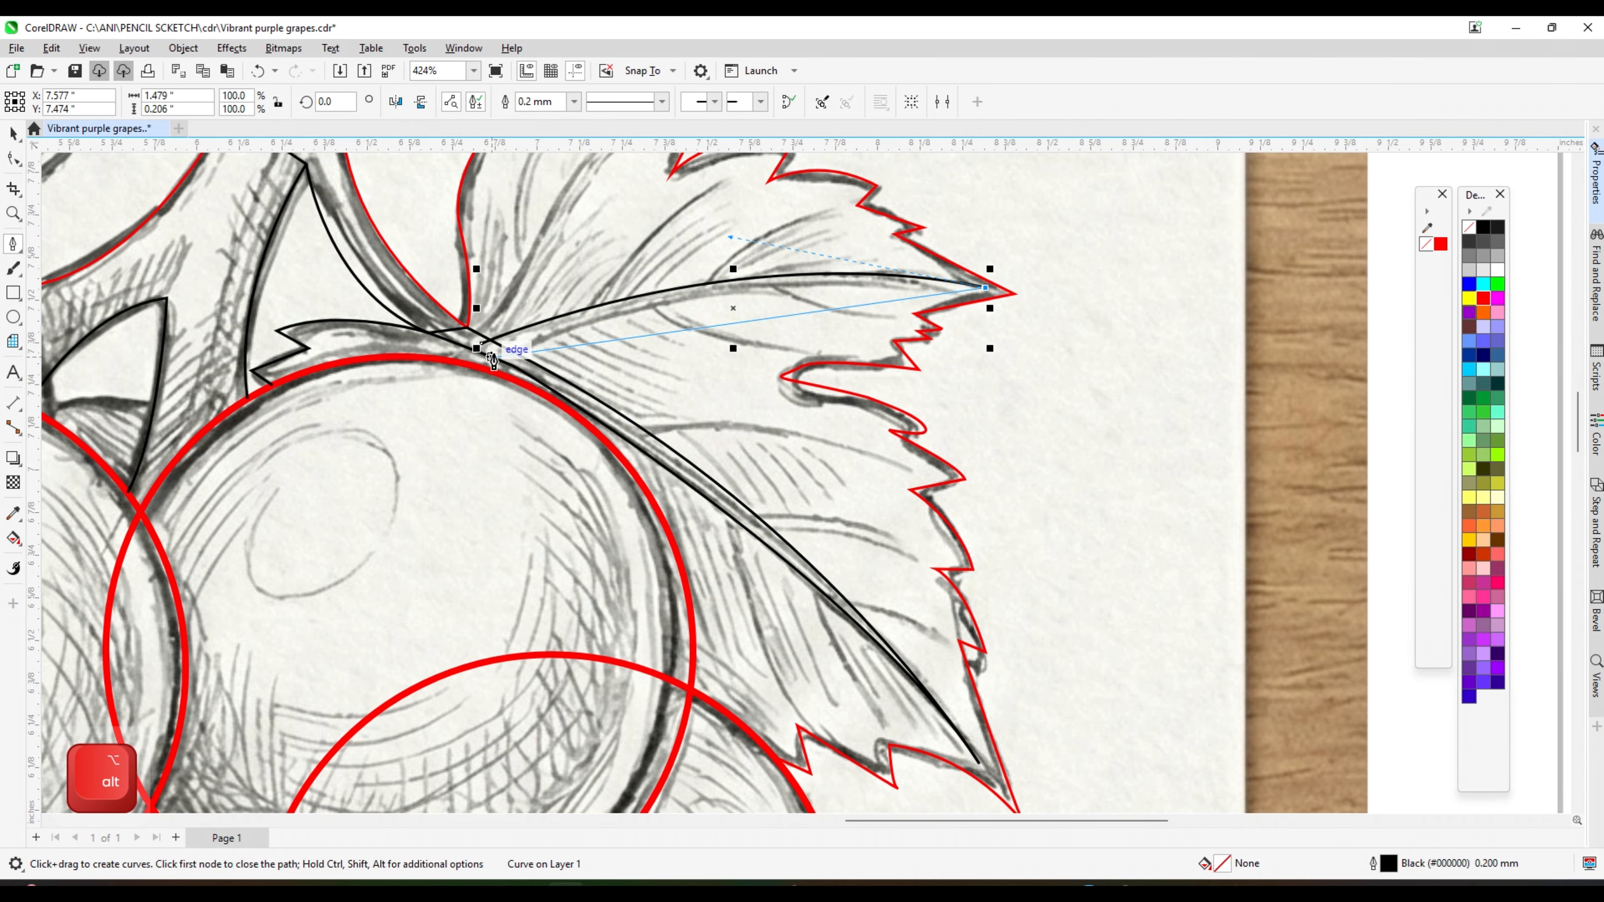
drag(494, 350, 228, 454)
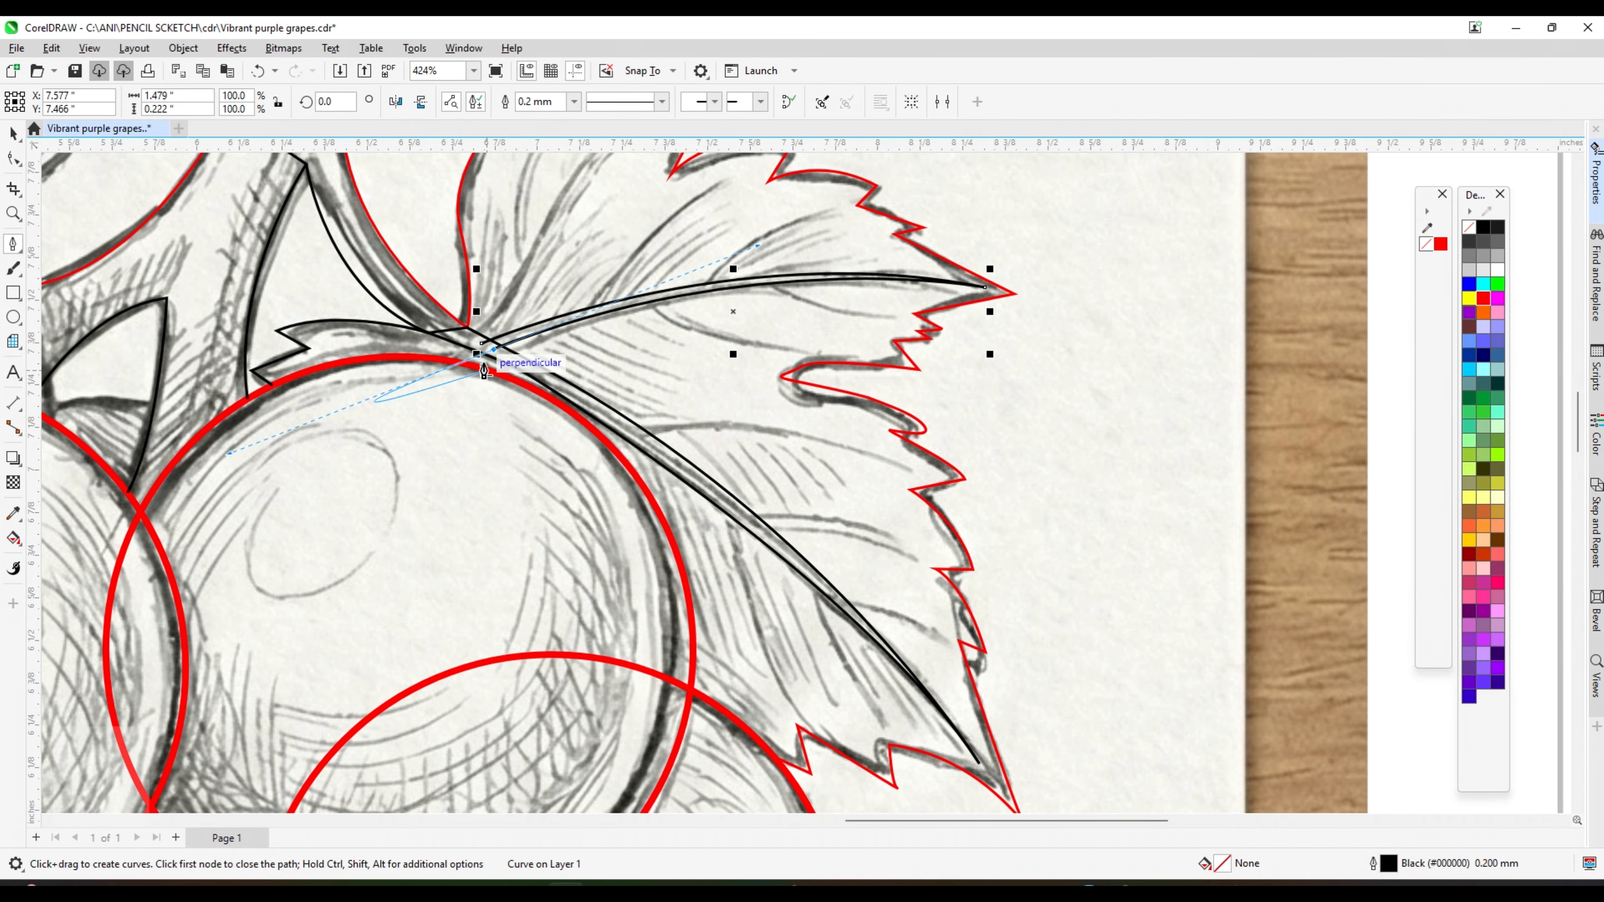
scroll(706, 316, down, 3)
scroll(568, 335, up, 2)
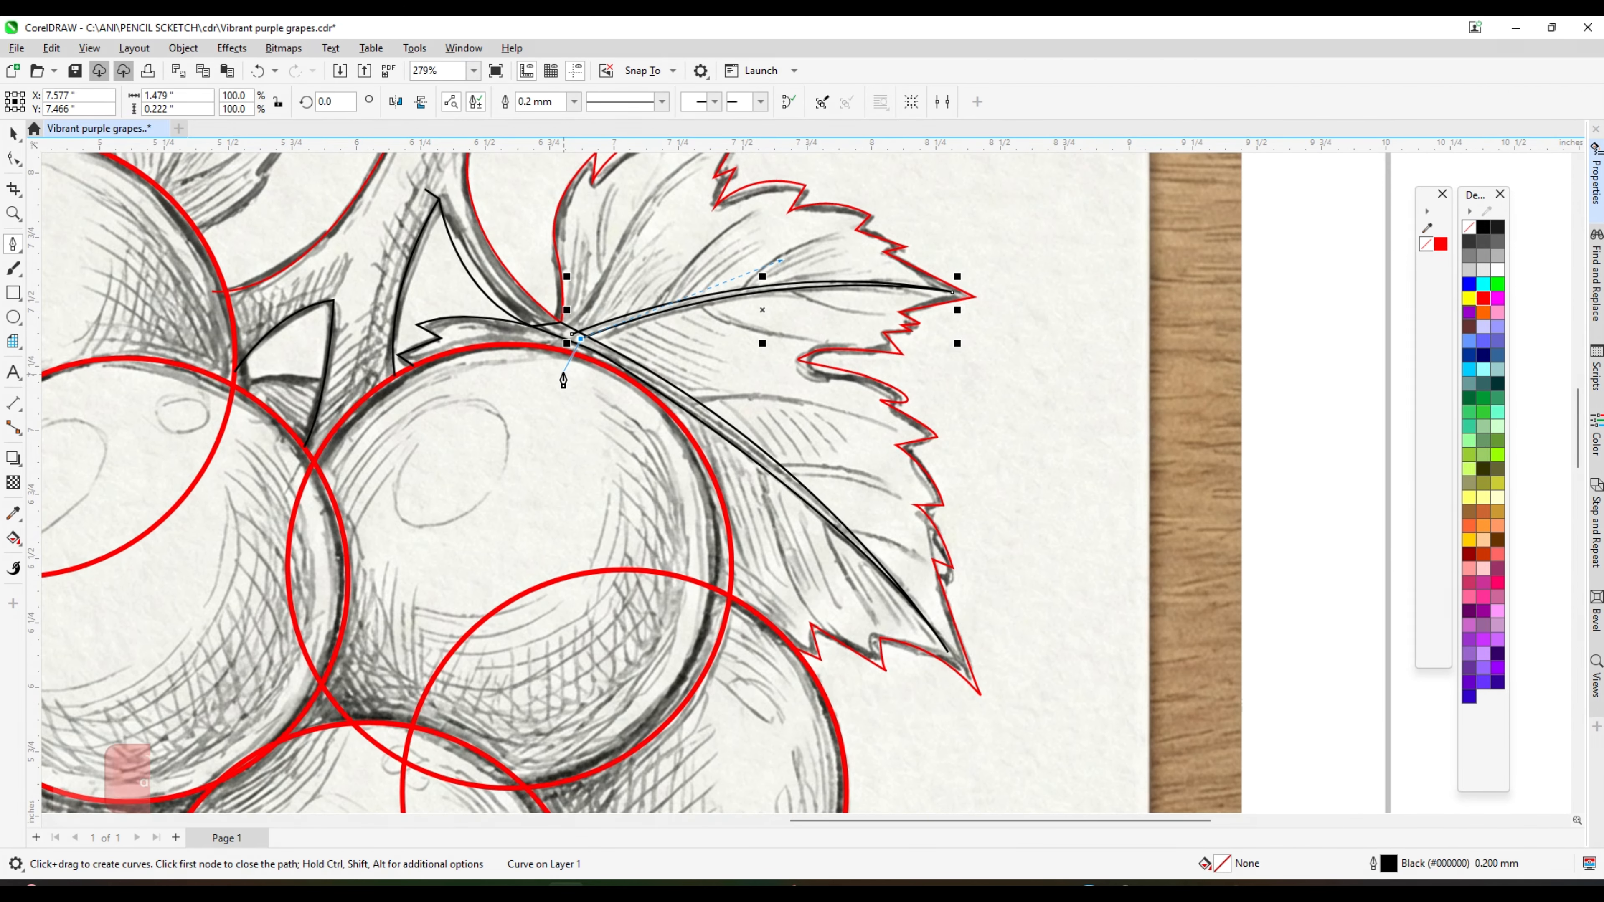
key(Return)
scroll(776, 357, up, 2)
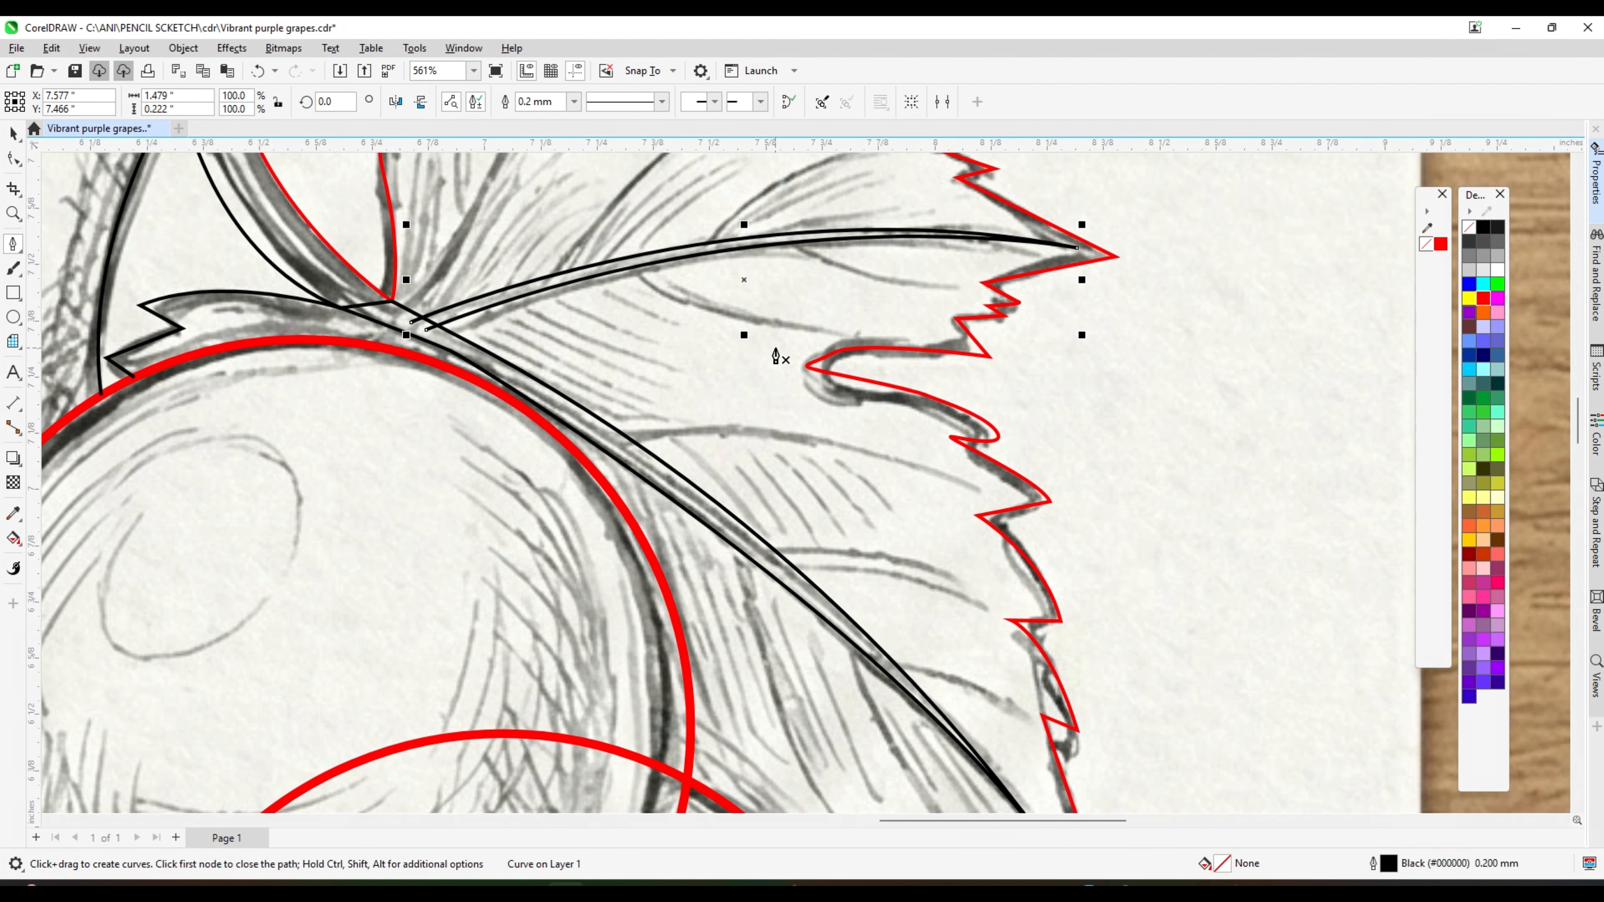
- Draw a single curved vein about 0.68 in wide across the right leaf's lower lobe, starting near the leaf base
scroll(776, 358, down, 1)
scroll(593, 366, up, 1)
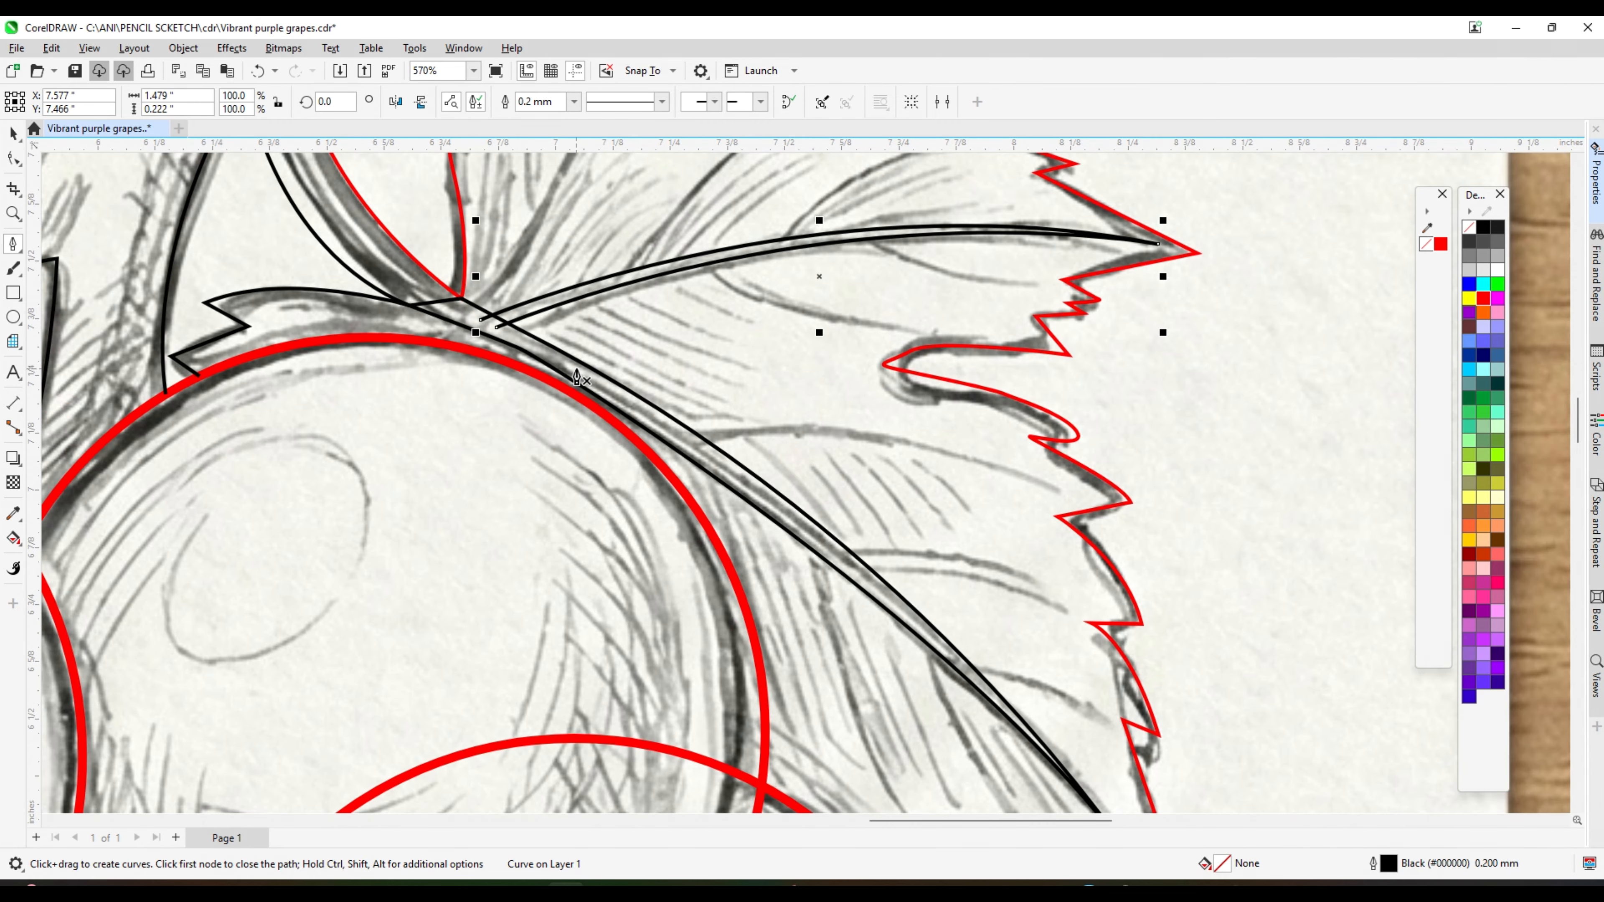
click(579, 366)
drag(815, 362, 1074, 280)
key(Return)
scroll(813, 306, down, 5)
scroll(849, 288, down, 2)
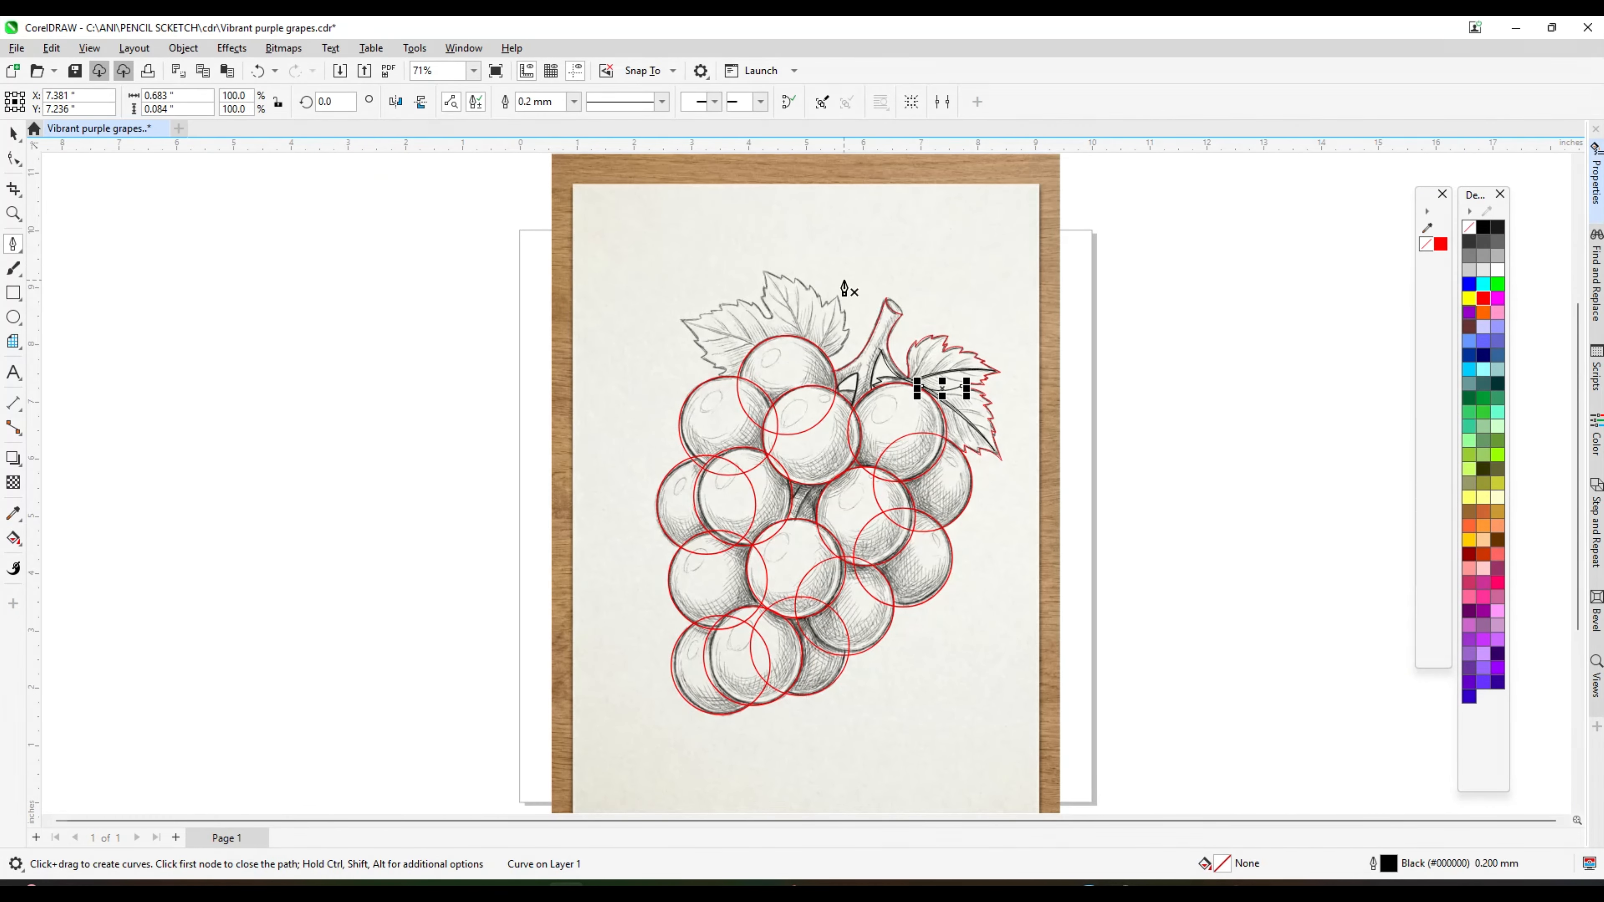
- Start outlining the left leaf from the grapes, tracing the lowest teeth of its lower-left edge
scroll(806, 256, up, 1)
scroll(842, 262, up, 4)
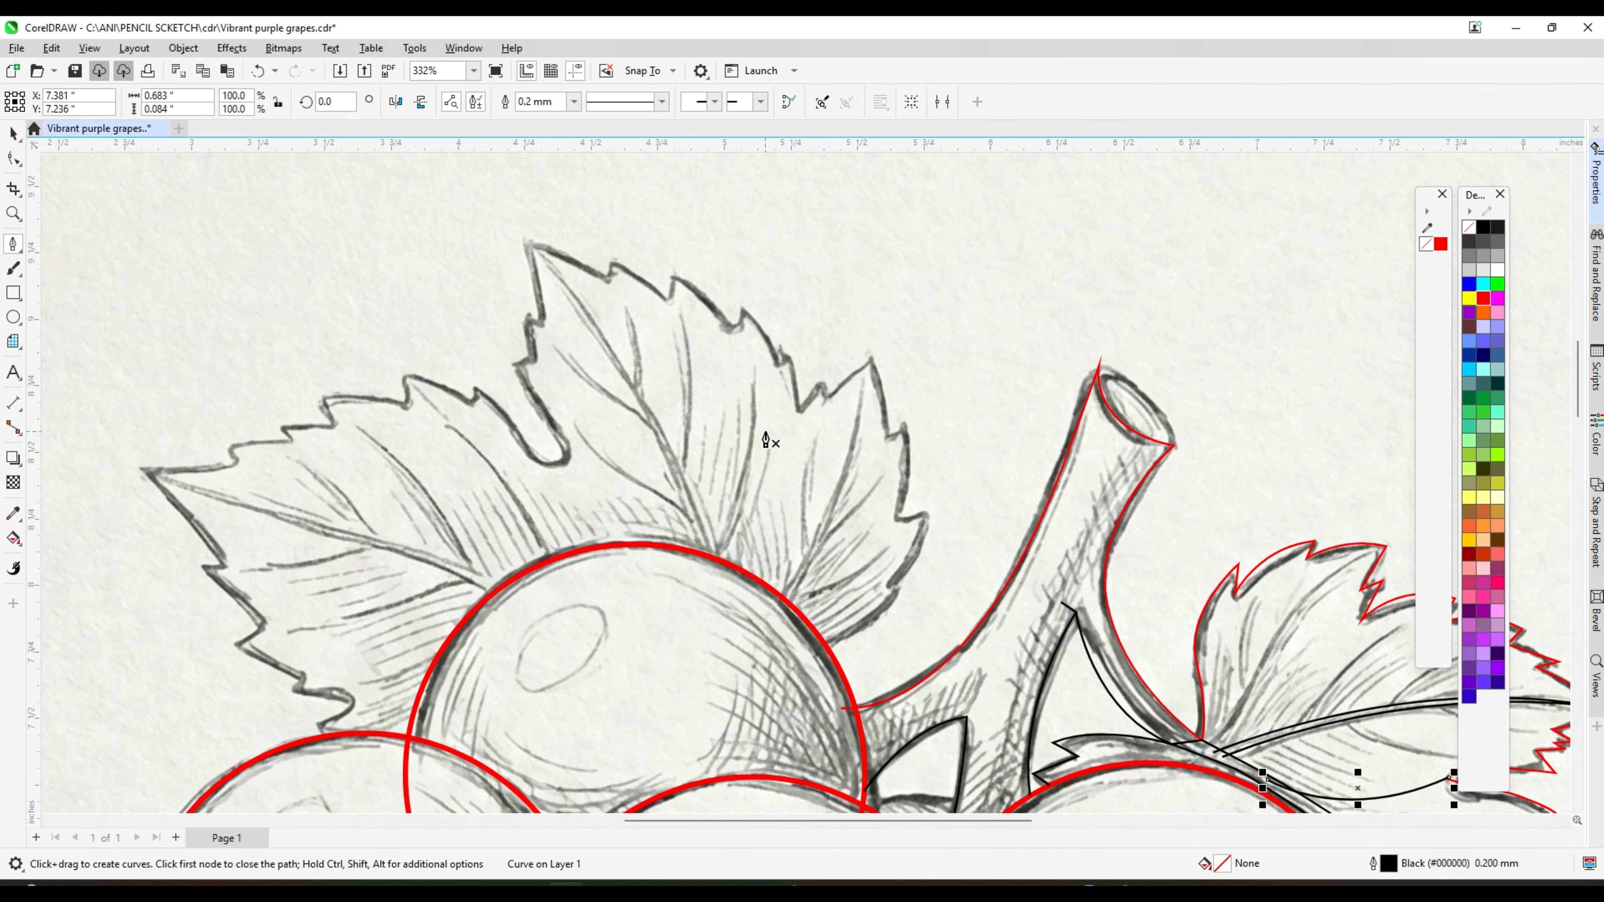
scroll(766, 441, down, 3)
scroll(655, 548, up, 5)
click(513, 689)
mouse_move(376, 609)
mouse_down()
mouse_move(471, 597)
mouse_move(492, 574)
mouse_up()
drag(426, 523, 370, 520)
click(300, 514)
click(356, 505)
drag(213, 422, 206, 415)
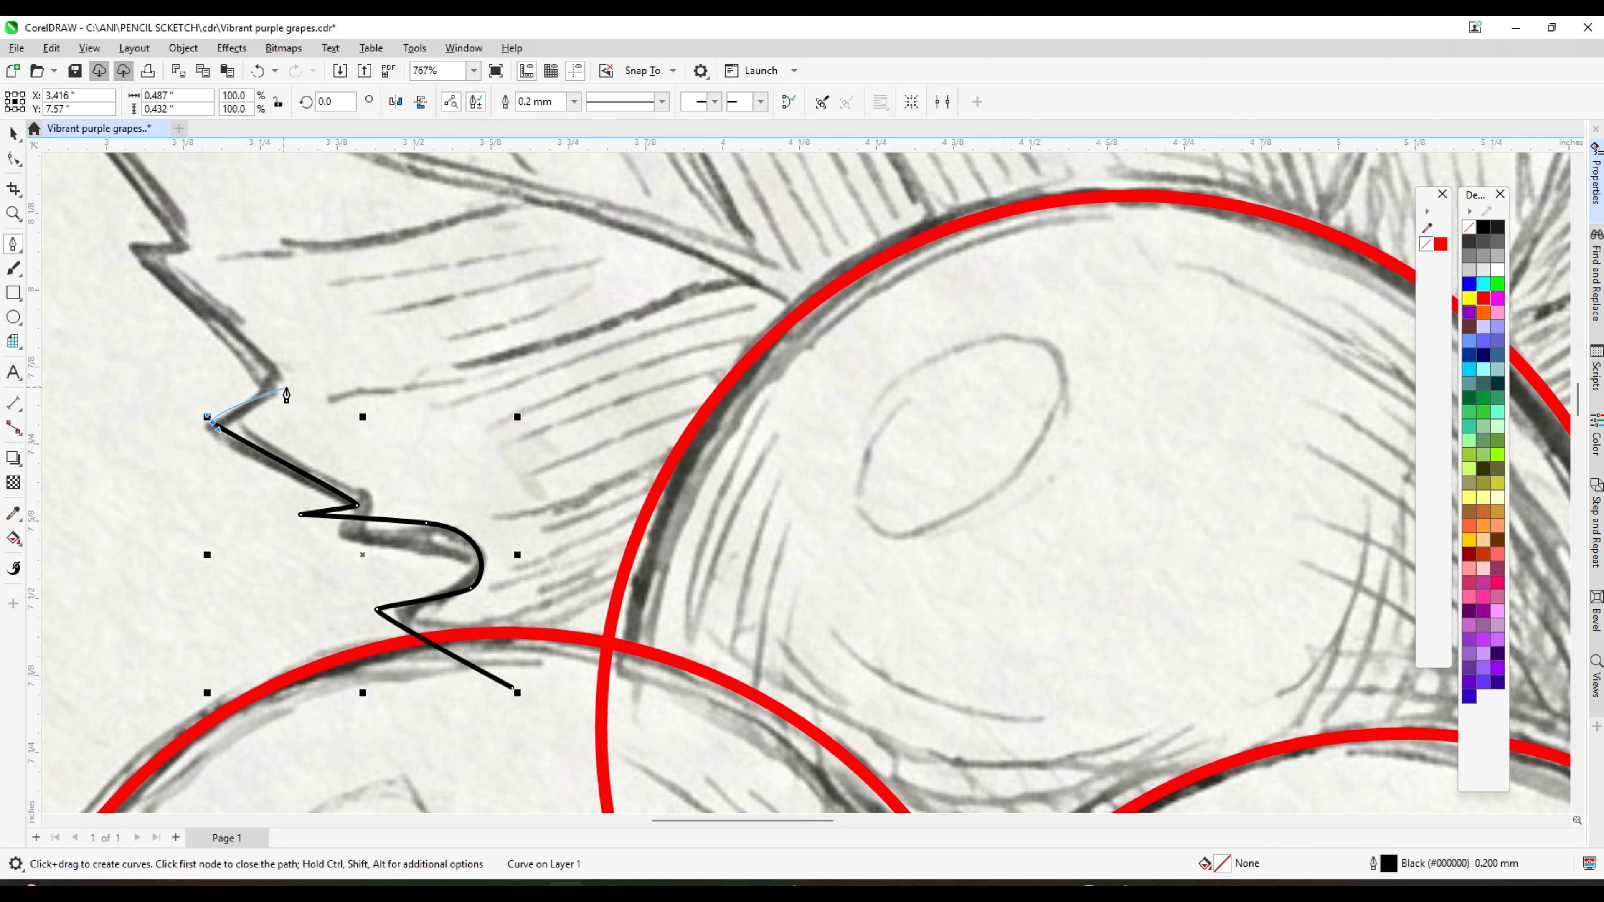
click(290, 387)
- Continue the left leaf outline over the remaining lower-left teeth to the pointed tip of the left lobe
scroll(289, 387, down, 4)
scroll(250, 348, up, 5)
click(161, 283)
click(248, 283)
scroll(249, 284, down, 6)
scroll(215, 230, up, 3)
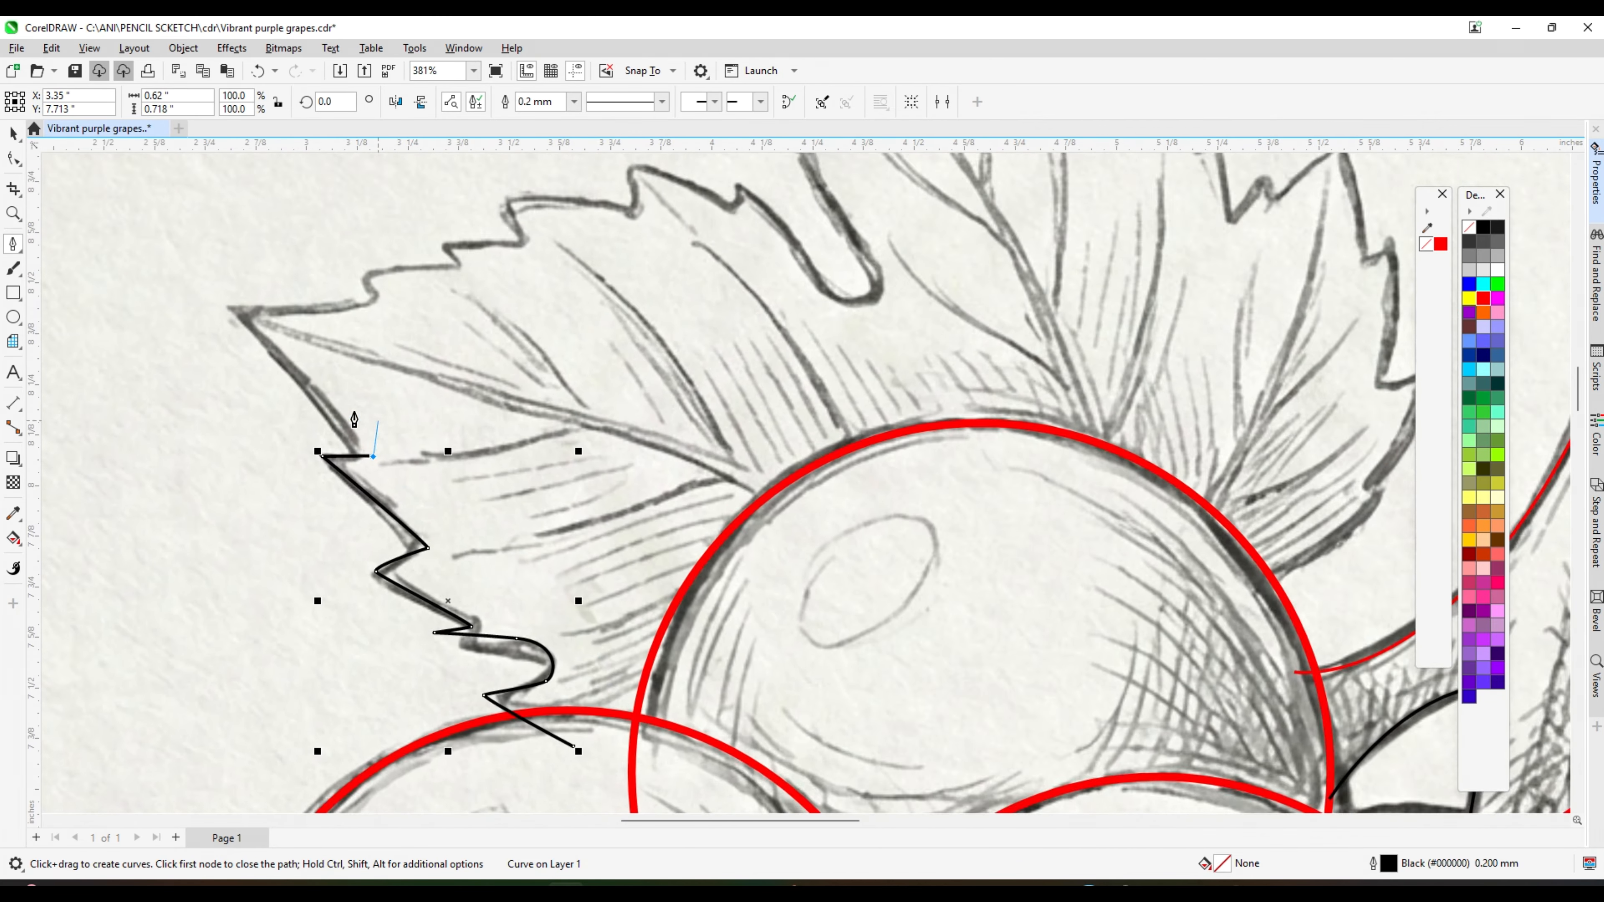
scroll(355, 419, up, 2)
click(193, 273)
- Trace the toothed upper edge of the left lobe from its tip towards the deep notch
click(381, 287)
drag(357, 253, 365, 243)
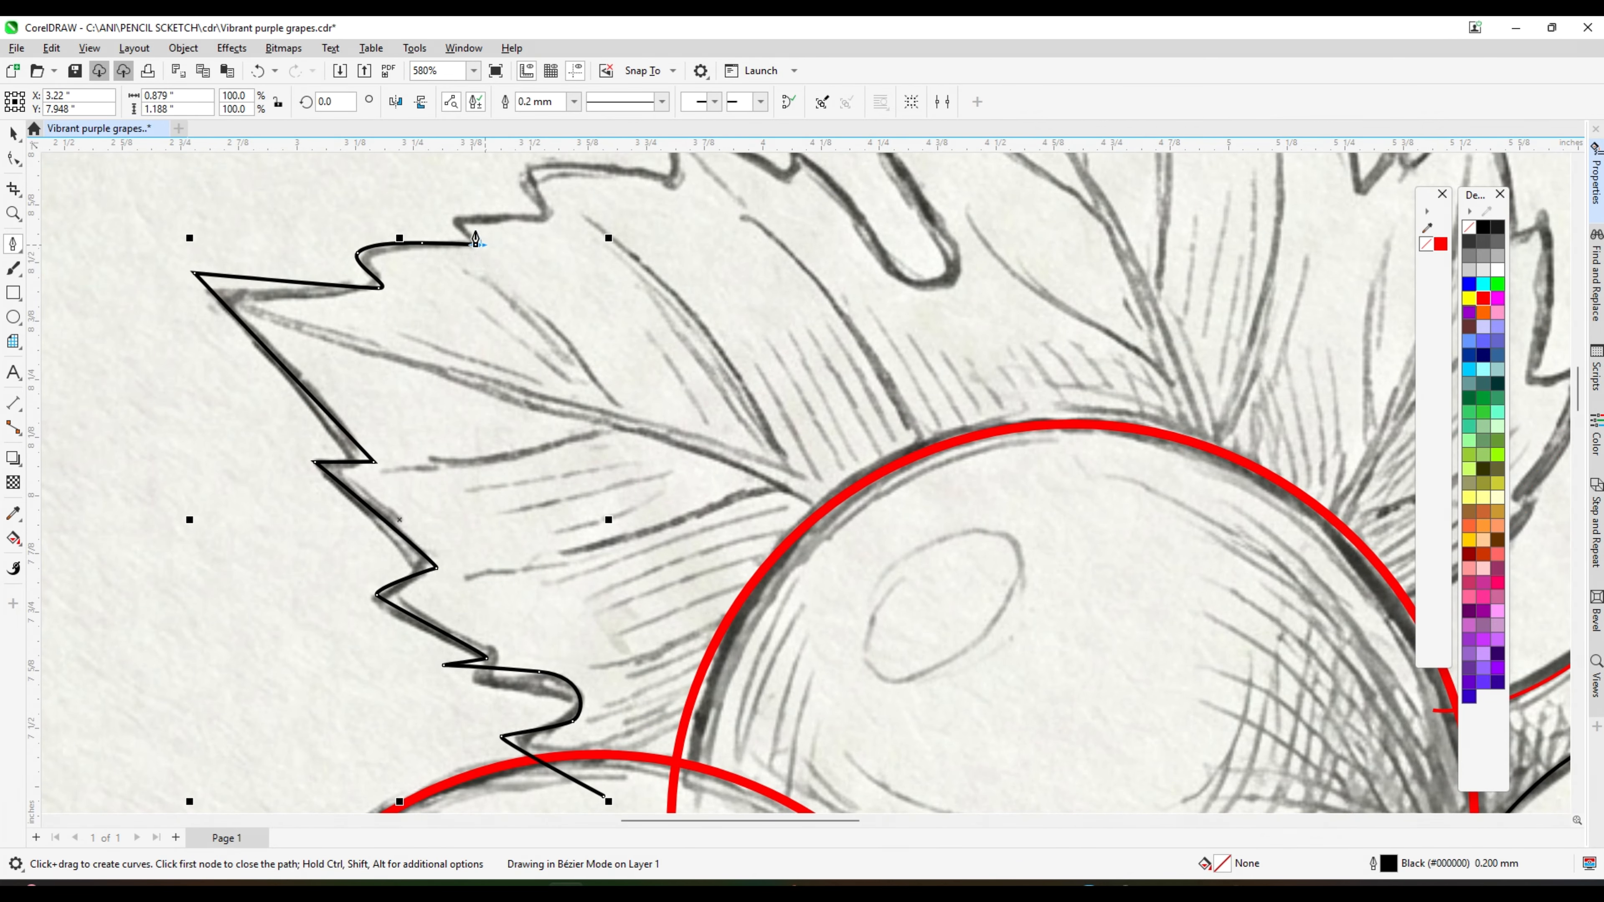
scroll(688, 178, up, 1)
drag(688, 171, 738, 210)
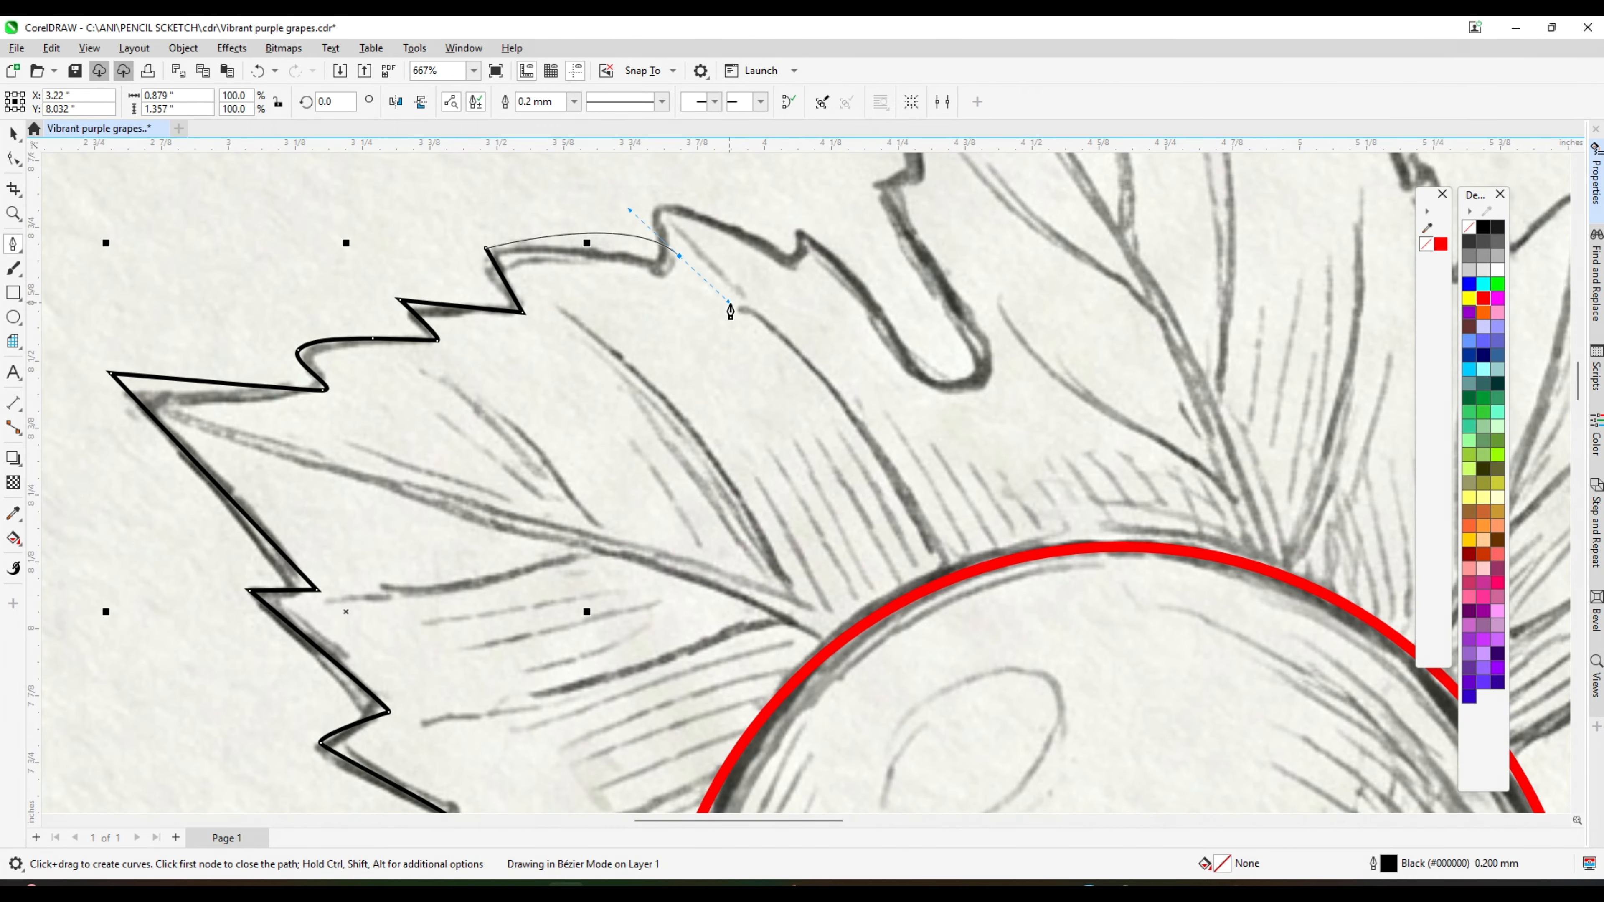
click(640, 199)
drag(797, 258, 807, 303)
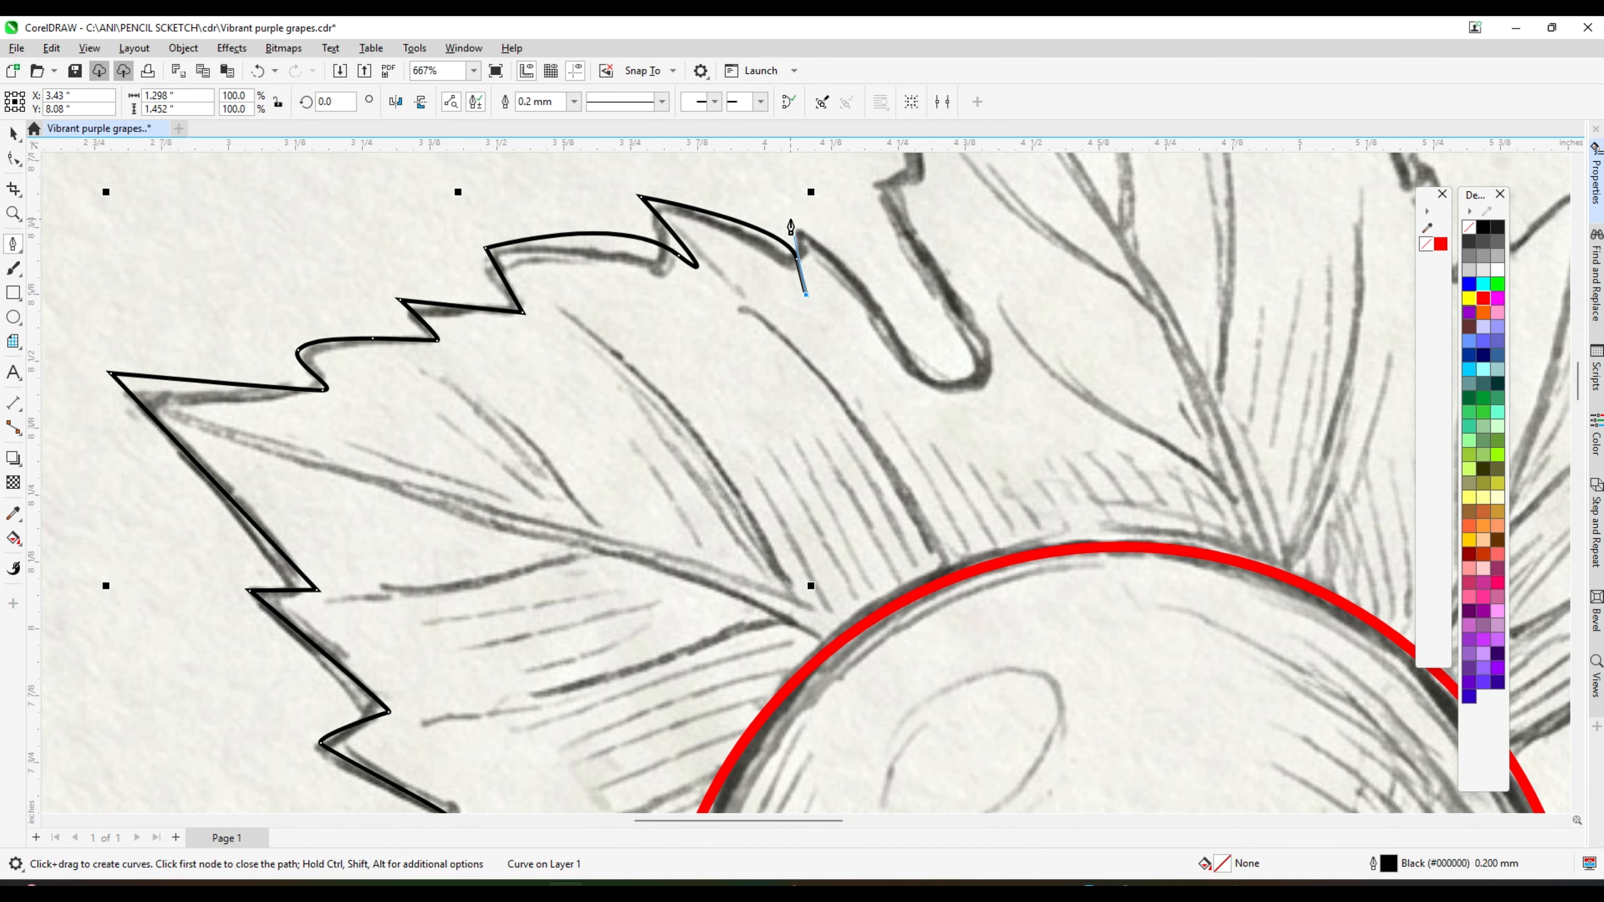
- Trace around the rounded notch and up the toothed left side of the central lobe to its tip
drag(936, 415, 936, 414)
click(867, 170)
scroll(867, 170, down, 2)
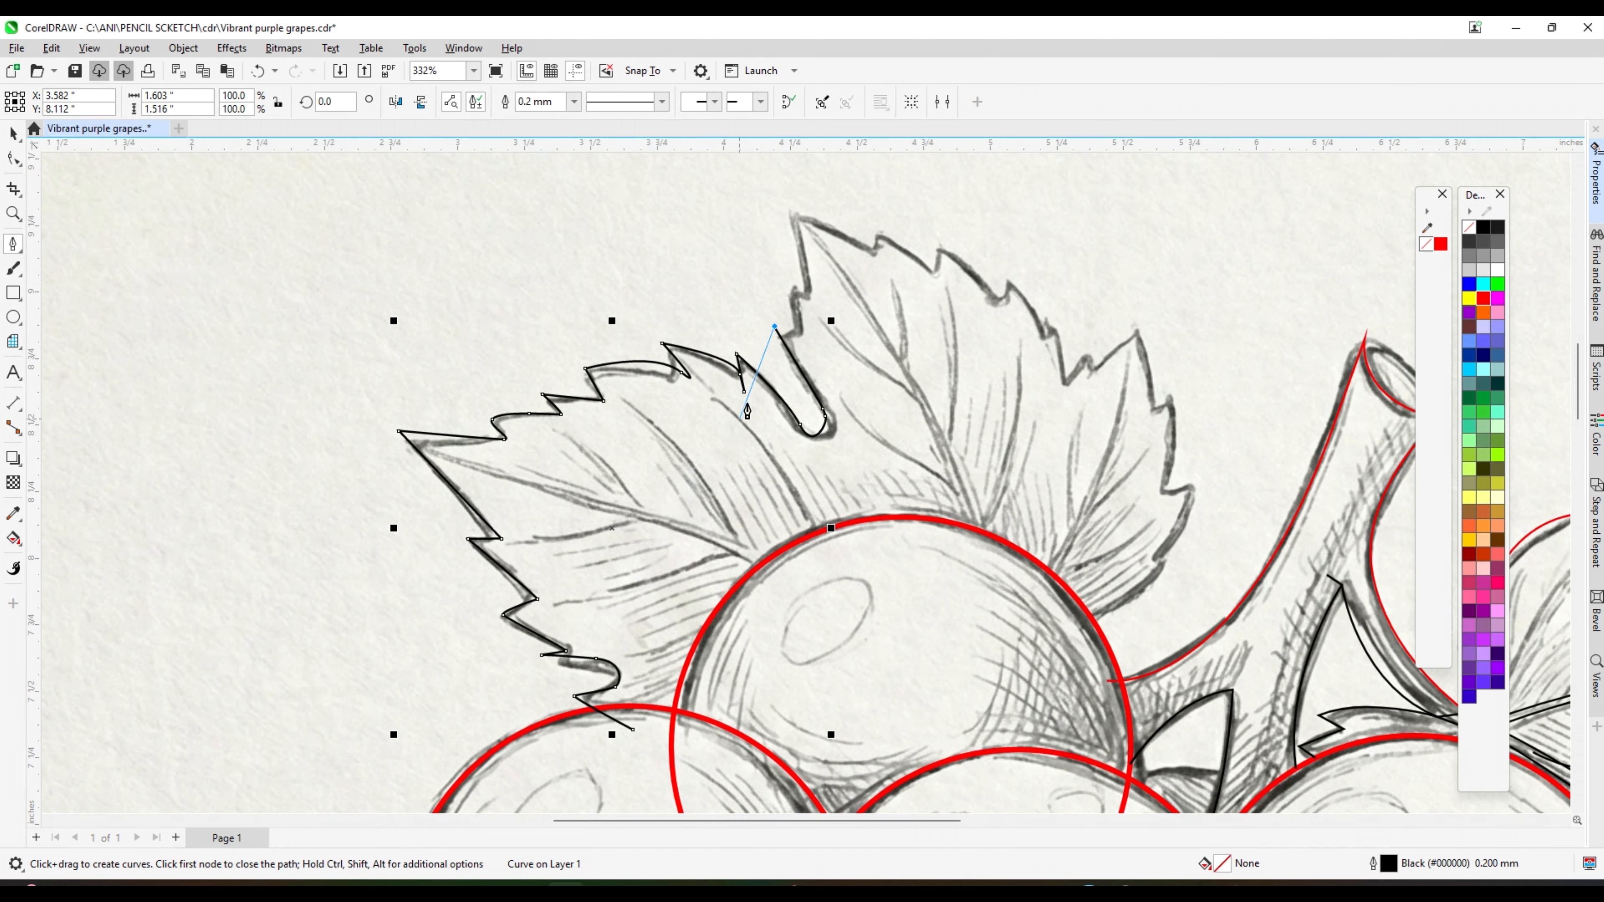
scroll(832, 362, up, 2)
click(823, 235)
click(849, 276)
scroll(831, 433, down, 1)
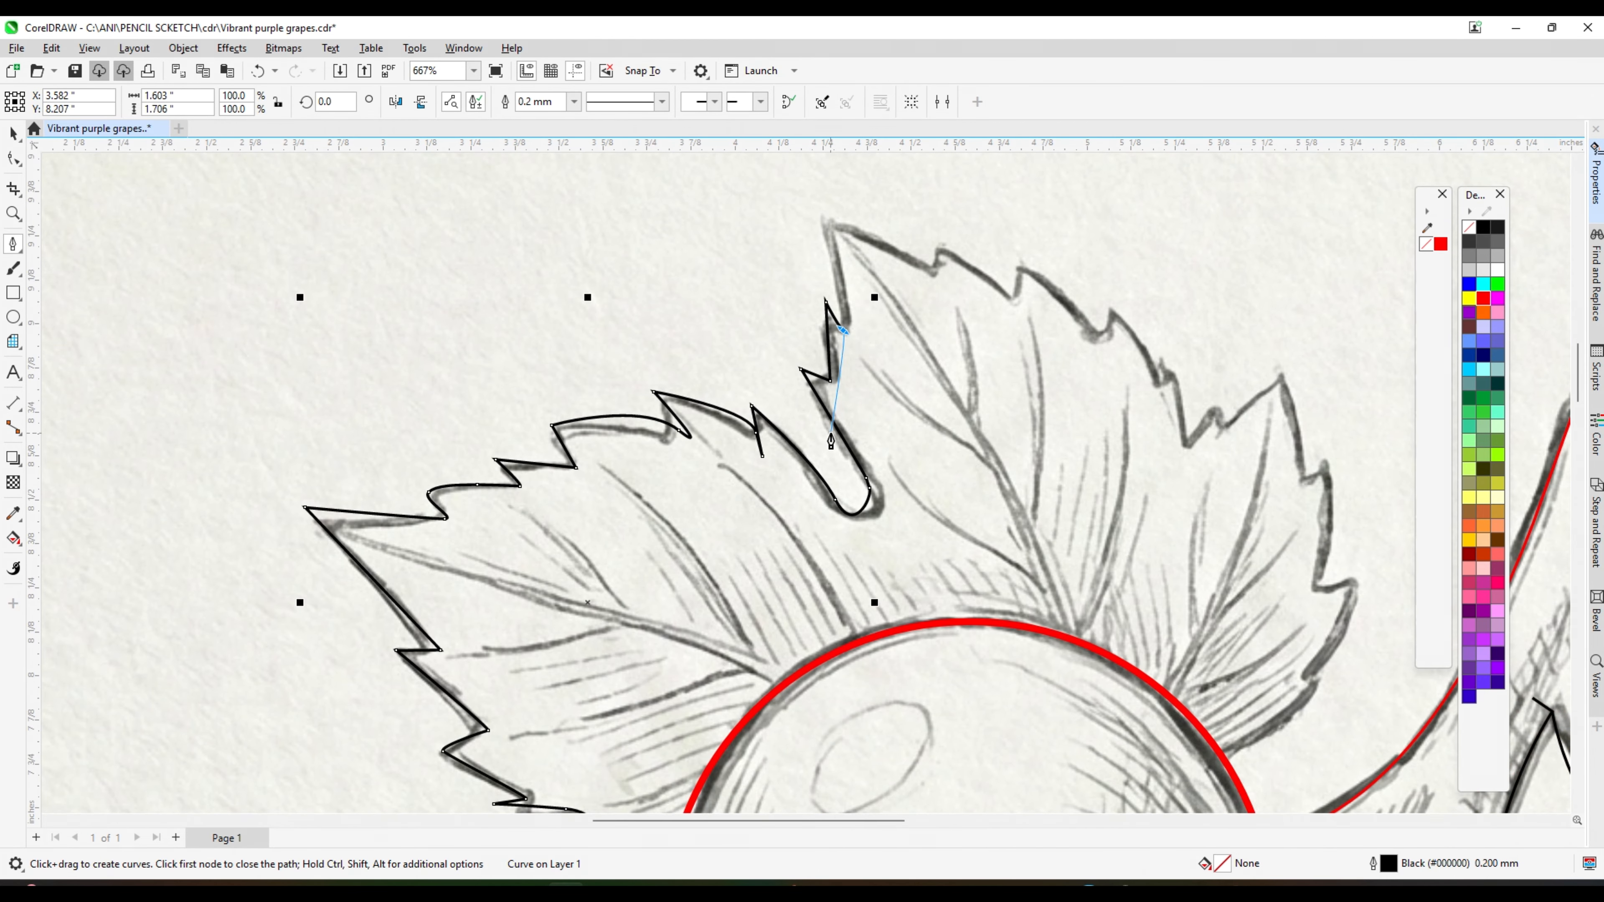
scroll(824, 206, up, 1)
click(821, 200)
- Trace the first three teeth down the right side of the central lobe
click(1000, 307)
click(983, 243)
click(1113, 351)
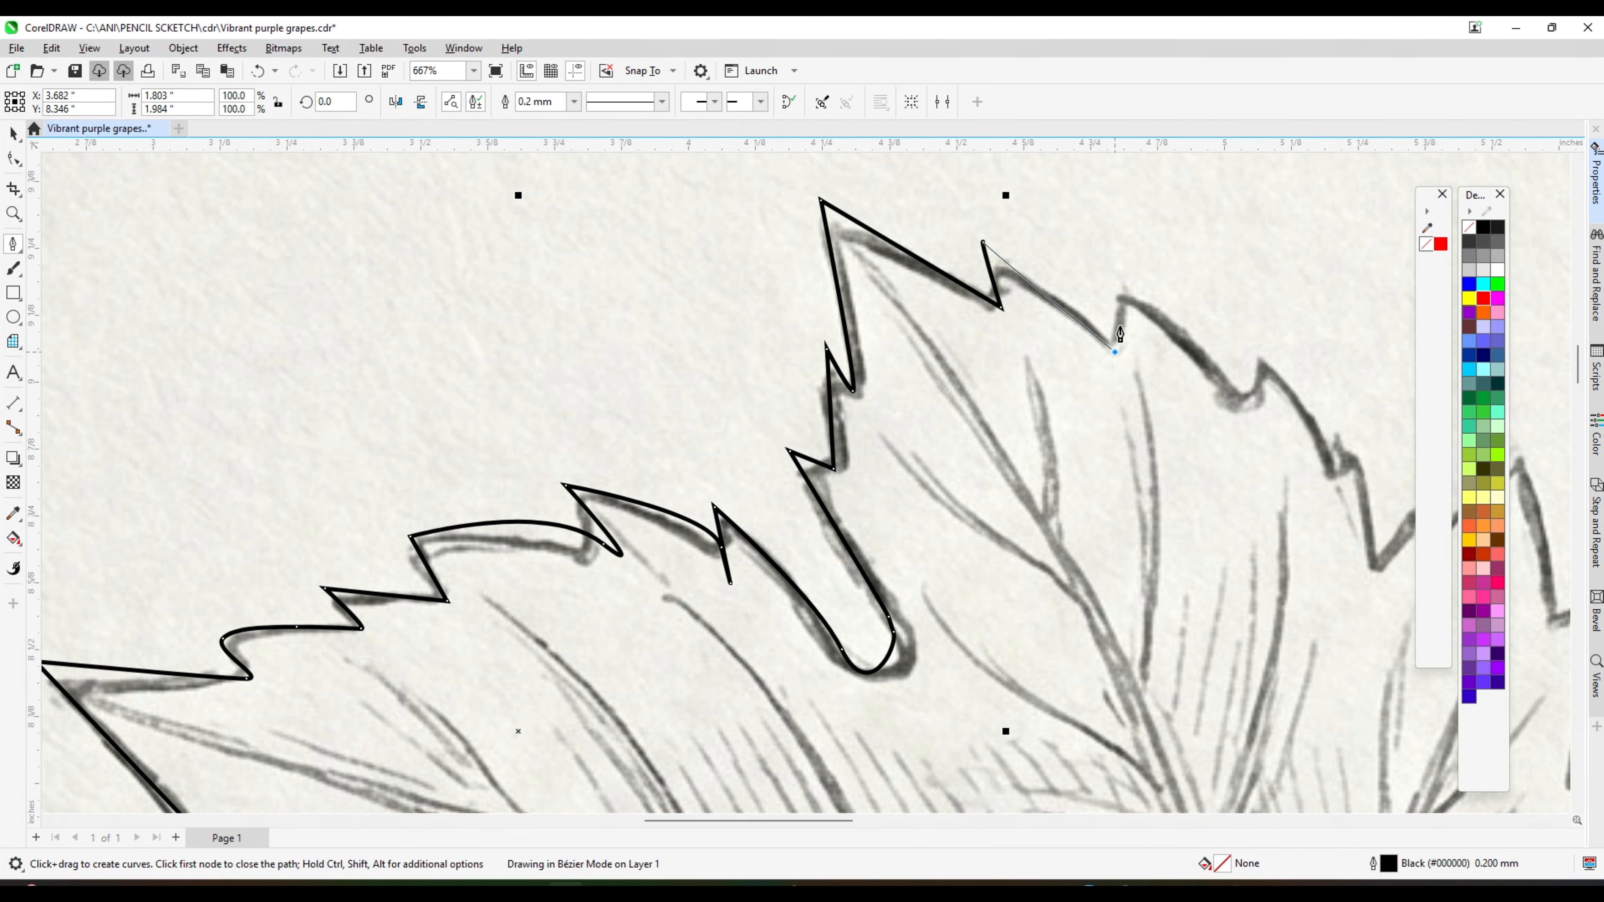
click(1116, 274)
click(1249, 404)
click(1254, 347)
- Continue the outline over the small teeth and the dip between lobes to the tip of the right lobe
scroll(466, 237, down, 1)
scroll(848, 288, up, 1)
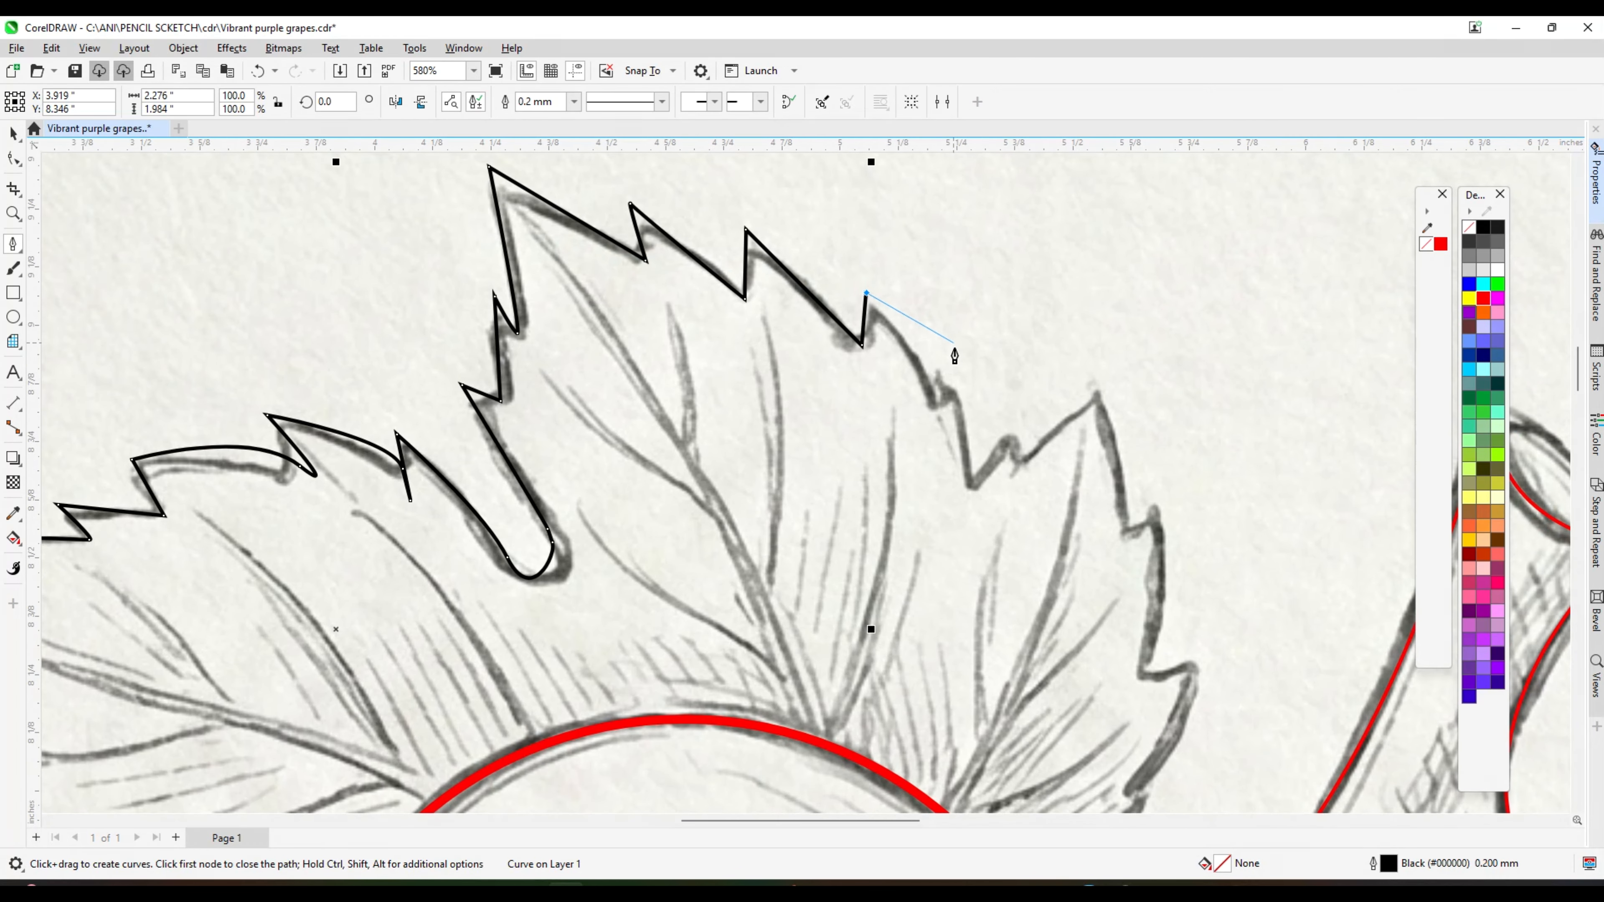
drag(898, 355, 898, 320)
click(955, 377)
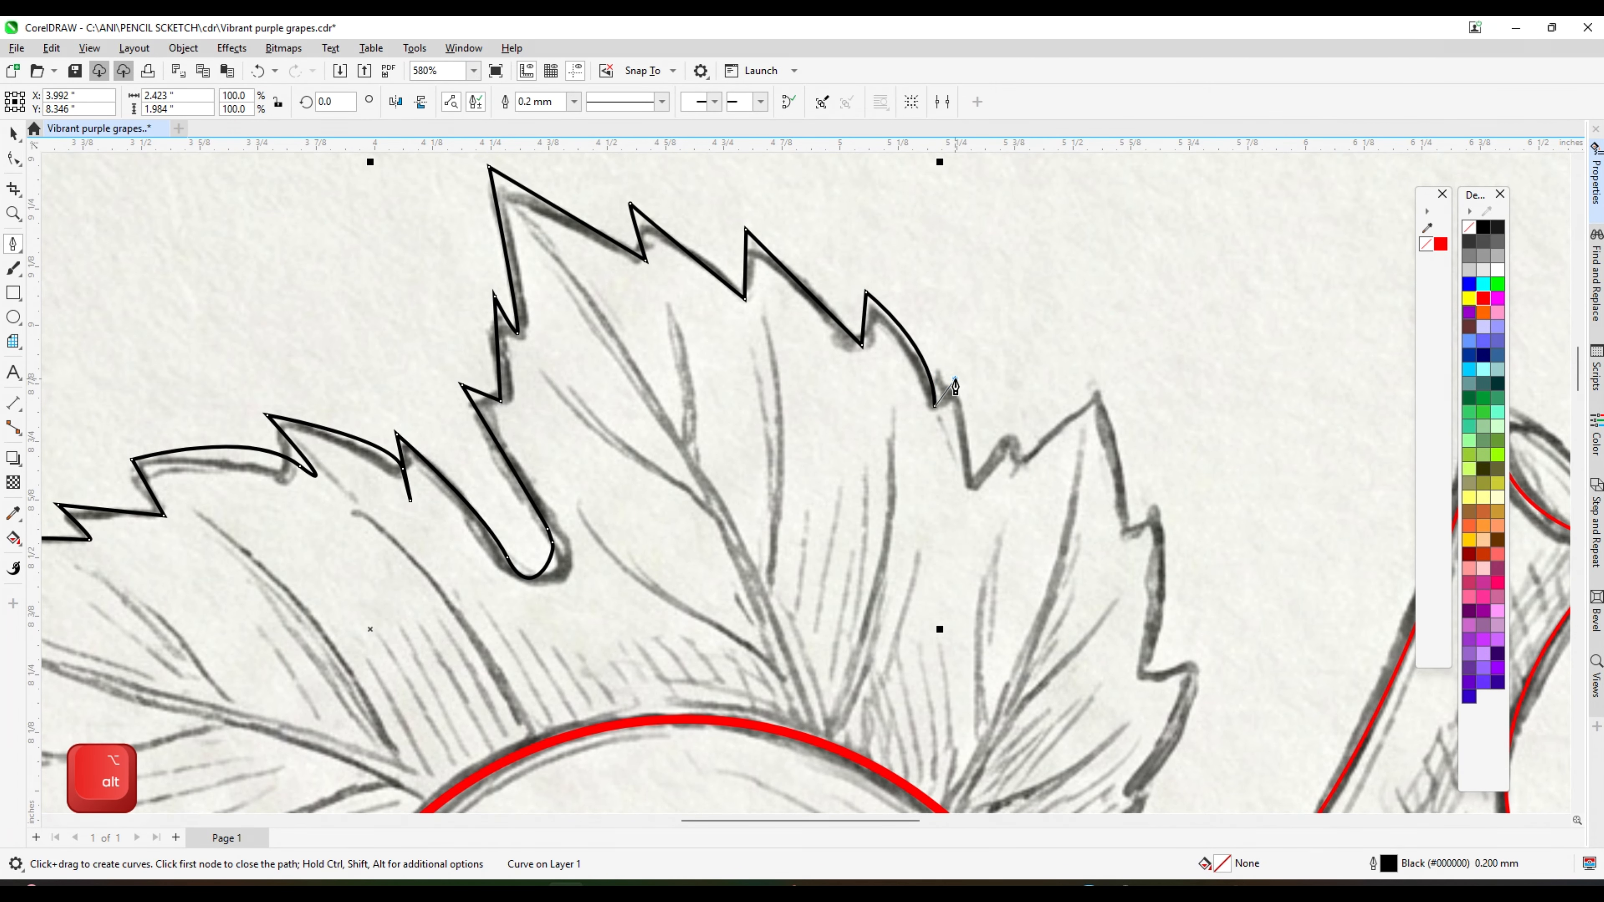
click(978, 491)
click(1008, 404)
click(1020, 470)
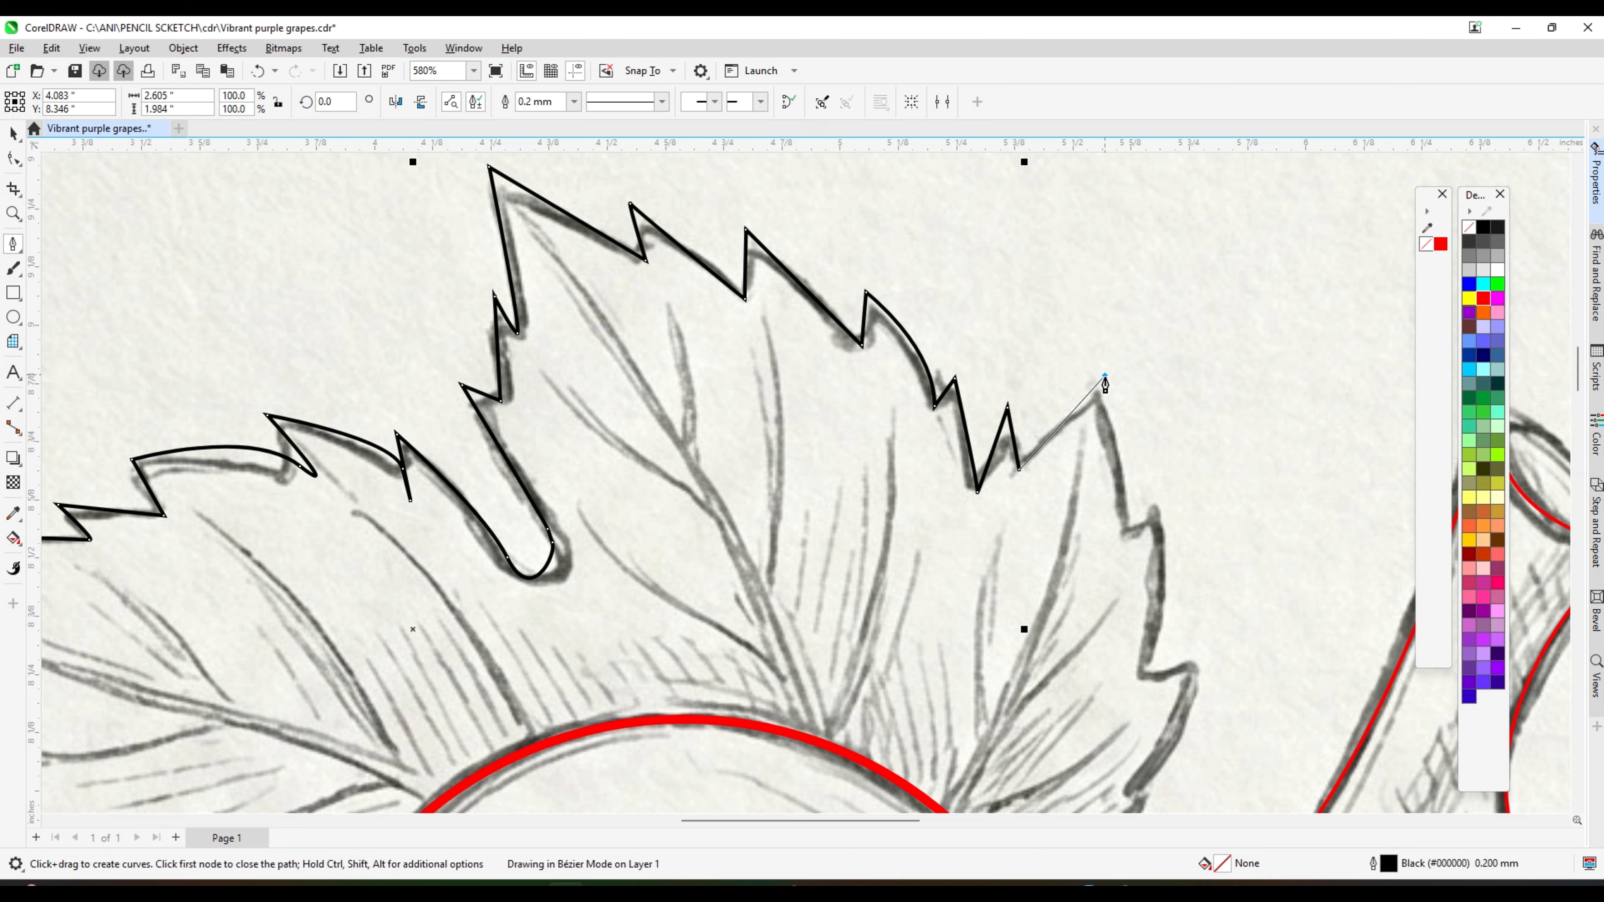
click(1105, 376)
- Trace the toothed right side of the leaf down to the top grape and finish the open outline
click(1127, 537)
click(1148, 490)
drag(1171, 677, 970, 752)
alt+click(1154, 537)
alt+click(1083, 684)
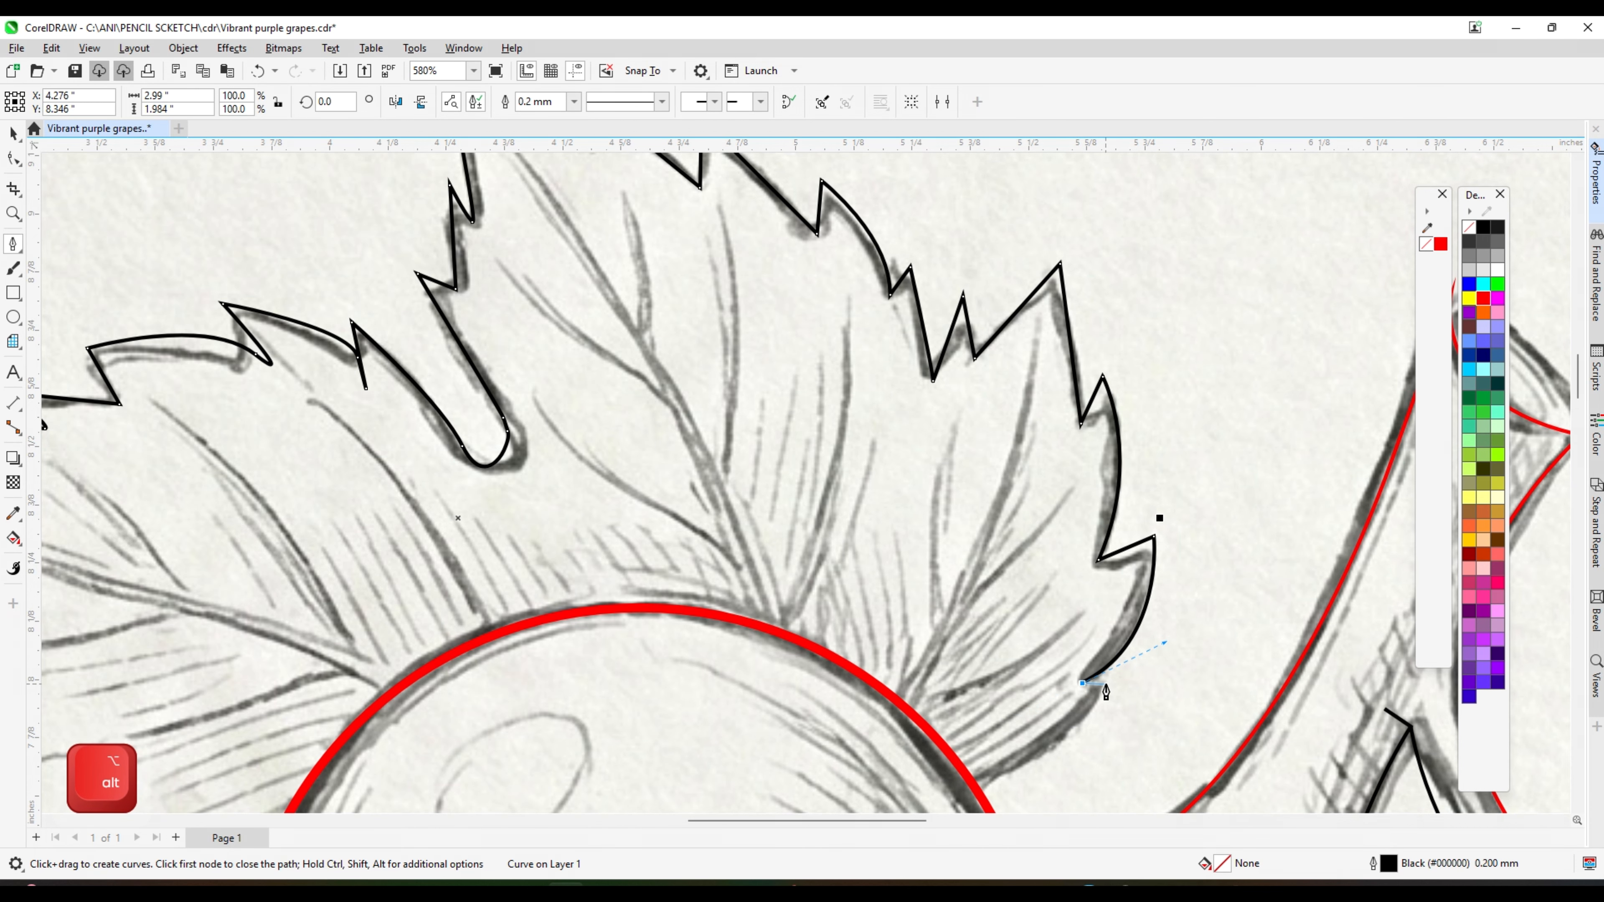
scroll(1097, 711, down, 1)
drag(938, 682, 846, 669)
key(Return)
- Draw the central lobe's main vein as a narrow tapering shape from the top grape to near the tip and back
scroll(1030, 234, down, 4)
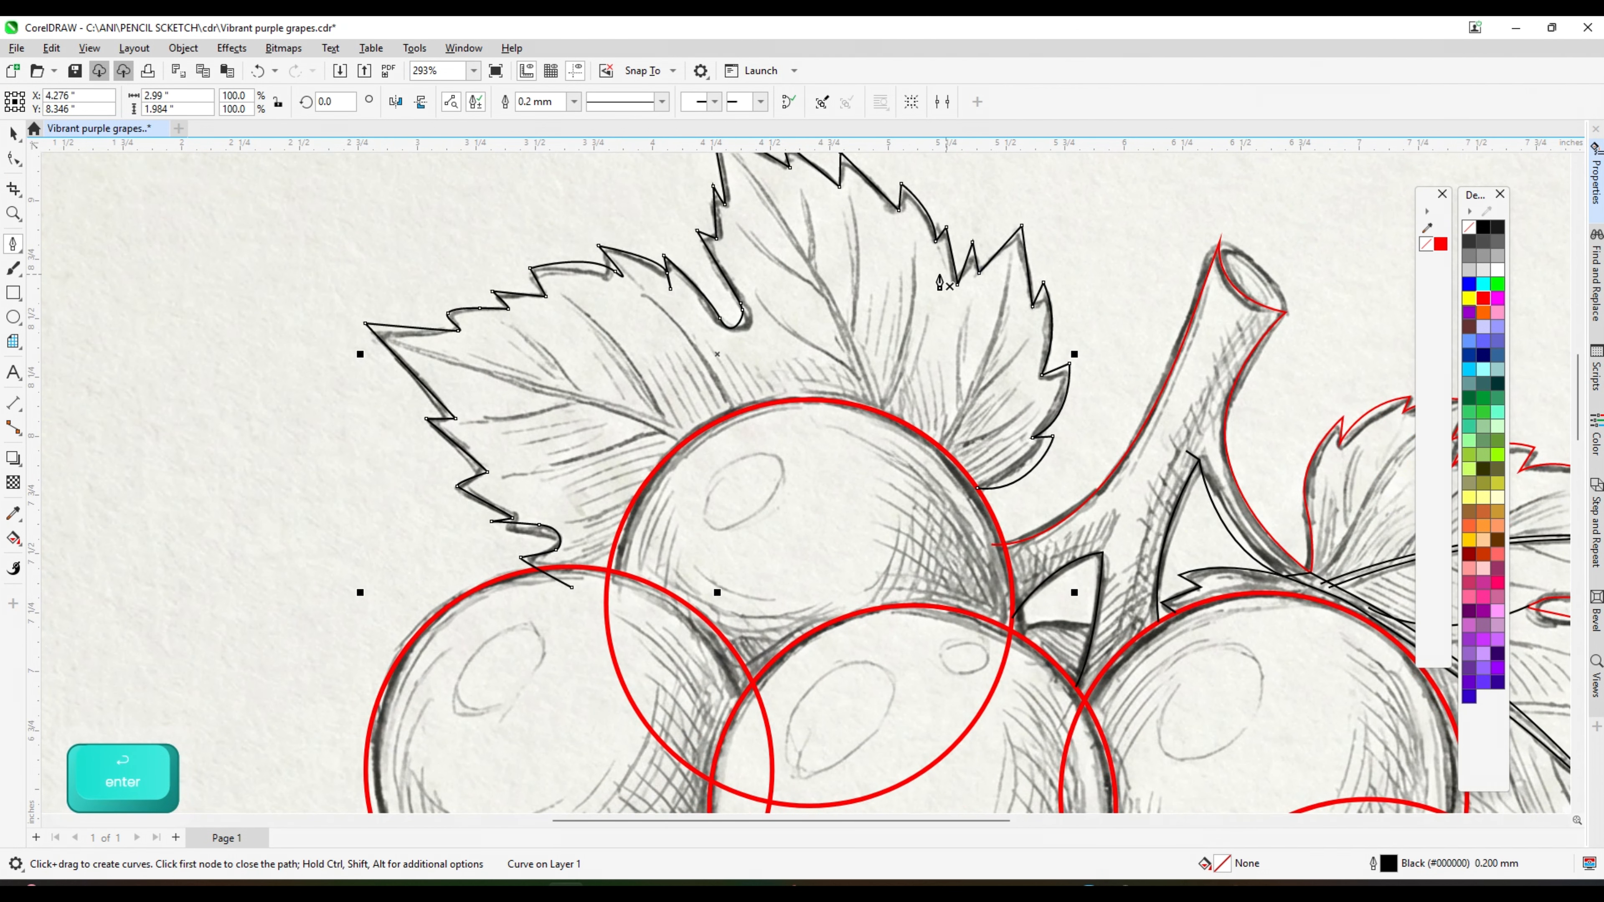
scroll(842, 314, down, 2)
scroll(838, 333, up, 1)
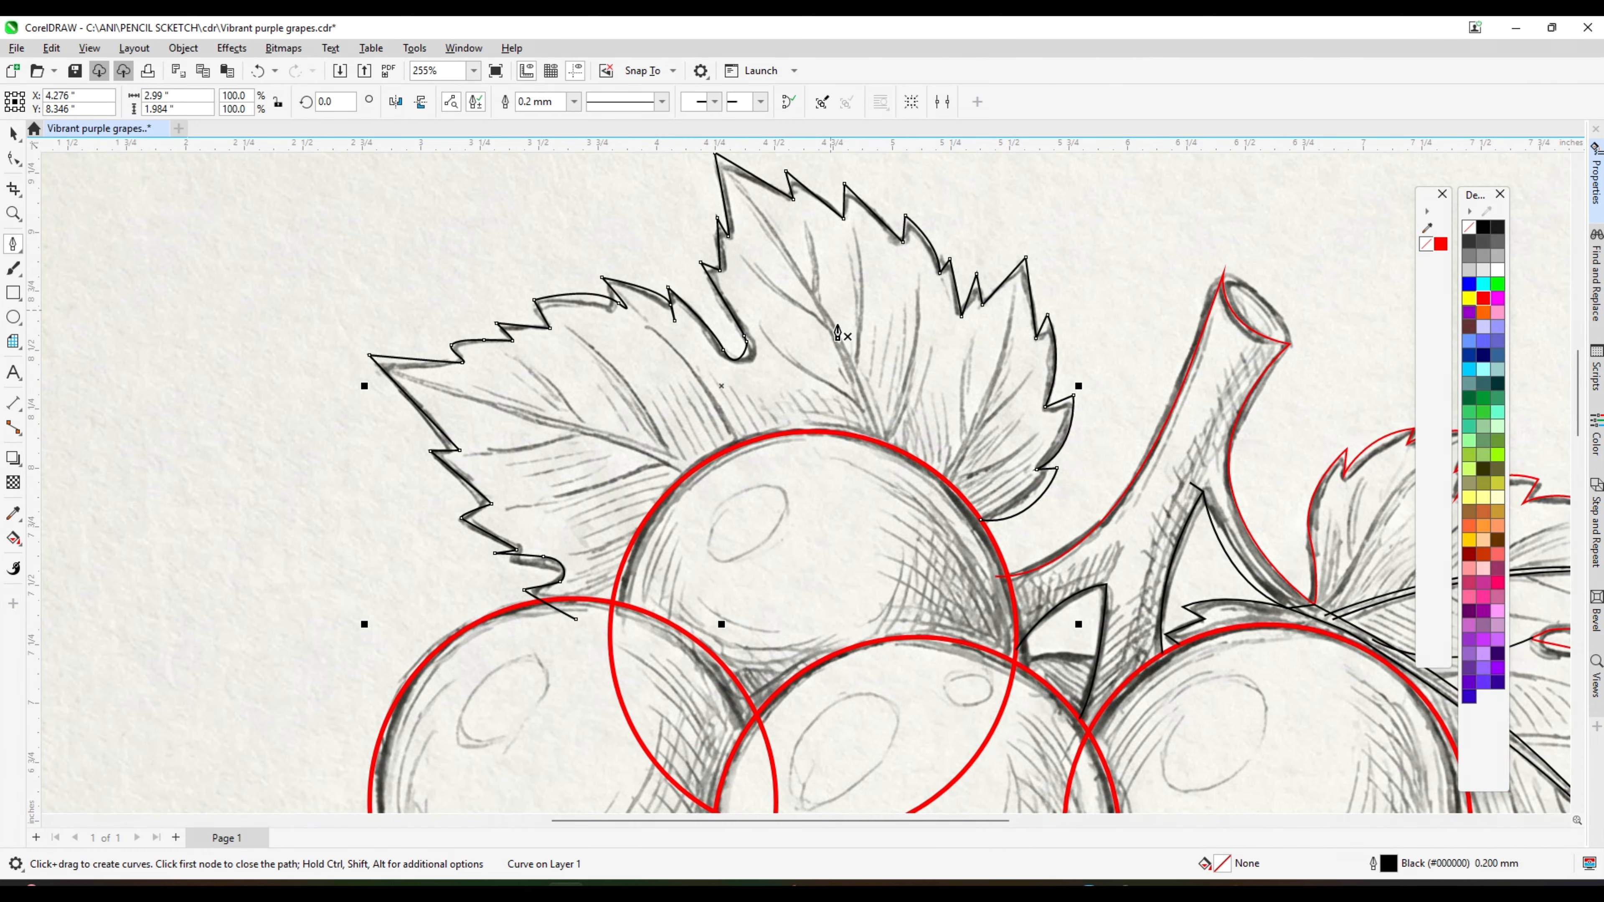
click(877, 464)
drag(748, 200, 621, 196)
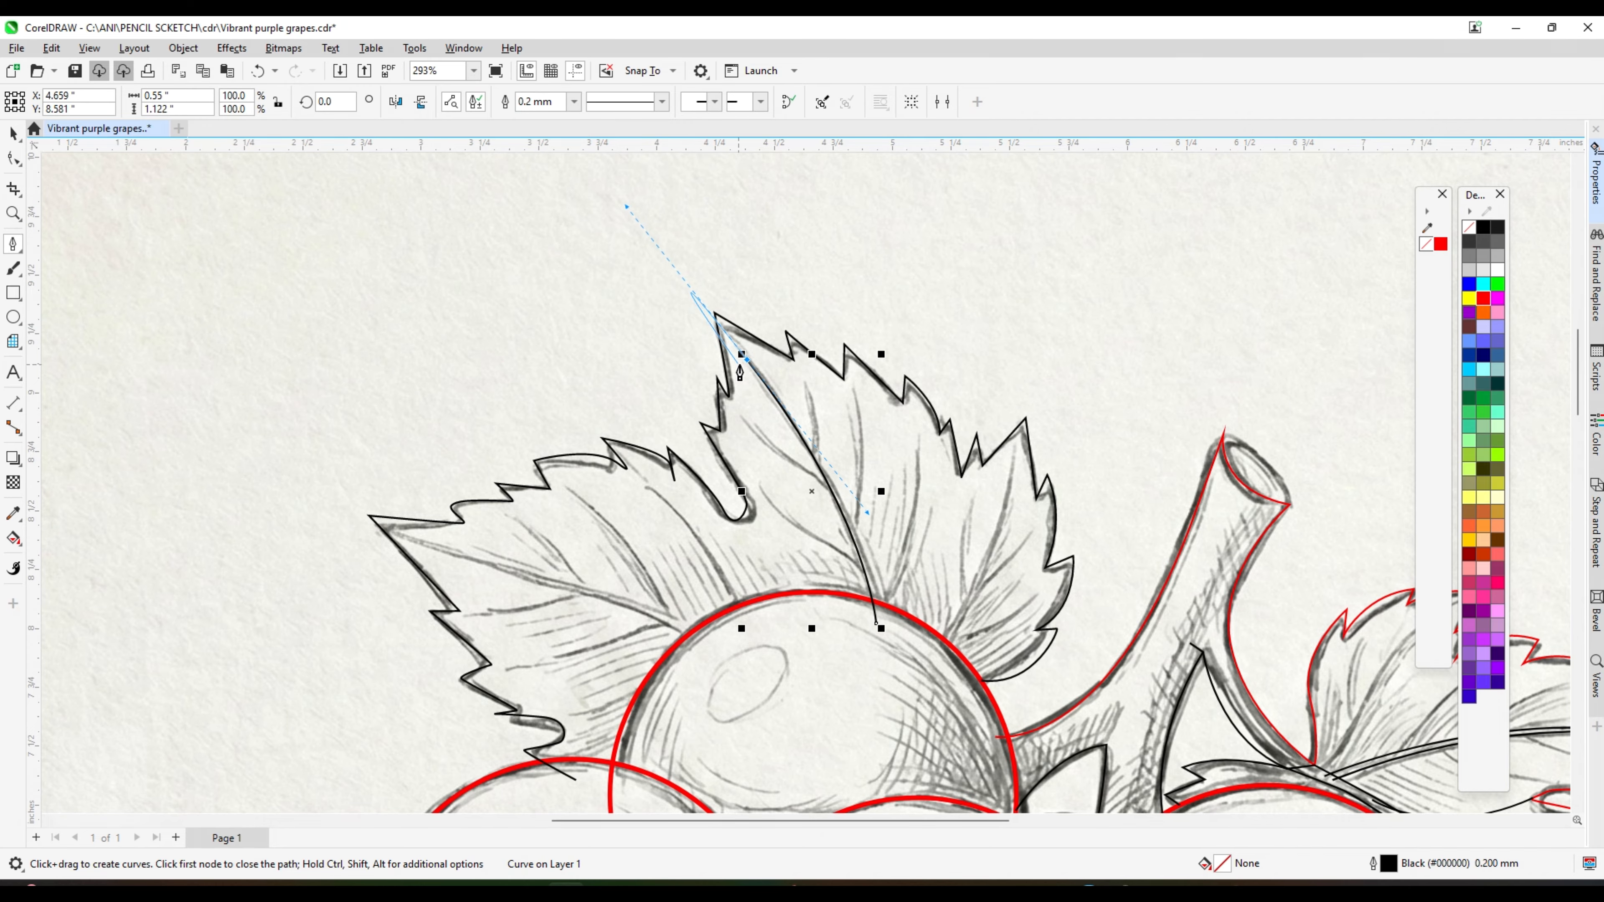
alt+click(746, 359)
scroll(761, 363, down, 2)
scroll(797, 430, up, 1)
drag(833, 509, 847, 622)
scroll(796, 344, down, 4)
key(Return)
- Draw the left lobe's main vein as a narrow tapering shape from the top grape towards the left tip and back
scroll(736, 439, up, 7)
click(710, 464)
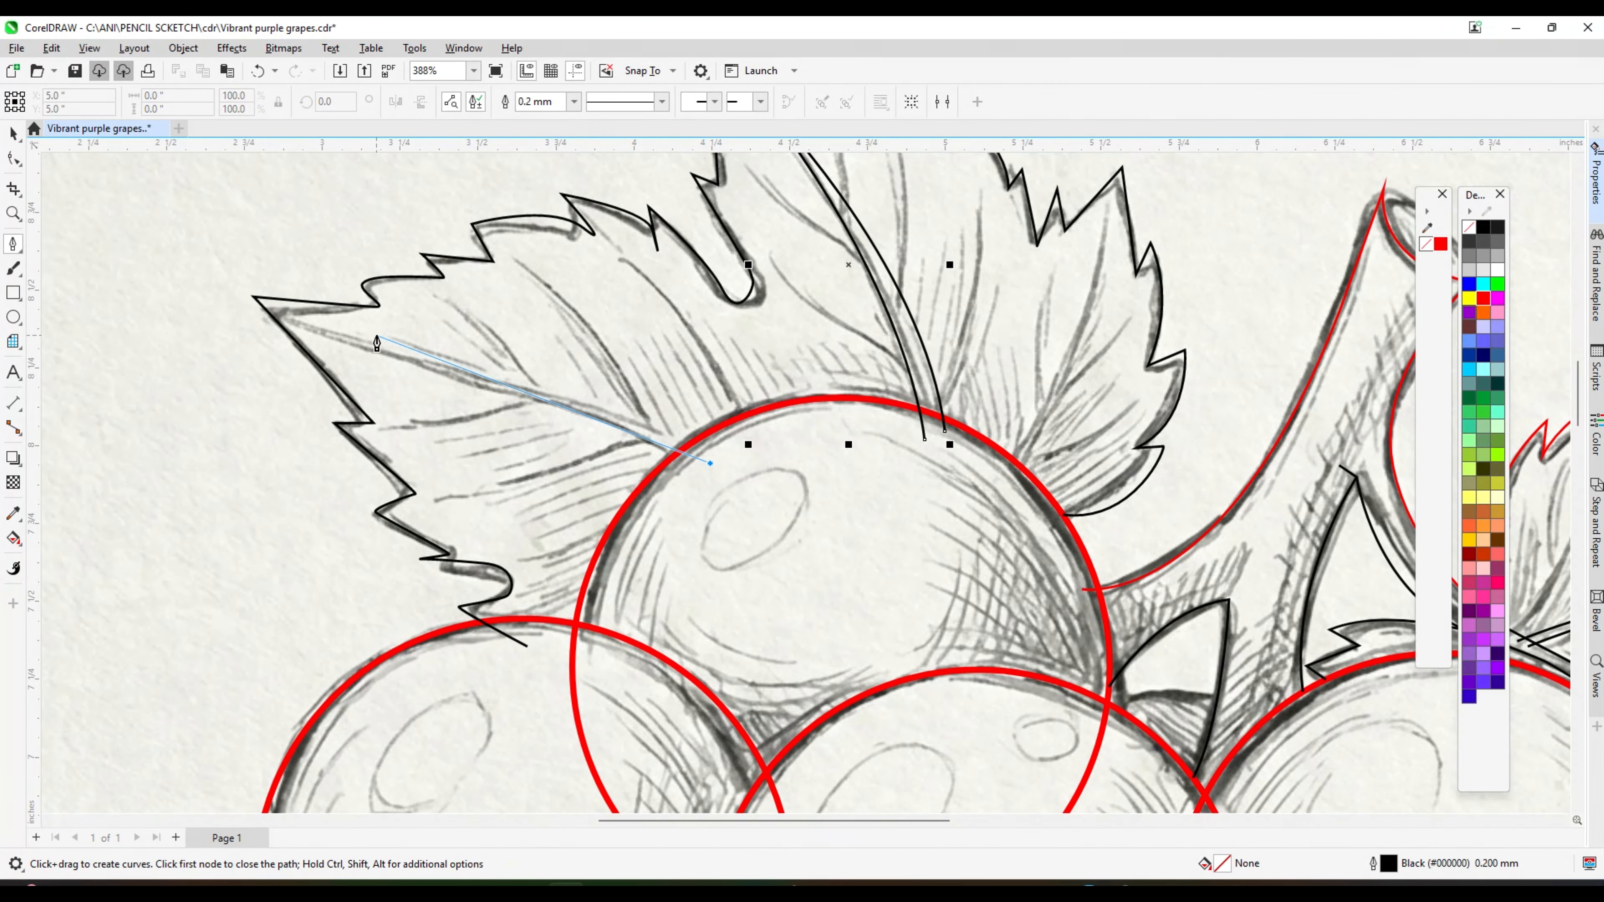
drag(349, 341, 228, 328)
alt+click(349, 341)
drag(688, 480, 769, 551)
scroll(769, 551, down, 5)
key(Return)
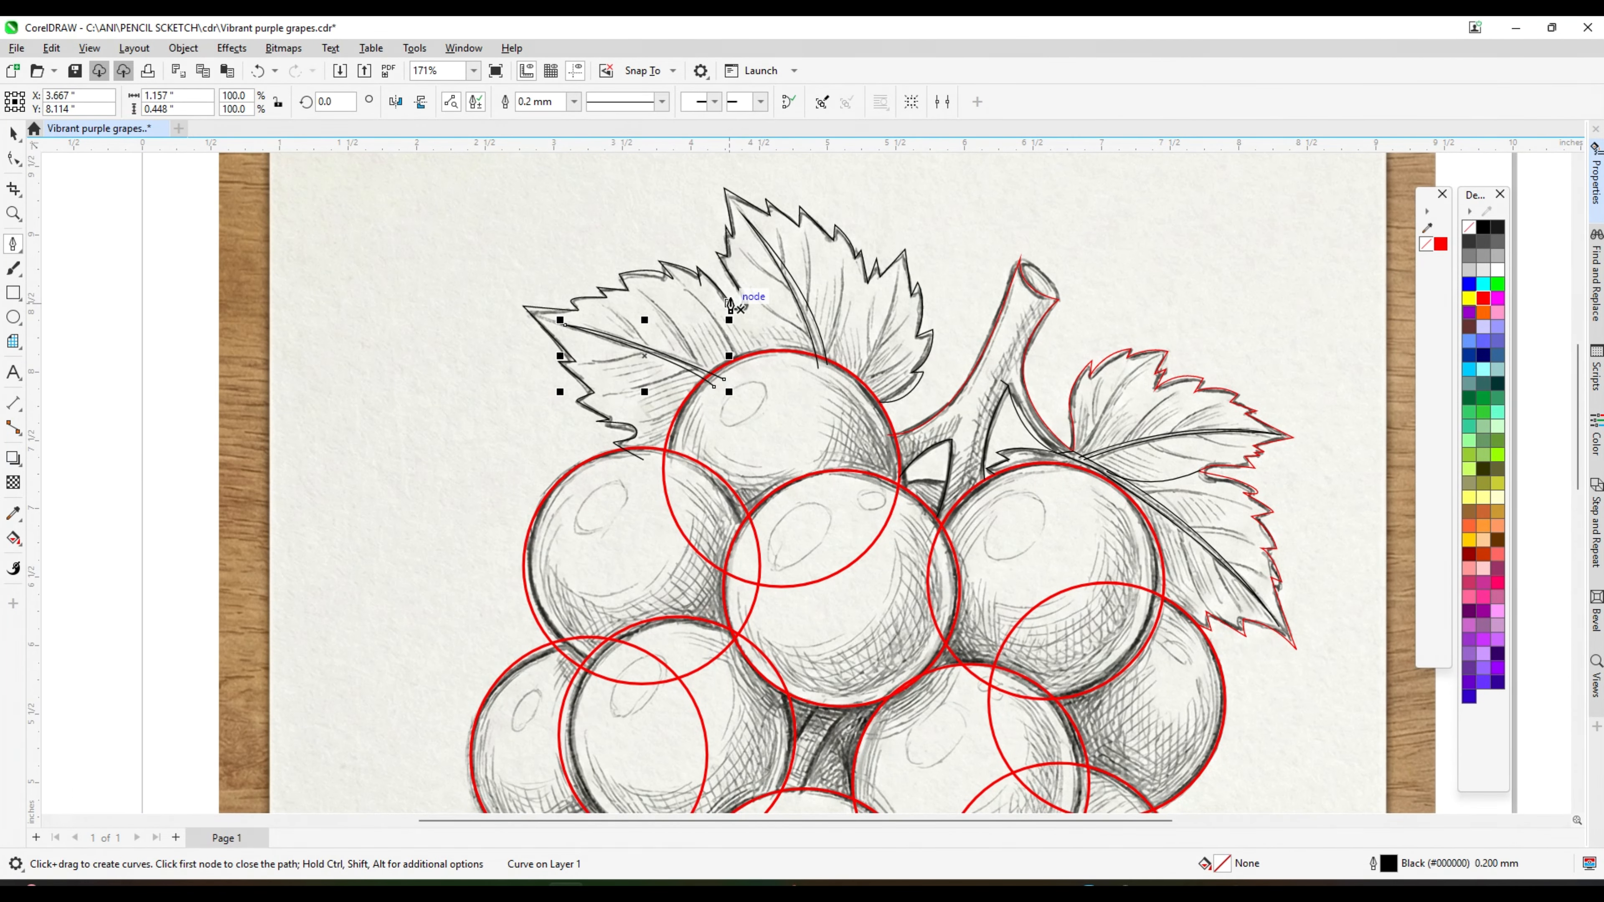
- Use Virtual Segment Delete to remove the neighbouring circles' arcs inside the large front grape near the top
scroll(730, 306, down, 1)
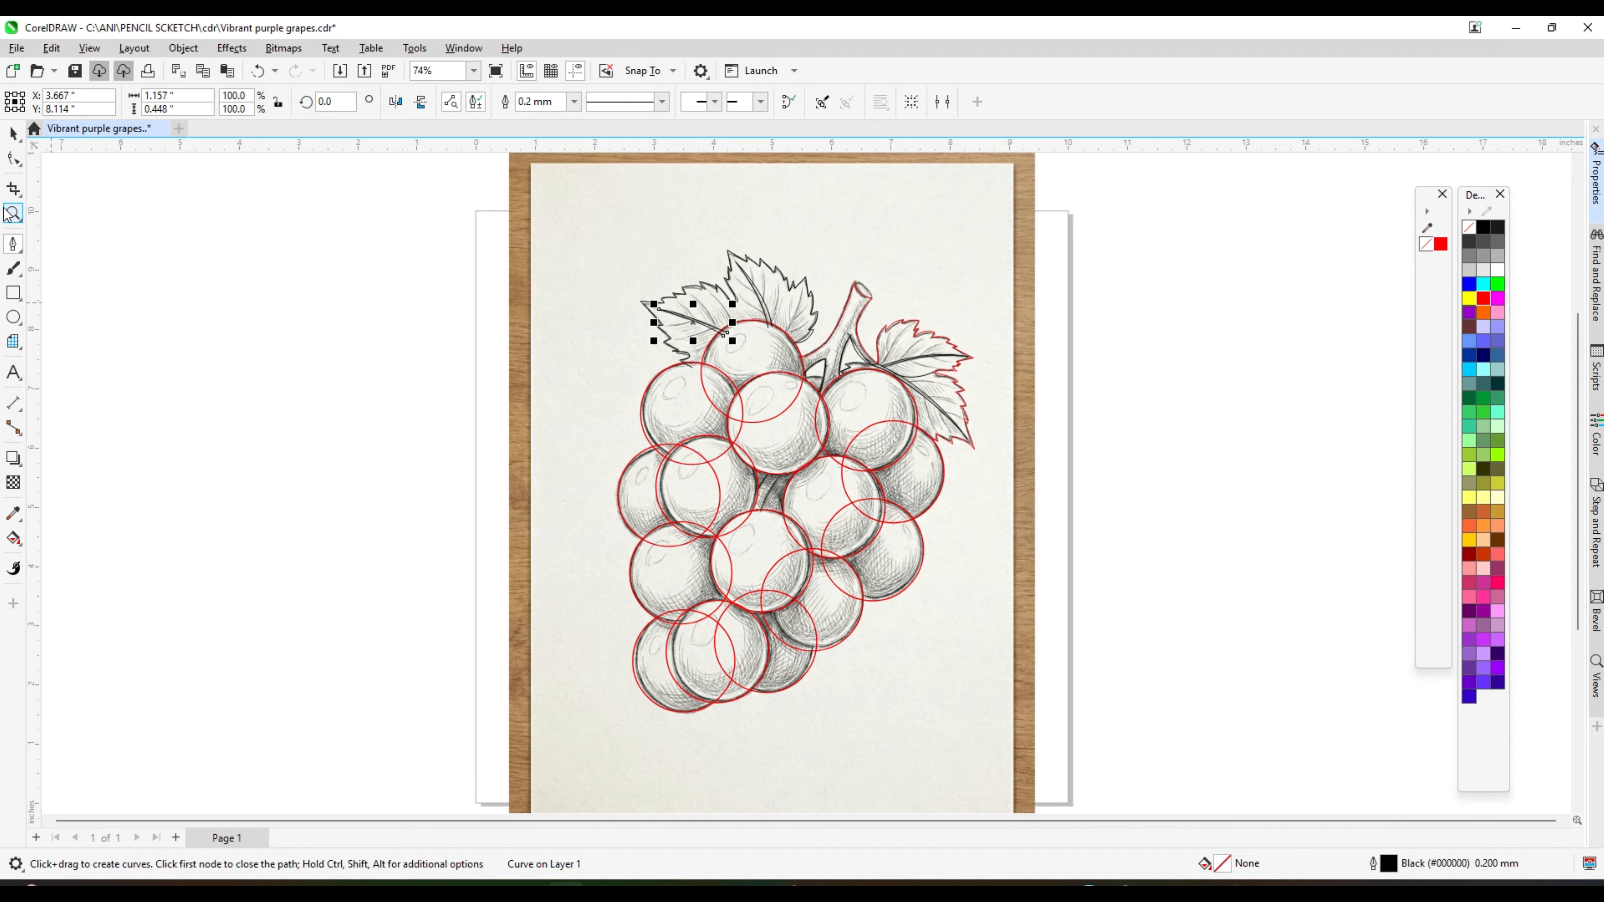
click(13, 190)
click(63, 225)
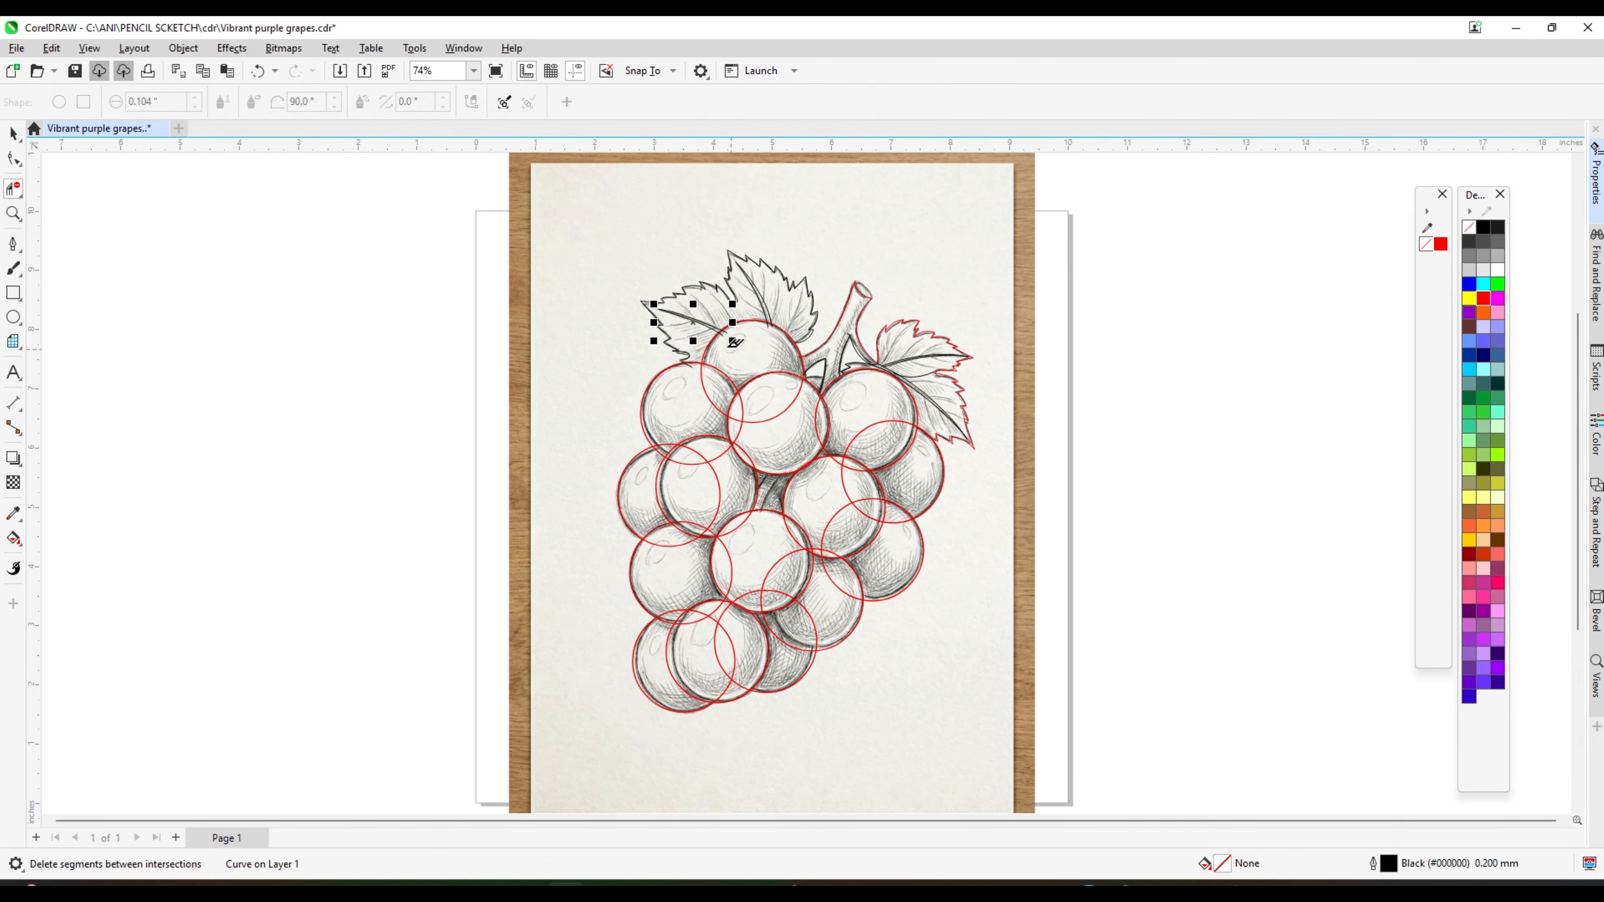
scroll(796, 449, up, 2)
scroll(795, 449, up, 2)
scroll(777, 399, down, 2)
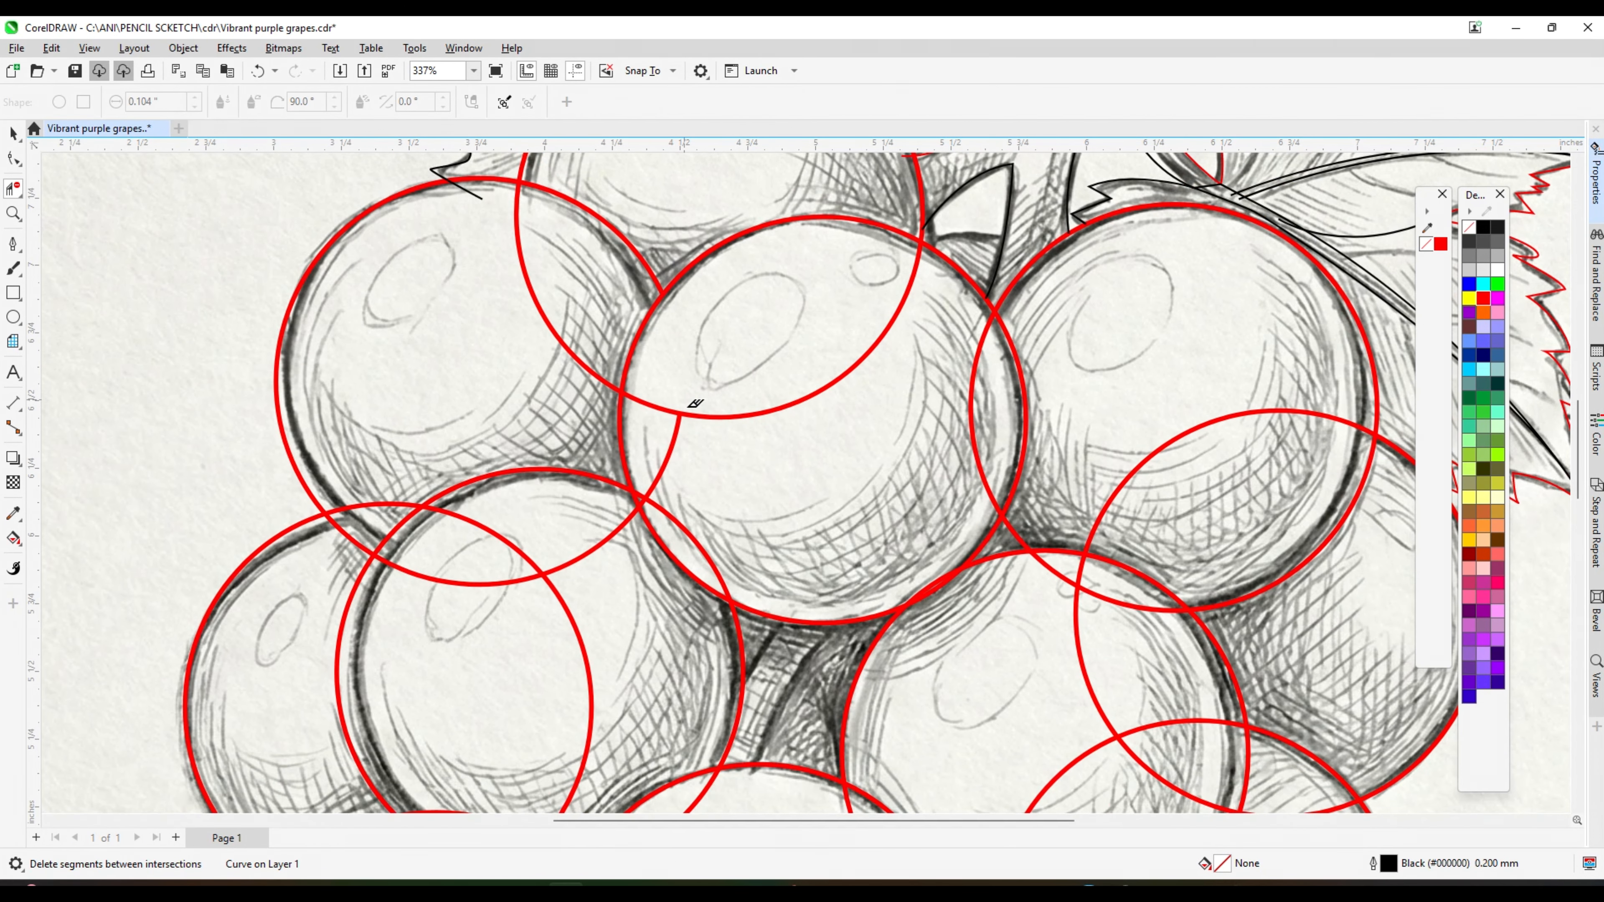
mouse_move(716, 392)
mouse_down()
mouse_move(754, 422)
mouse_move(734, 381)
mouse_up()
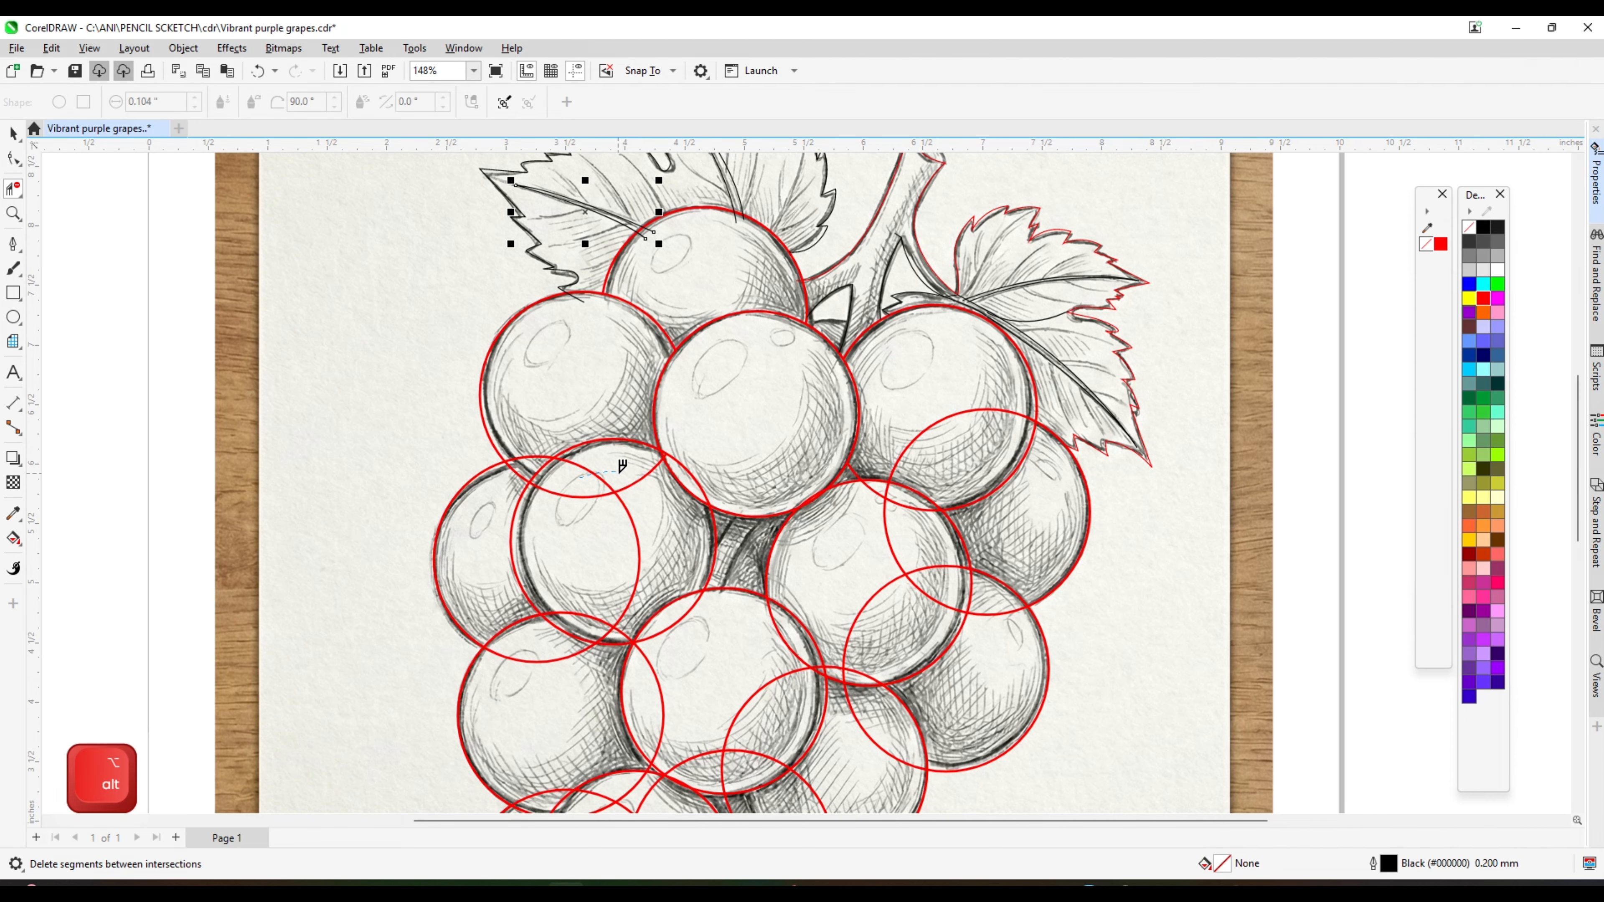
- Delete the overlapping arcs inside the second-row left grape and inside the upper-right grape
drag(598, 498, 600, 485)
scroll(608, 644, up, 1)
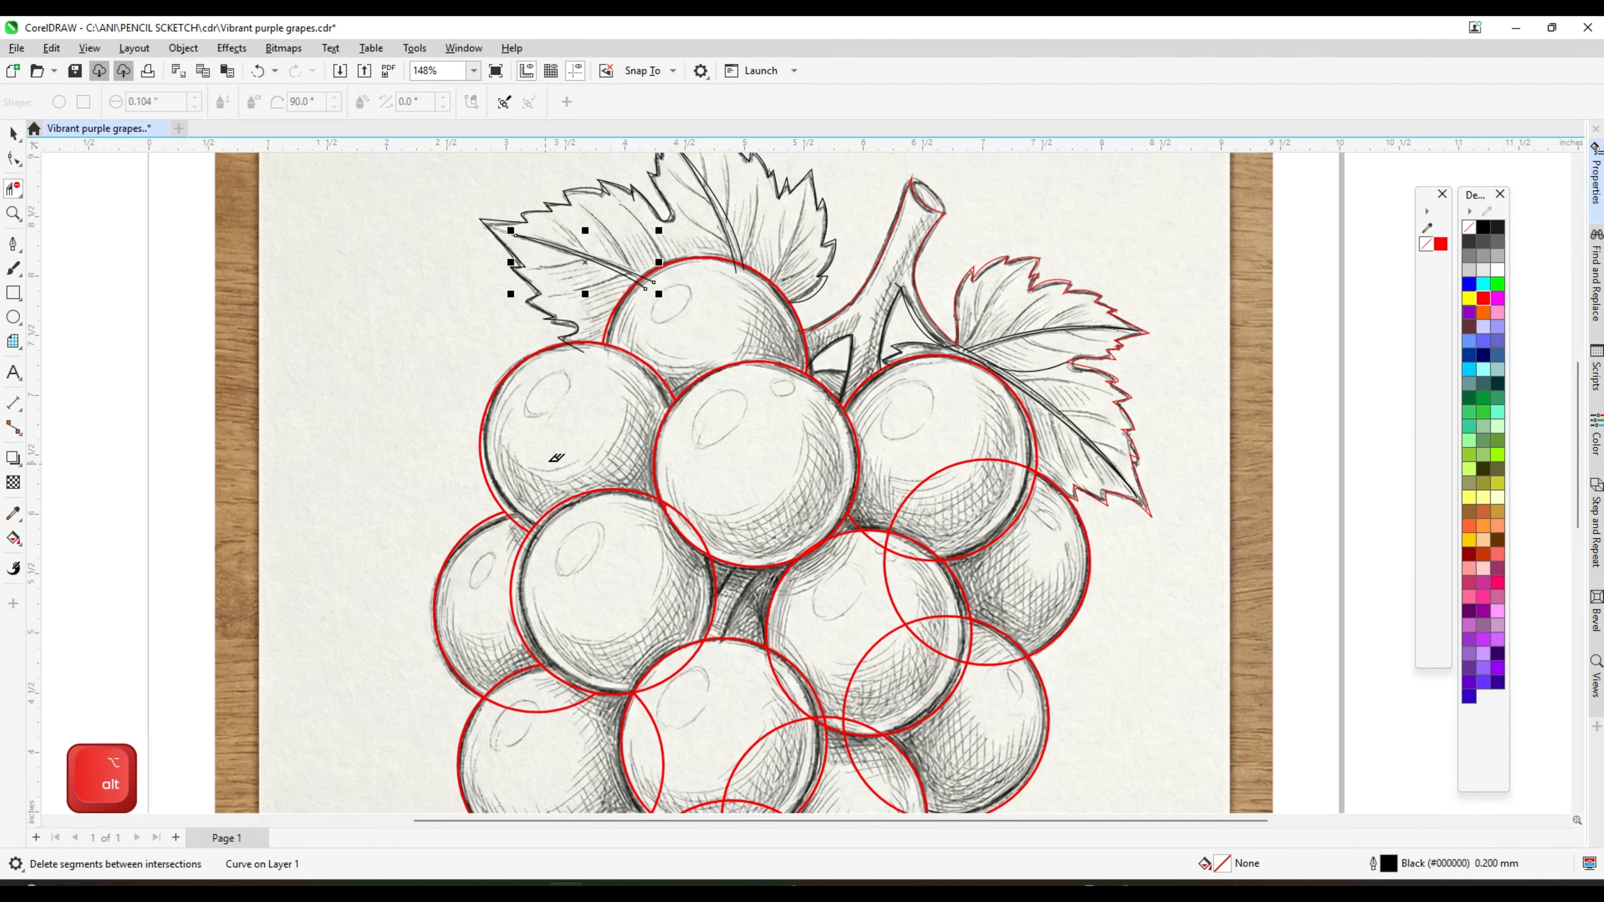
scroll(726, 379, down, 1)
scroll(935, 392, up, 3)
scroll(826, 443, down, 1)
drag(812, 478, 803, 422)
scroll(764, 493, up, 2)
drag(721, 571, 695, 604)
- Delete the arcs of the surrounding right-hand and lower circles that cross the centre-right grape
scroll(749, 383, down, 5)
scroll(751, 597, up, 5)
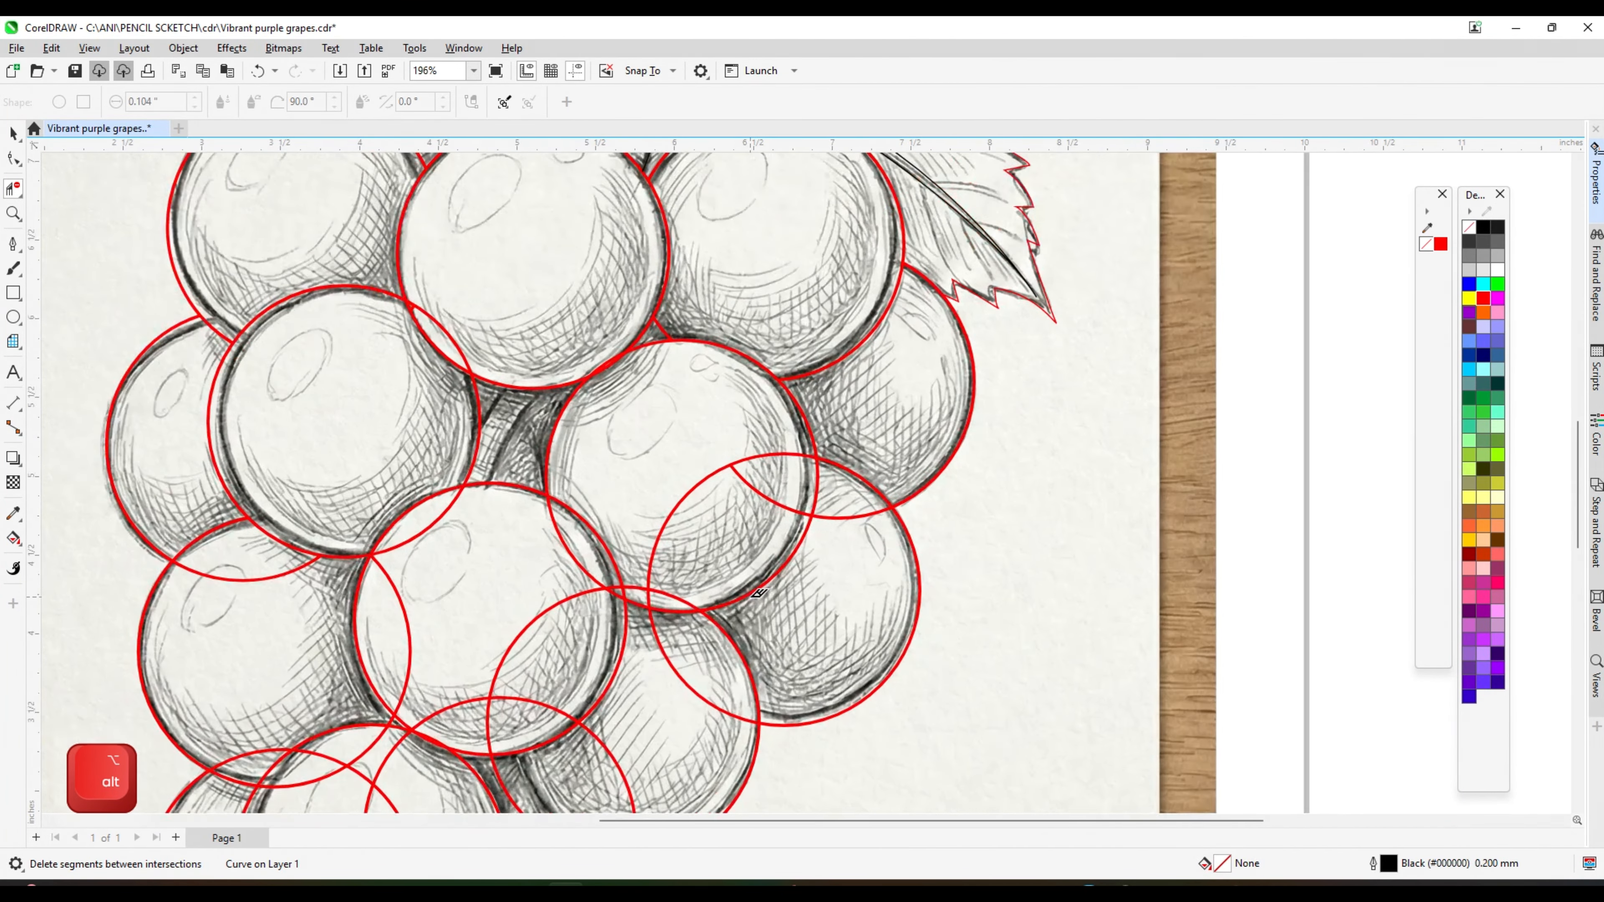
scroll(758, 593, down, 1)
click(780, 436)
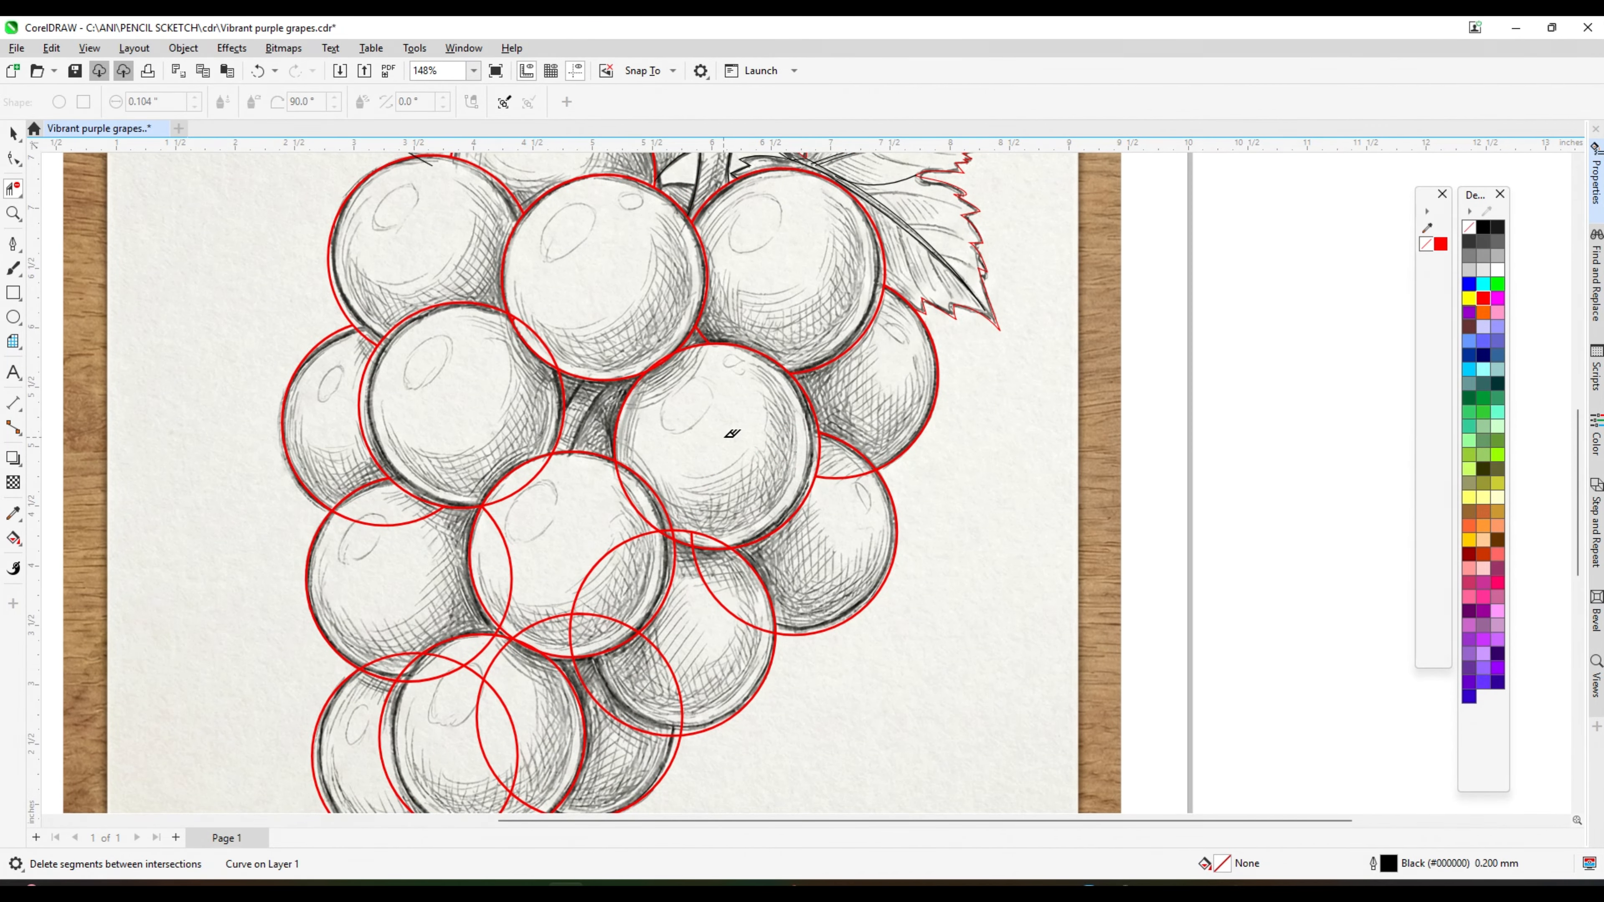
scroll(832, 471, up, 1)
scroll(846, 488, down, 2)
scroll(735, 481, up, 4)
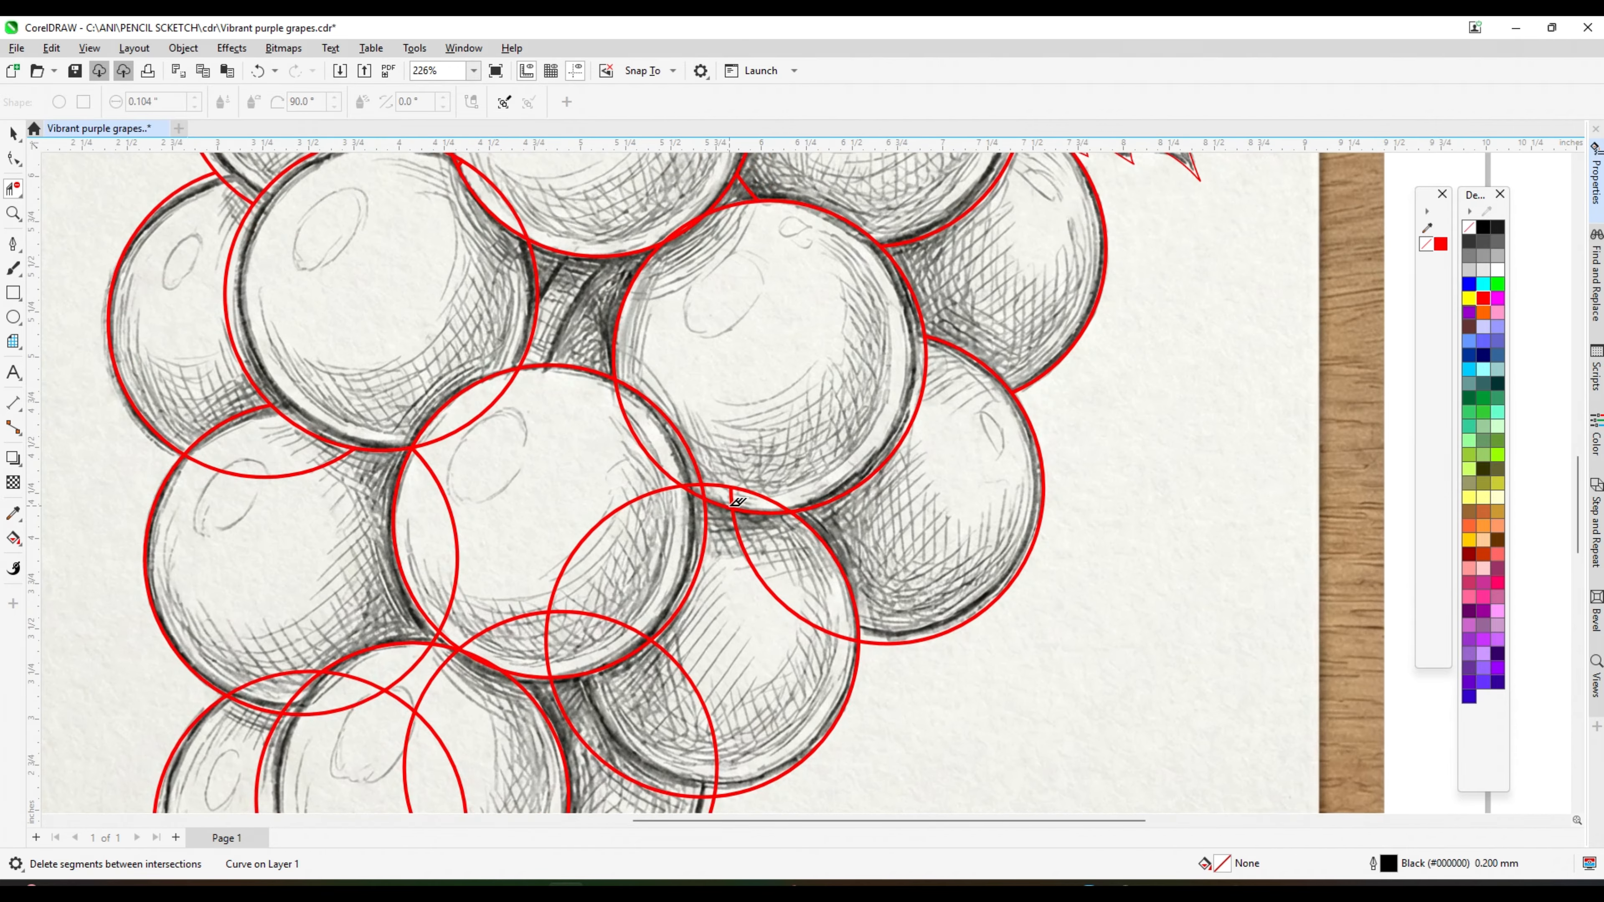
scroll(636, 431, up, 1)
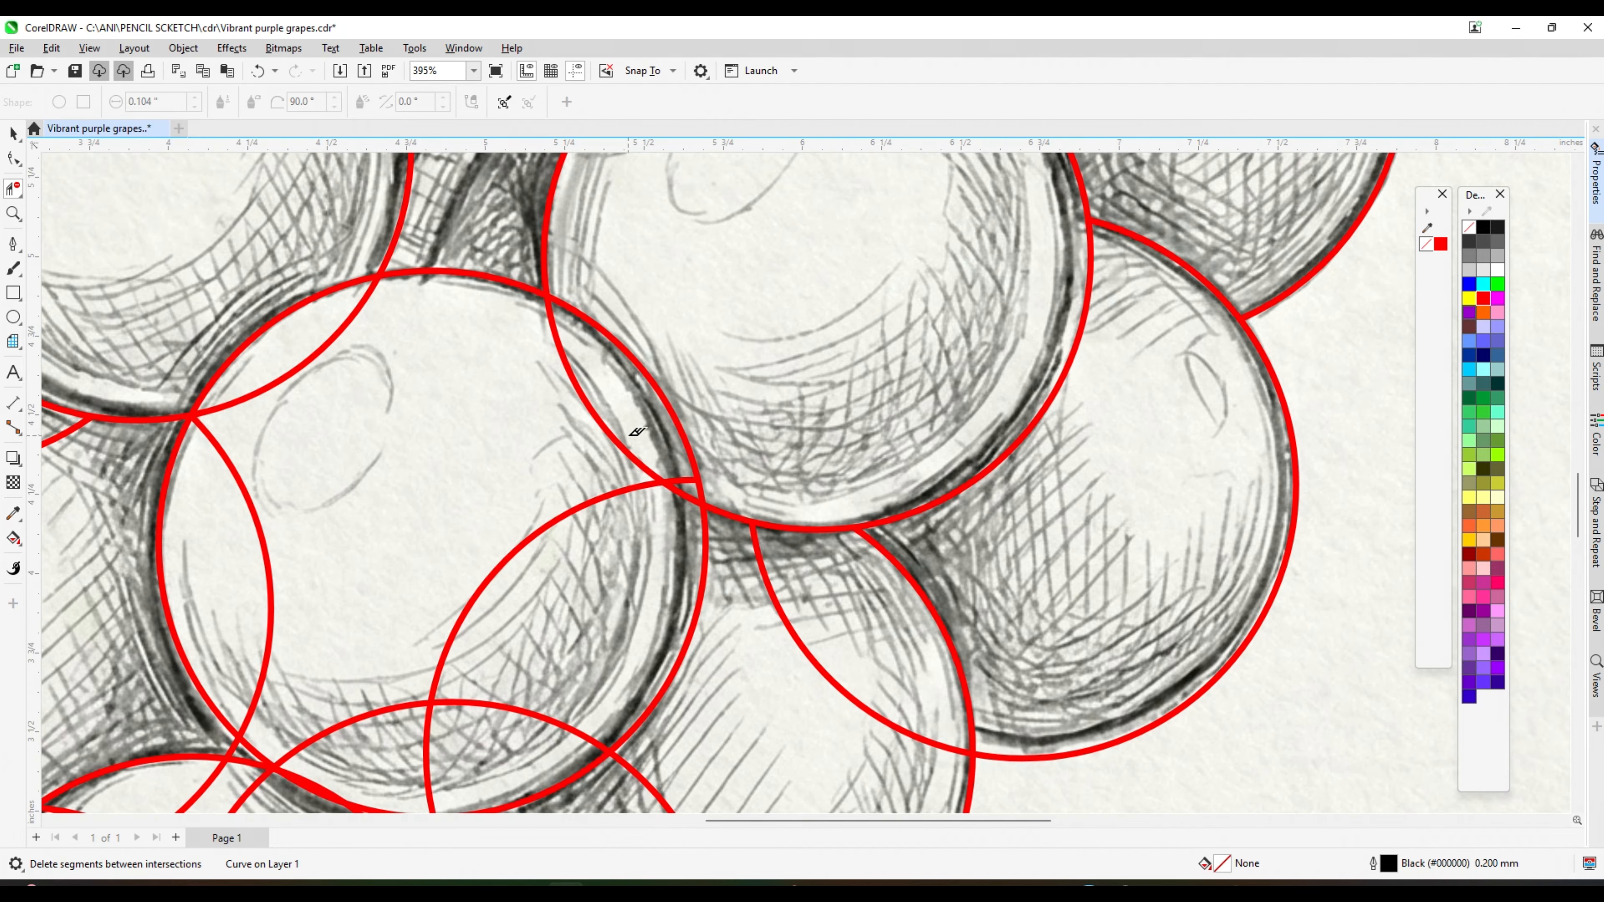
- Delete the arcs crossing the right and lower parts of the central grape and the arc inside its lower-right neighbour
click(656, 493)
scroll(657, 490, down, 2)
click(658, 482)
scroll(656, 487, down, 3)
scroll(736, 556, up, 3)
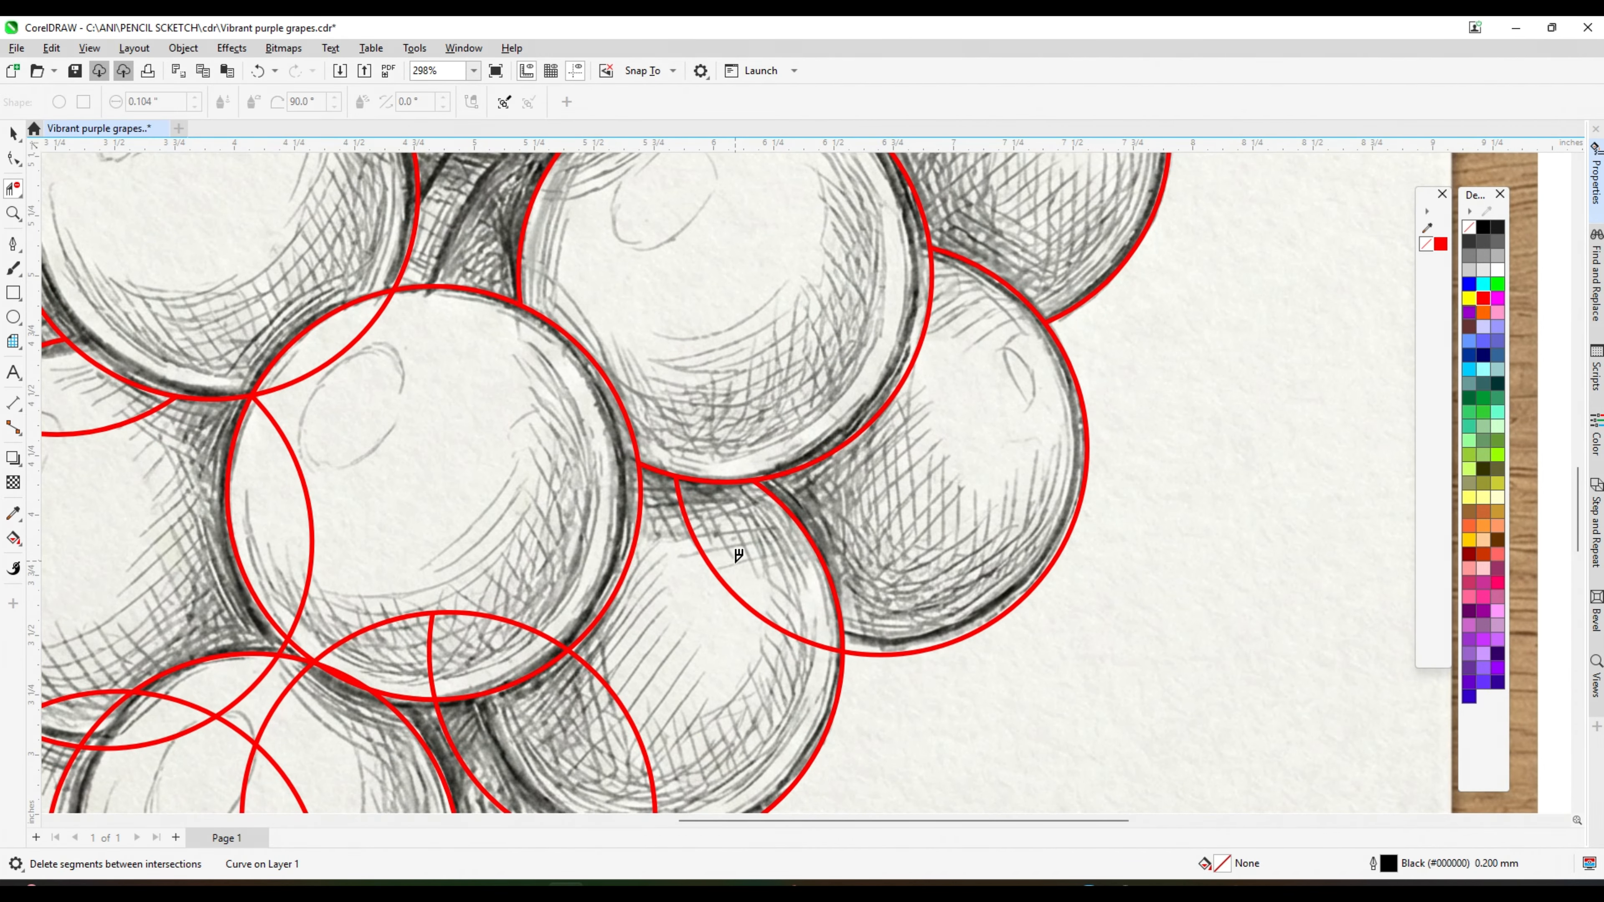
click(710, 569)
scroll(727, 537, down, 3)
scroll(548, 585, up, 2)
drag(503, 597, 543, 568)
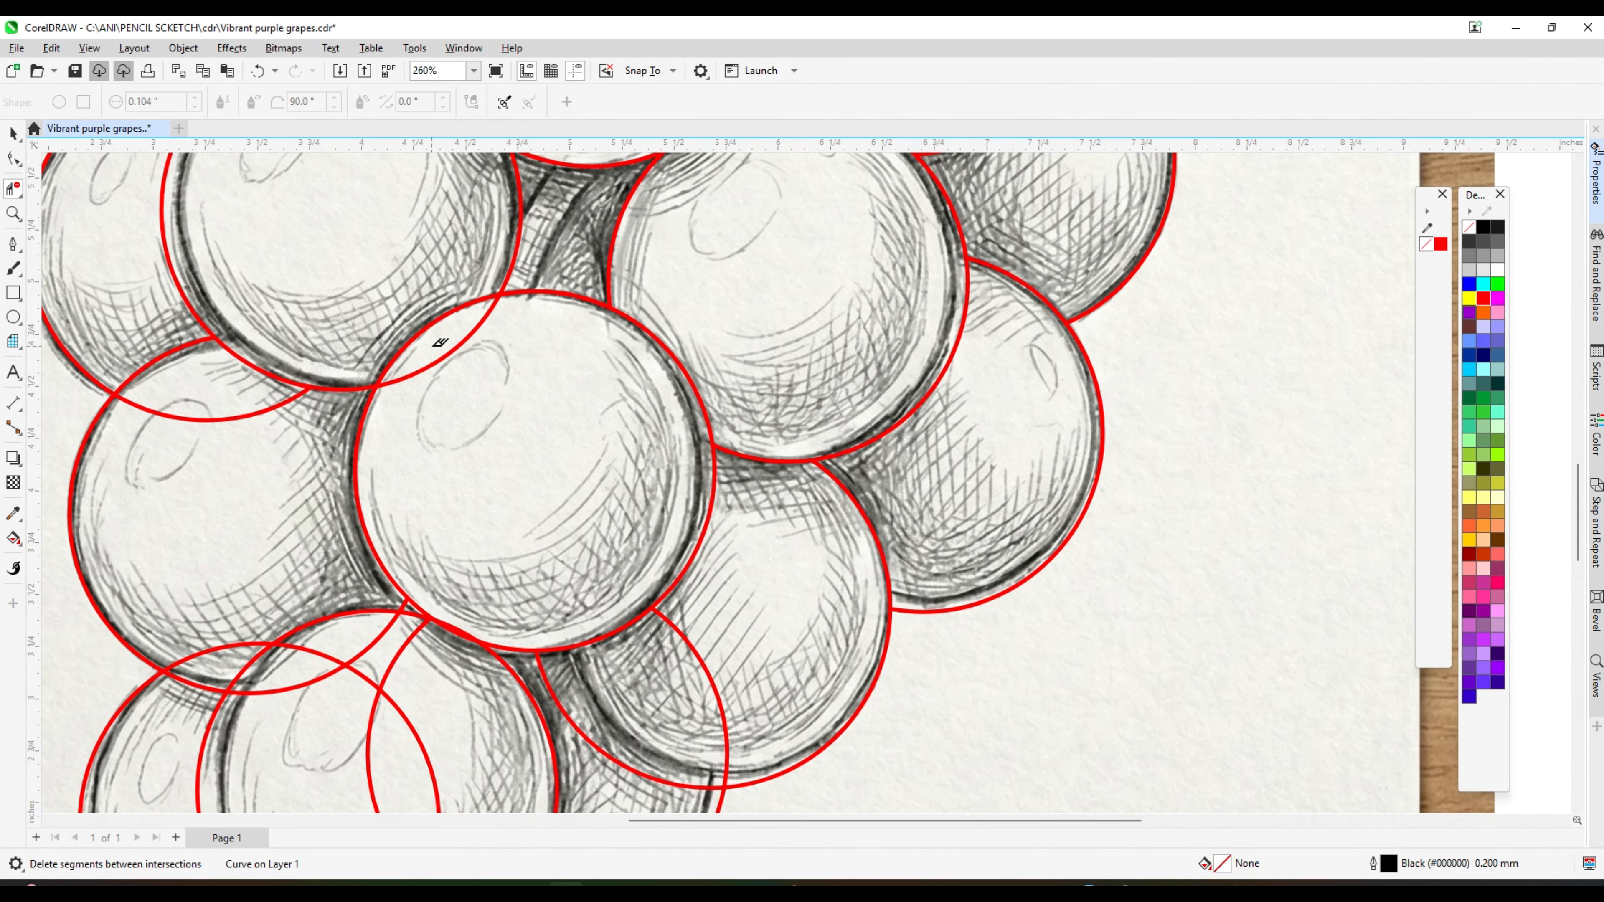
- Delete the upper-left circle's arc inside the central grape and the leftmost circle's arc inside the grape below it
click(444, 360)
scroll(569, 417, down, 6)
scroll(404, 414, up, 4)
click(406, 419)
scroll(482, 434, down, 5)
scroll(497, 499, up, 5)
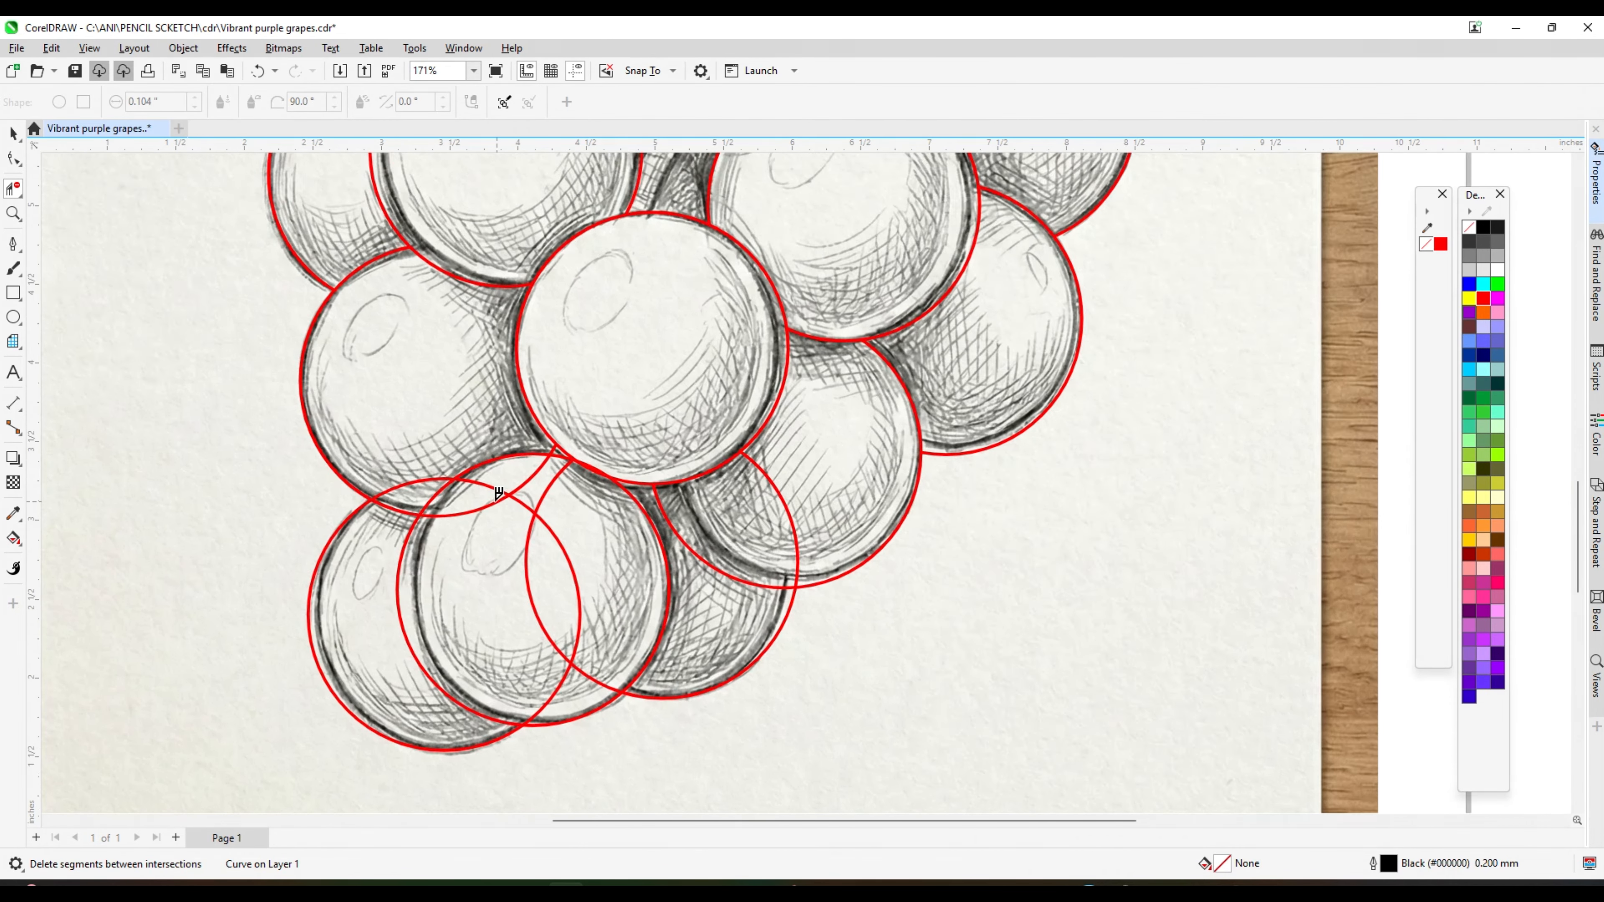
- Delete the overlapping arcs inside the bottom front grape and the bottom-left circle's arc inside the grape above
scroll(499, 493, up, 3)
click(553, 518)
drag(538, 494, 592, 718)
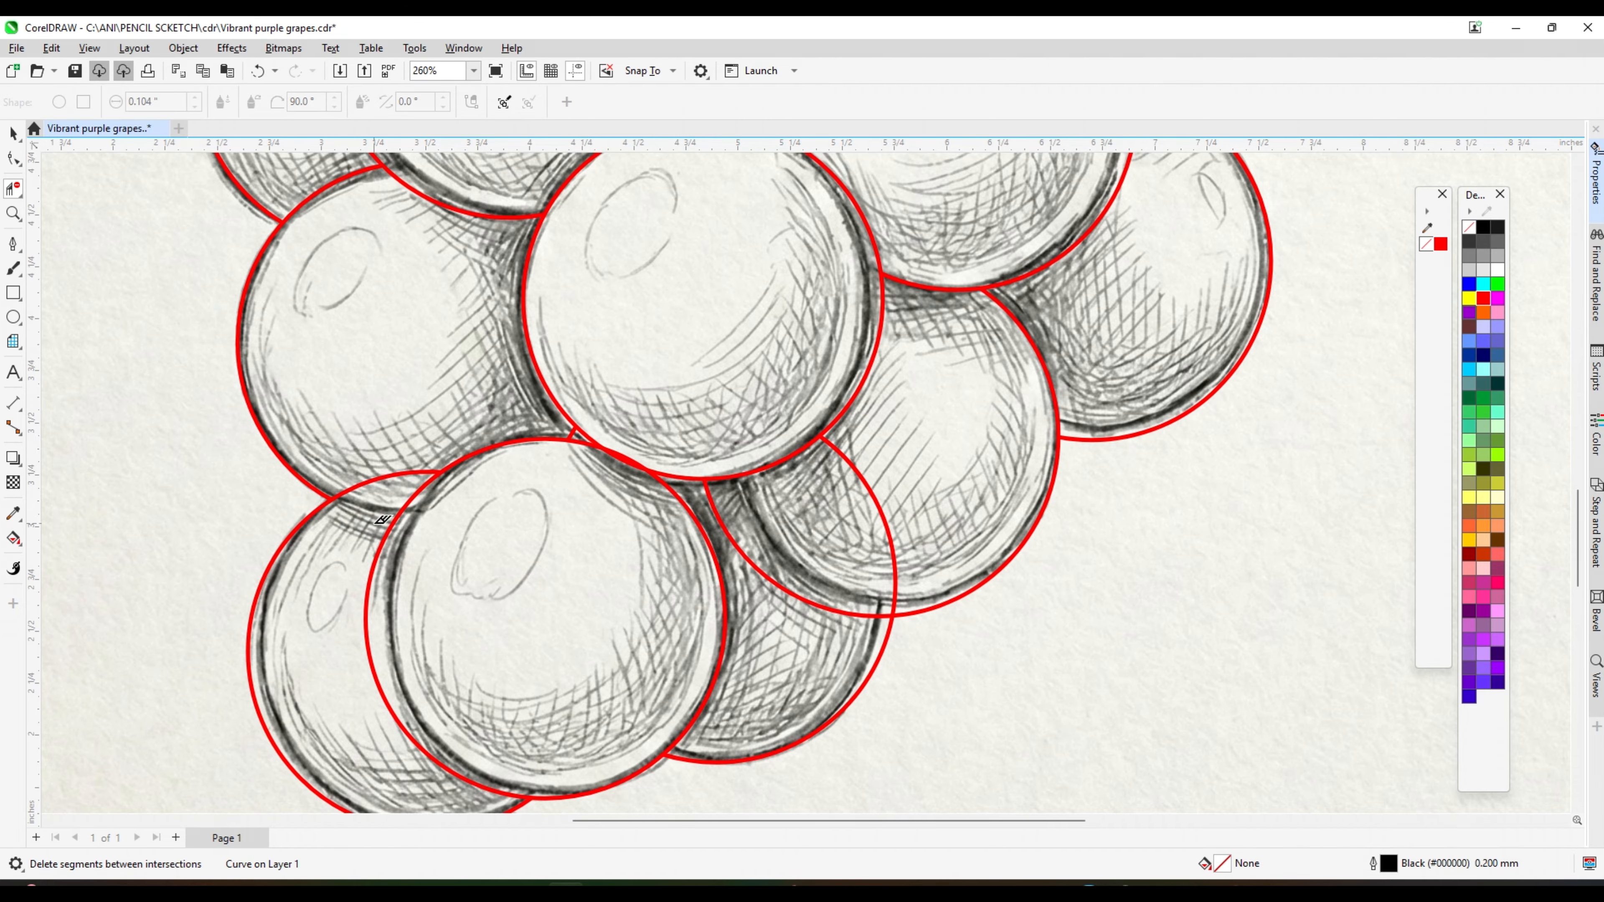
key(ctrl+z)
click(391, 479)
- Delete the bottom-right circle's arc that crosses the grape above it
scroll(389, 445, down, 2)
scroll(456, 670, up, 2)
scroll(470, 537, down, 2)
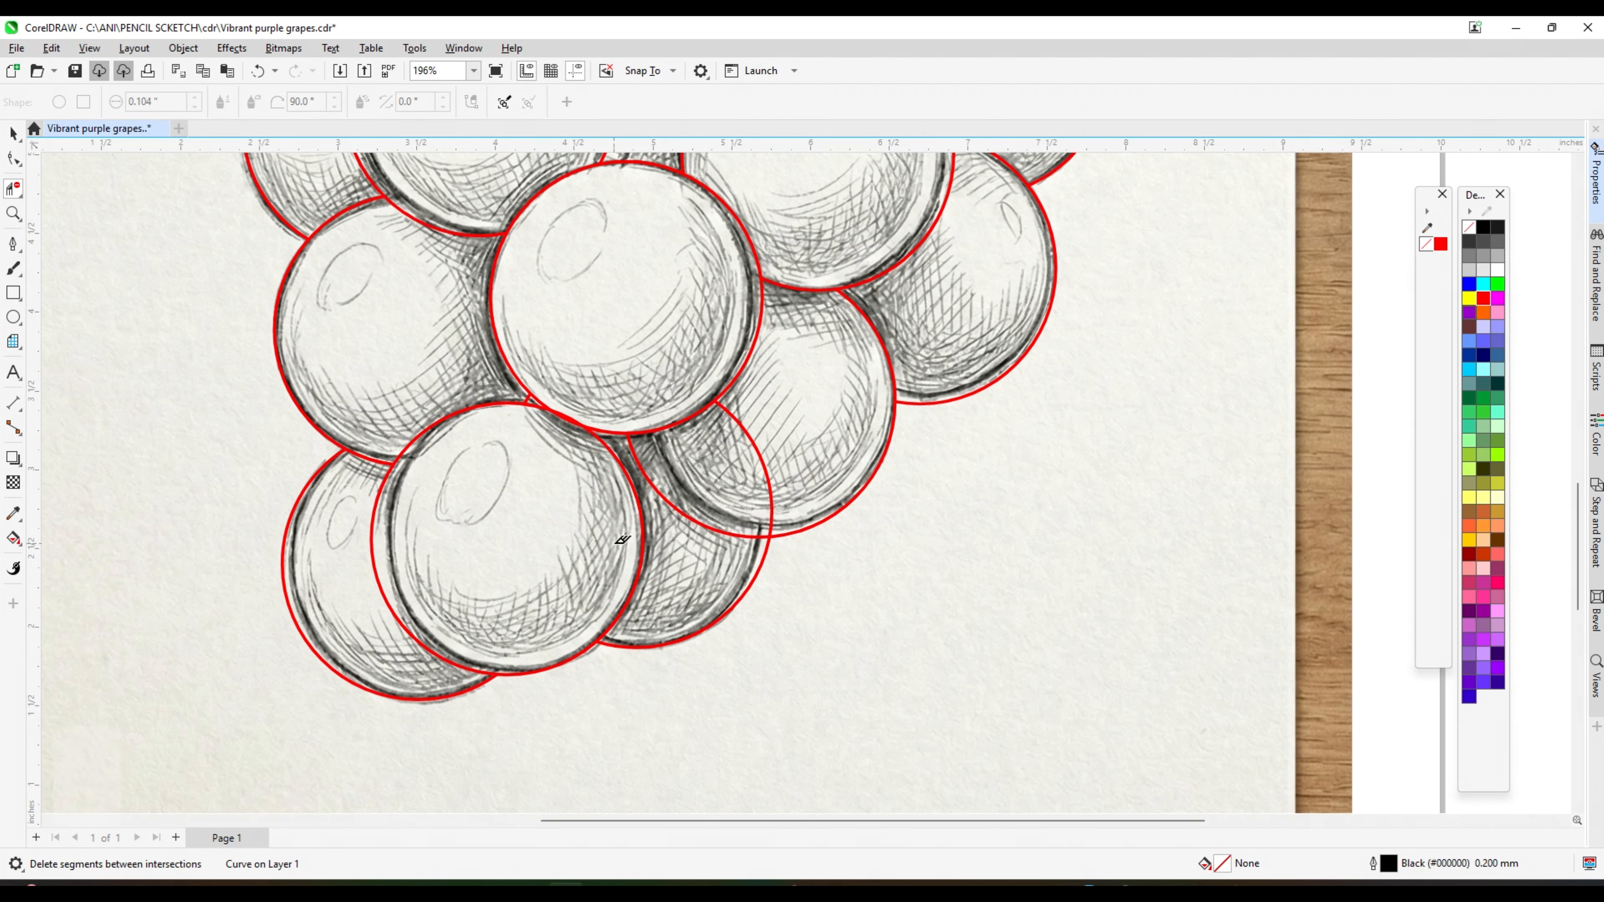
scroll(707, 539, up, 1)
scroll(823, 413, down, 4)
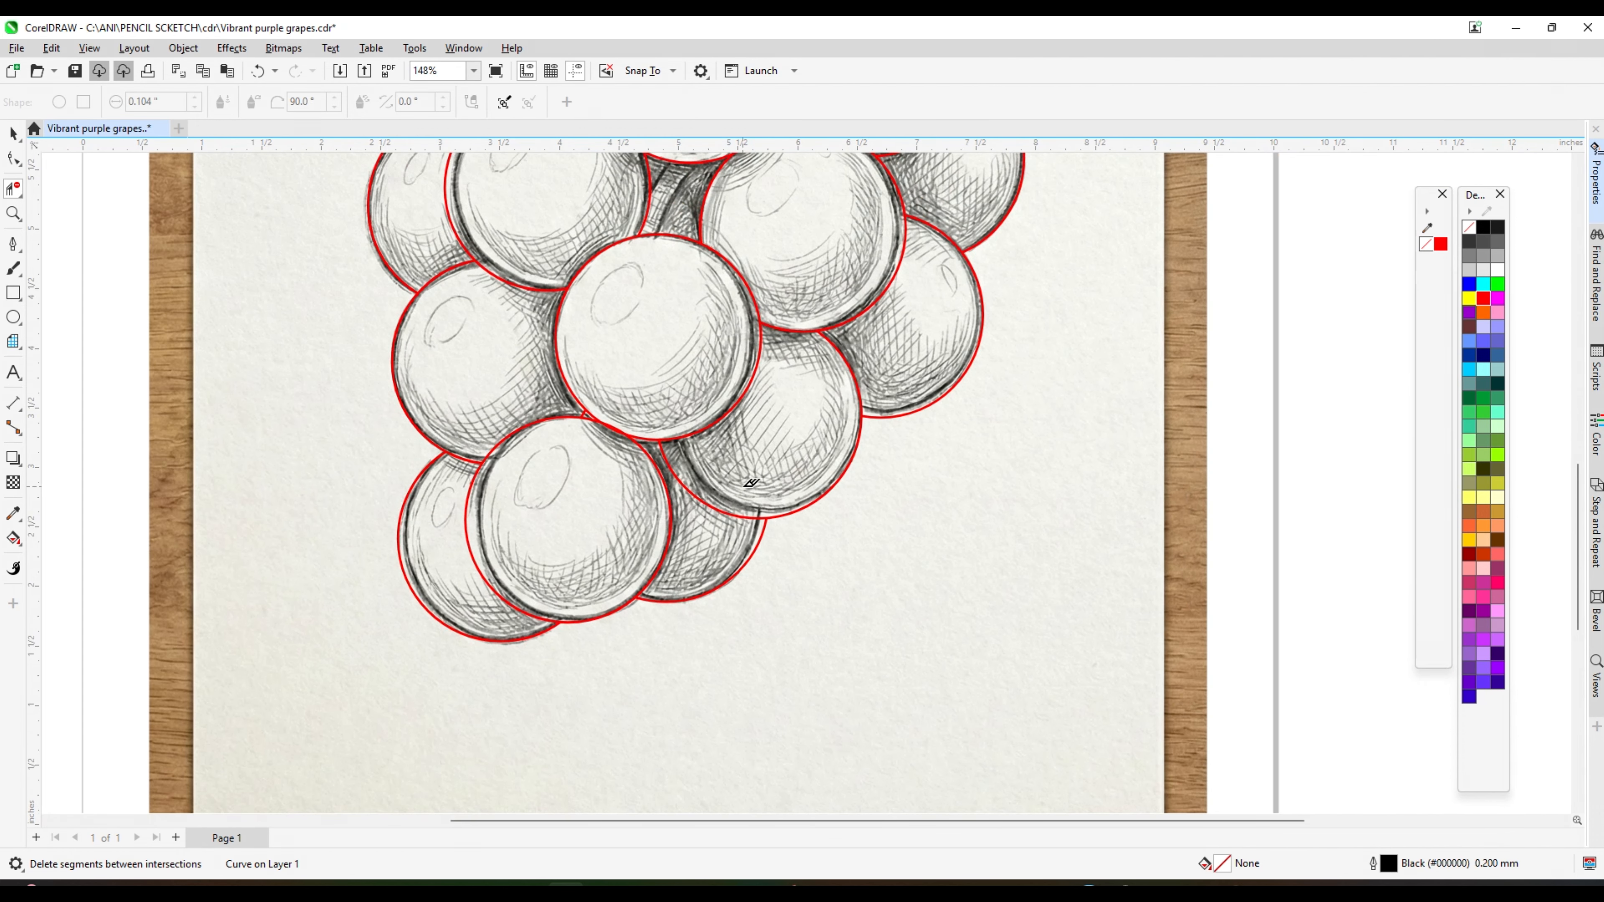
- Delete the end of the left leaf's side vein line that overlaps the topmost grape
scroll(662, 183, up, 2)
scroll(721, 221, up, 8)
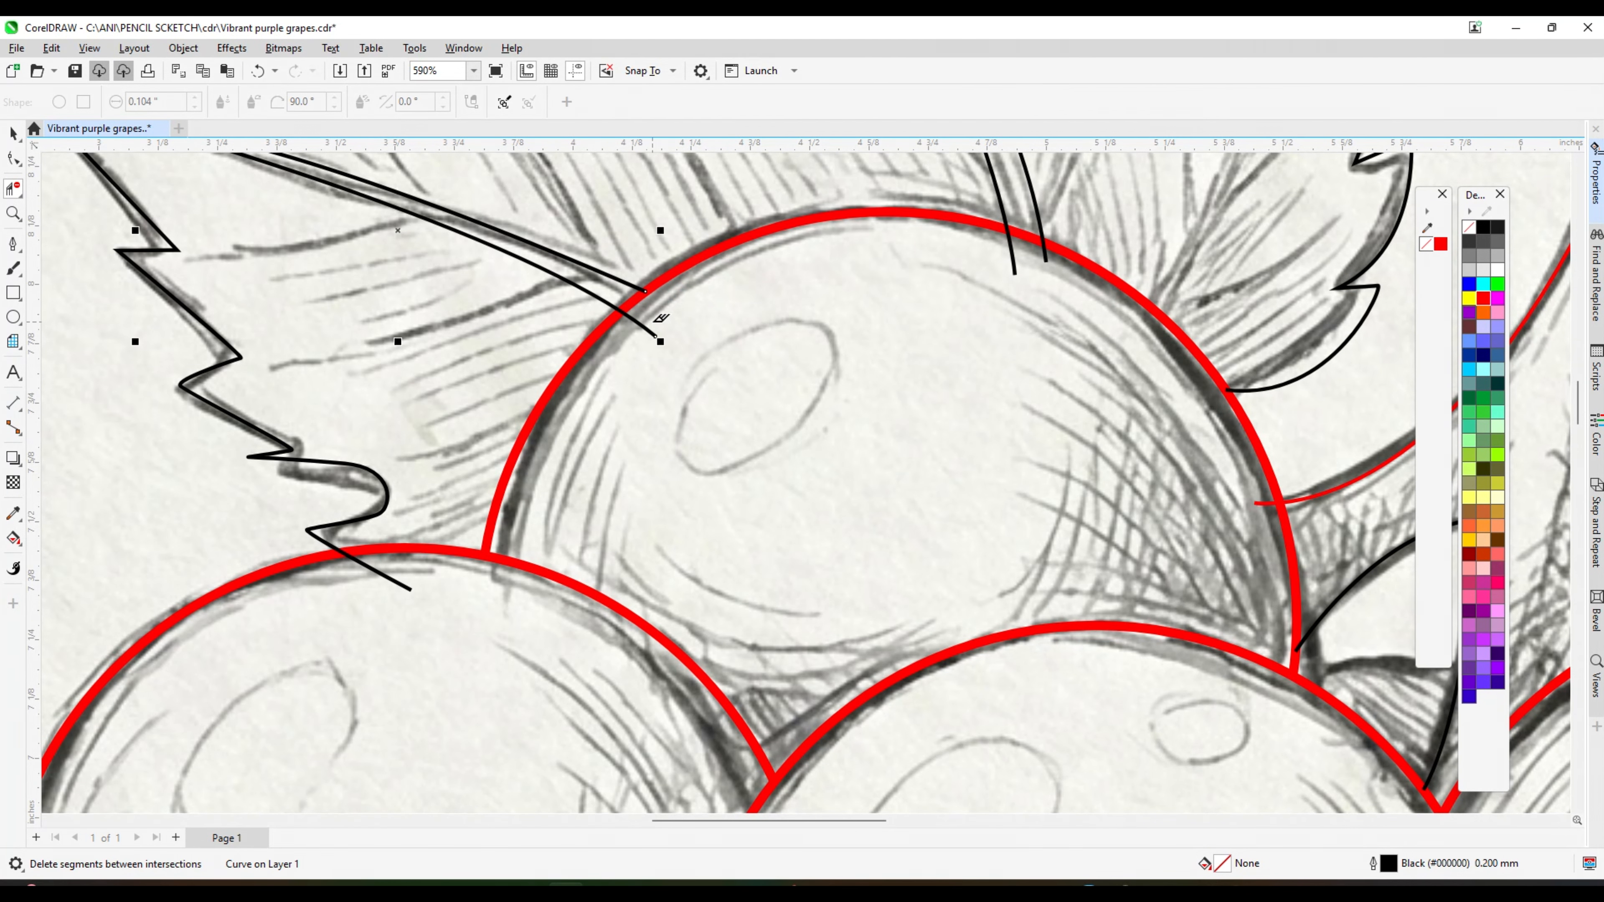
click(657, 322)
scroll(660, 318, down, 5)
scroll(461, 512, up, 4)
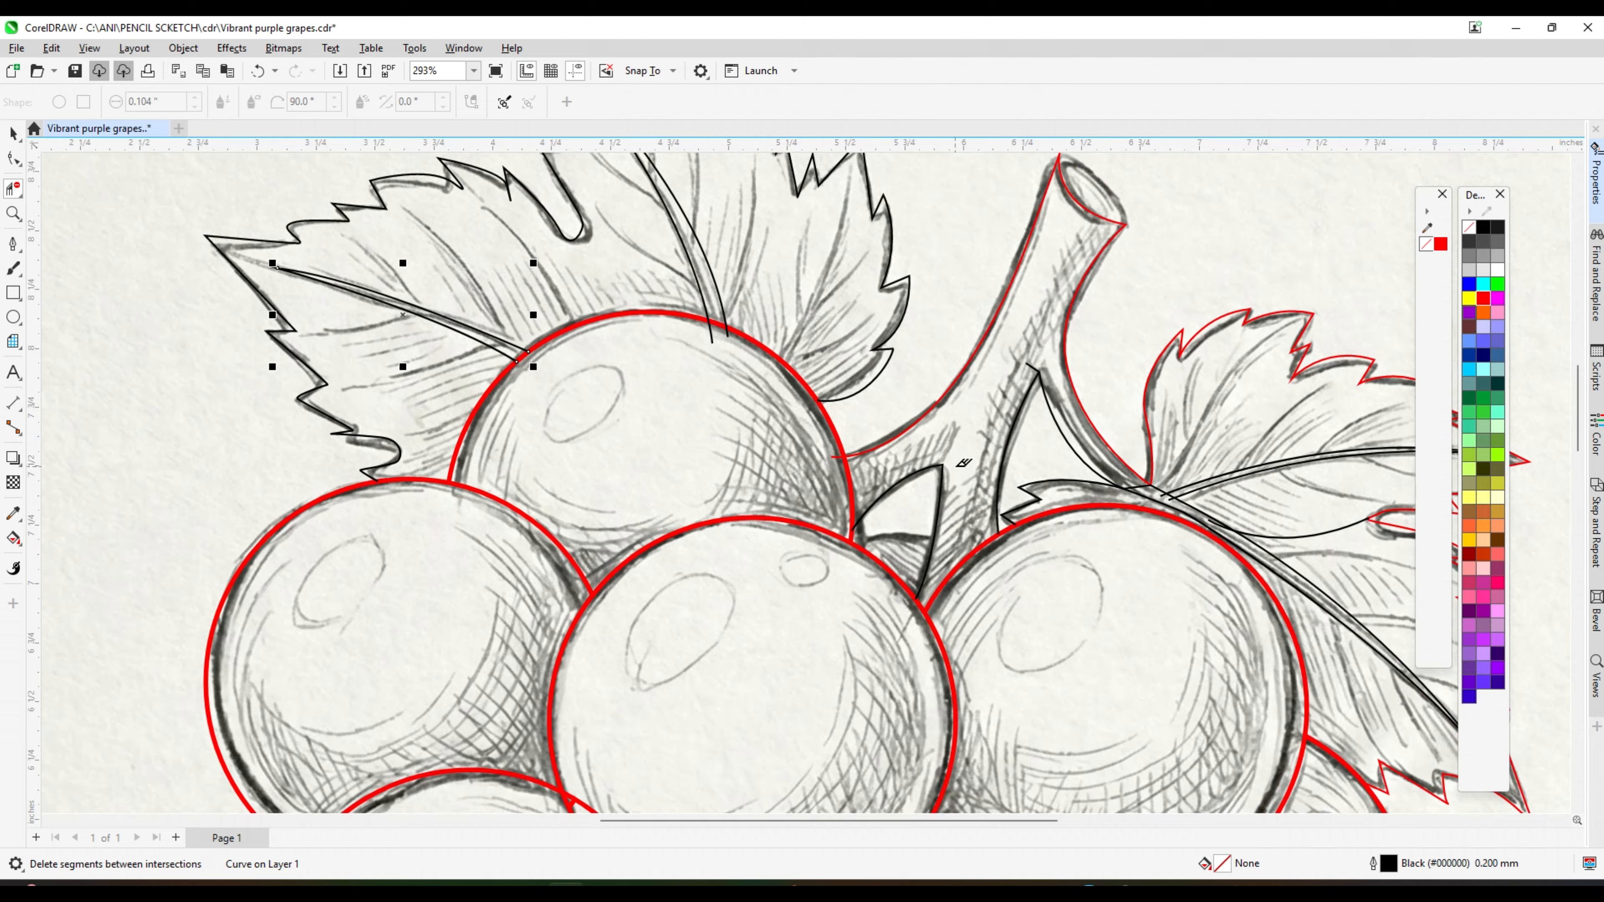
- Delete the two ends of the left leaf's upright central vein that extend into the topmost grape
scroll(829, 466, up, 2)
scroll(846, 492, down, 4)
scroll(704, 300, up, 6)
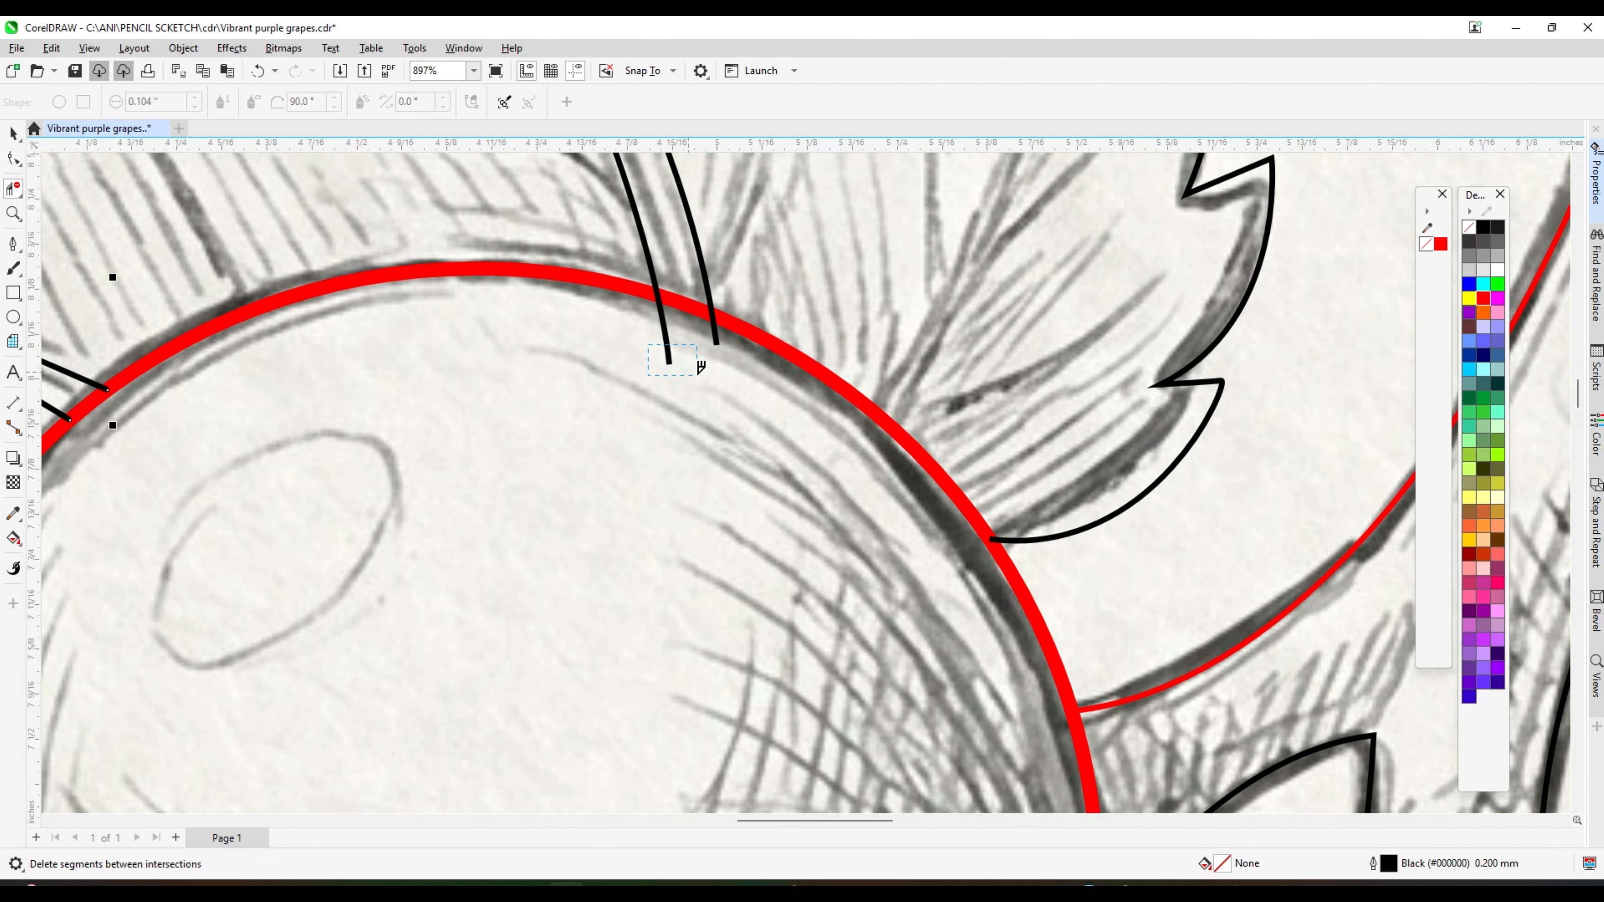
click(645, 335)
click(716, 334)
scroll(660, 341, down, 4)
scroll(560, 273, down, 5)
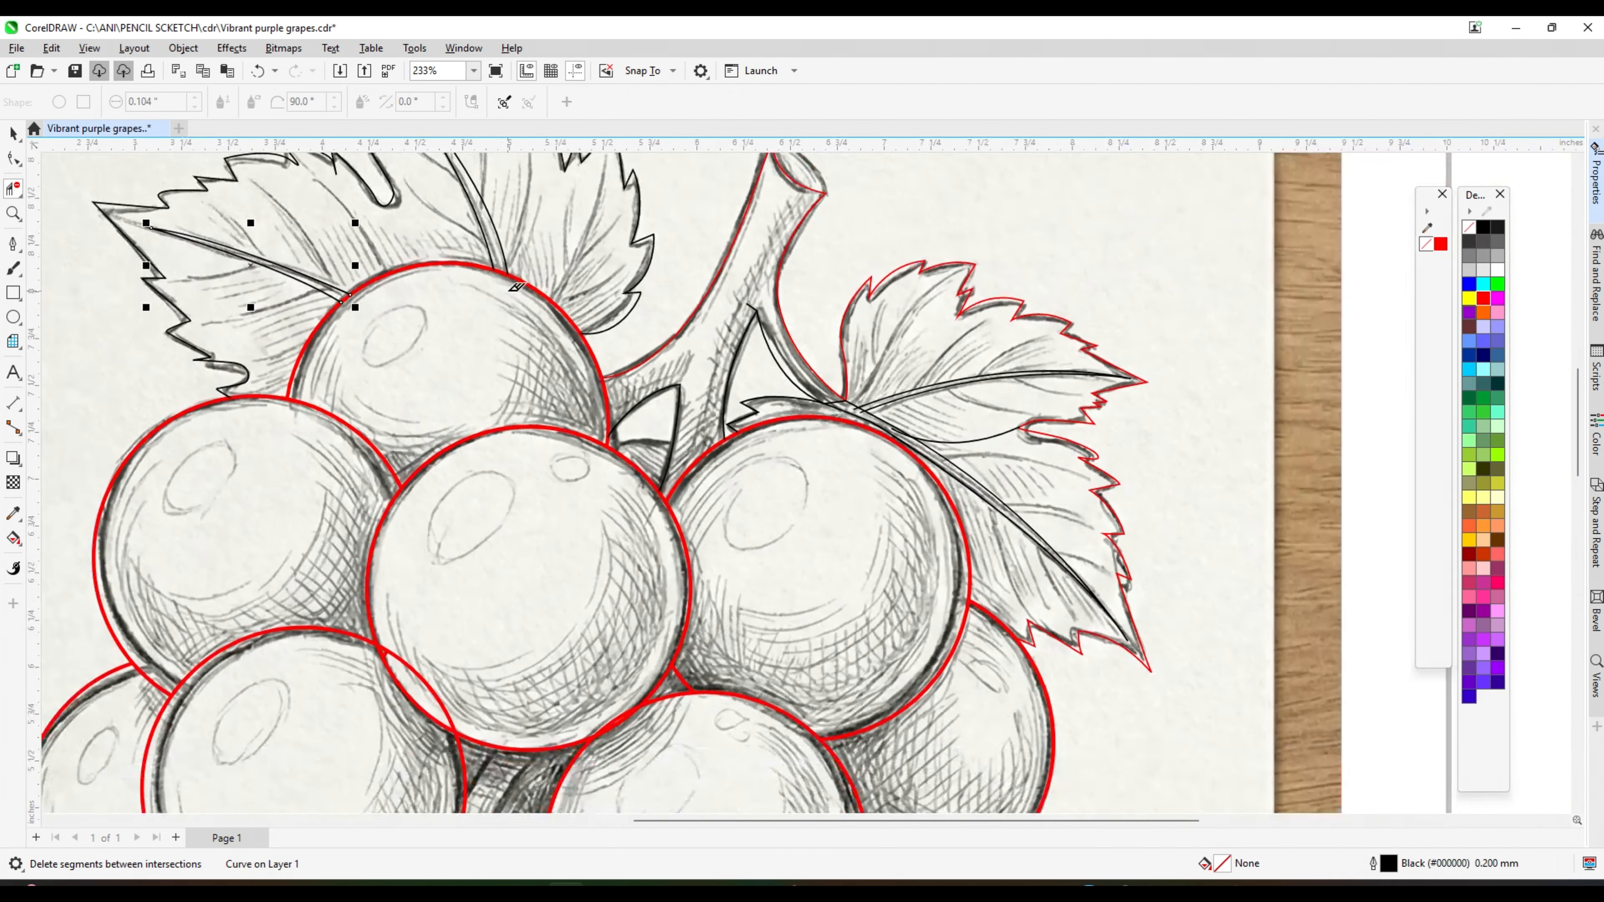
- Examine where the right leaf's veins meet the stem for overlapping line ends
scroll(910, 411, up, 10)
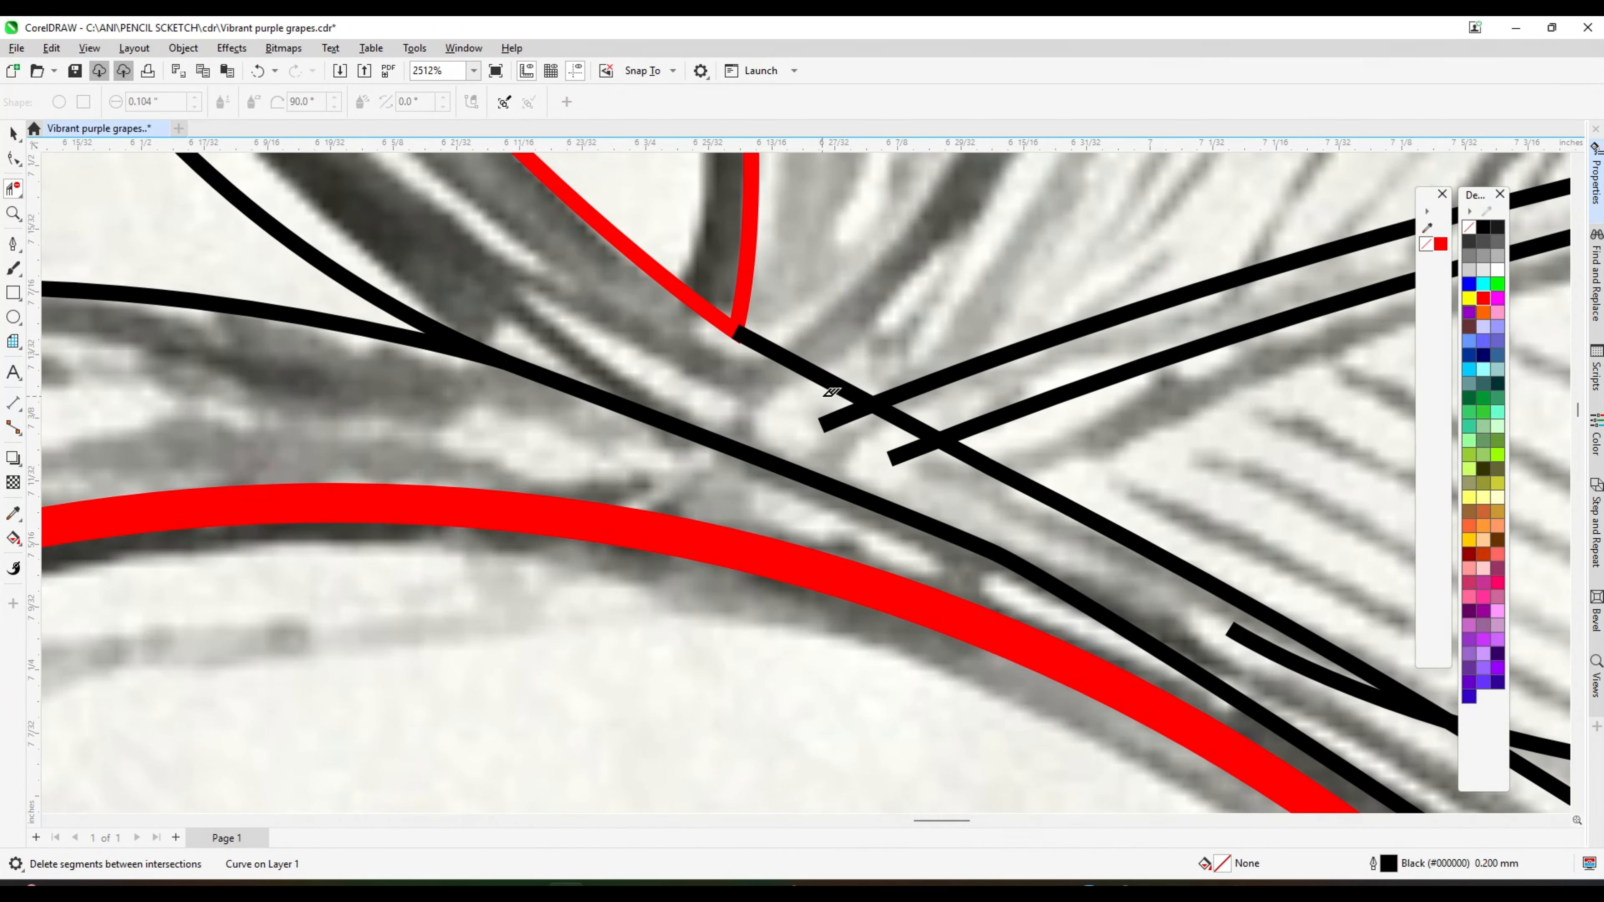
scroll(895, 441, down, 8)
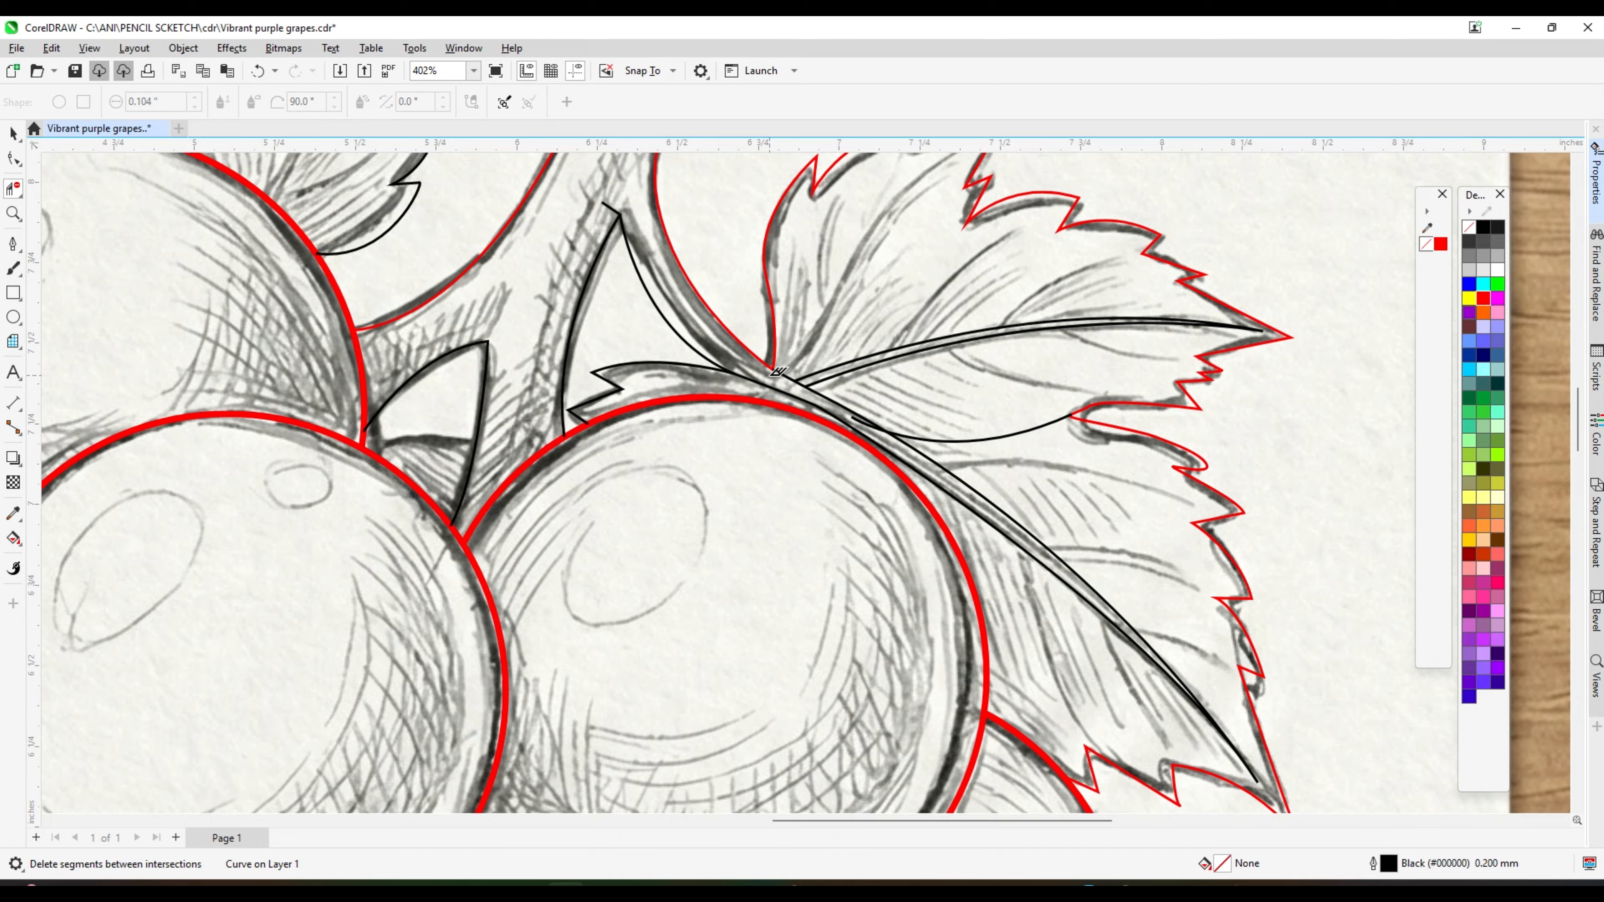
scroll(777, 372, up, 3)
scroll(835, 405, down, 5)
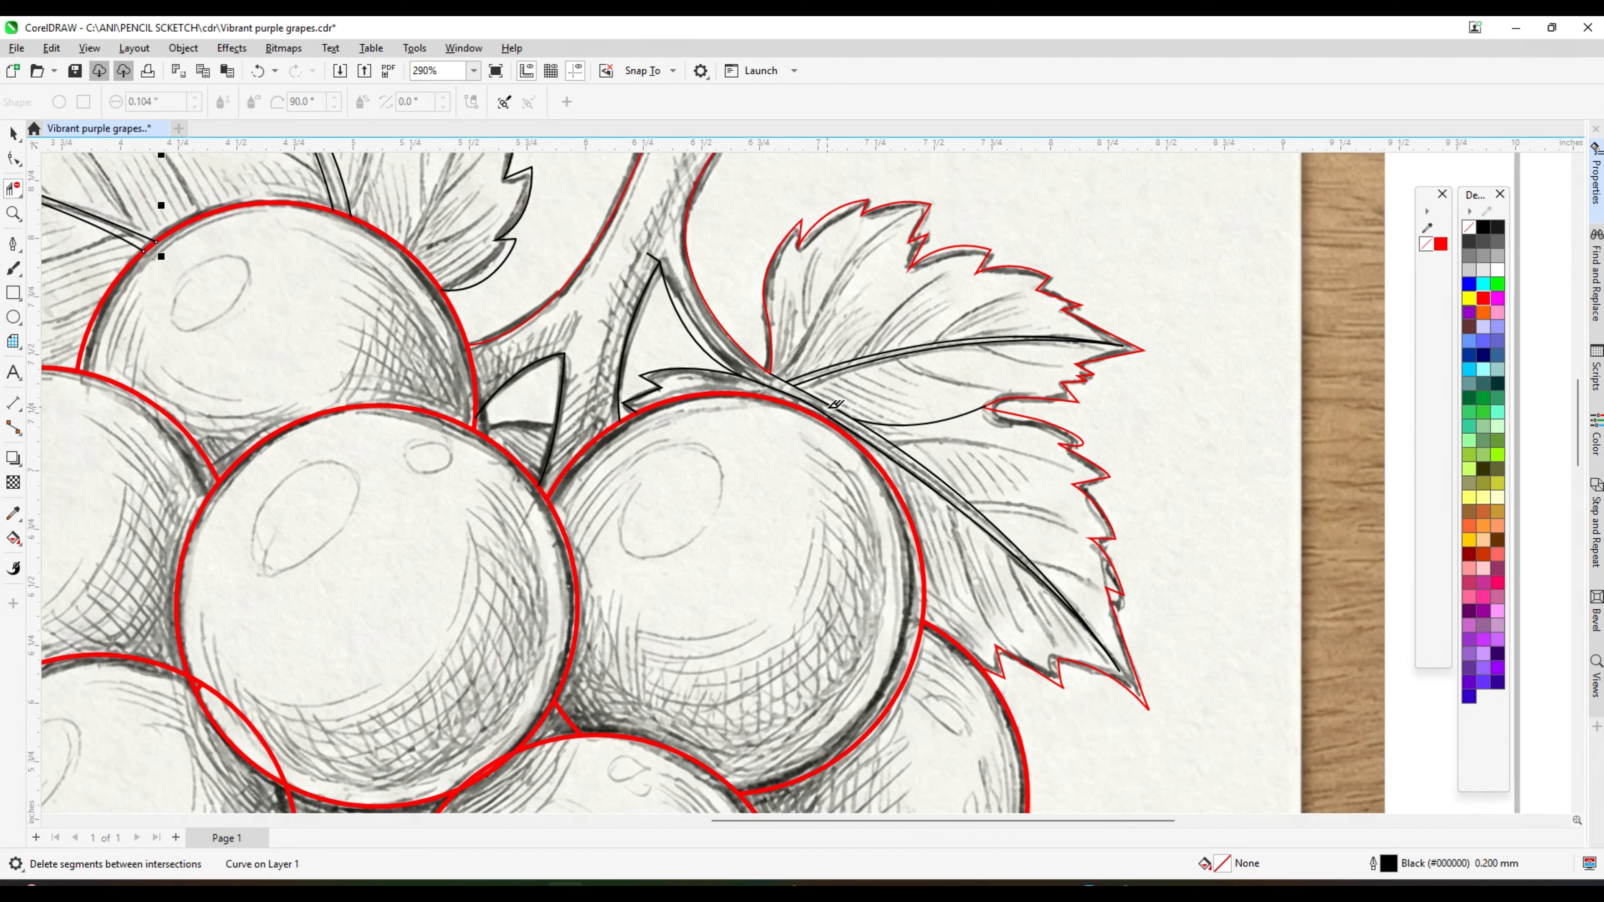
scroll(1062, 349, up, 1)
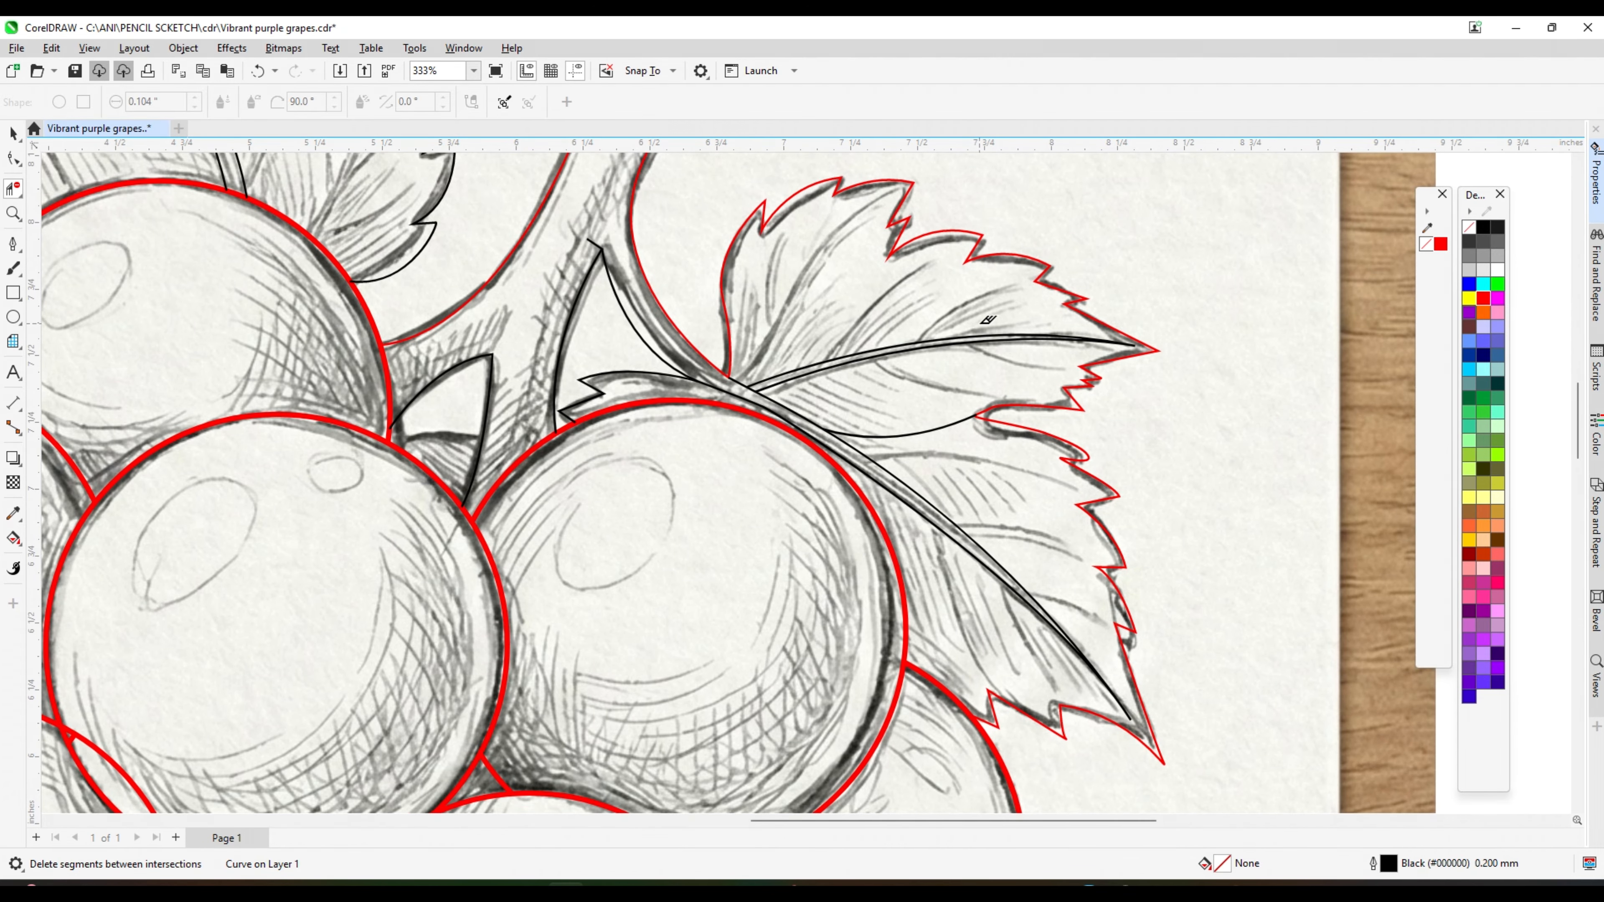
scroll(972, 319, up, 2)
scroll(715, 303, down, 6)
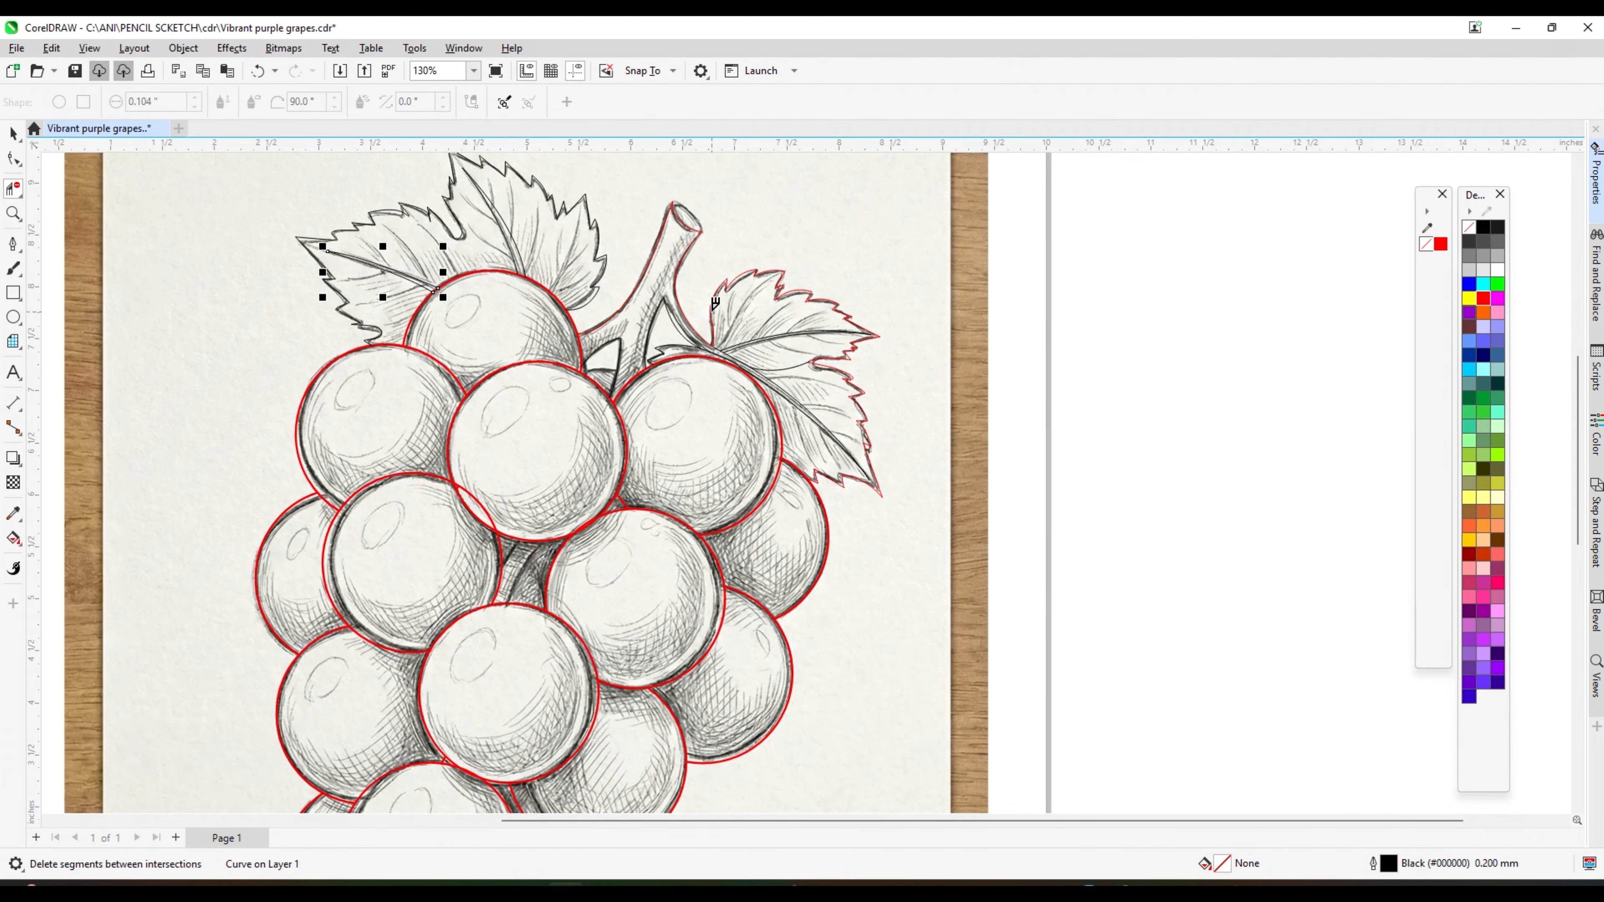
scroll(753, 294, down, 4)
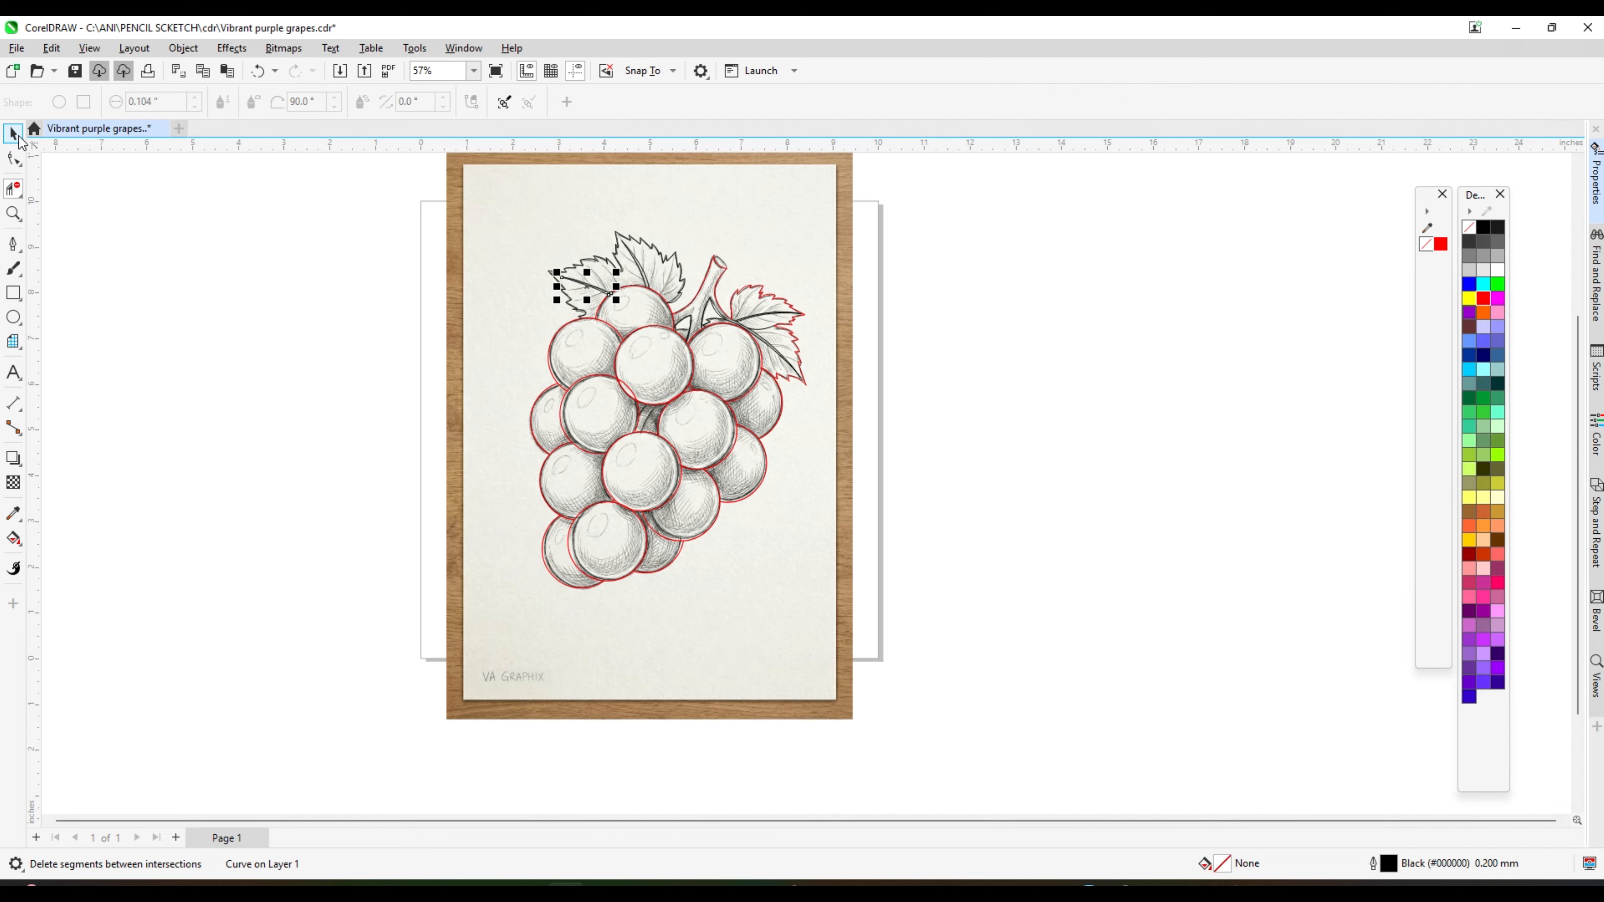
- Select the sketch with all its traced lines and place a copy far to the left of the page, centred at about X -19.17 in
click(14, 134)
scroll(734, 294, down, 3)
drag(491, 186, 976, 625)
drag(831, 429, 198, 429)
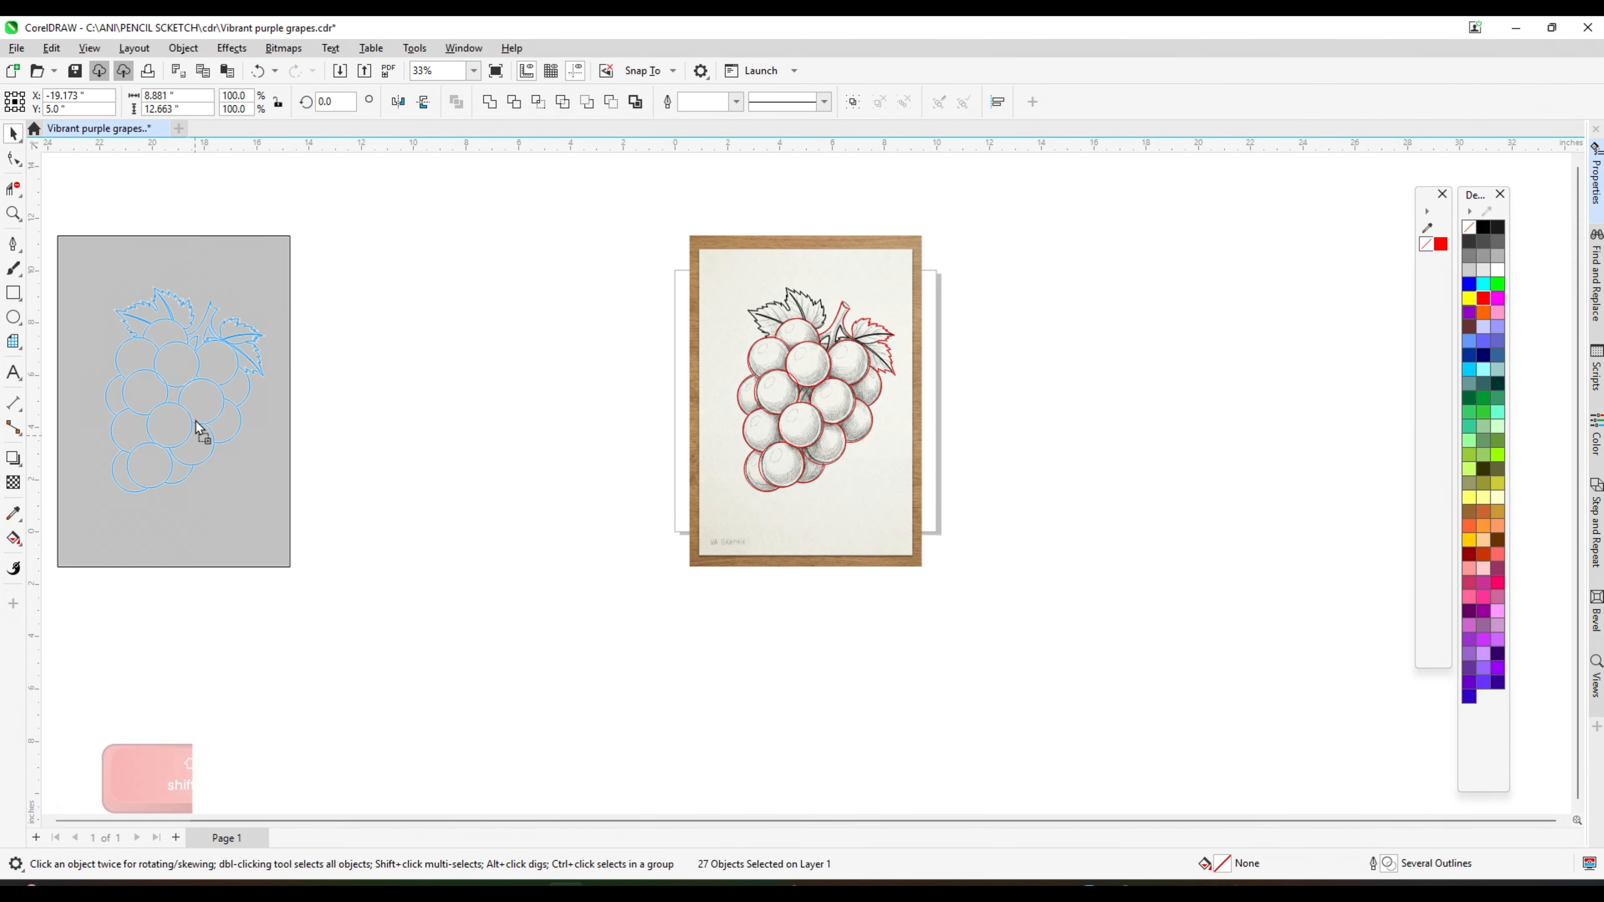
- Try to move the sketch image off the traced lines to the left of the page
scroll(886, 294, up, 2)
drag(843, 235, 431, 239)
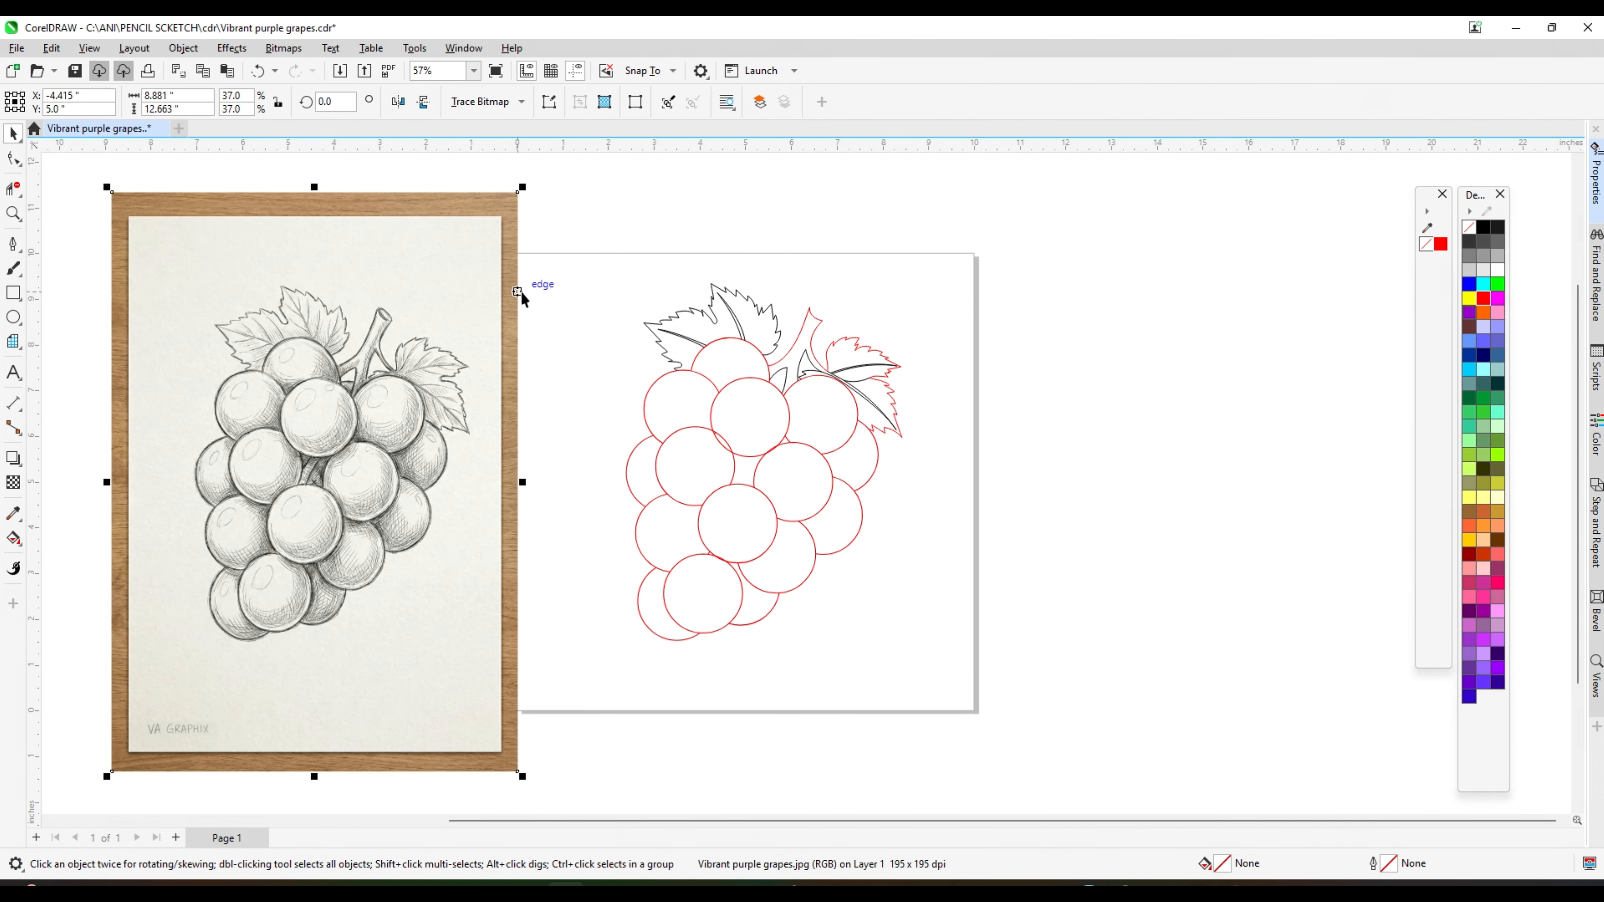
key(ctrl+z)
- Use Virtual Segment Delete to remove the middle-left circle's arc inside the upper-central grape
scroll(691, 431, up, 7)
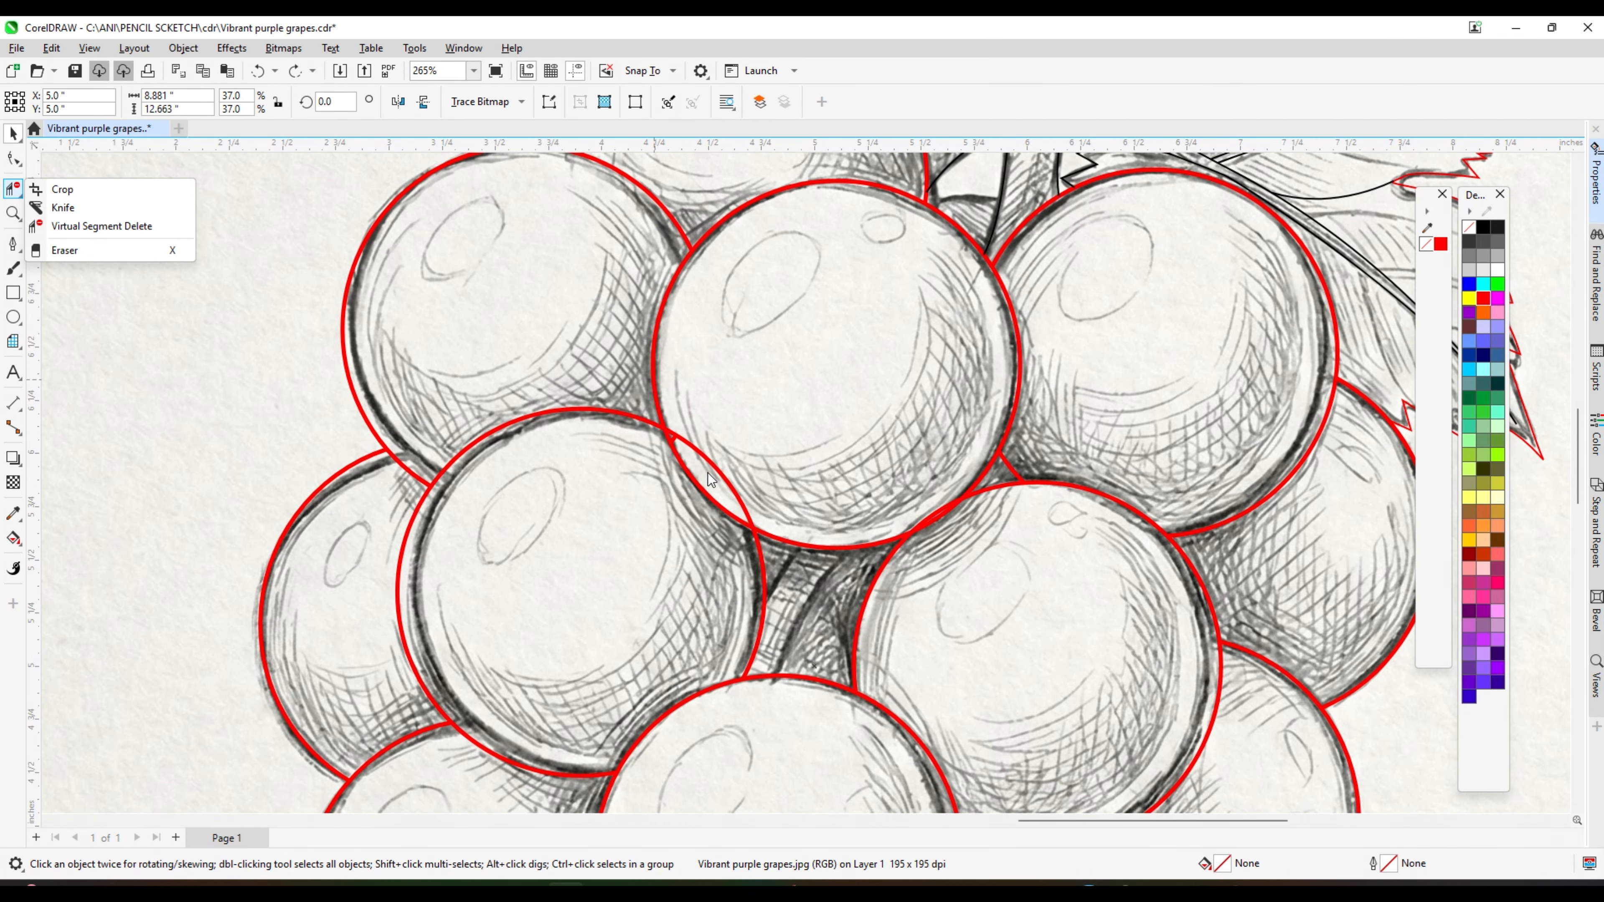
click(101, 226)
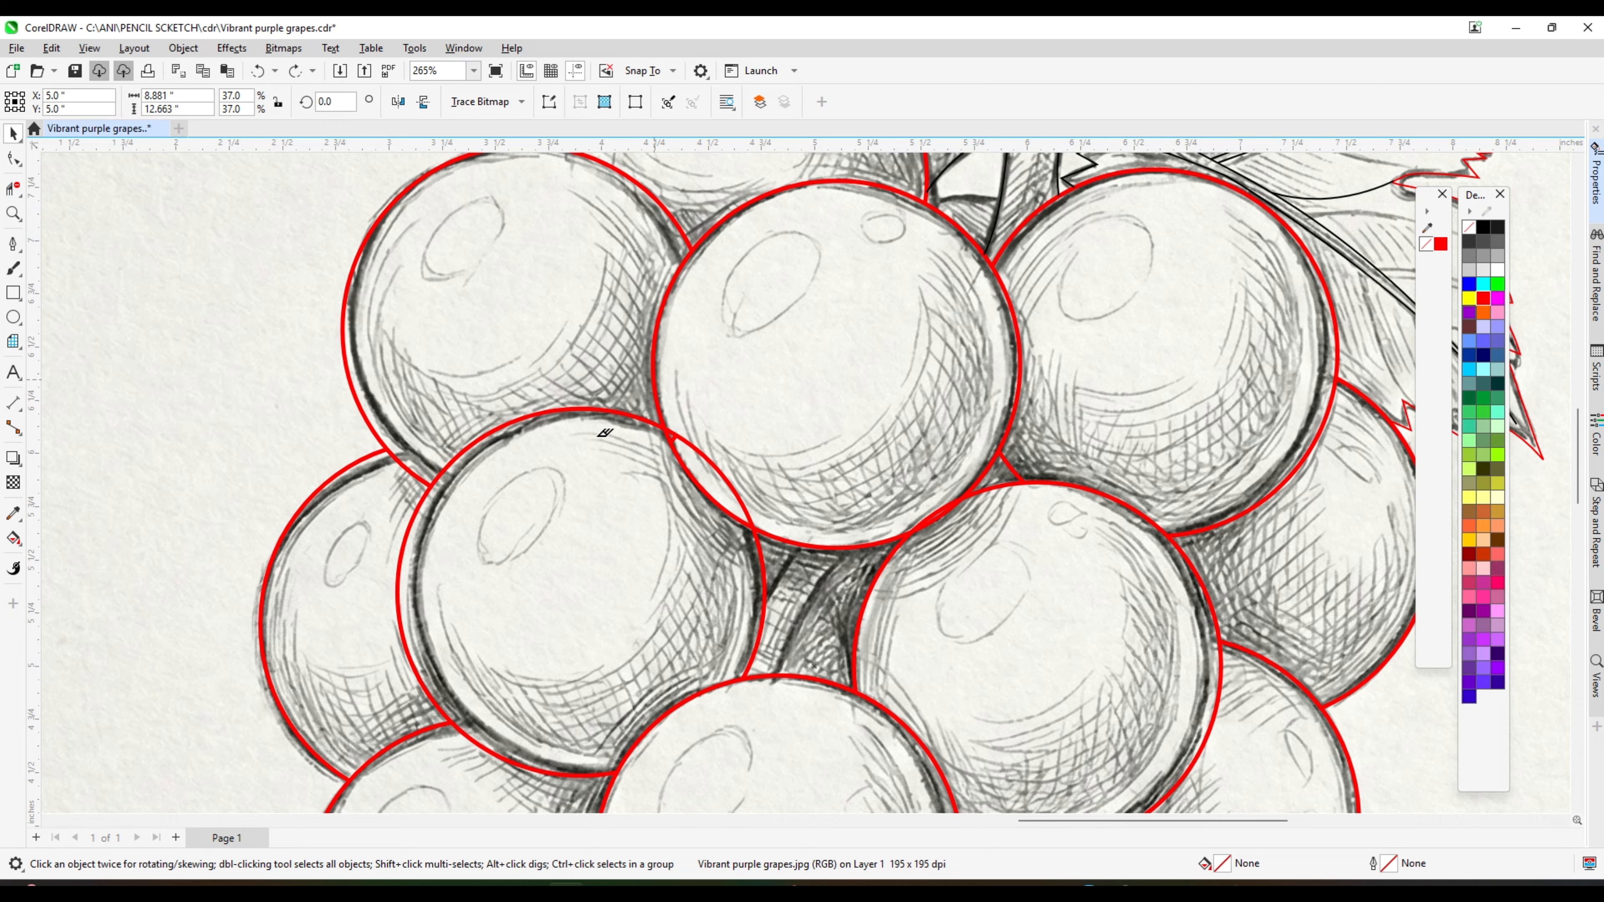
scroll(665, 431, up, 2)
scroll(663, 435, up, 3)
click(664, 438)
scroll(669, 422, down, 6)
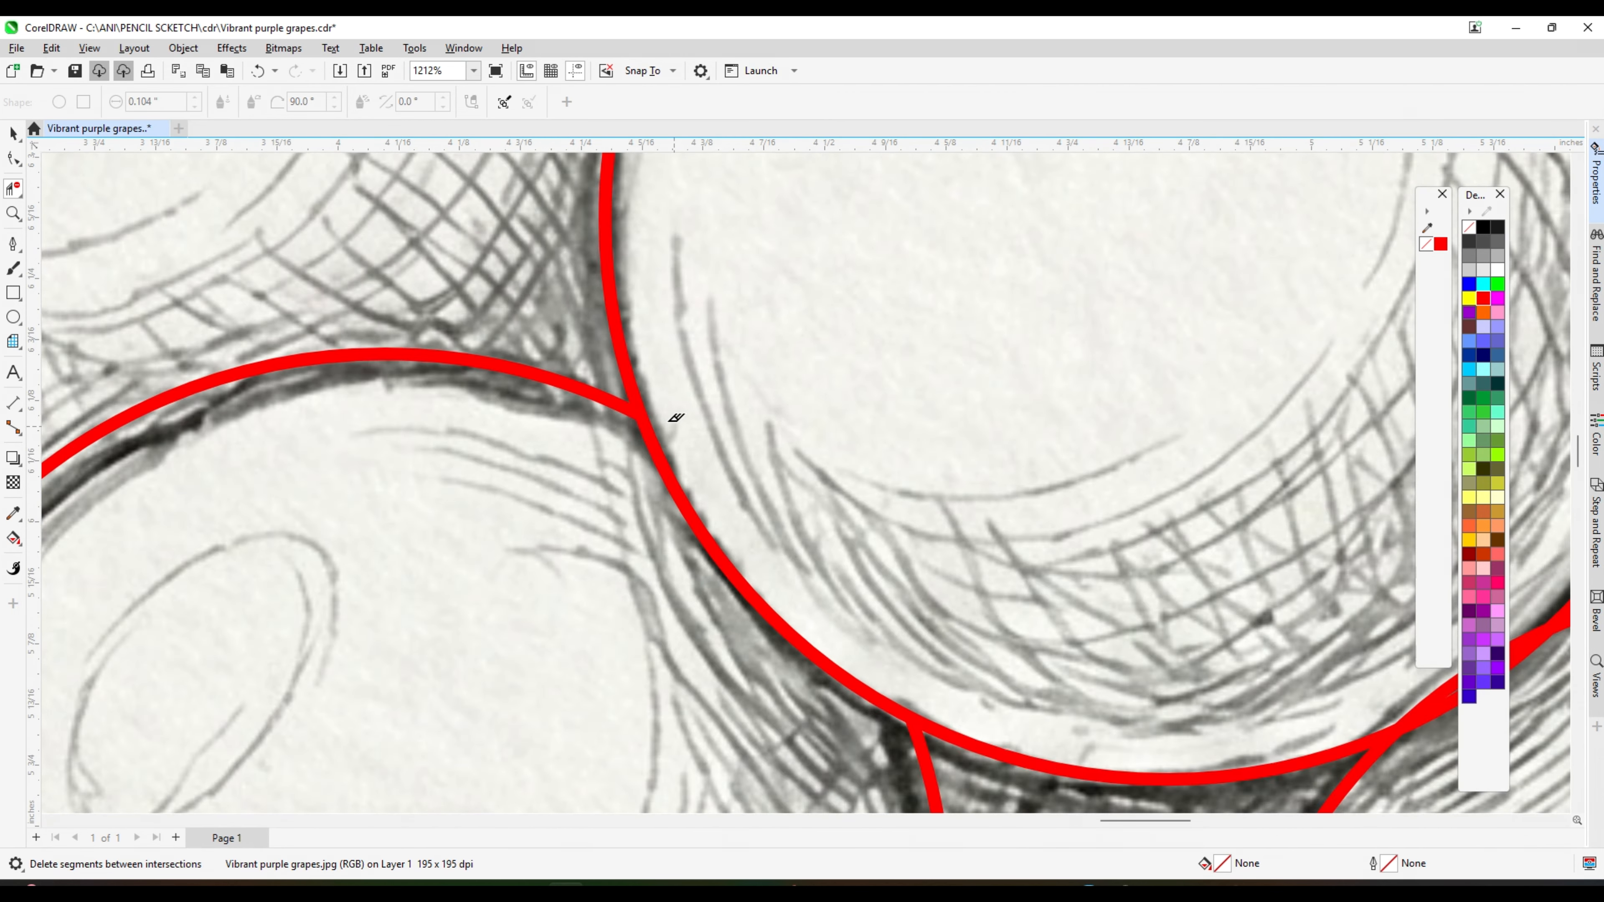
scroll(792, 387, down, 3)
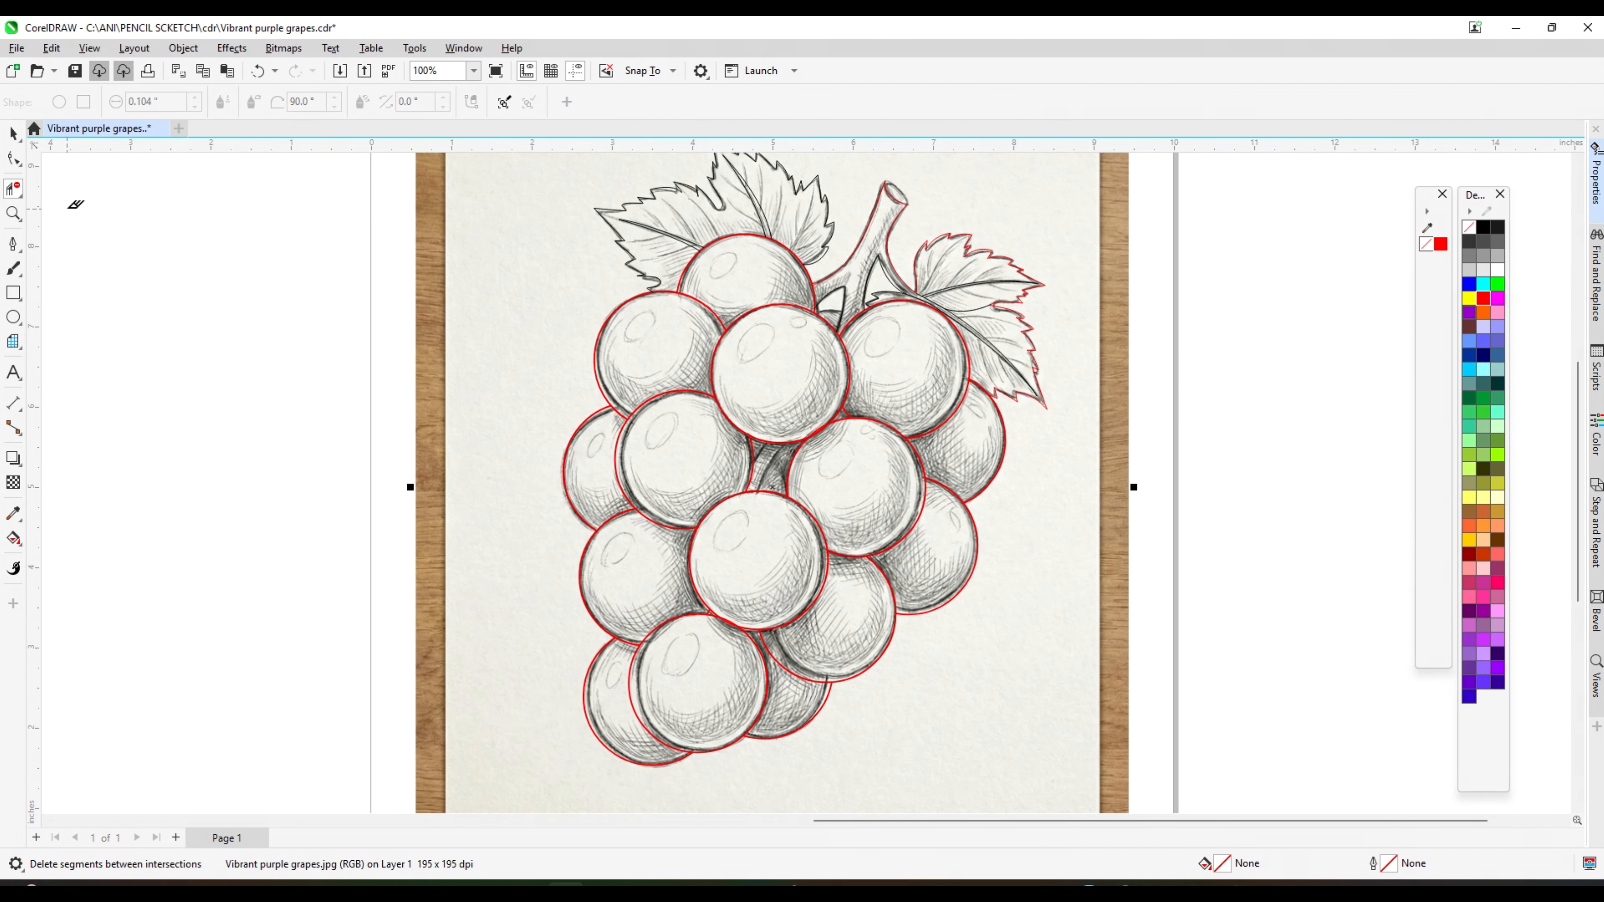
- Move the sketch image off the traced lines to just left of the page, centred at about X -4.71 in
click(11, 135)
scroll(1003, 425, down, 1)
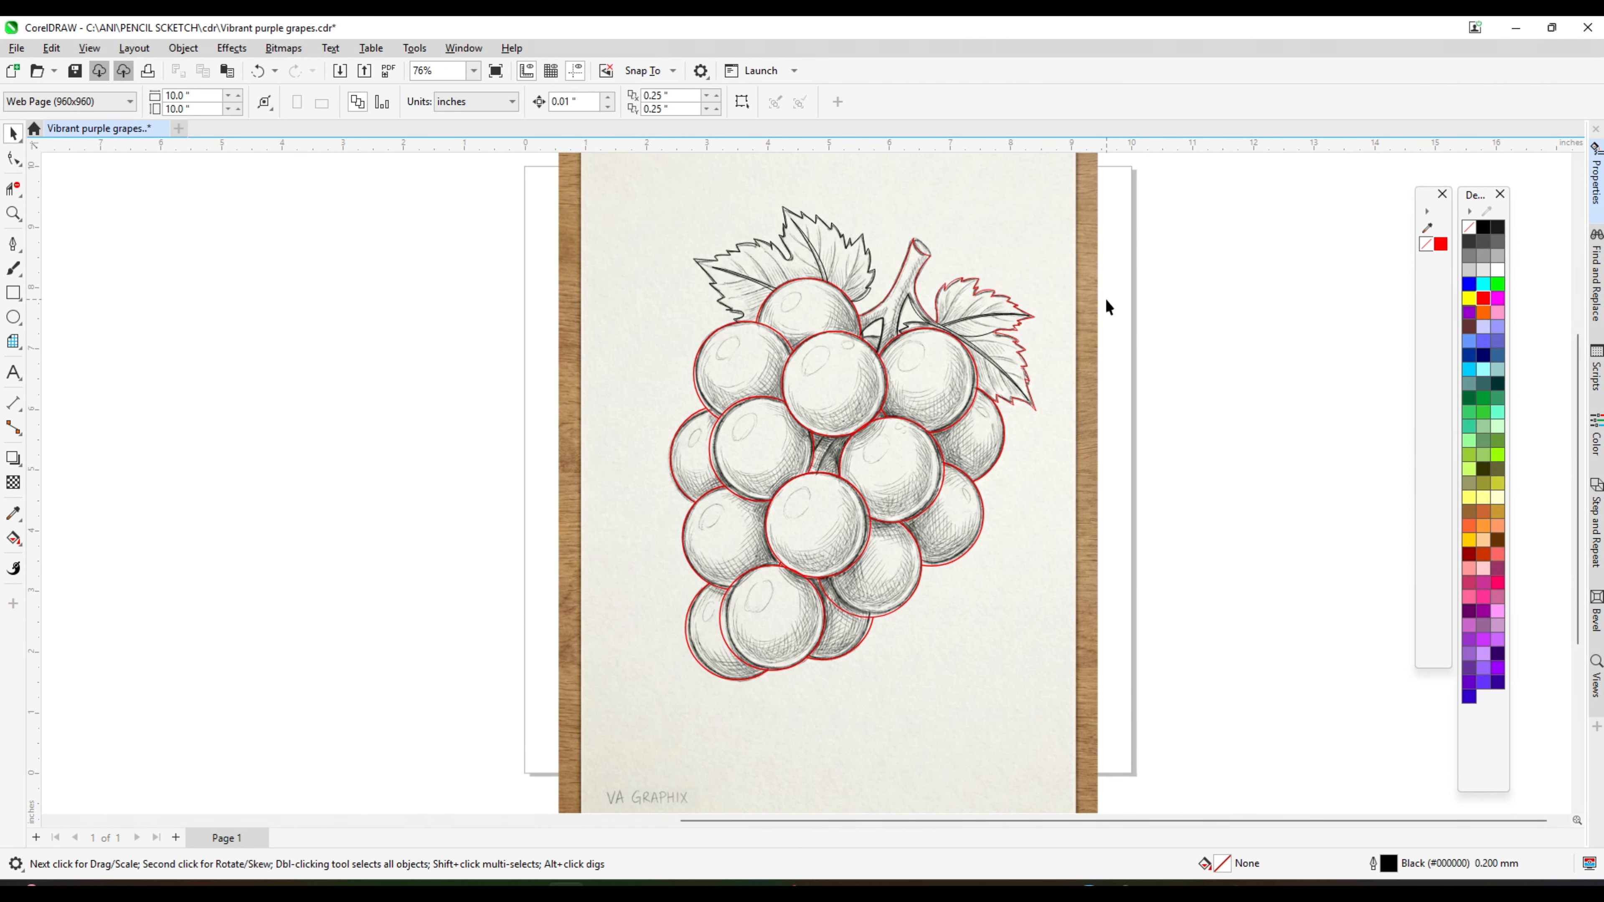
drag(1087, 300, 499, 299)
scroll(834, 348, down, 2)
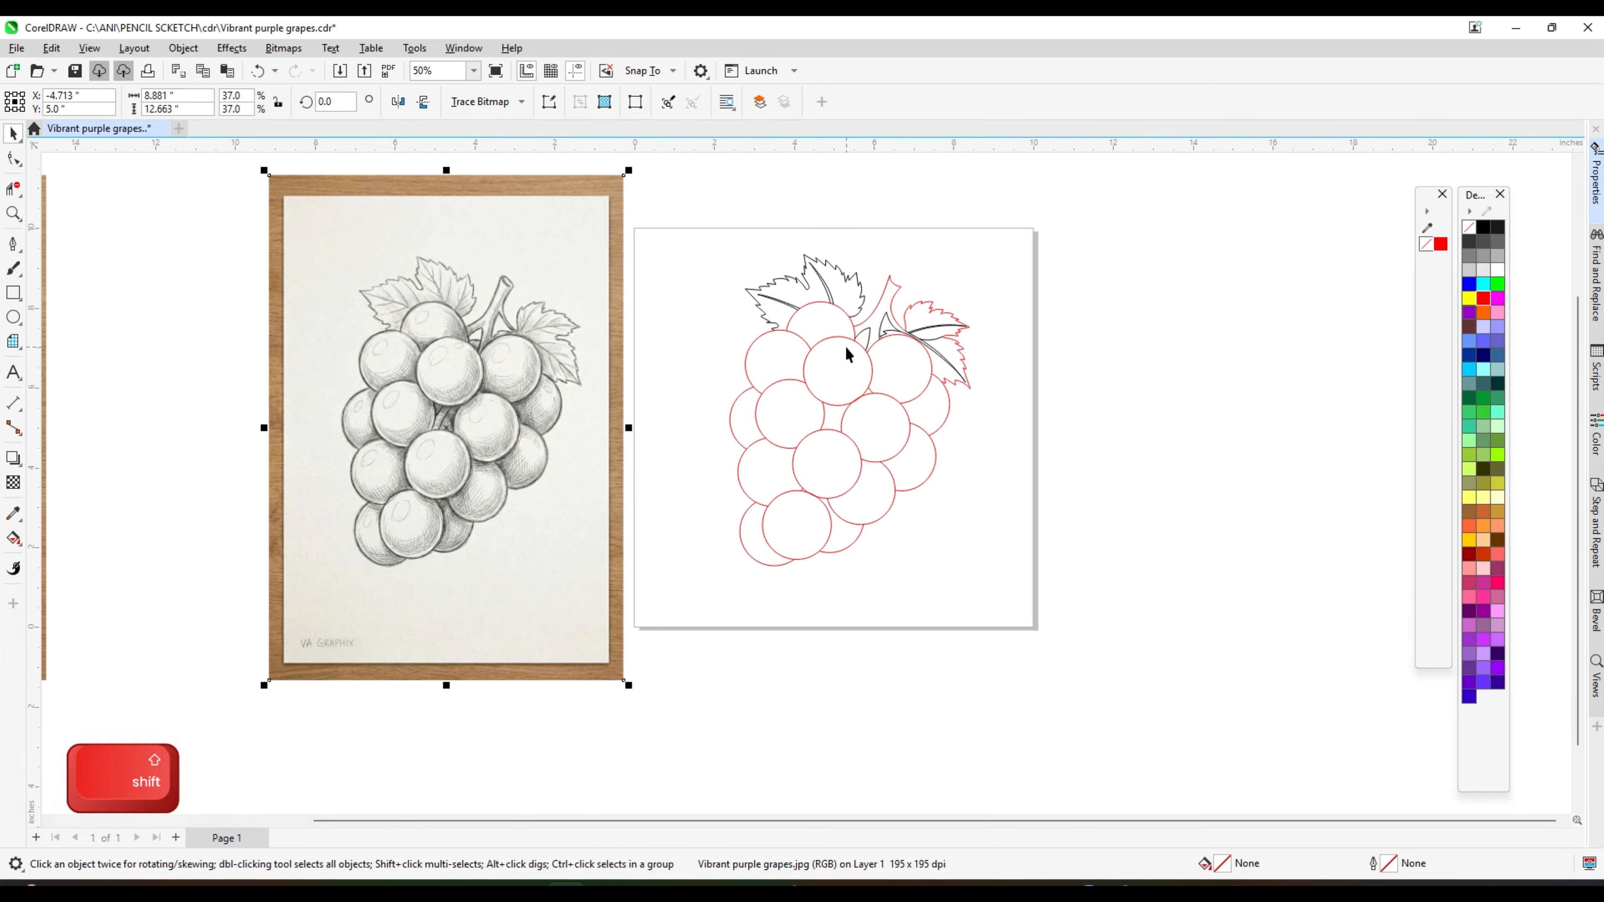
scroll(849, 352, up, 1)
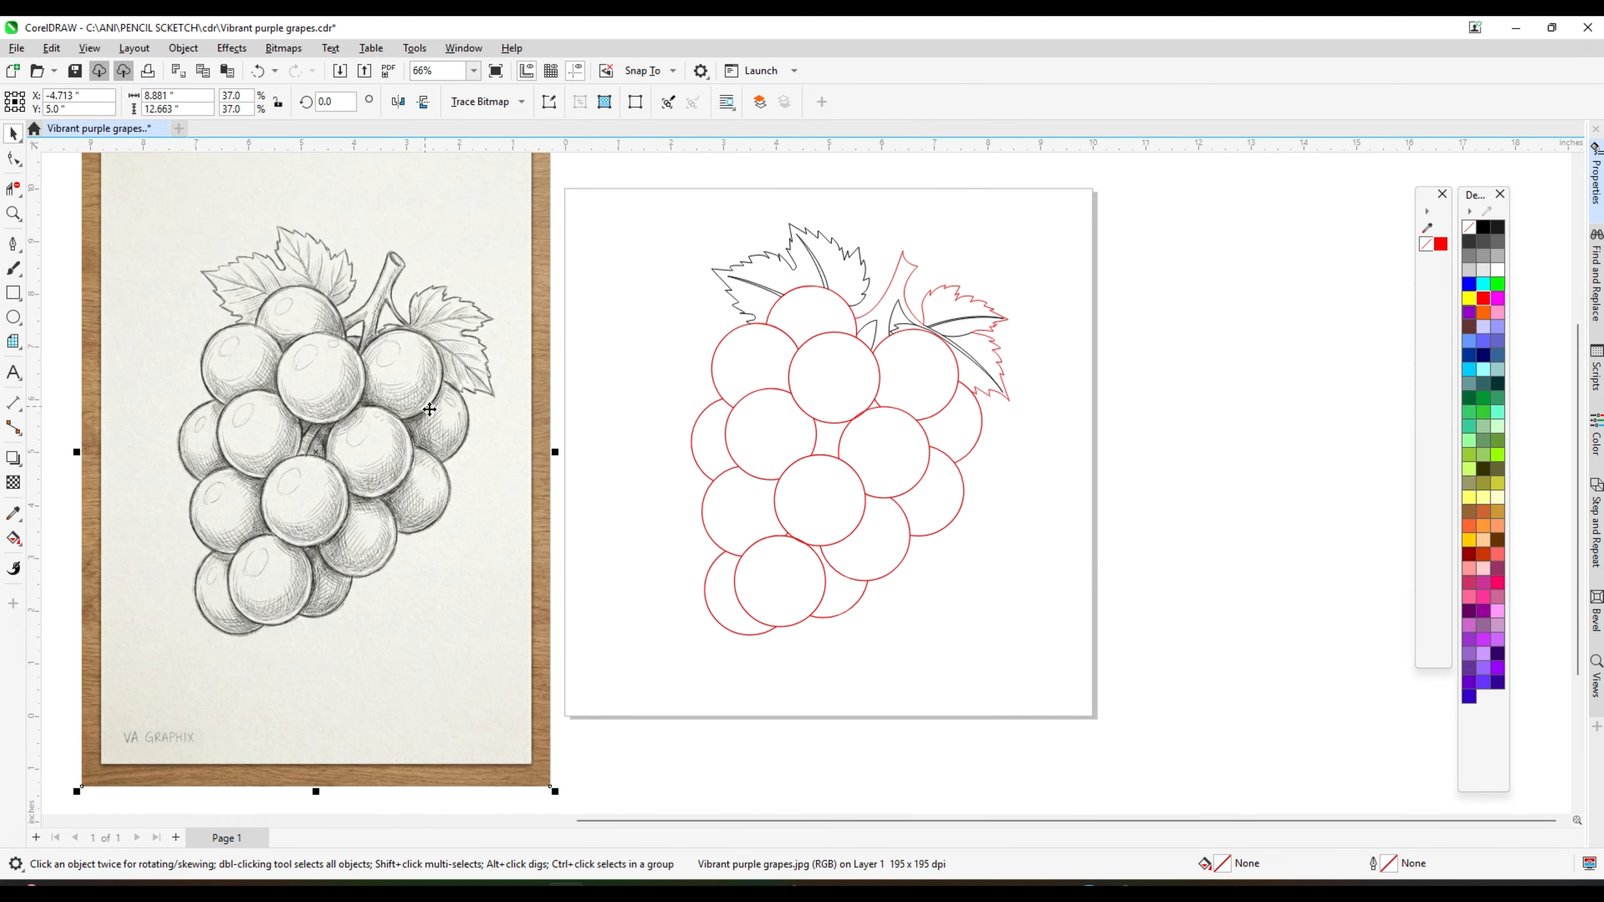
- Apply Smart Fill in green with a 0.2 mm black outline to the left leaf, the stem and both parts of the right leaf
click(19, 539)
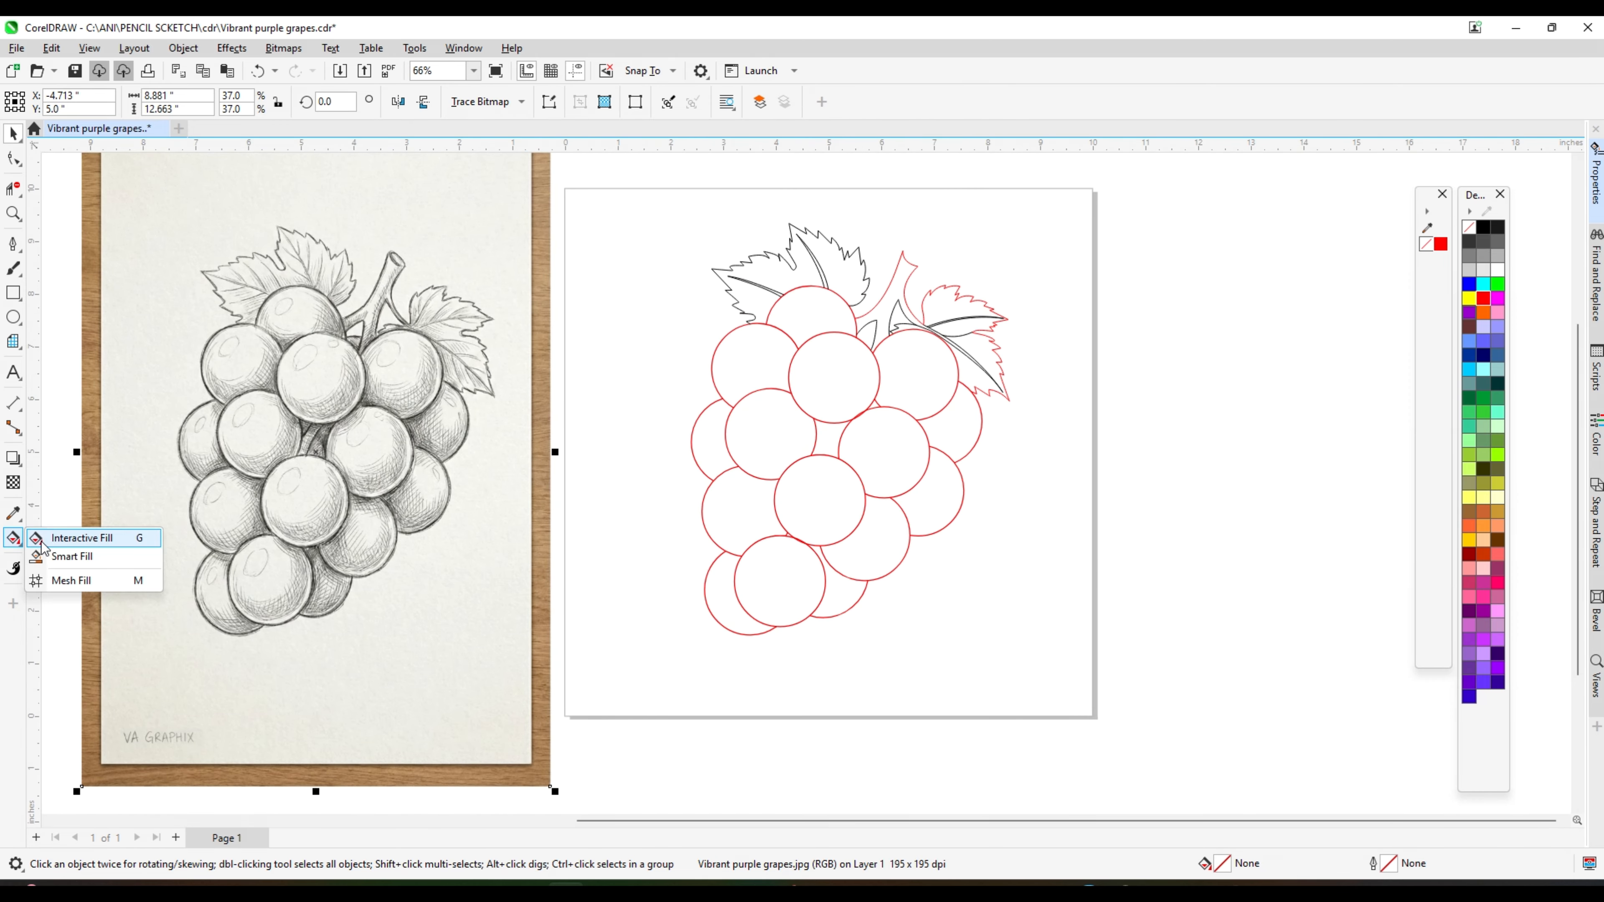
click(63, 556)
click(842, 274)
scroll(842, 274, up, 2)
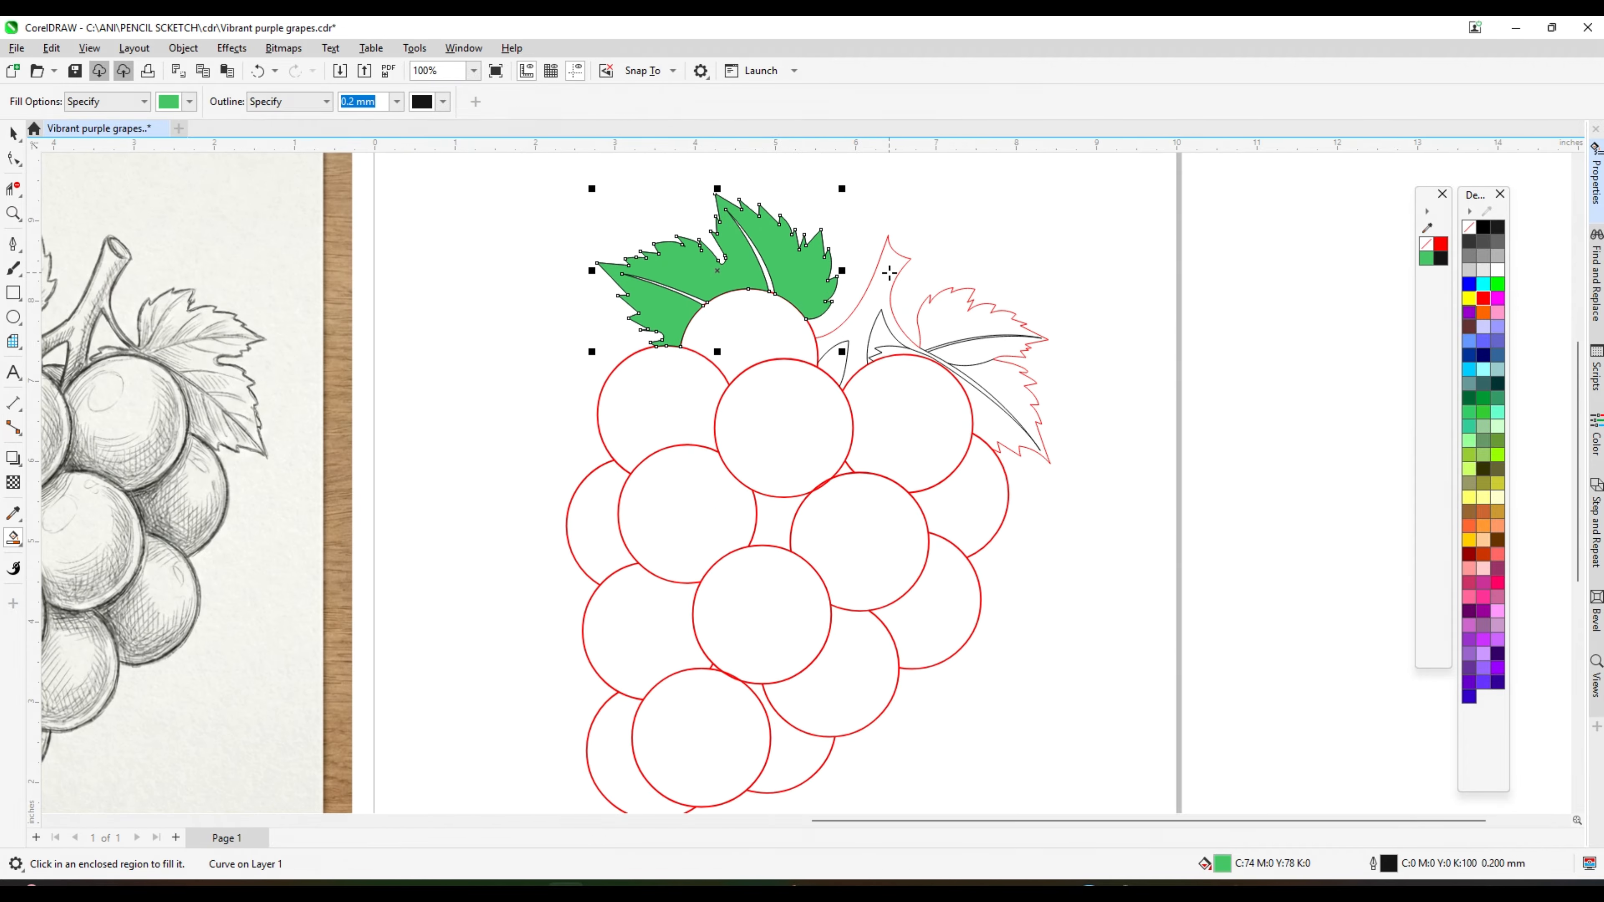
click(890, 272)
click(941, 313)
scroll(939, 359, up, 1)
click(849, 354)
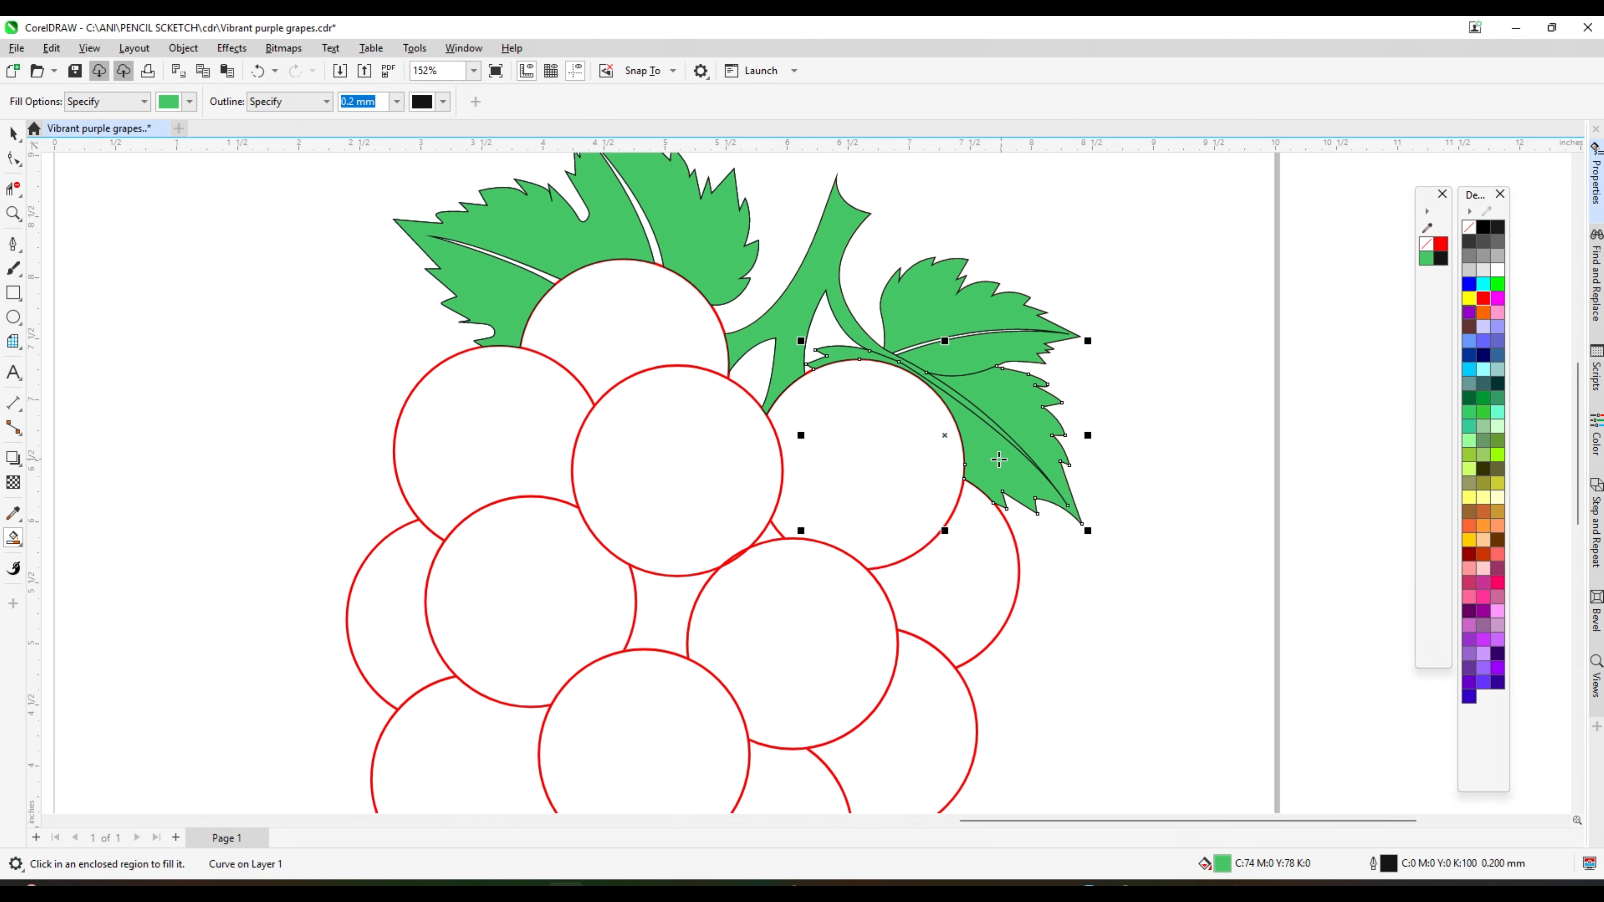
- Smart Fill the upper-right, upper-central, topmost, upper-left and middle-left grapes with the same green
click(921, 433)
click(708, 429)
click(627, 340)
click(531, 456)
click(537, 571)
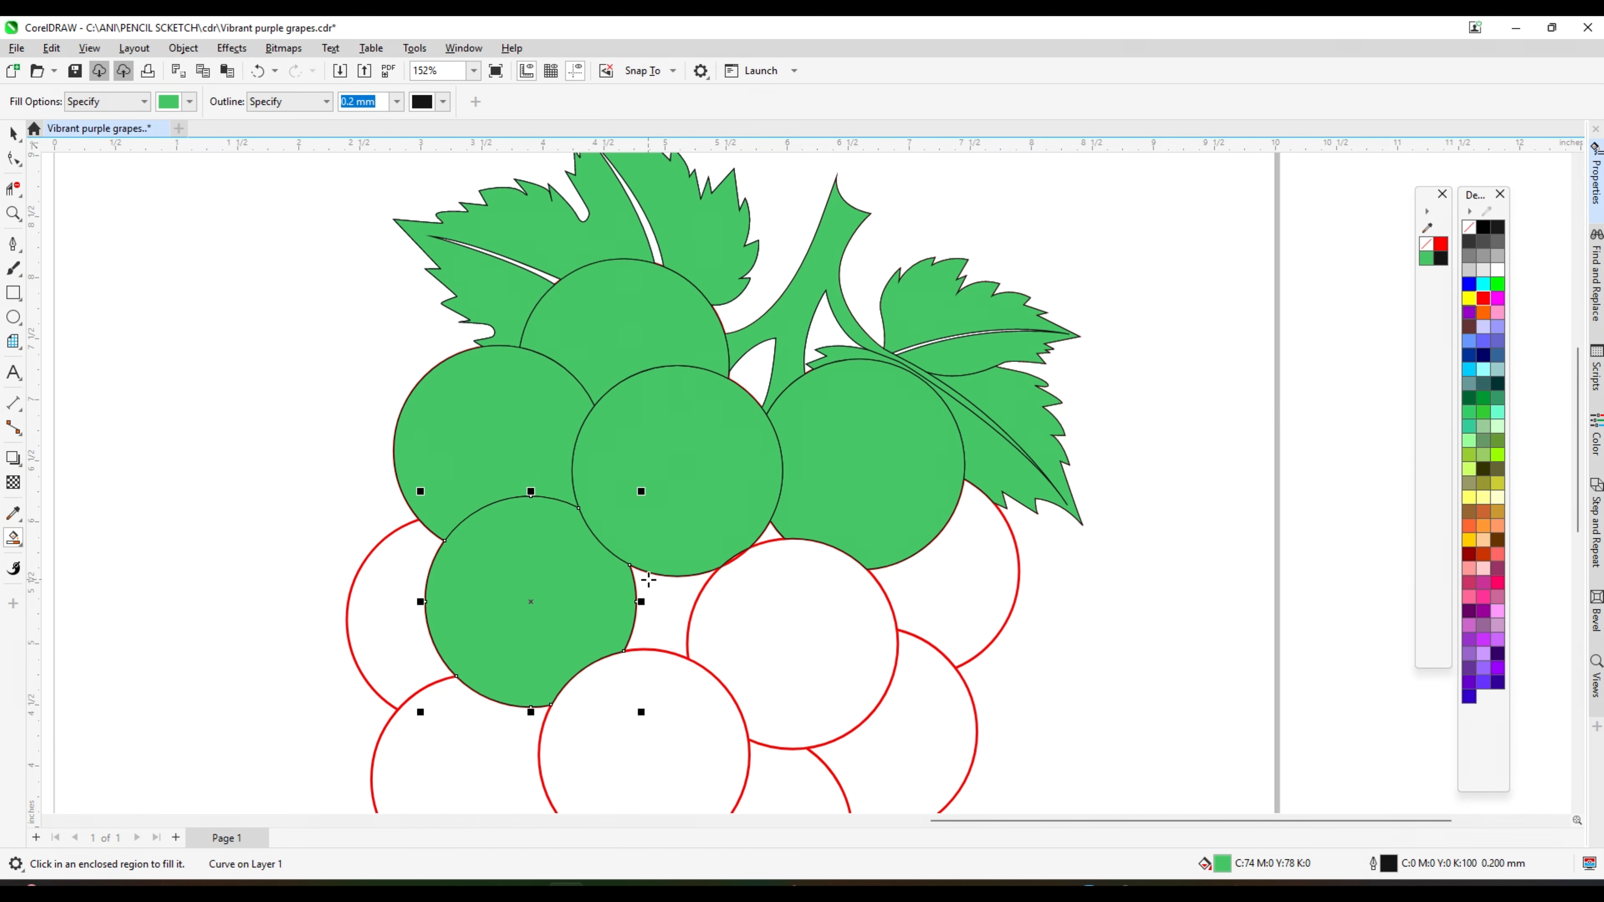
- Smart Fill the gaps between the central grapes, the middle-right and lower-central front grapes, and the three grapes behind them on the right
scroll(651, 579, down, 1)
click(657, 595)
click(756, 619)
click(663, 689)
click(732, 749)
click(839, 709)
click(869, 578)
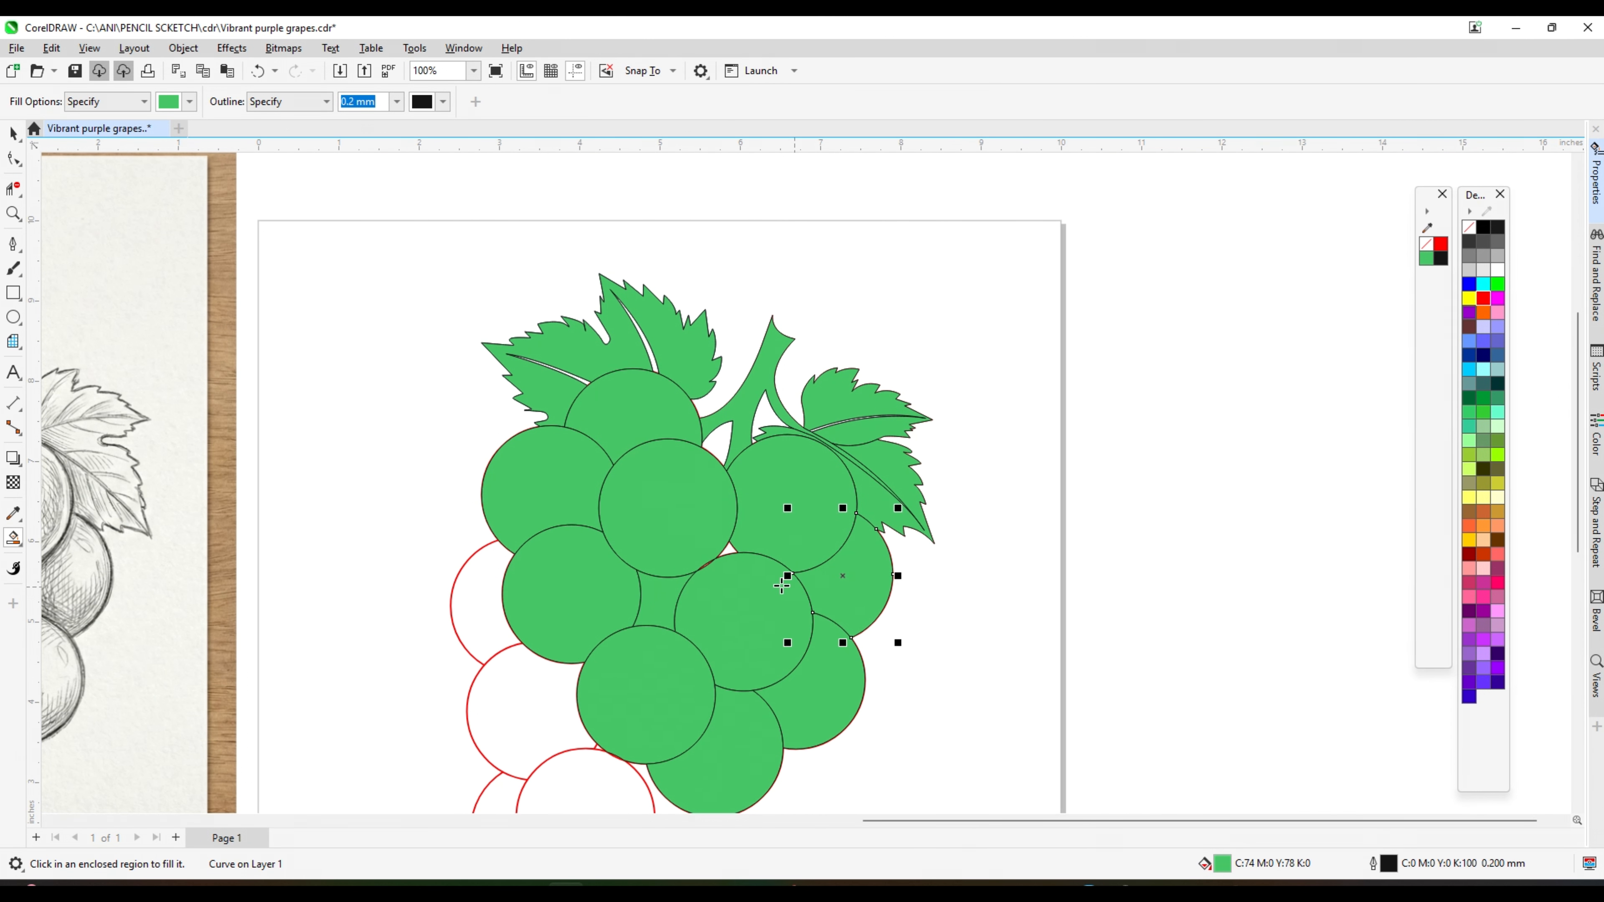
scroll(723, 554, up, 4)
click(727, 547)
scroll(699, 581, down, 4)
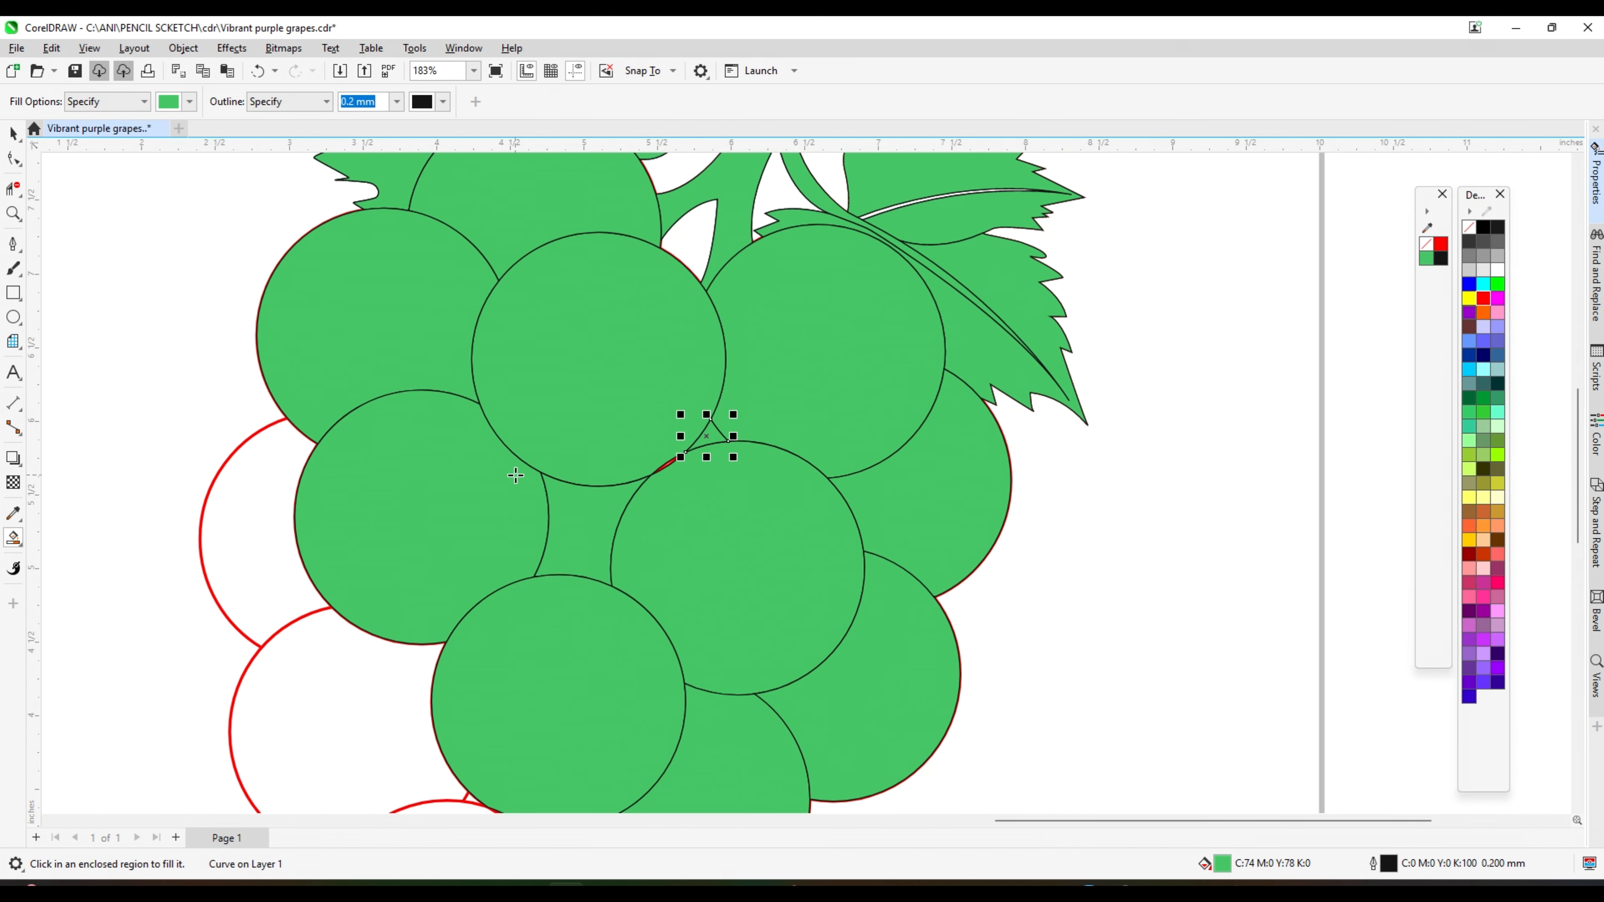
- Smart Fill the two outer grapes on the left side and the three bottom grapes with green
click(338, 510)
click(357, 624)
click(474, 720)
click(387, 751)
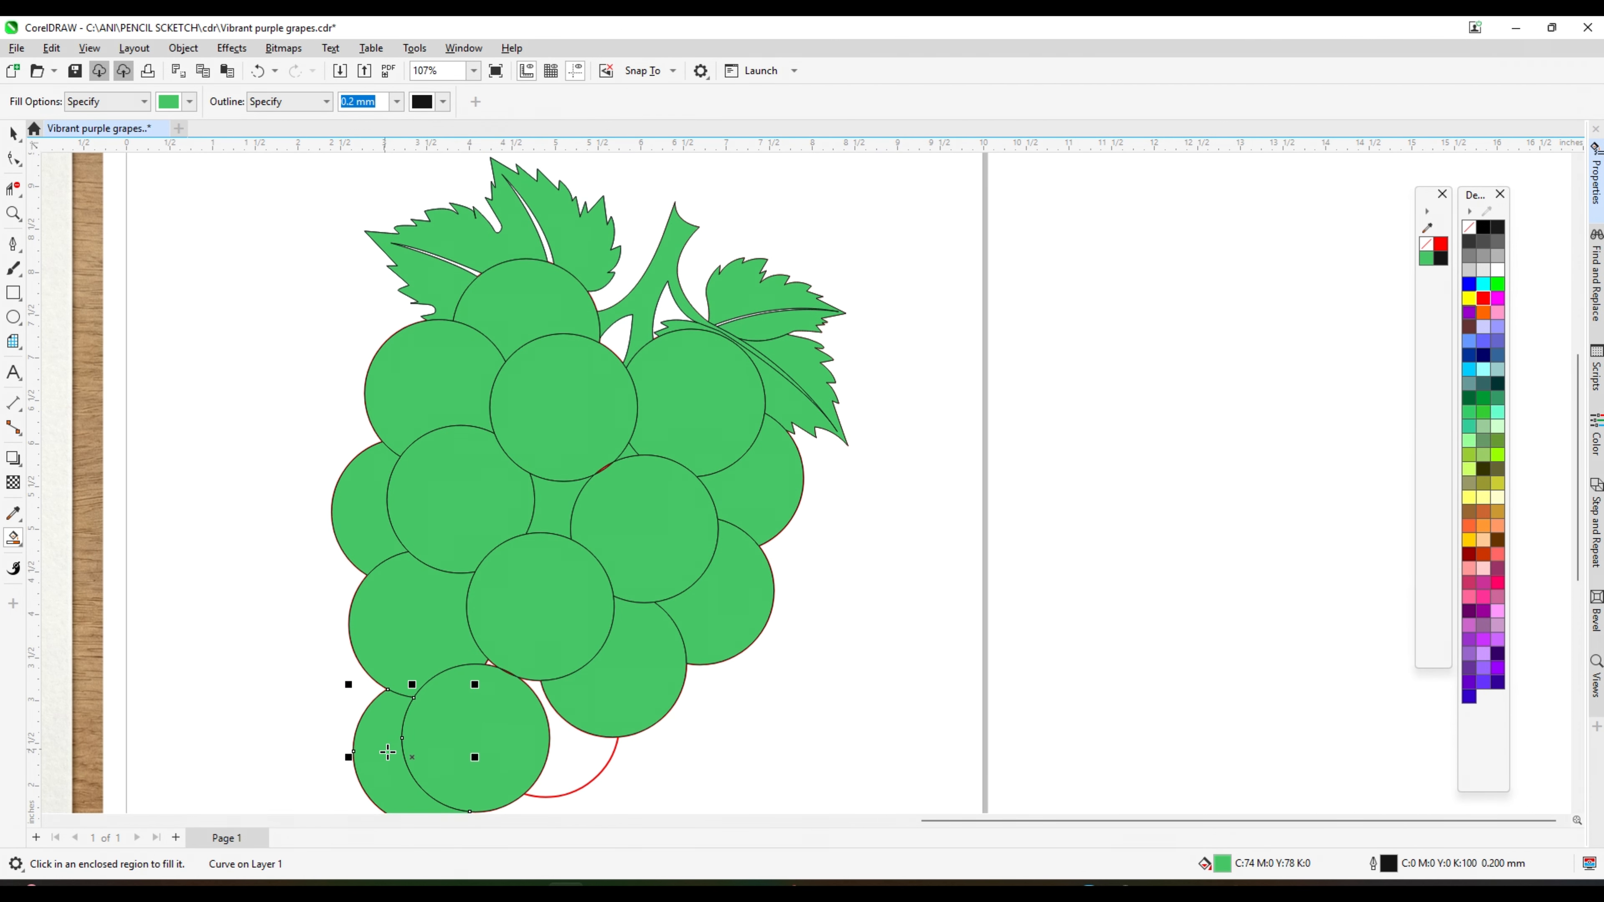
click(586, 756)
- Try to delete the leftover red segment where the upper-central and middle-right grapes overlap
scroll(586, 755, down, 2)
scroll(707, 454, up, 6)
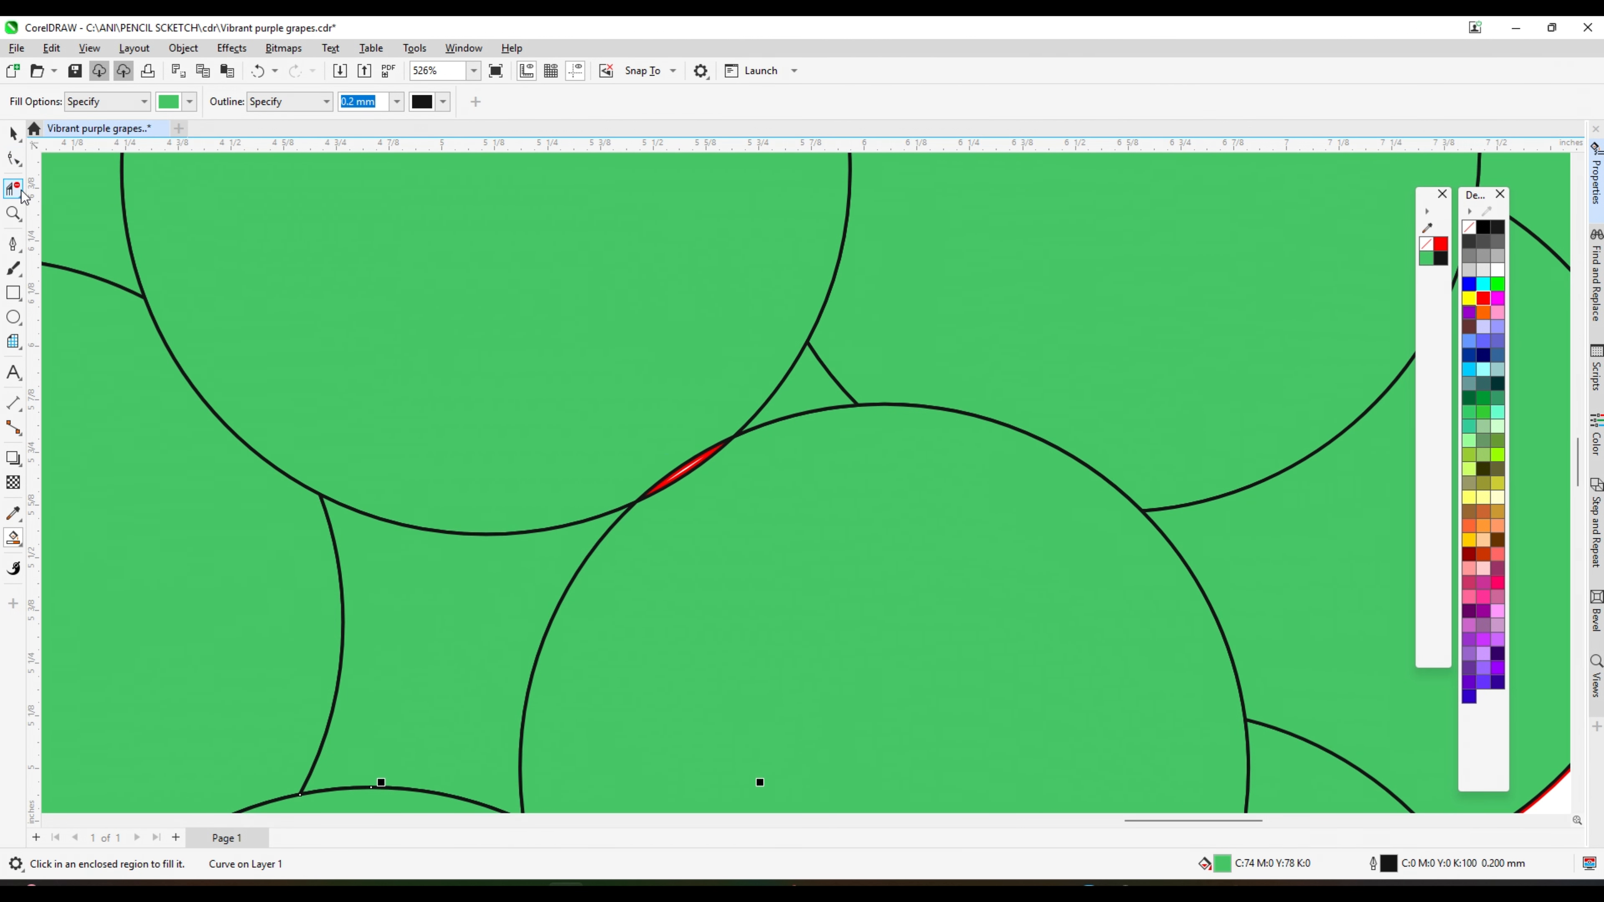
click(20, 196)
click(70, 226)
scroll(708, 461, down, 3)
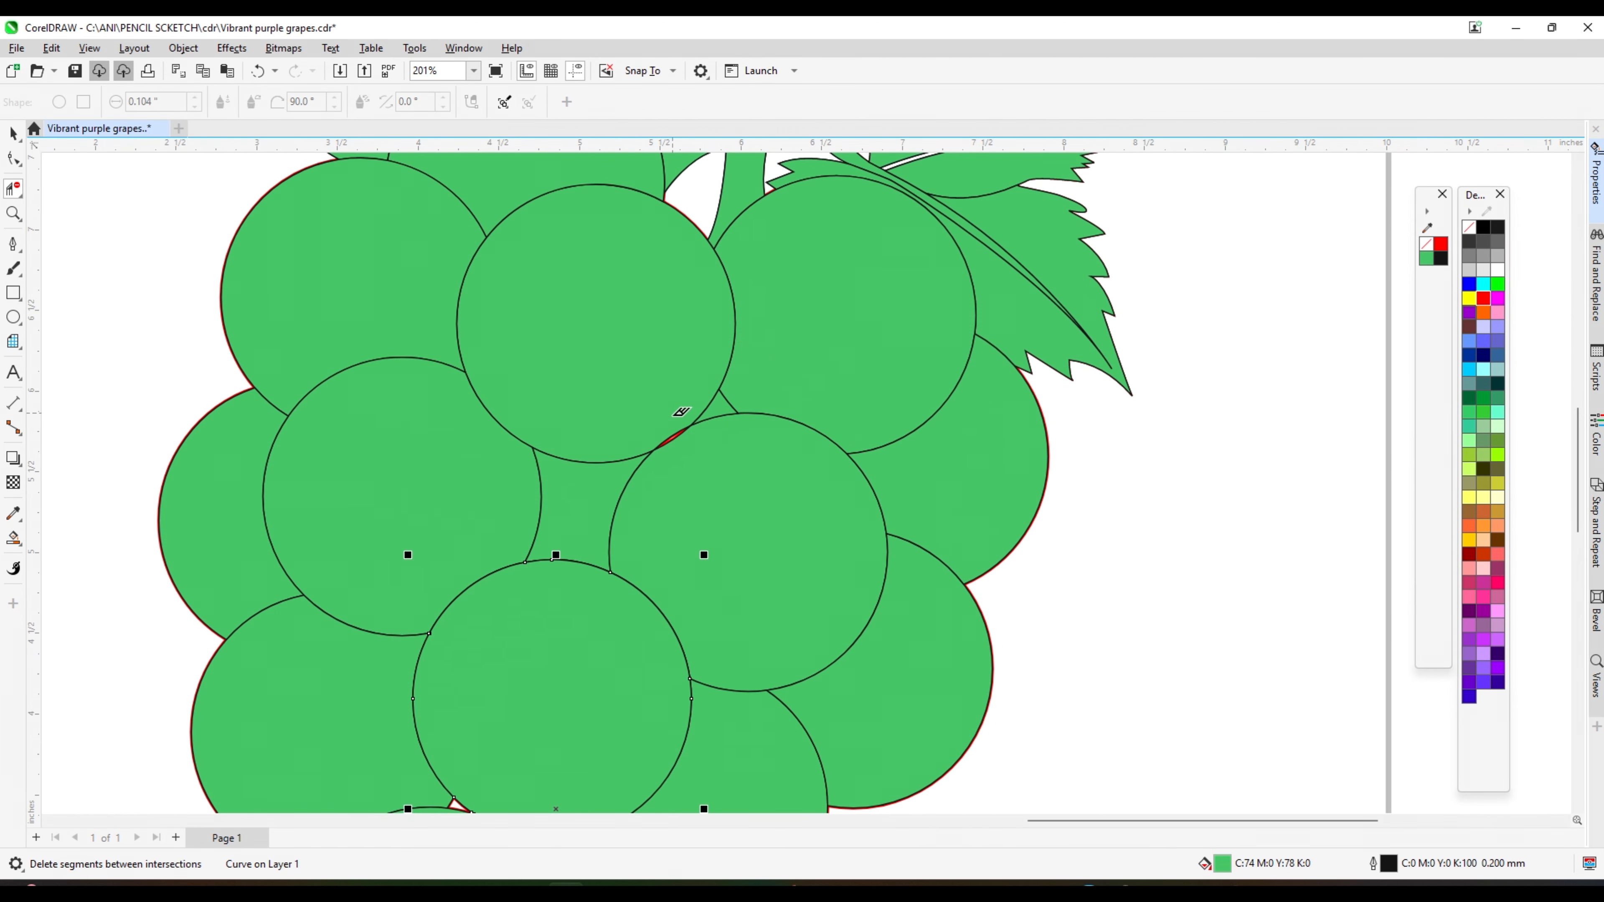
scroll(673, 435, up, 5)
click(676, 436)
scroll(678, 447, down, 2)
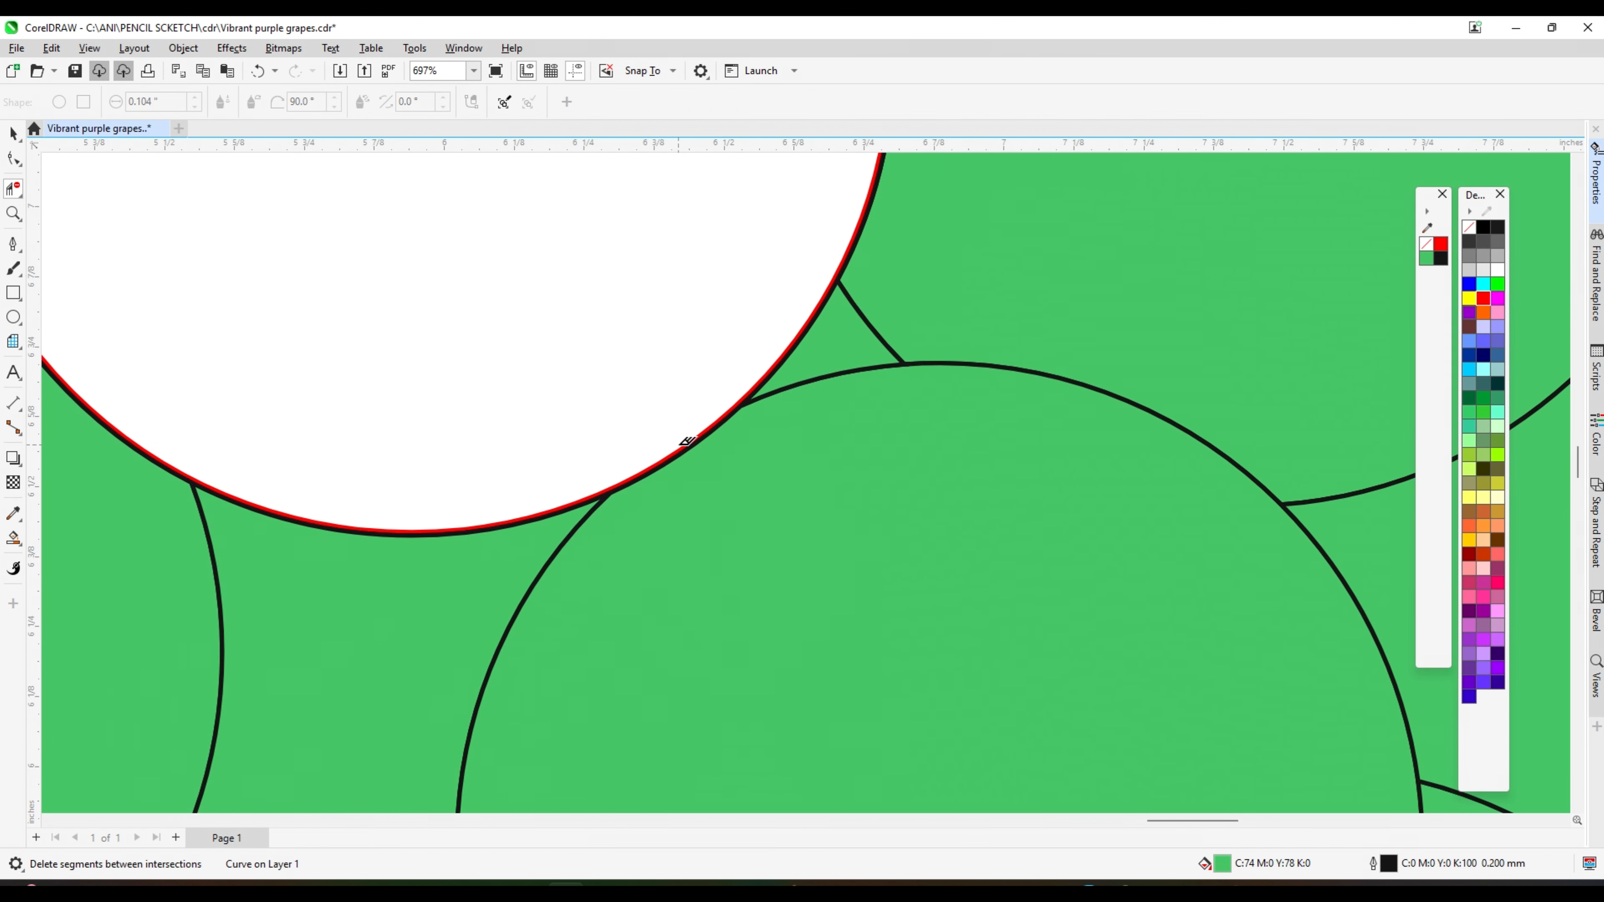
key(ctrl+z)
scroll(686, 442, down, 8)
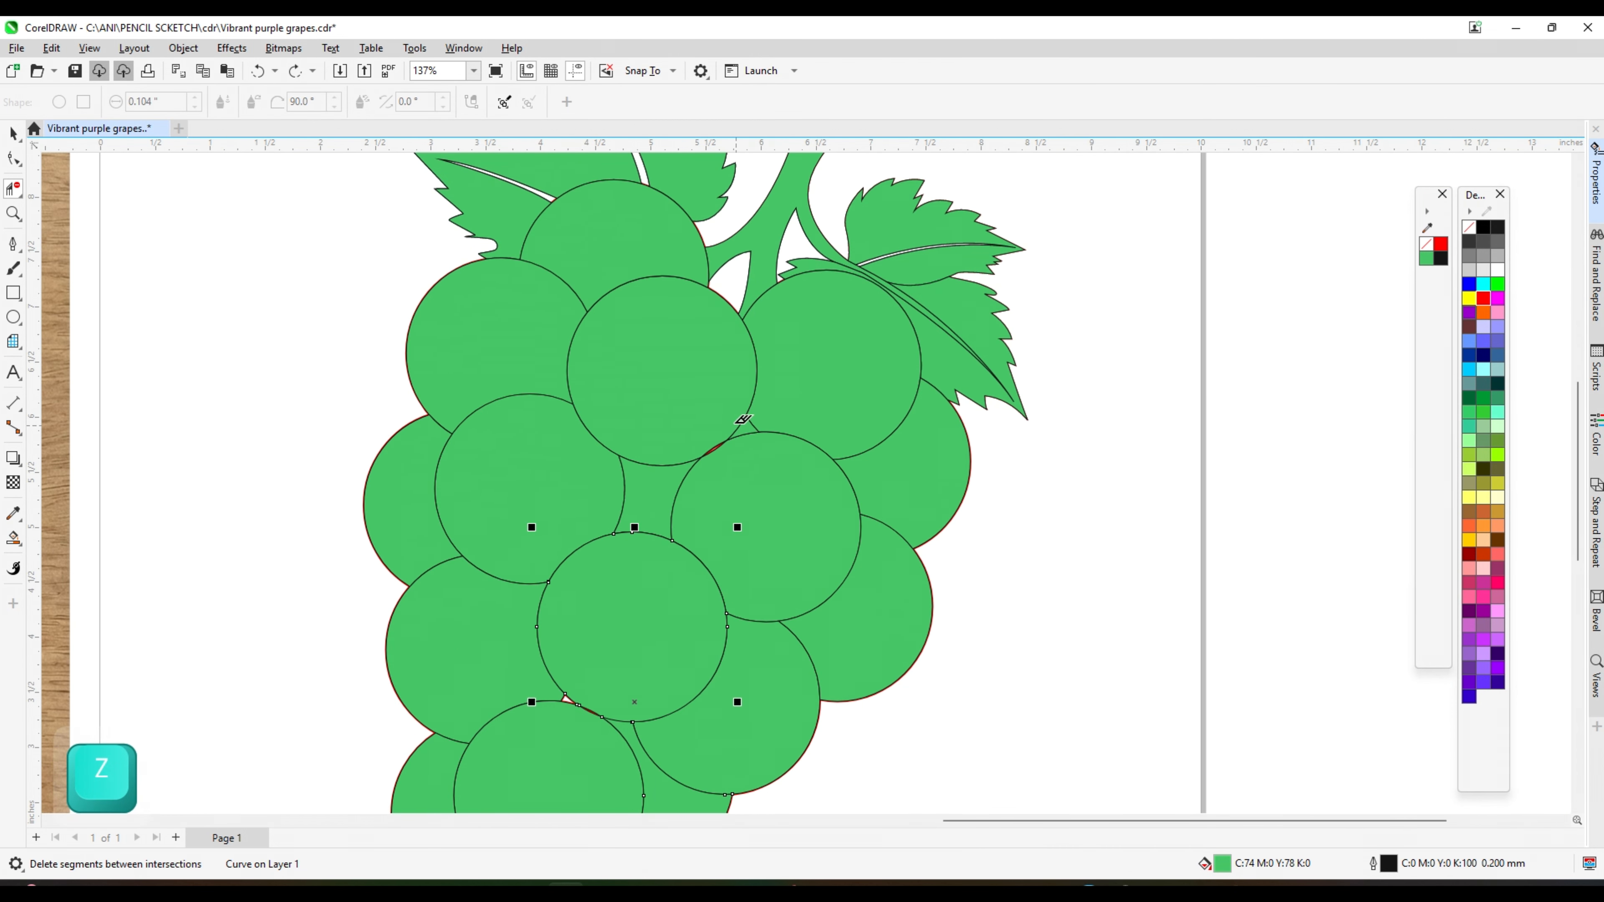
- Deselect all objects and save the drawing
click(14, 134)
scroll(1052, 358, down, 5)
click(1069, 357)
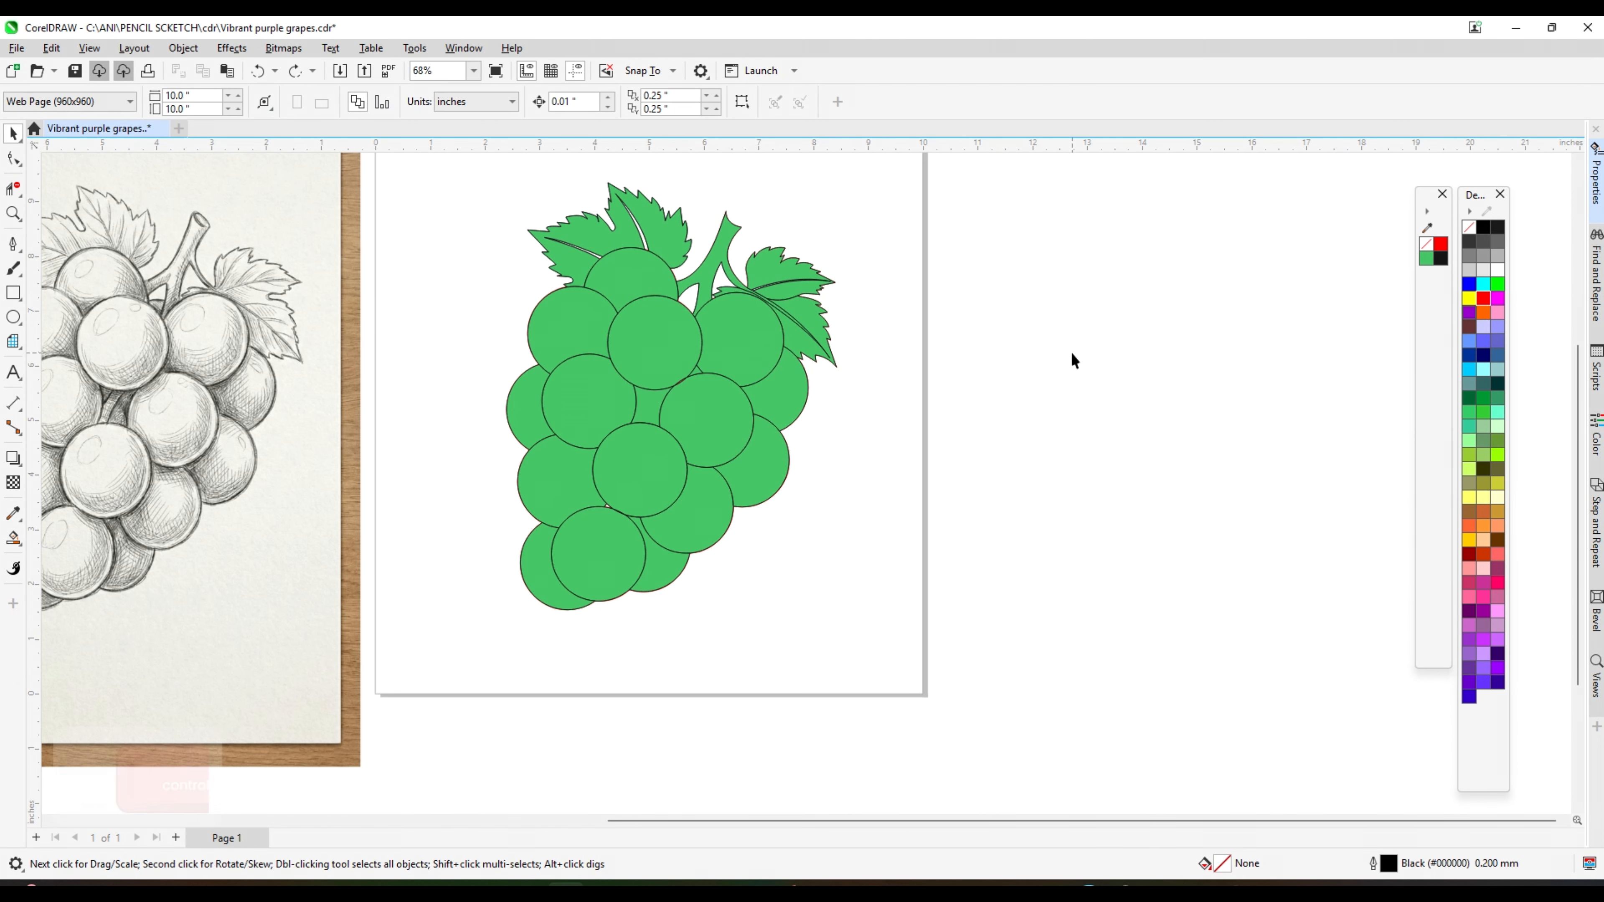
key(ctrl+s)
scroll(537, 205, up, 1)
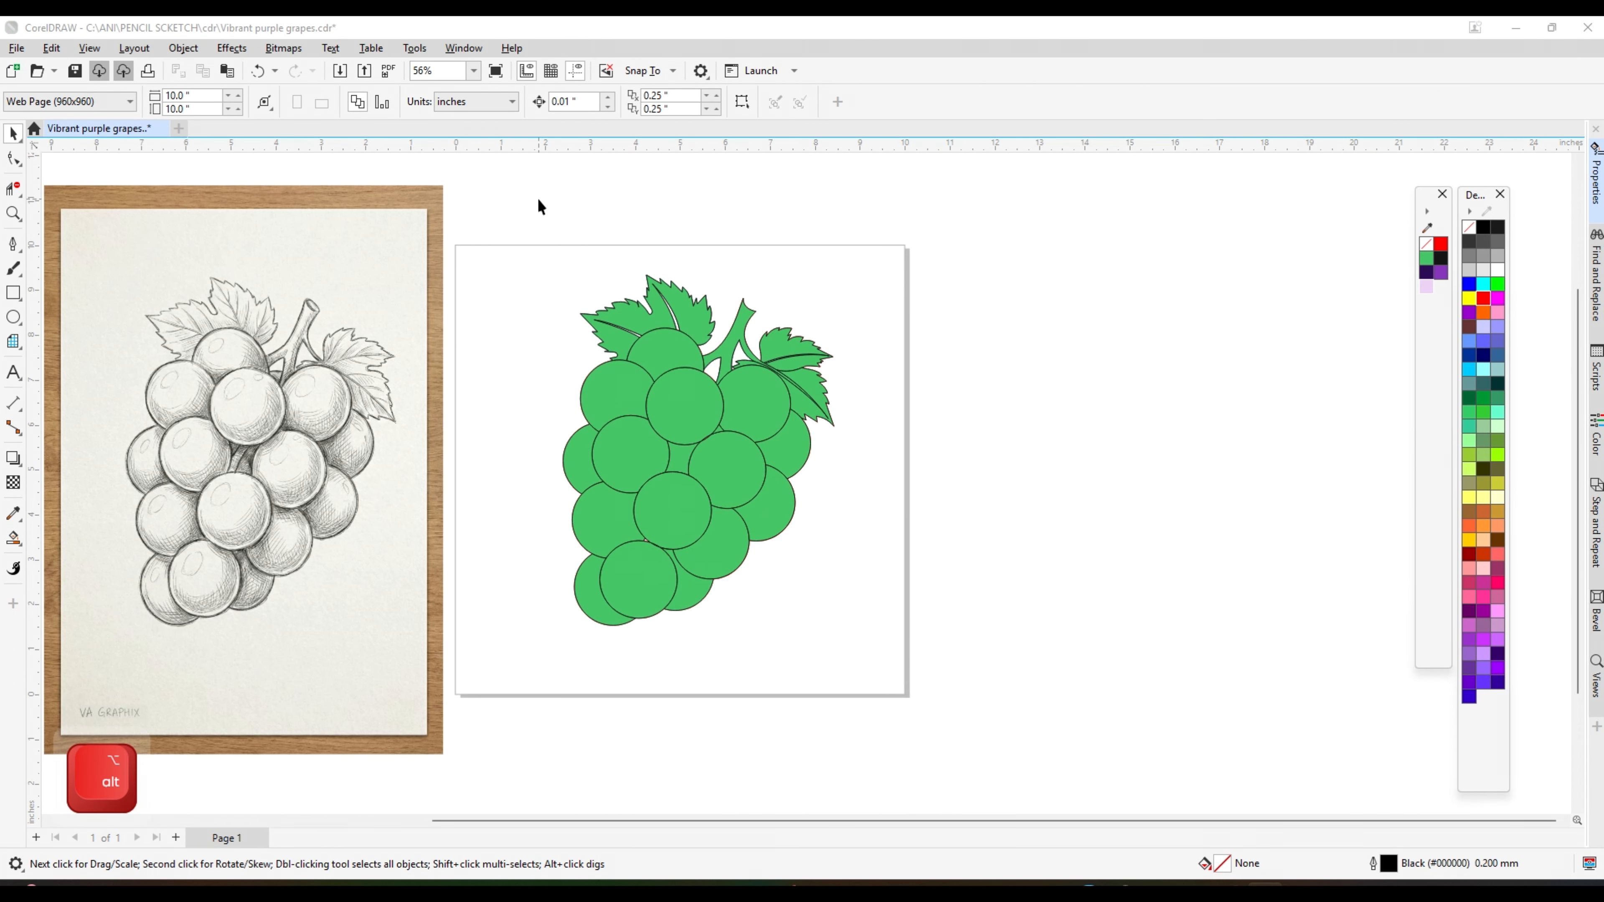
- Try to remove the outlines from the whole filled grape artwork
drag(505, 203, 979, 723)
right_click(1426, 252)
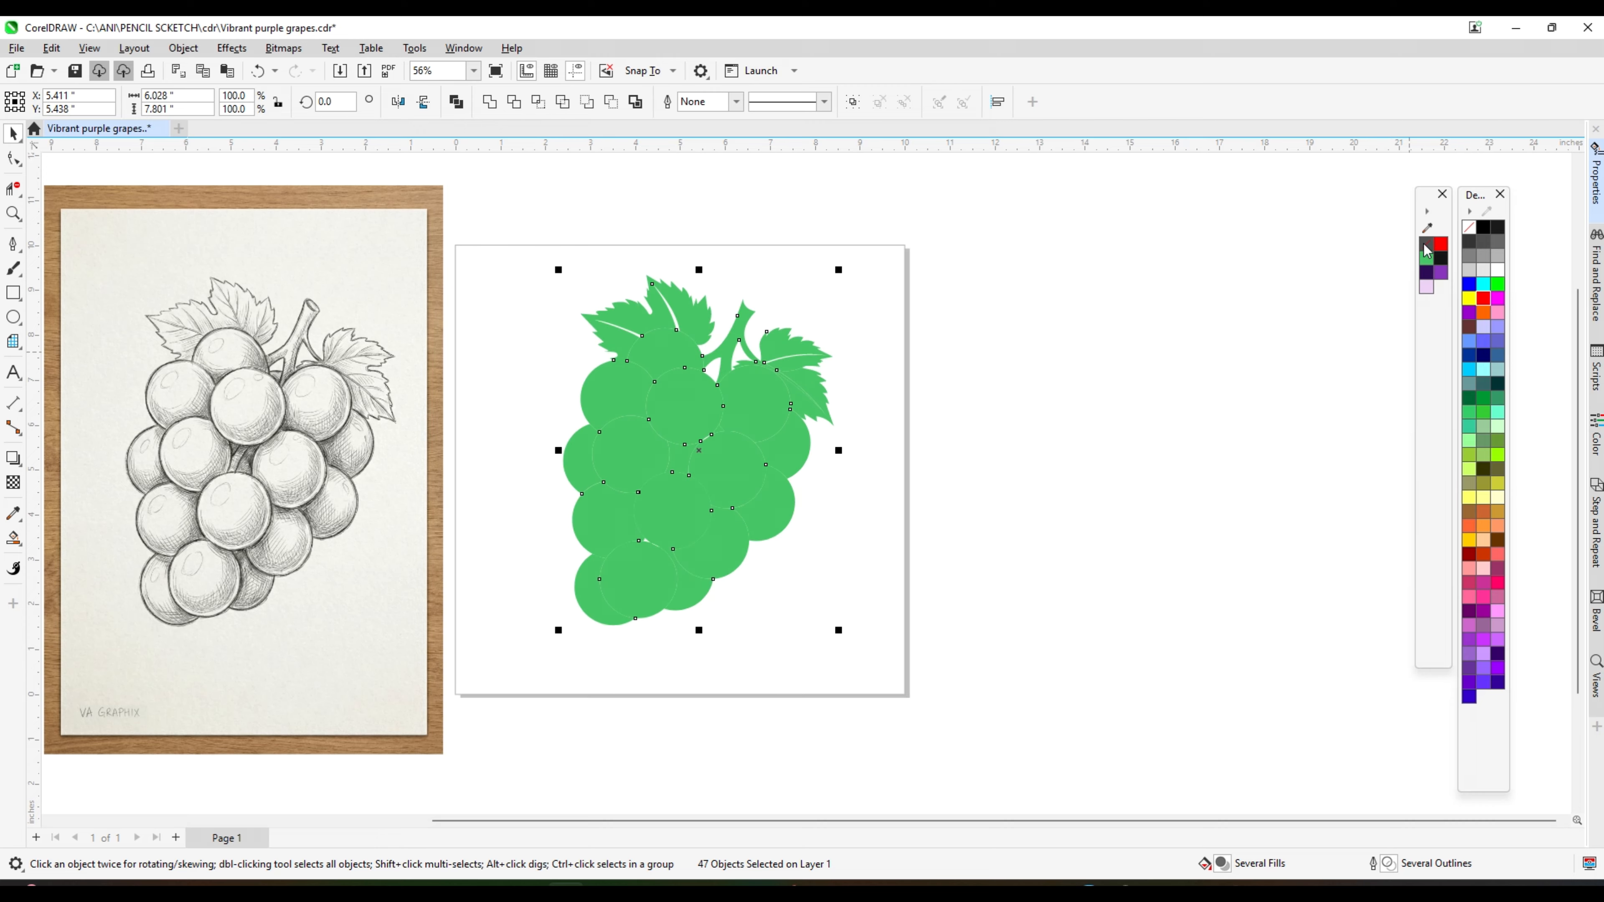
key(ctrl+z)
click(1074, 344)
- Apply an elliptical fountain fill to the upper-central grape, with its centre in the grape's upper-left area
scroll(725, 437, up, 1)
click(676, 408)
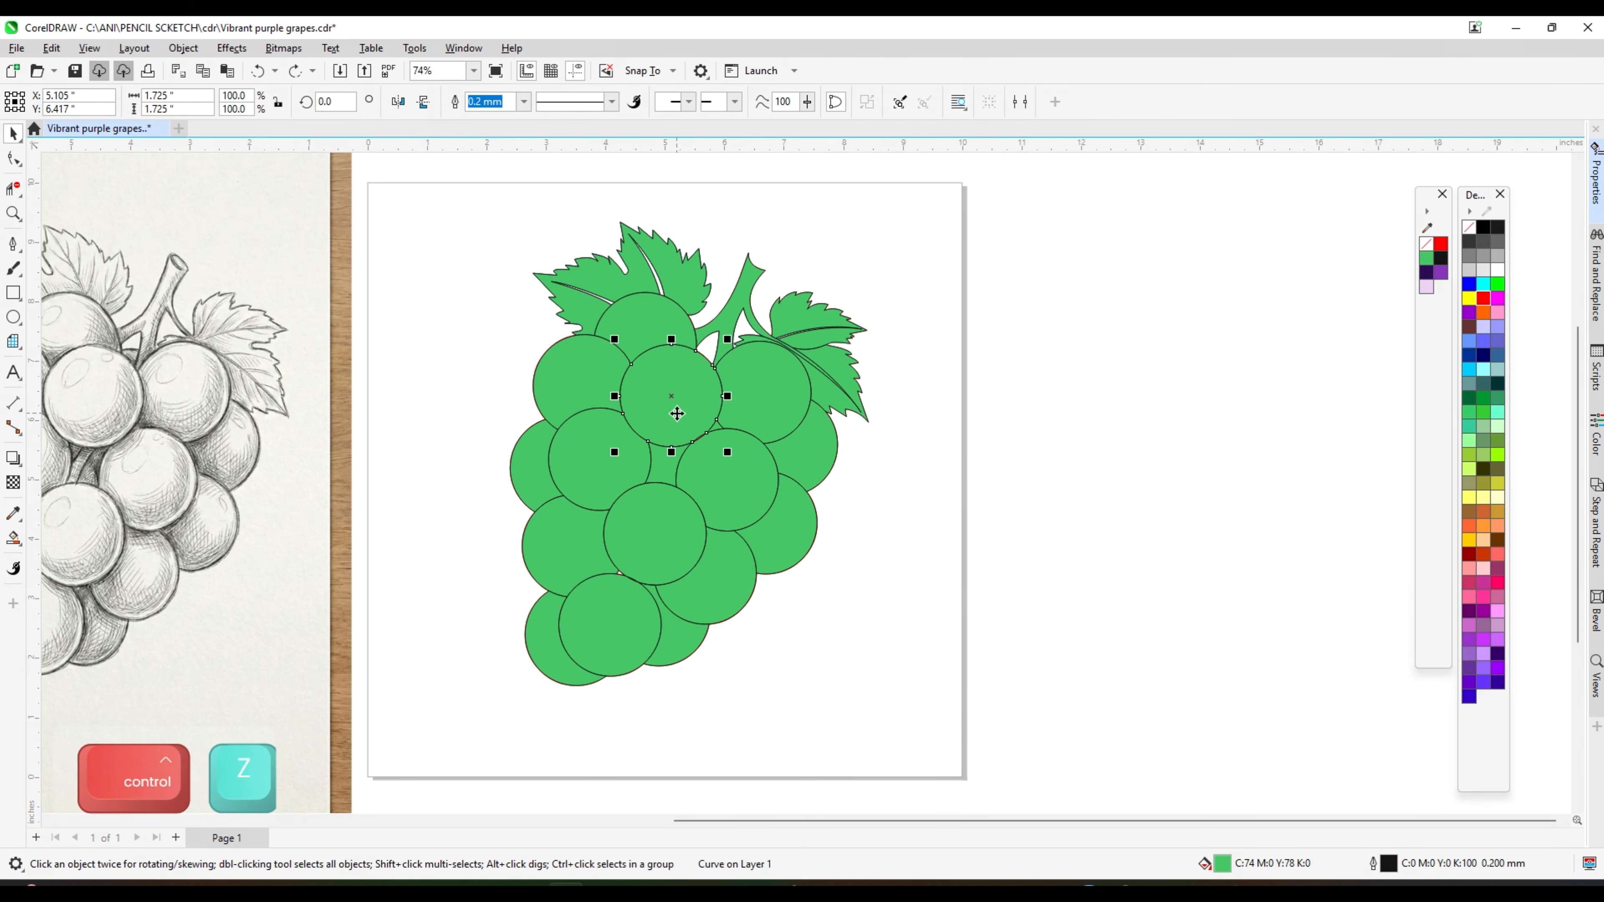
click(20, 543)
click(42, 539)
scroll(691, 411, up, 2)
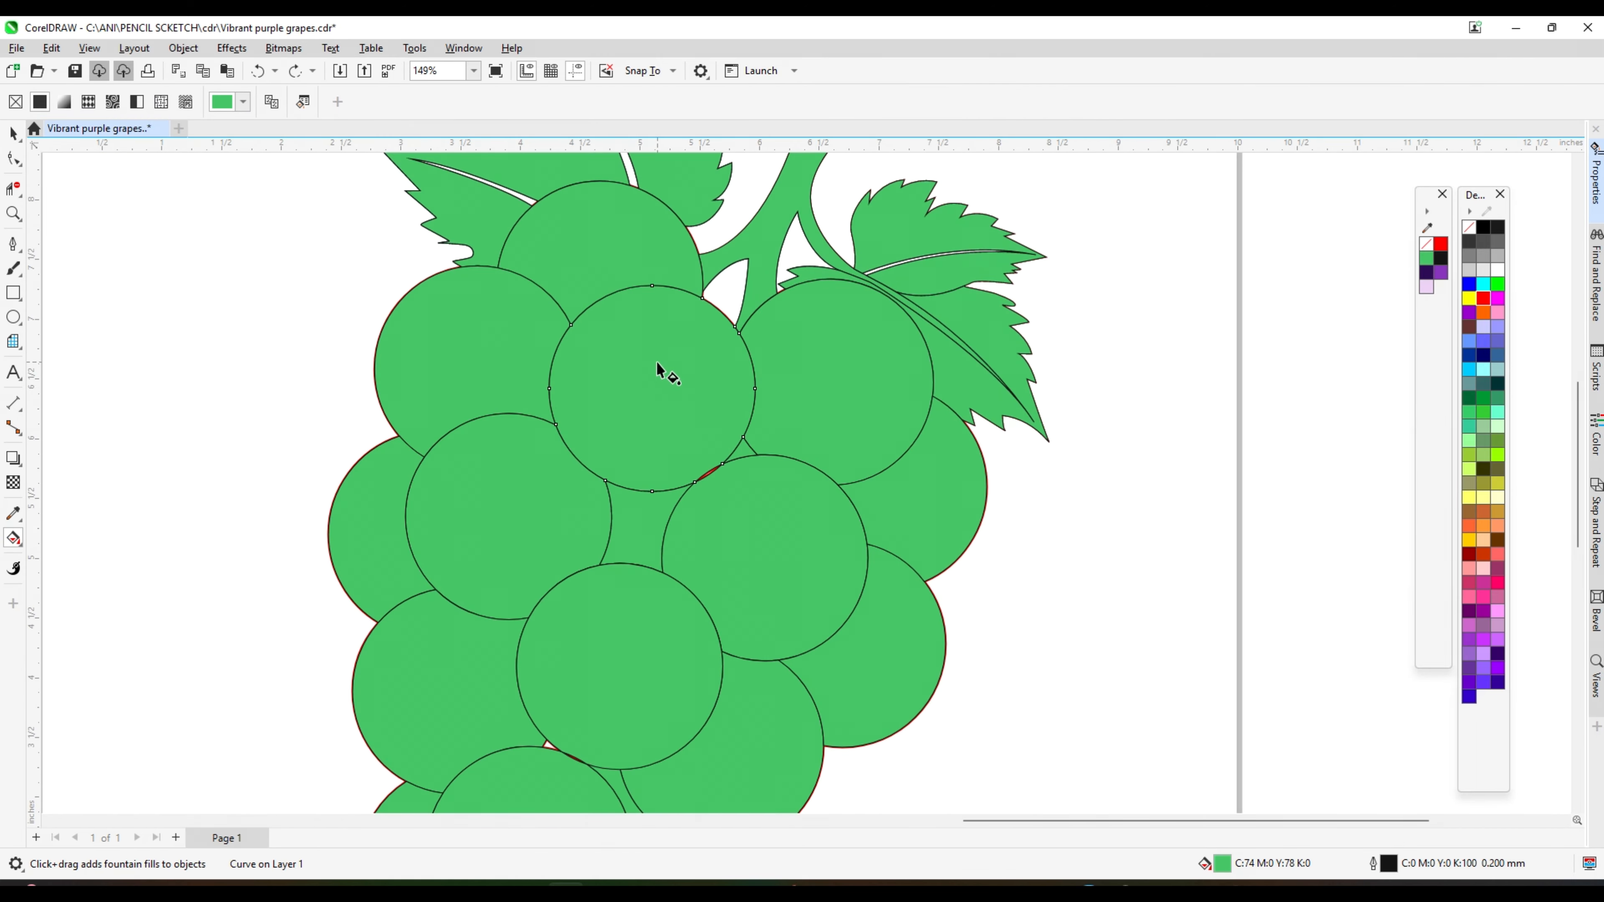
drag(644, 344, 706, 457)
click(298, 102)
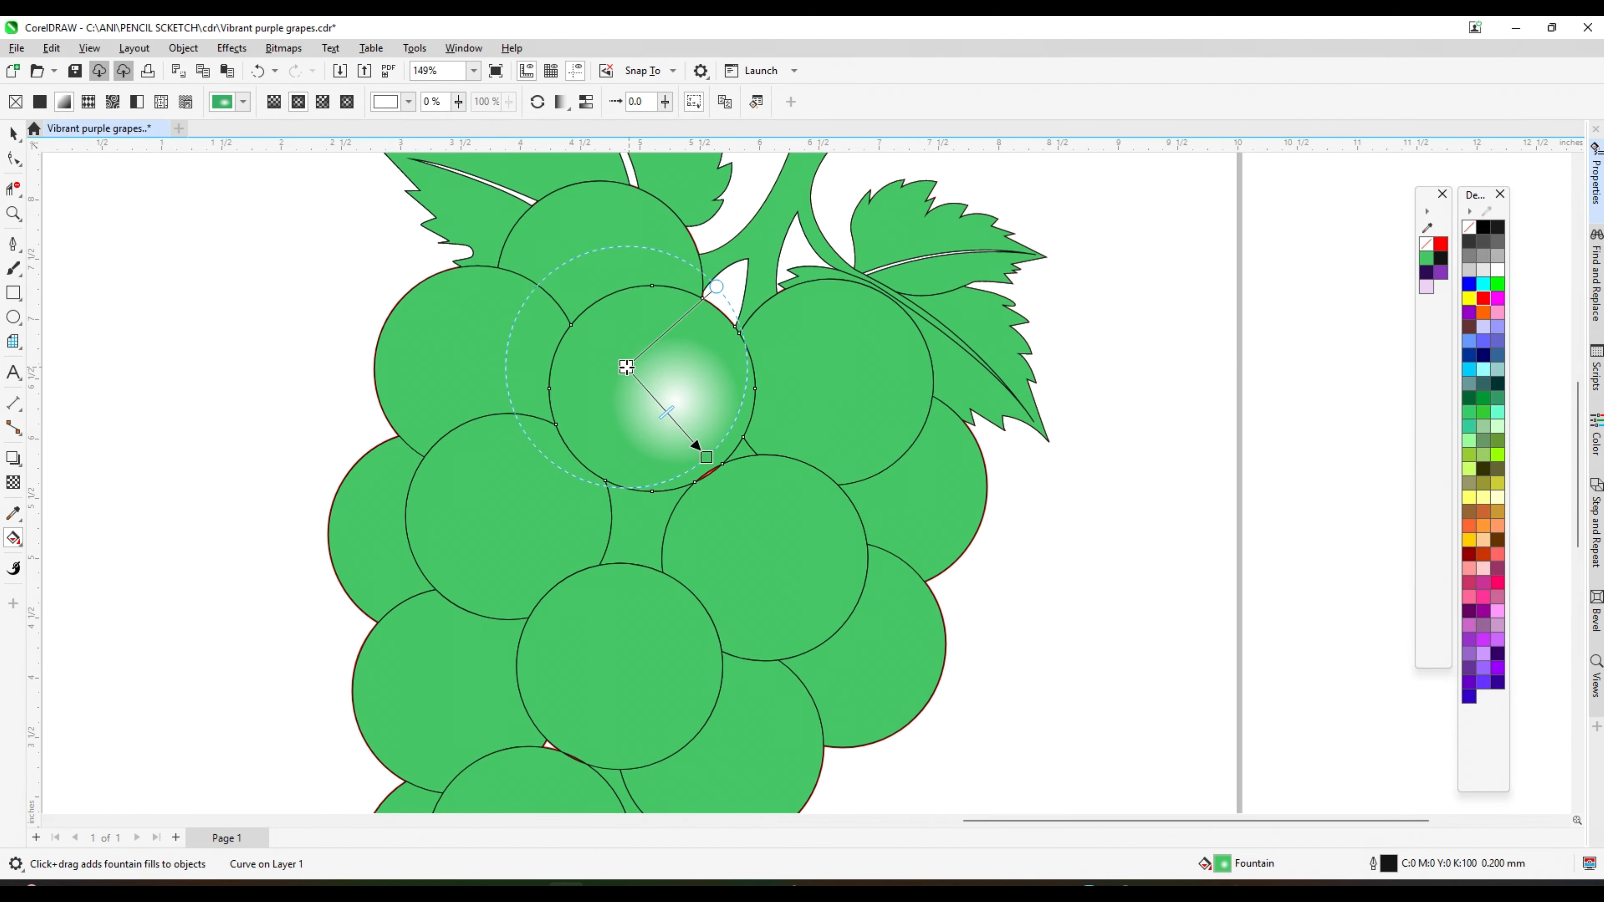
drag(626, 367, 632, 360)
- Colour the grape's gradient pale lilac at the centre and dark purple at the edge, with a medium purple stop between them
click(1427, 287)
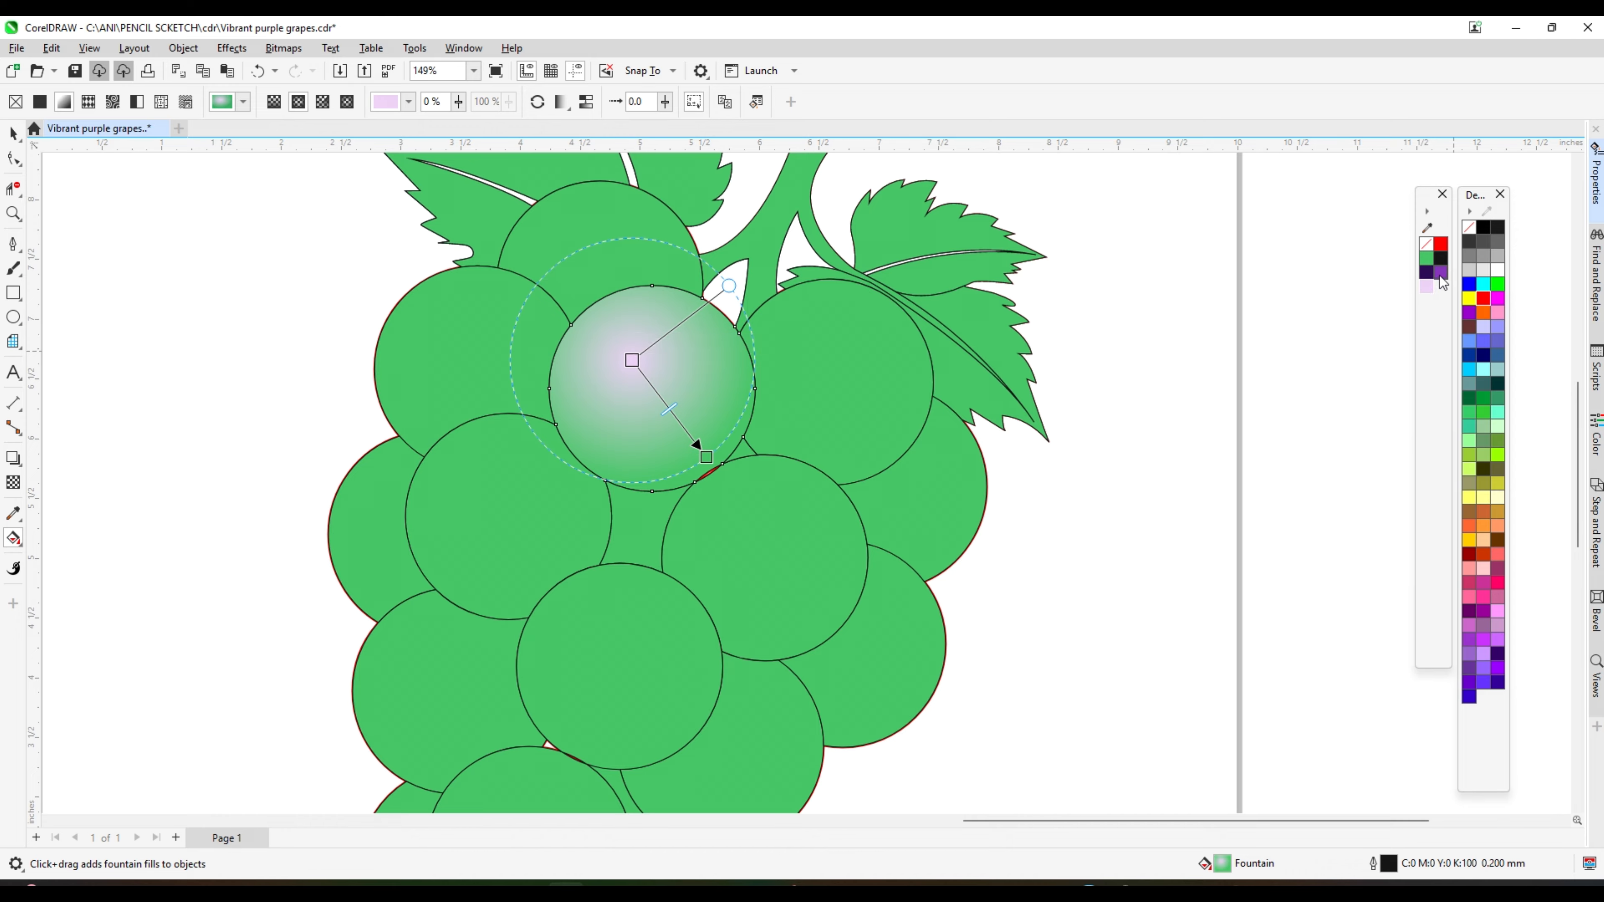
mouse_move(1432, 277)
mouse_down()
mouse_move(728, 507)
mouse_move(699, 450)
mouse_up()
click(631, 360)
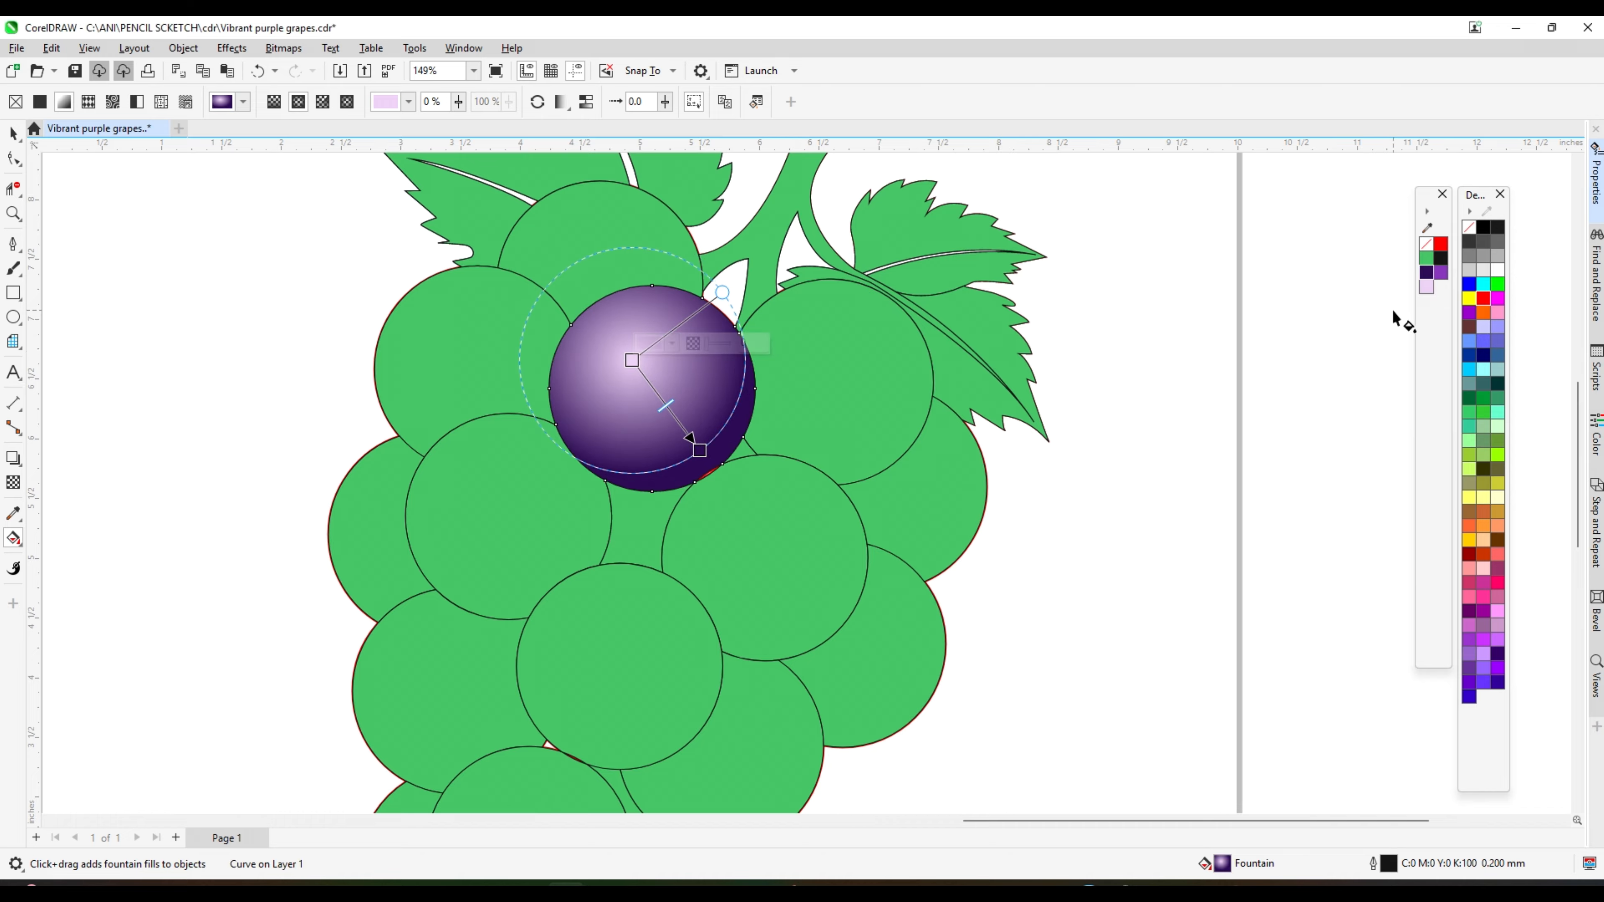
drag(1439, 272, 1441, 272)
drag(650, 395, 672, 412)
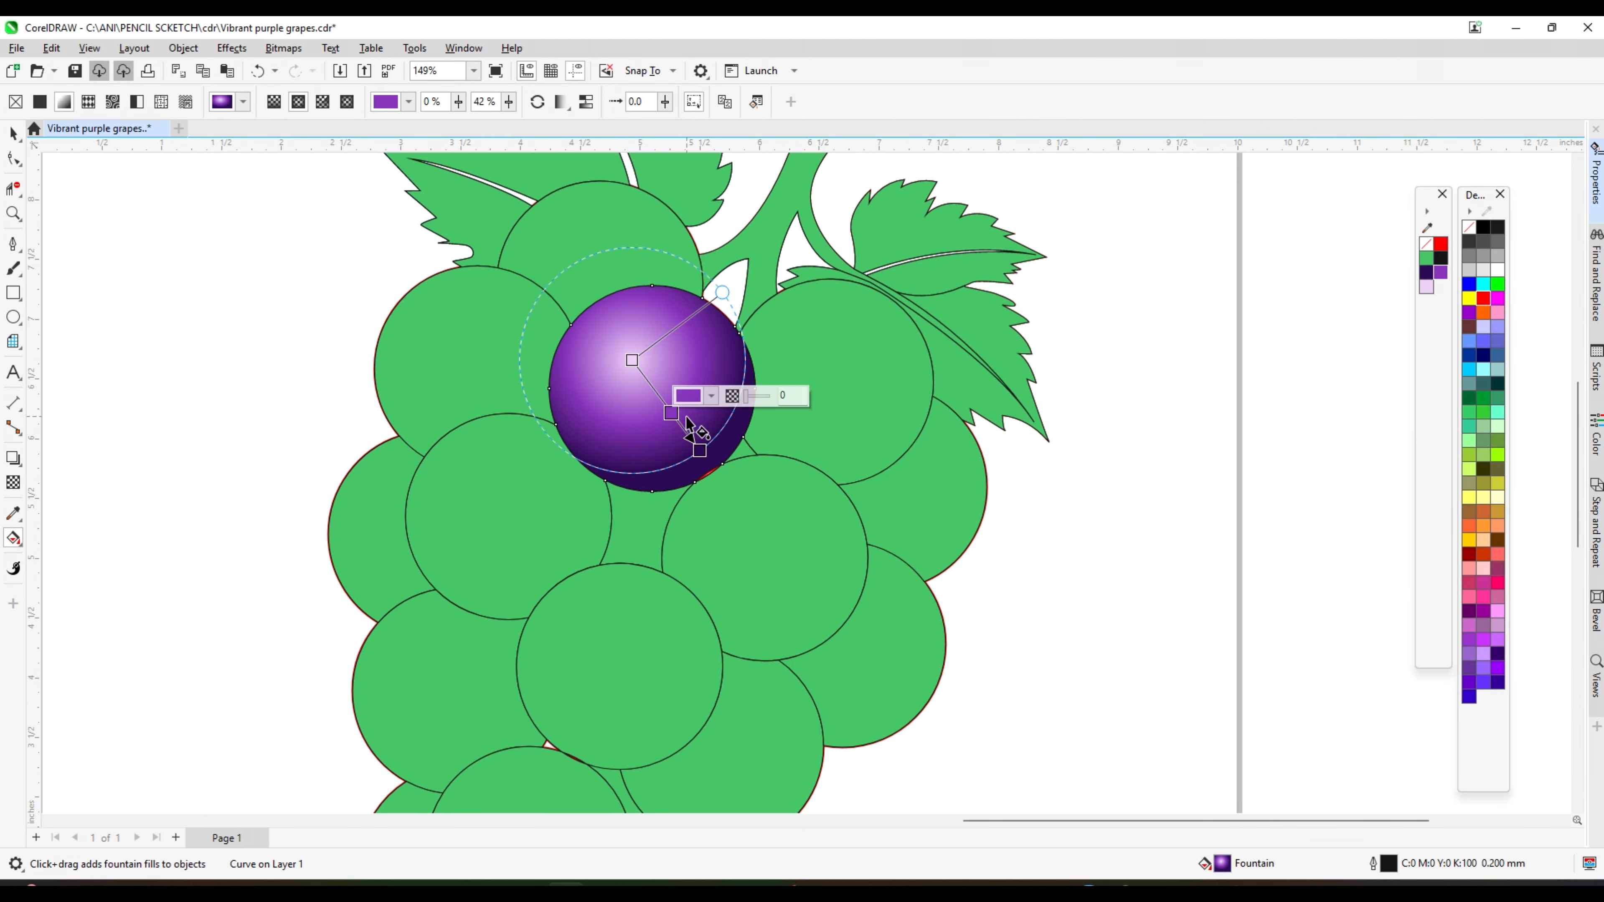
- Raise the gradient's centre slightly, pull in its dark edge and move the medium purple stop to 57%
drag(633, 361, 633, 354)
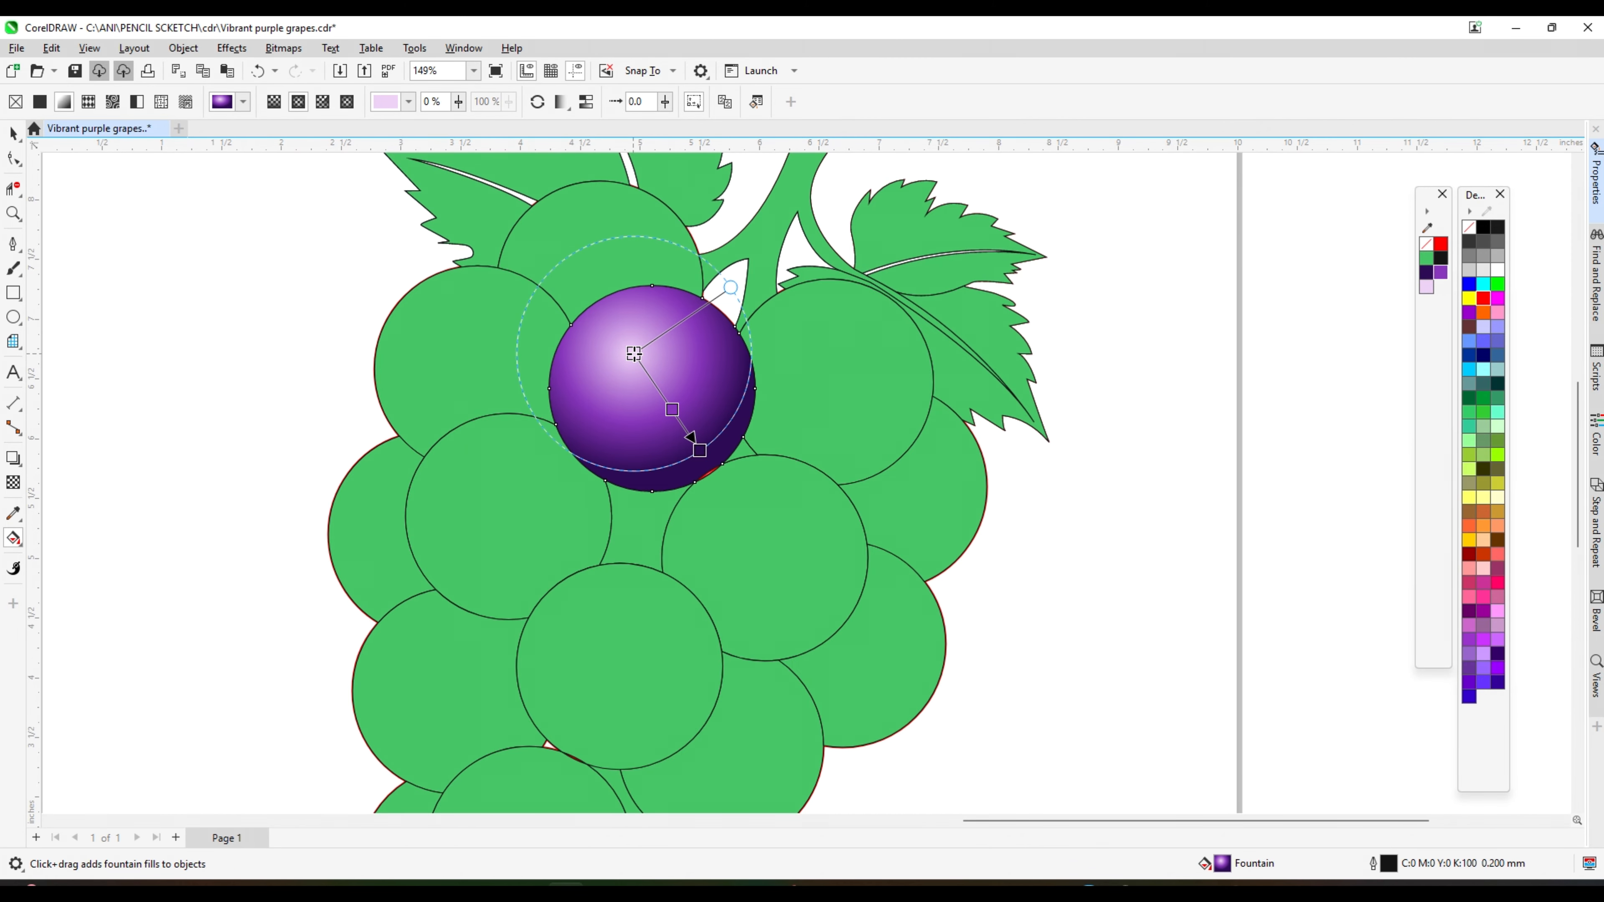
drag(699, 449, 689, 446)
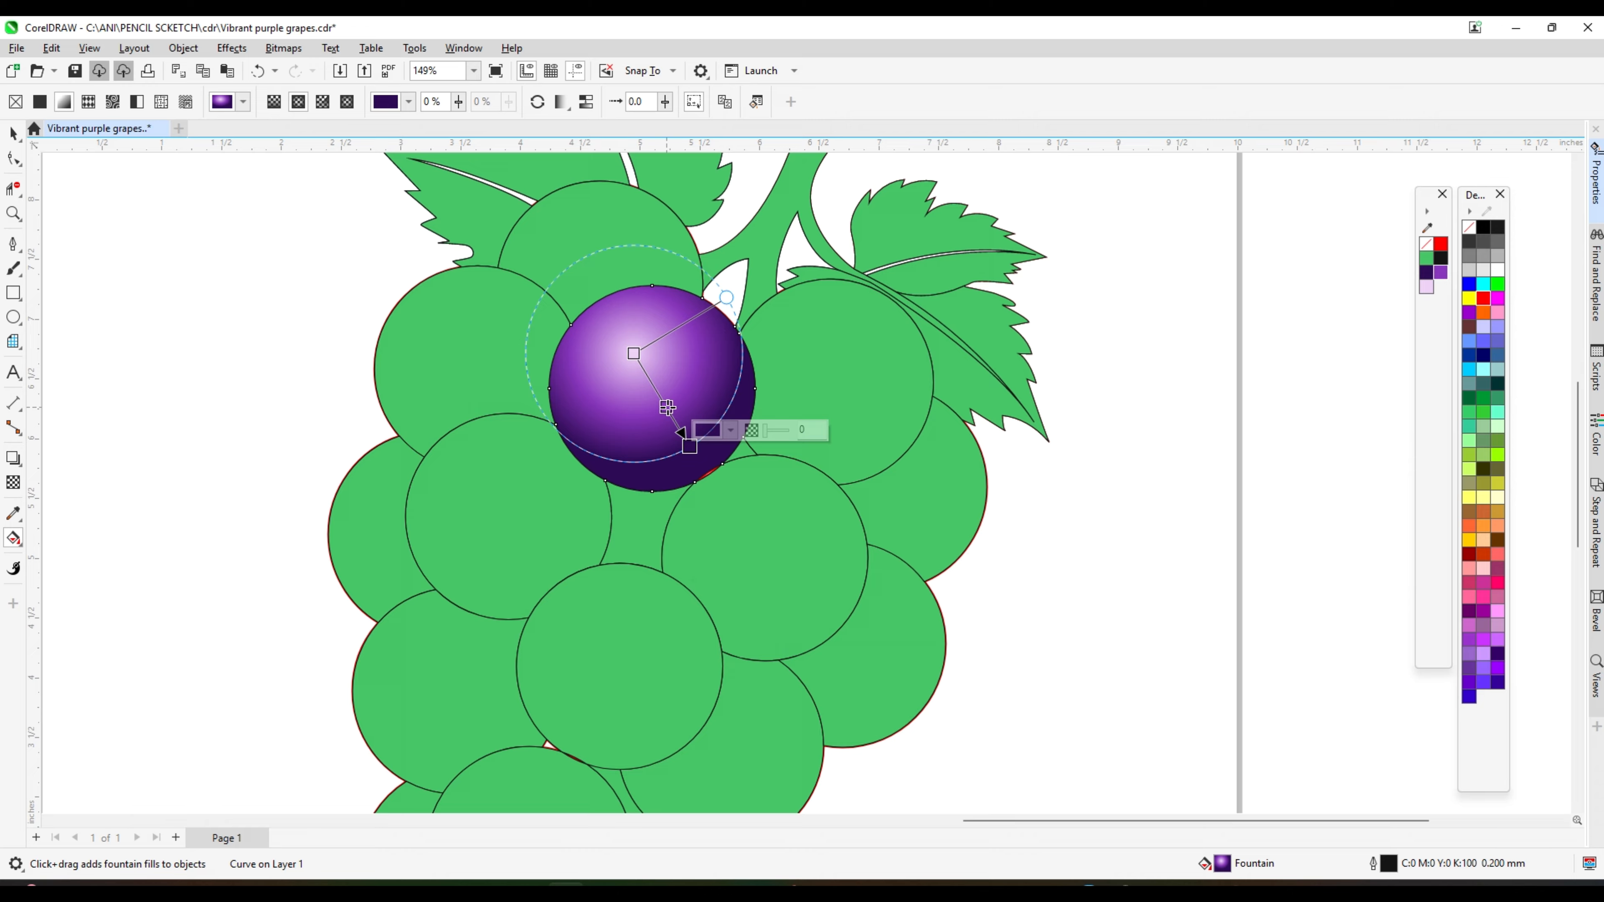
double_click(665, 407)
key(ctrl+z)
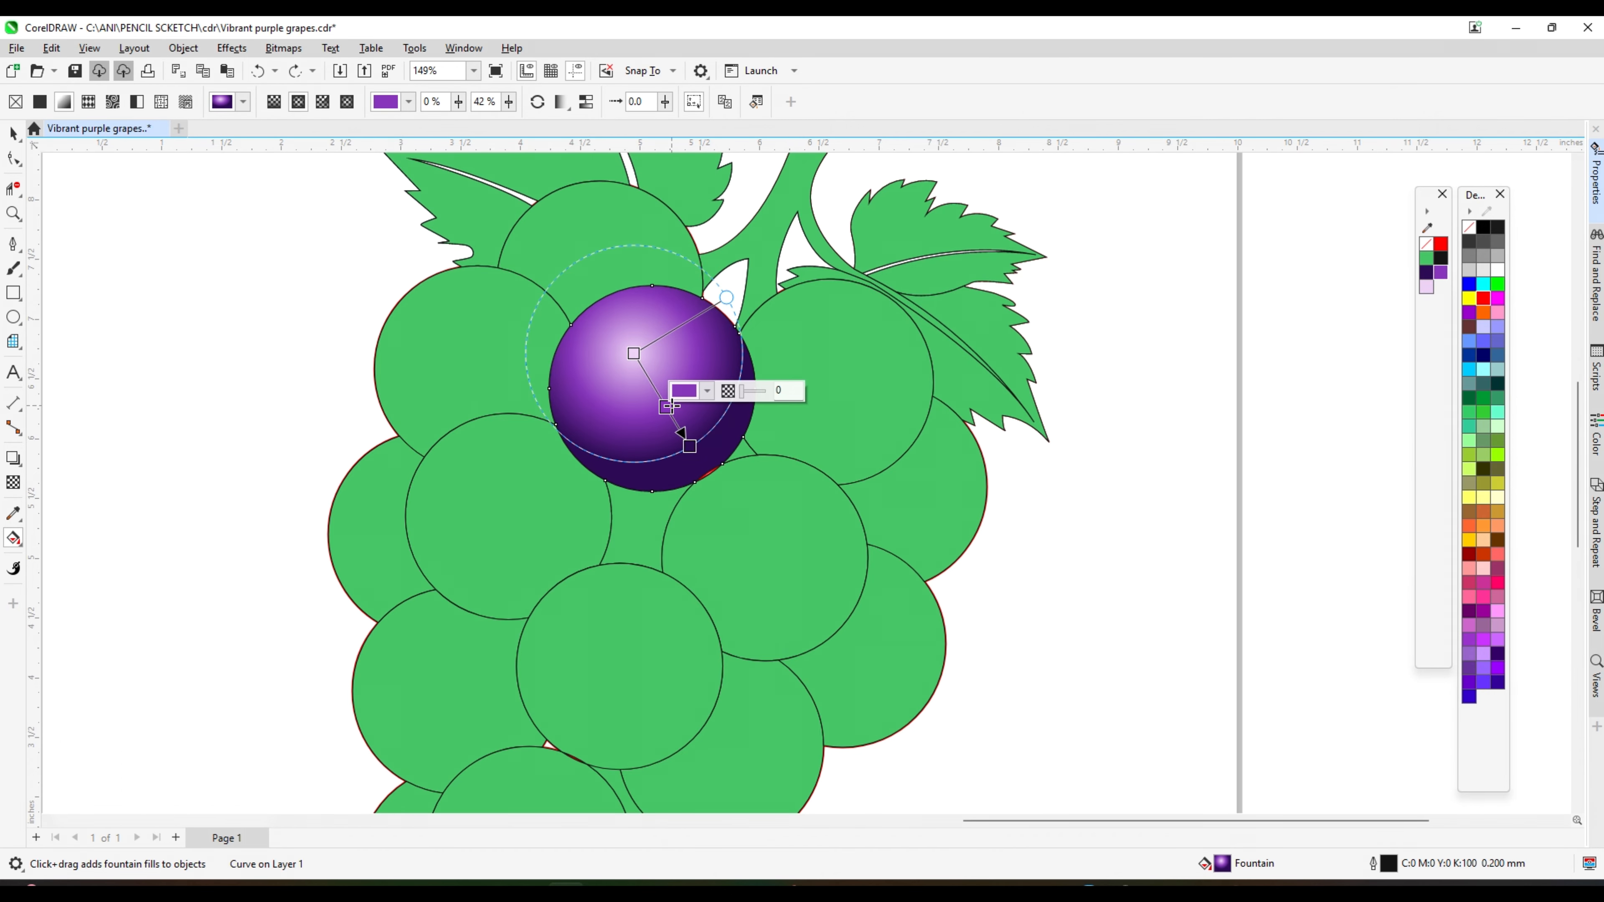
scroll(657, 395, up, 3)
drag(653, 395, 649, 381)
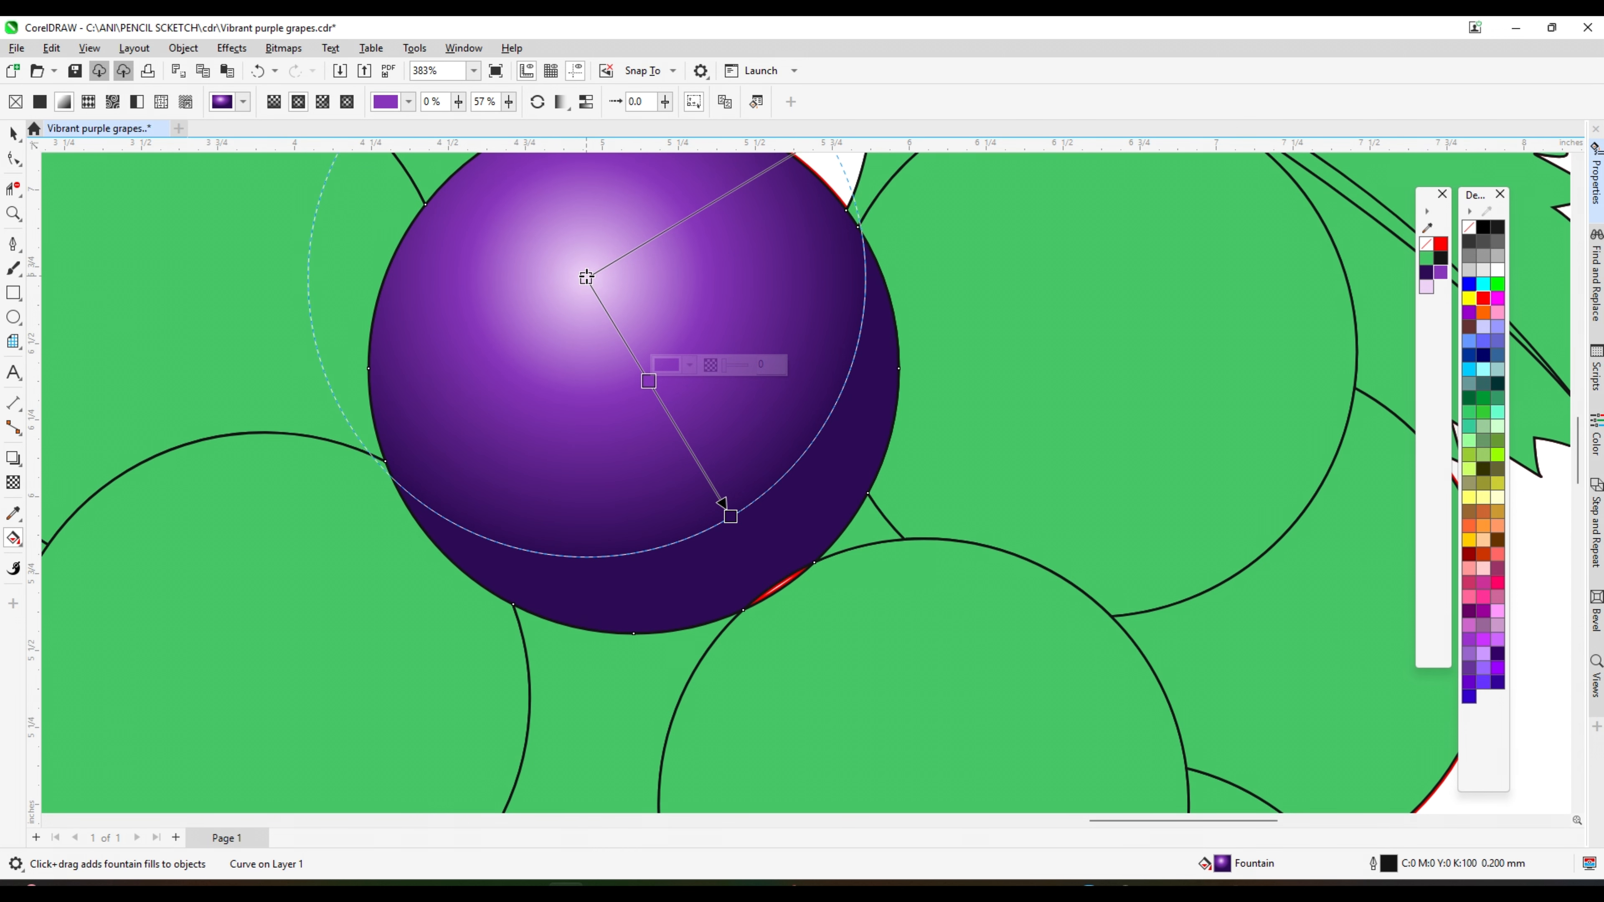
- Fine-tune the gradient's centre, direction and radius so the highlight sits above-left of the grape's centre and the lower-right edge is dark
mouse_move(587, 277)
mouse_down()
mouse_move(587, 311)
mouse_move(592, 291)
mouse_up()
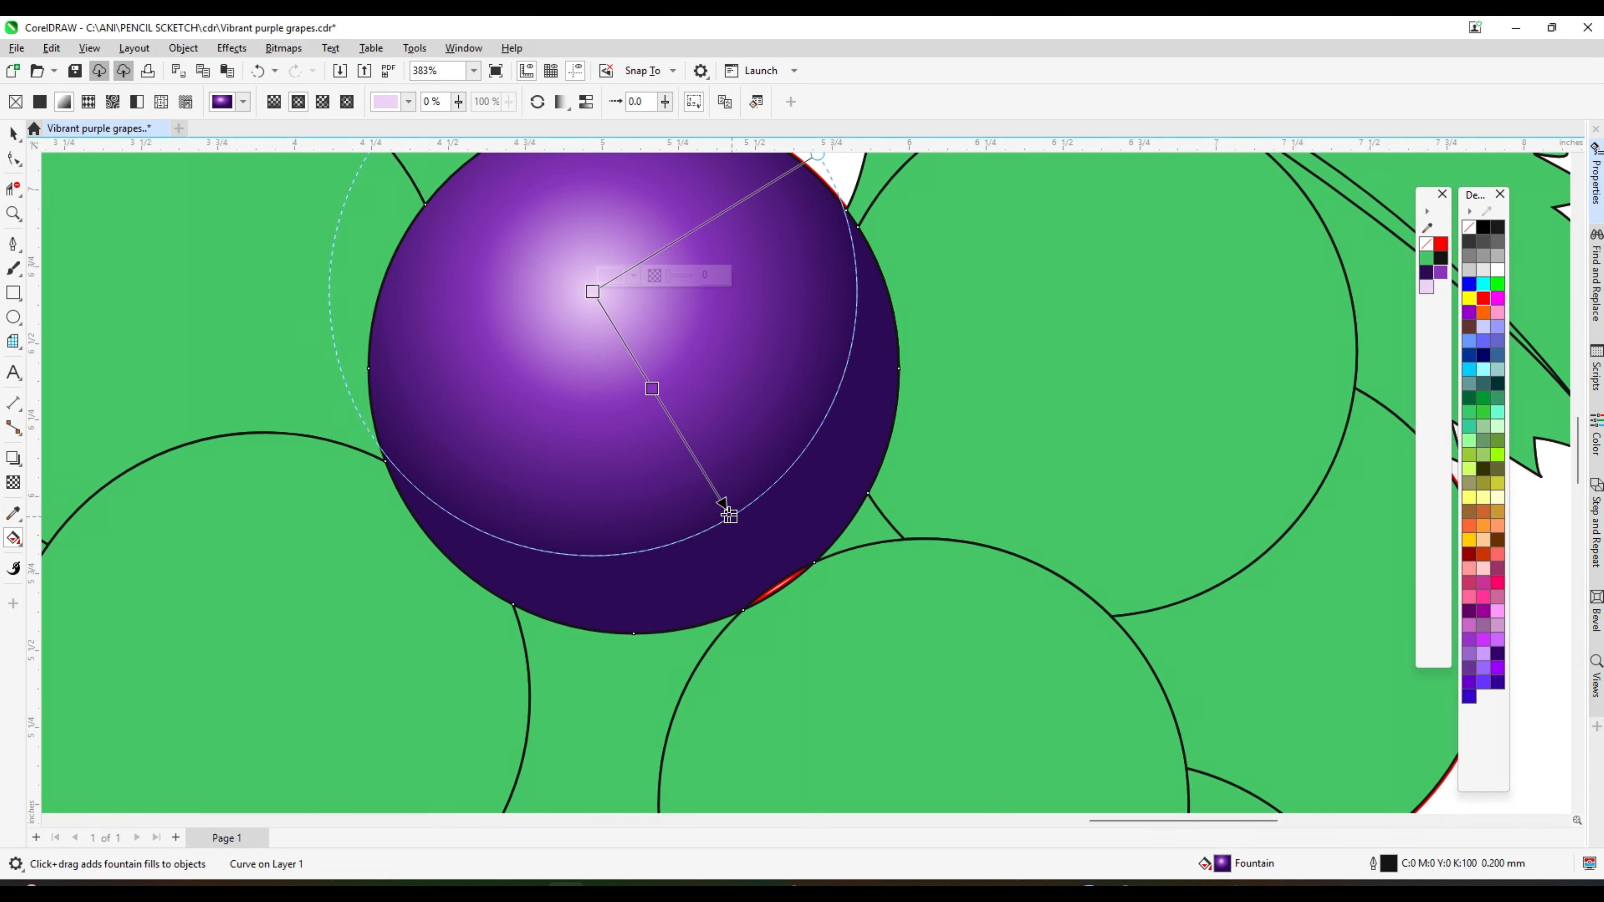
drag(723, 503, 705, 496)
scroll(726, 297, down, 2)
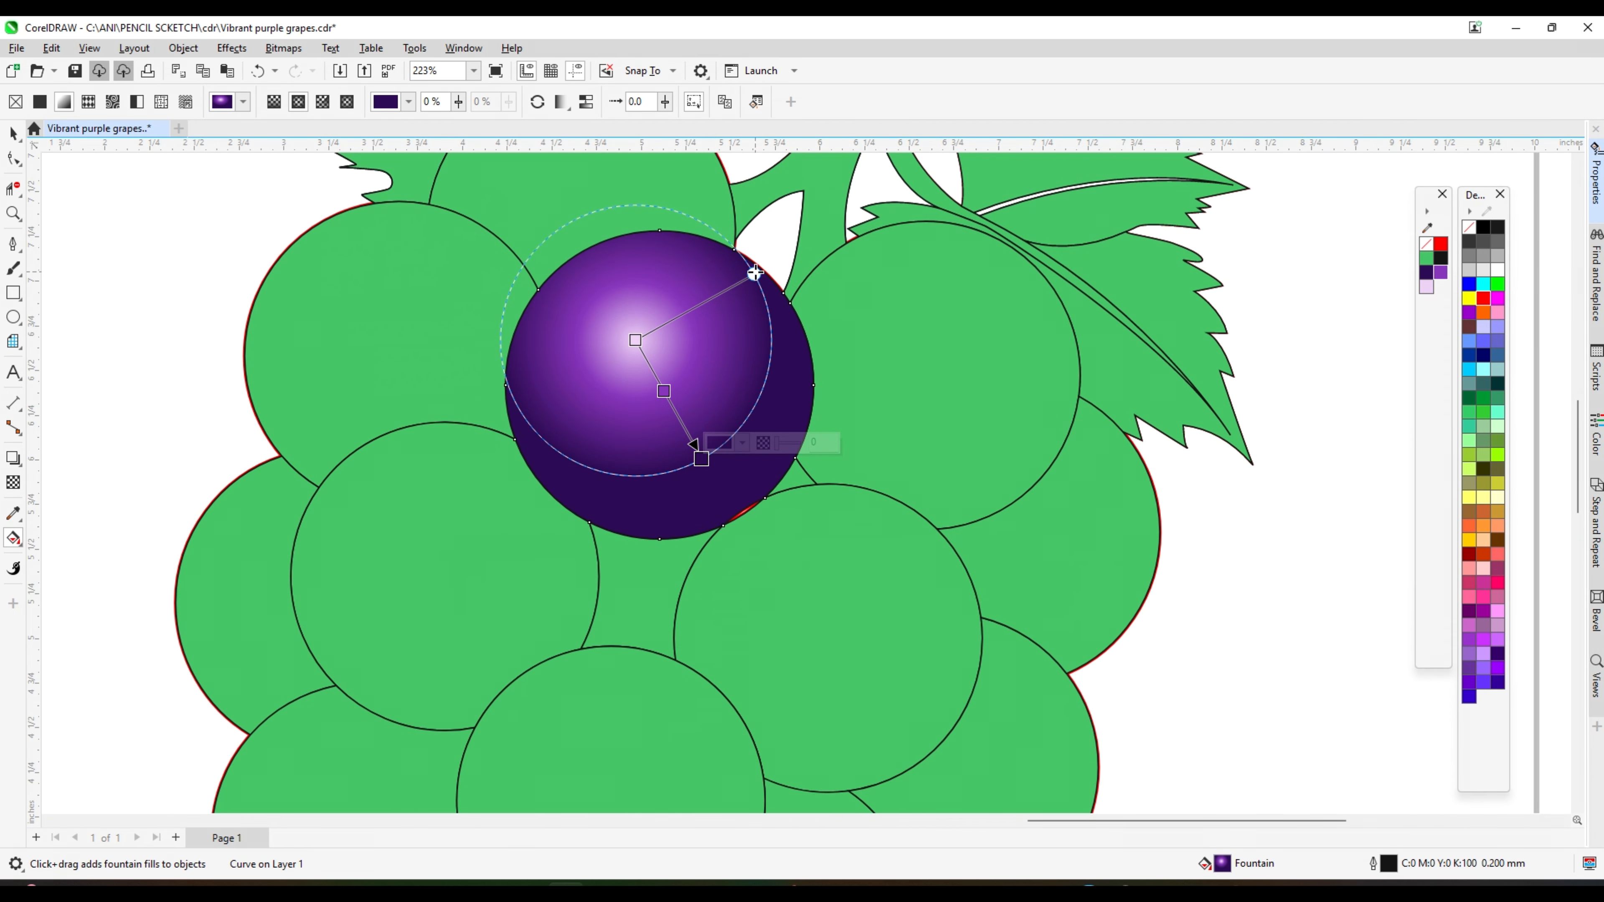
drag(755, 272, 750, 278)
drag(636, 339, 644, 338)
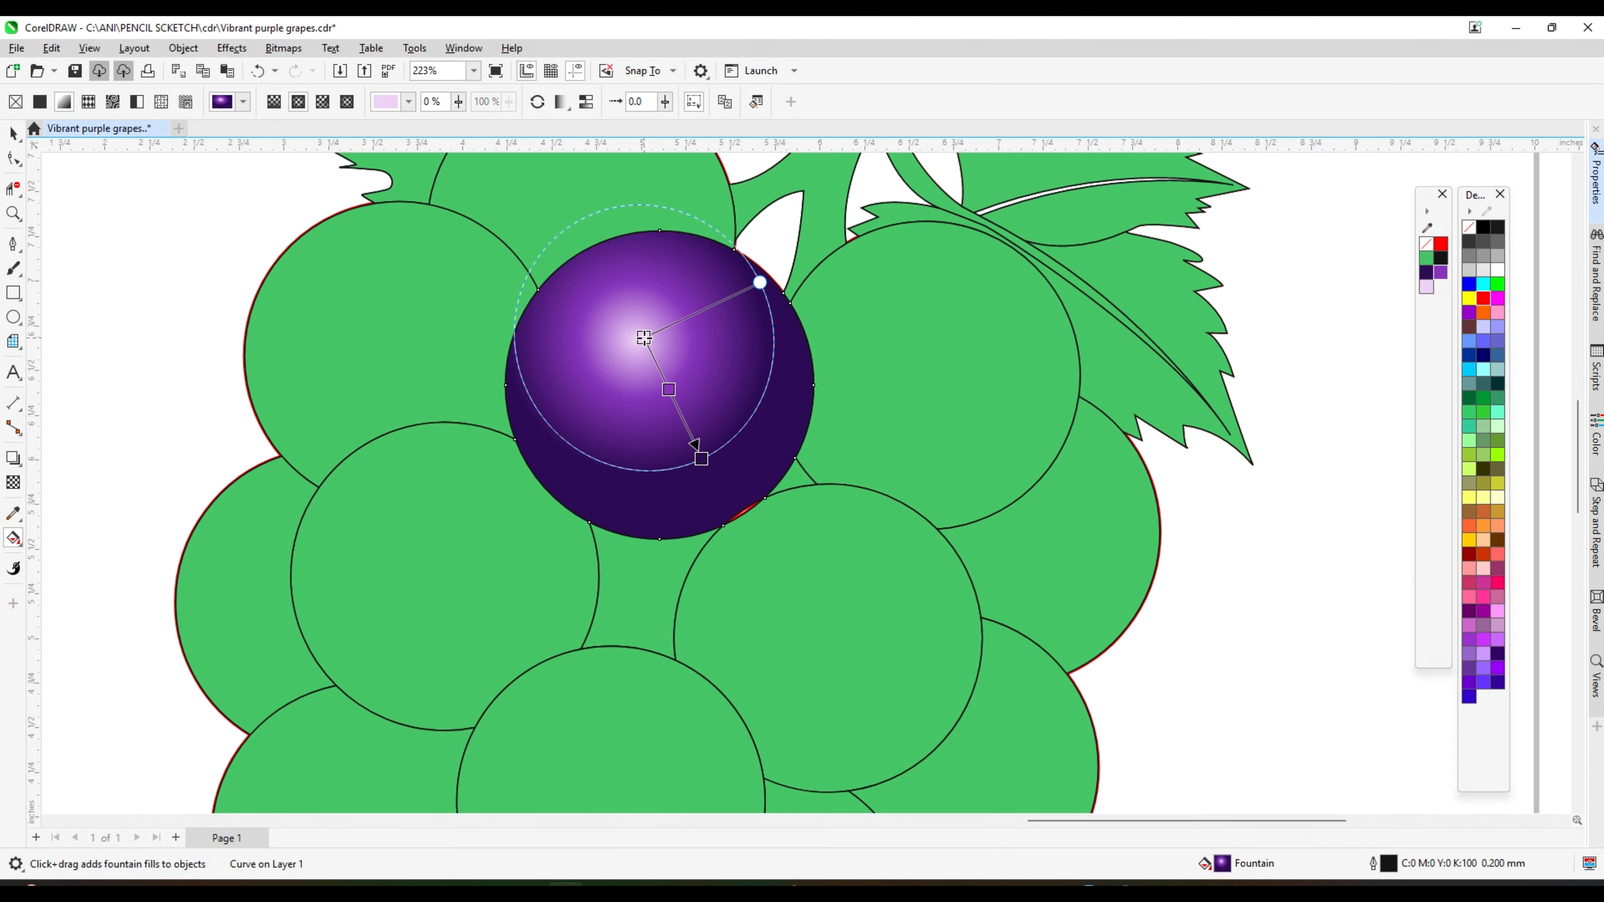
drag(702, 458, 715, 431)
drag(644, 338, 636, 342)
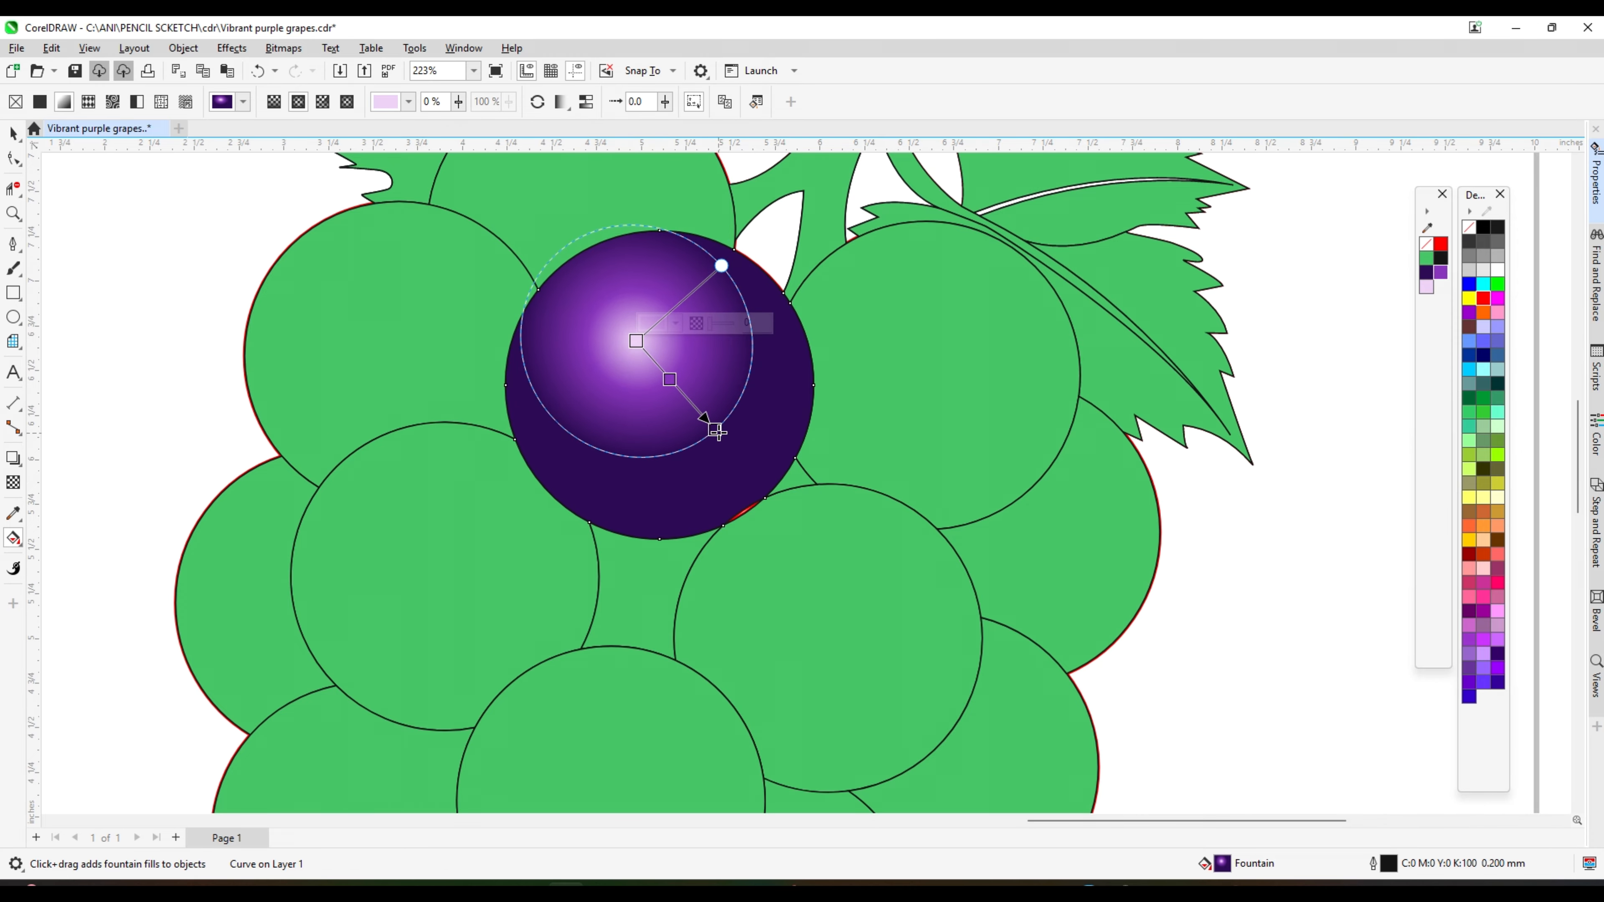
drag(715, 430, 728, 449)
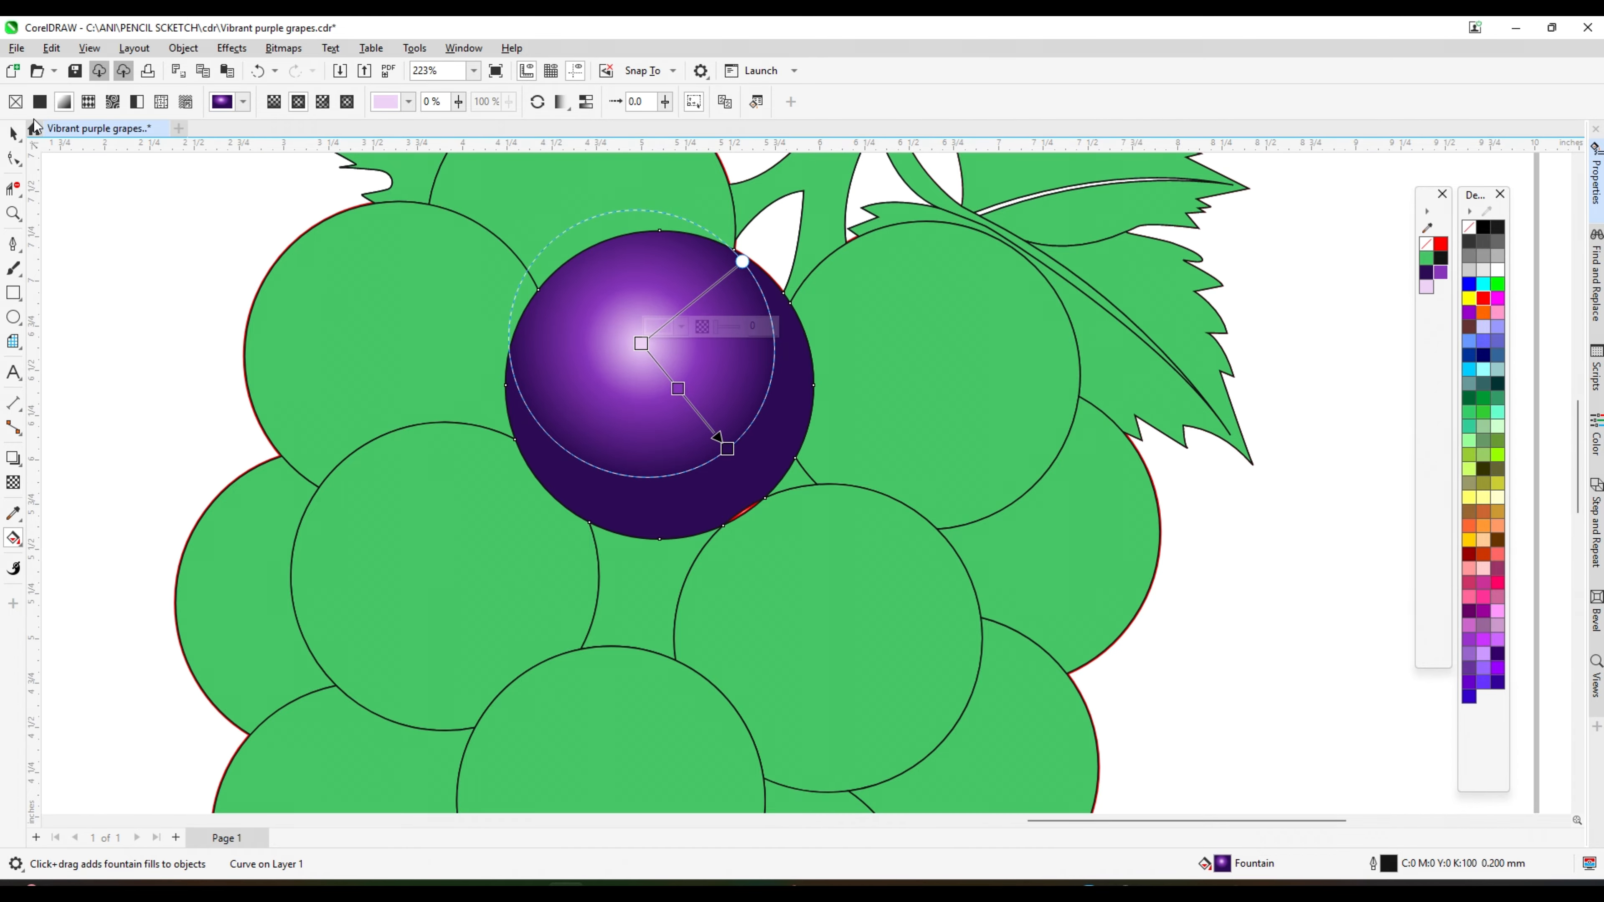
- Remove the outline from the shaded upper-central grape and deselect it
click(14, 133)
right_click(1427, 245)
scroll(796, 316, down, 8)
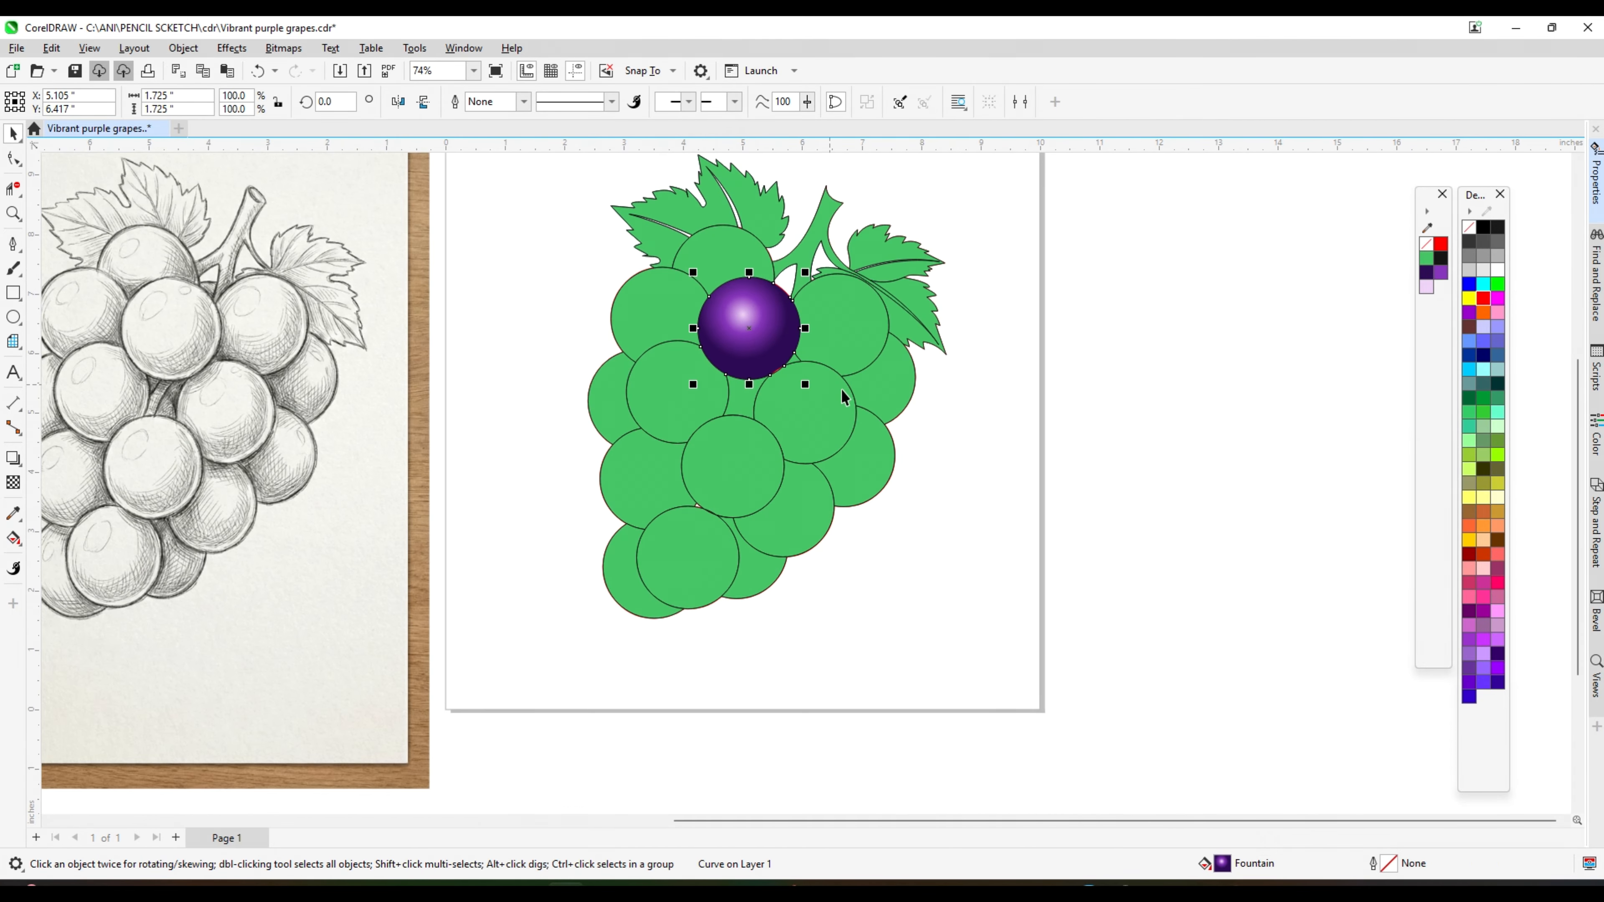
click(1129, 462)
scroll(745, 334, up, 2)
scroll(746, 340, down, 2)
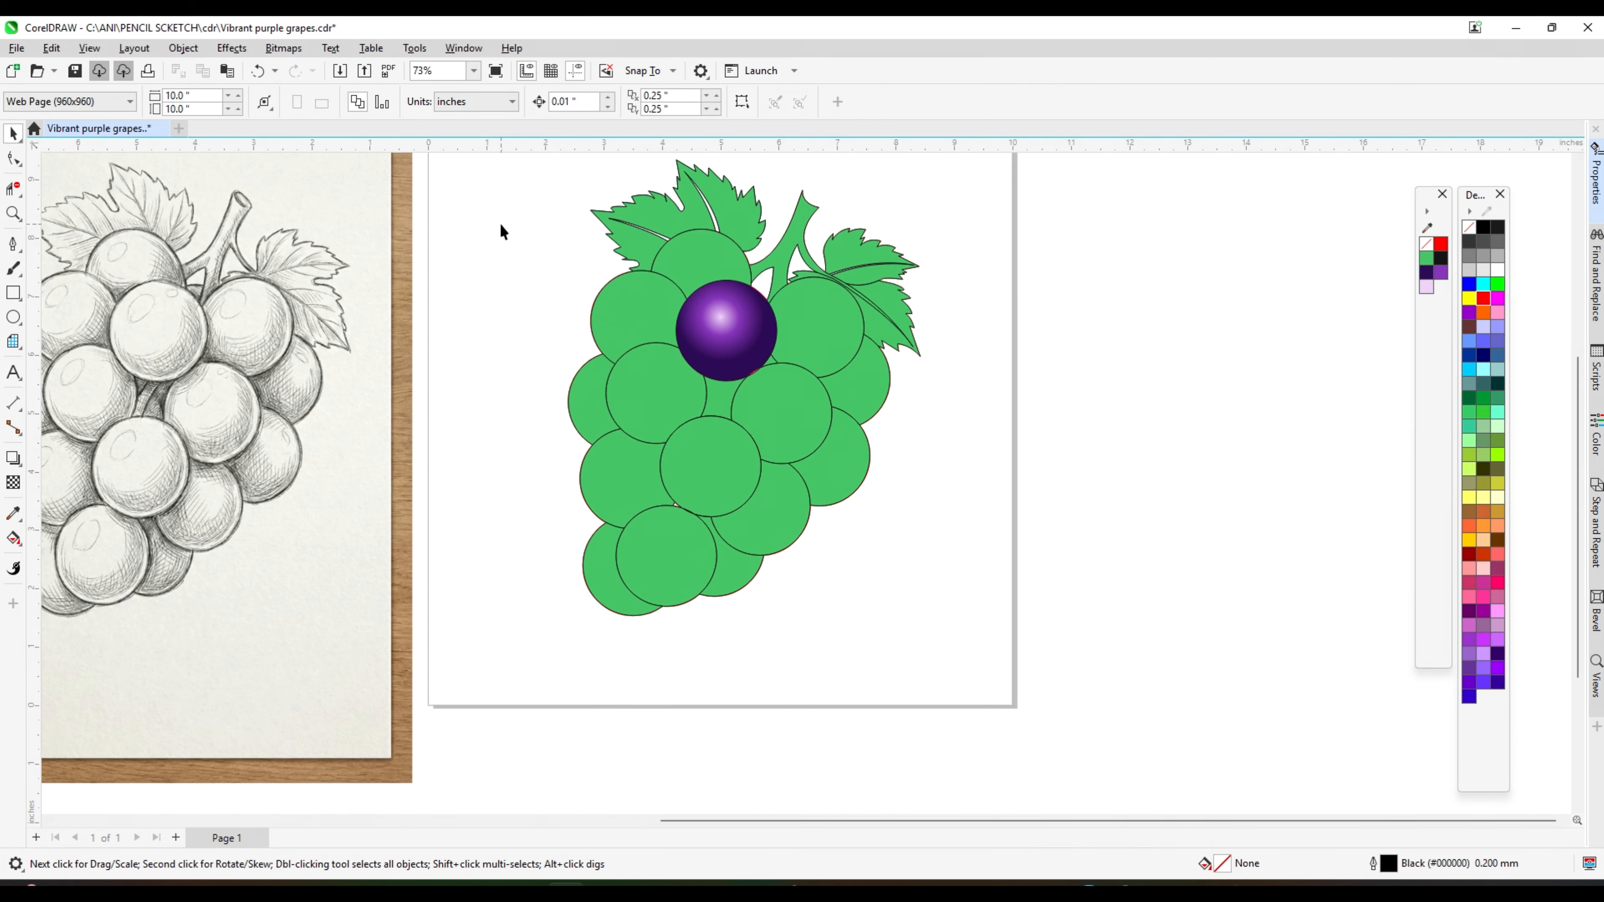
drag(892, 605, 902, 634)
click(51, 48)
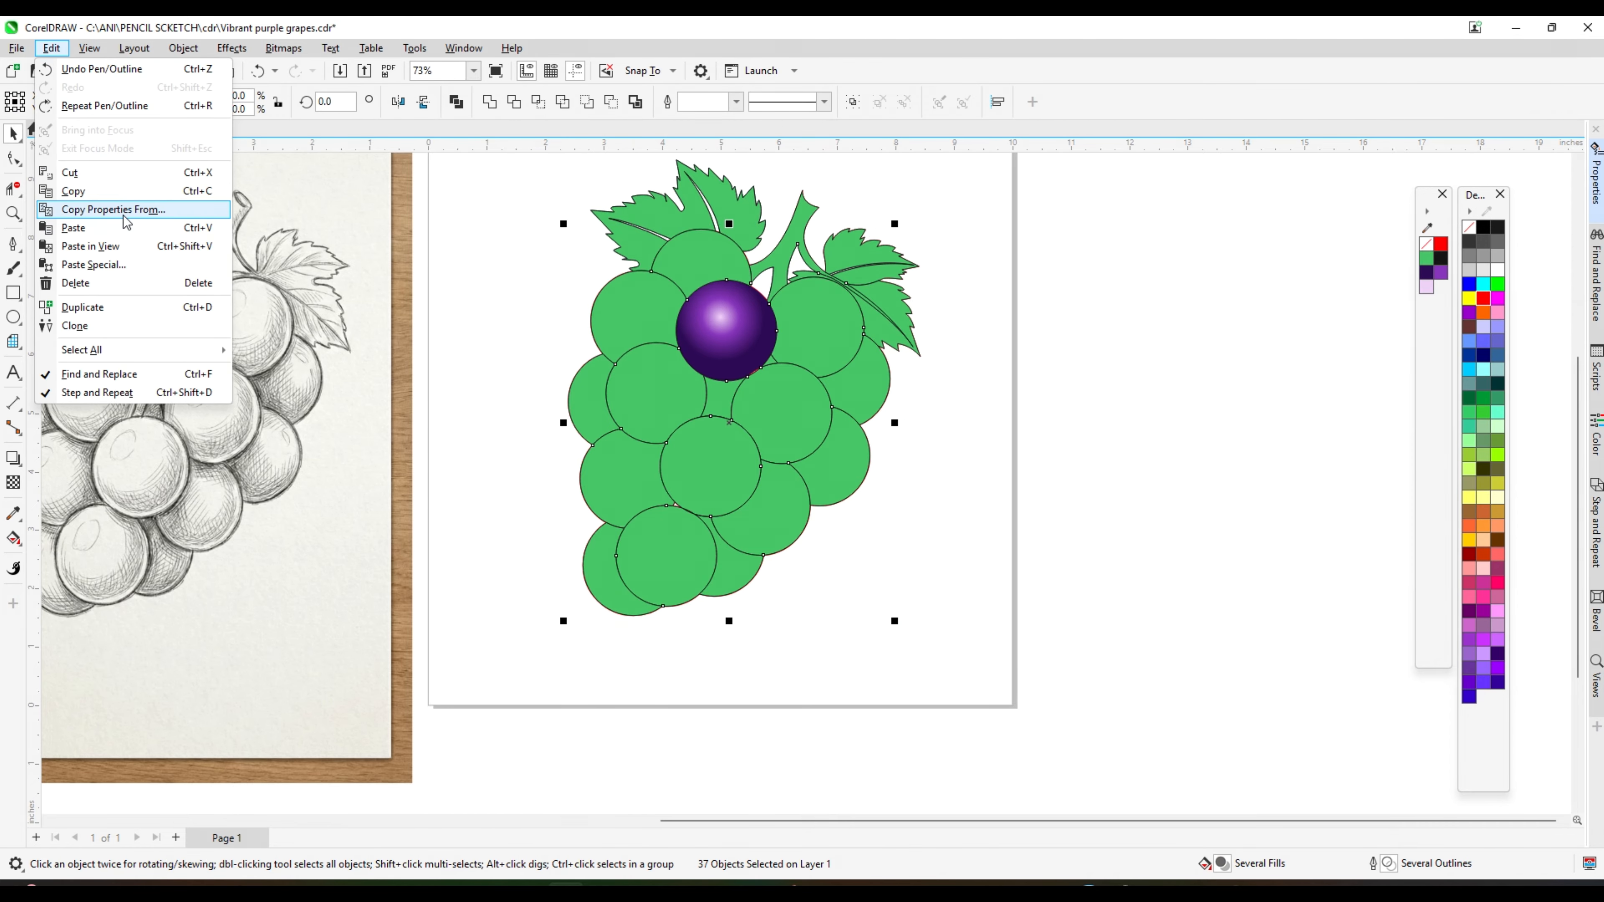
click(111, 210)
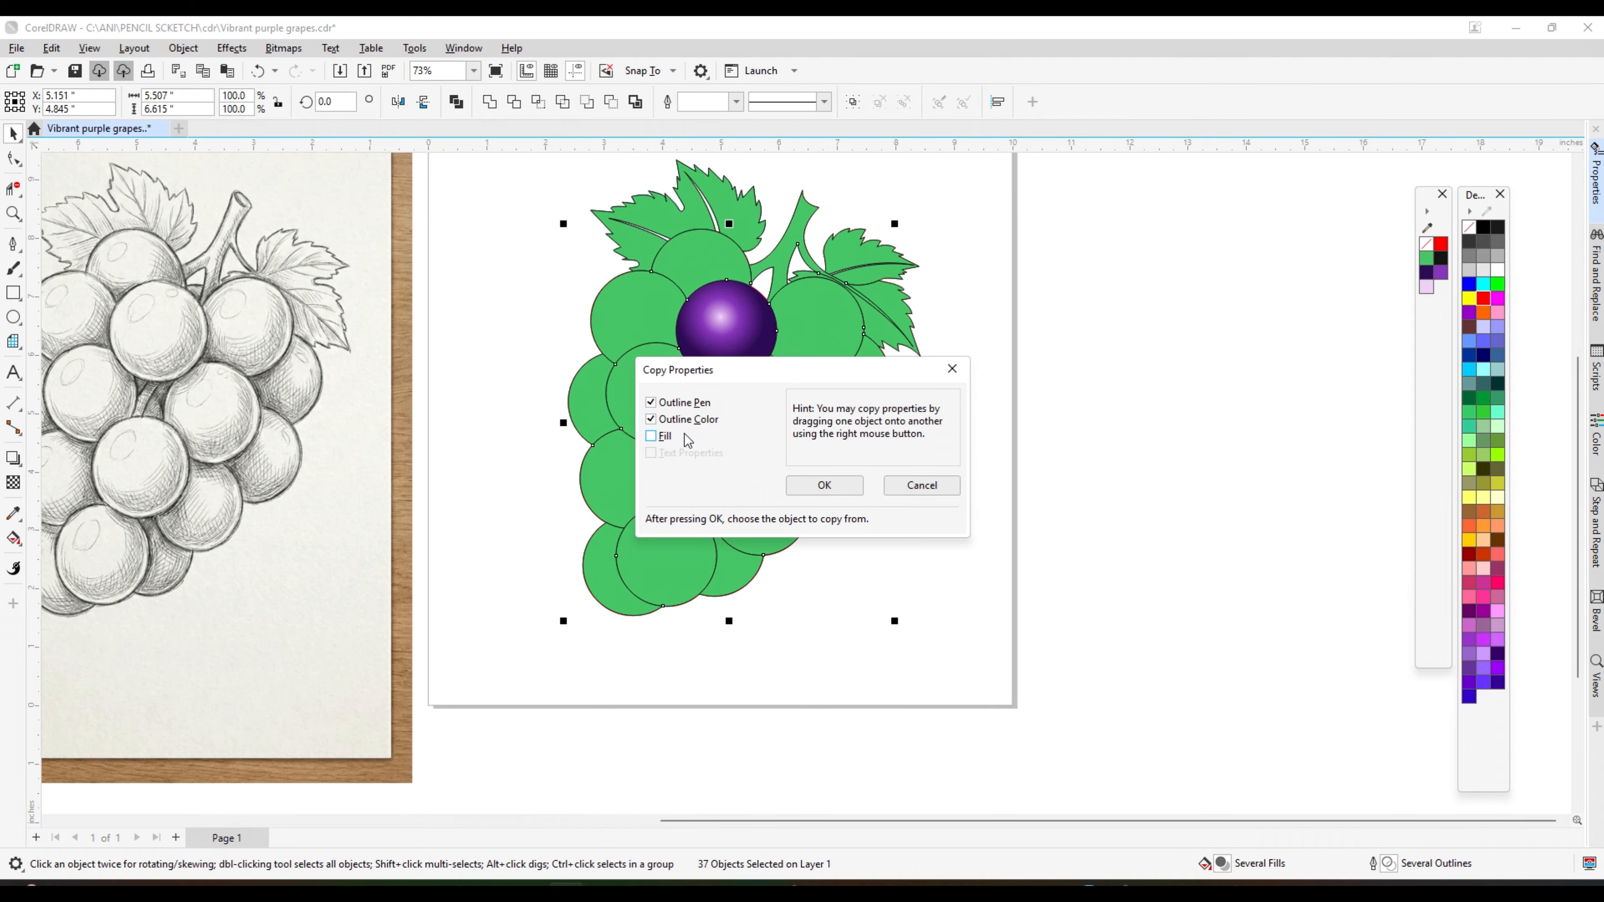
click(824, 484)
click(734, 325)
click(890, 494)
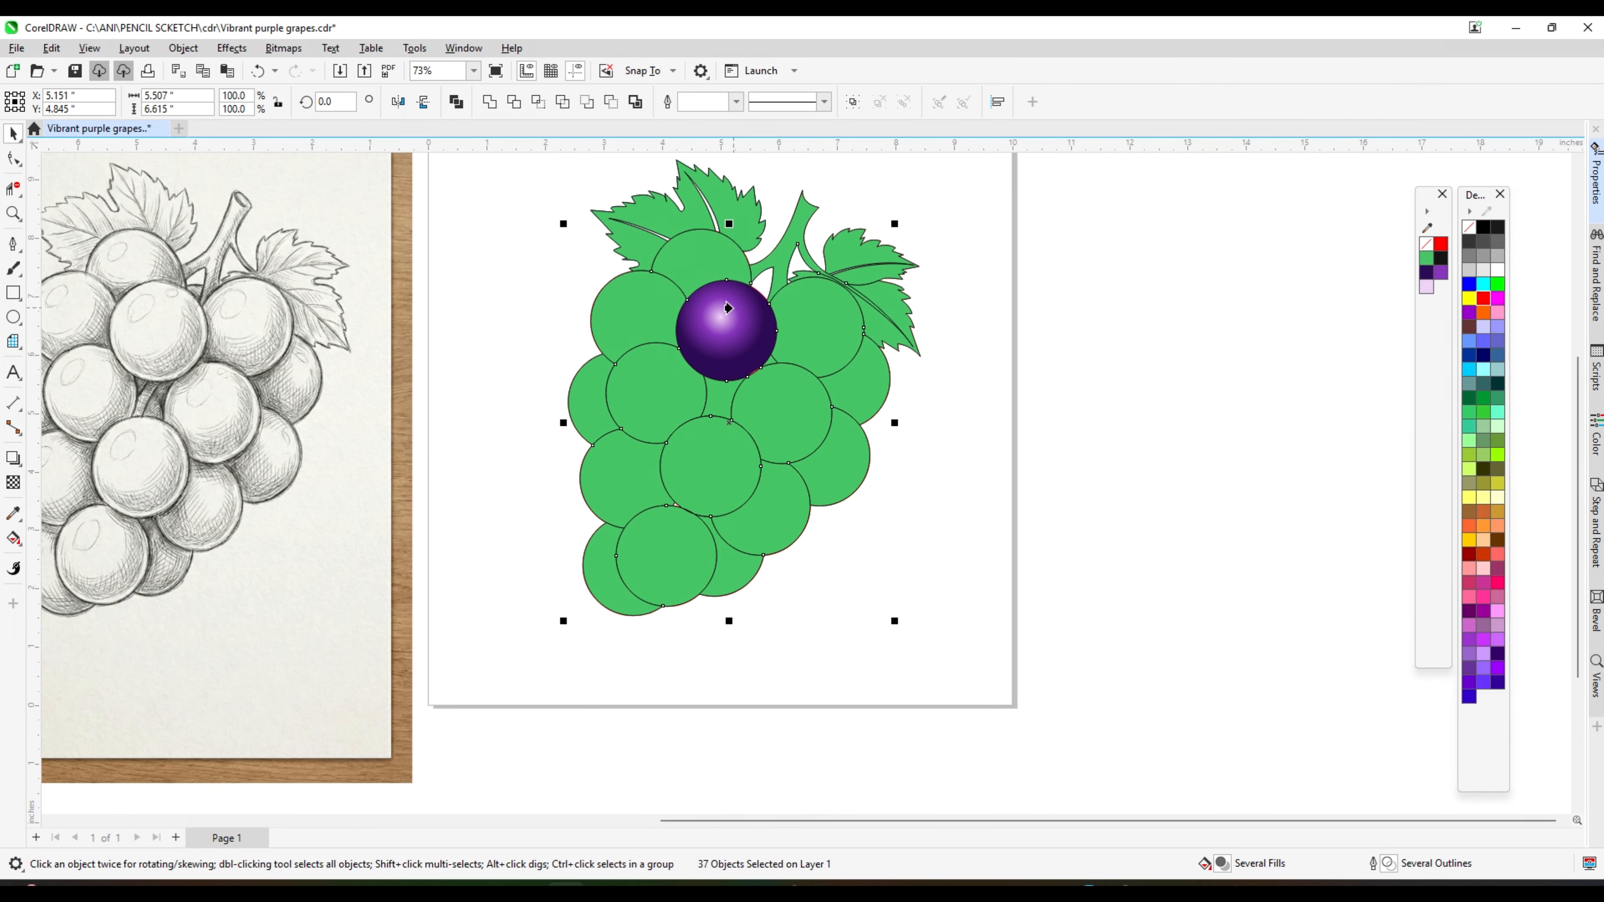
click(715, 305)
click(914, 495)
click(1127, 485)
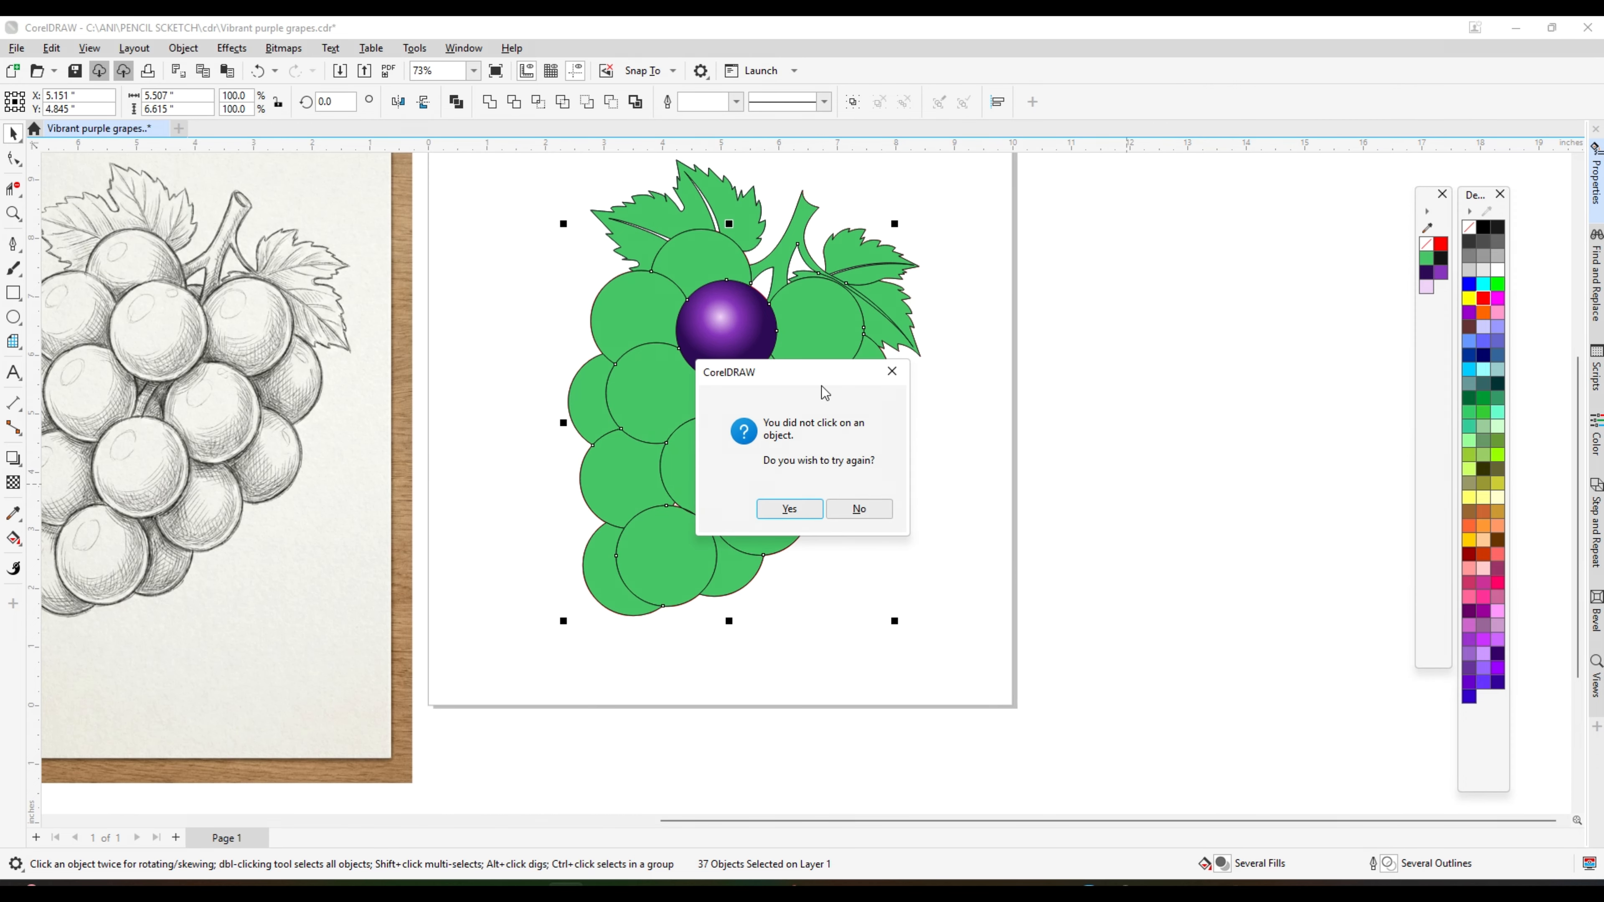
click(860, 508)
- Copy the shaded grape's outline and fill properties to the upper-right grape and deselect it
click(832, 322)
scroll(821, 319, up, 1)
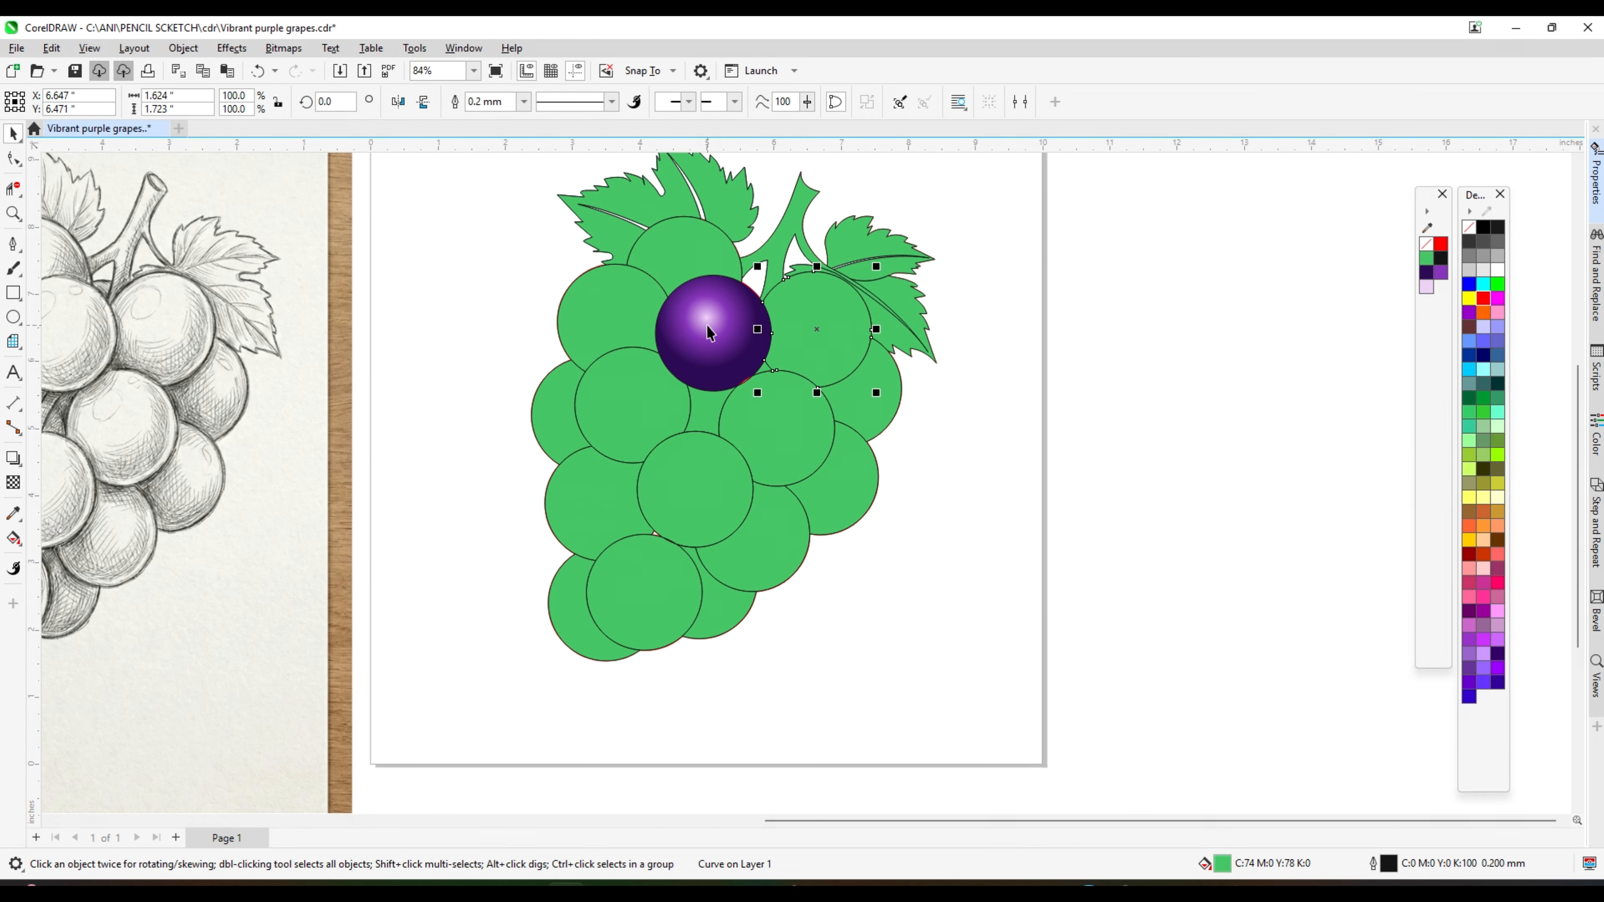
click(706, 324)
click(1088, 404)
- Copy the shaded grape's outline and fill to the top, left-side and centre grapes and the bottom-right grape behind them
click(576, 286)
shift+click(683, 248)
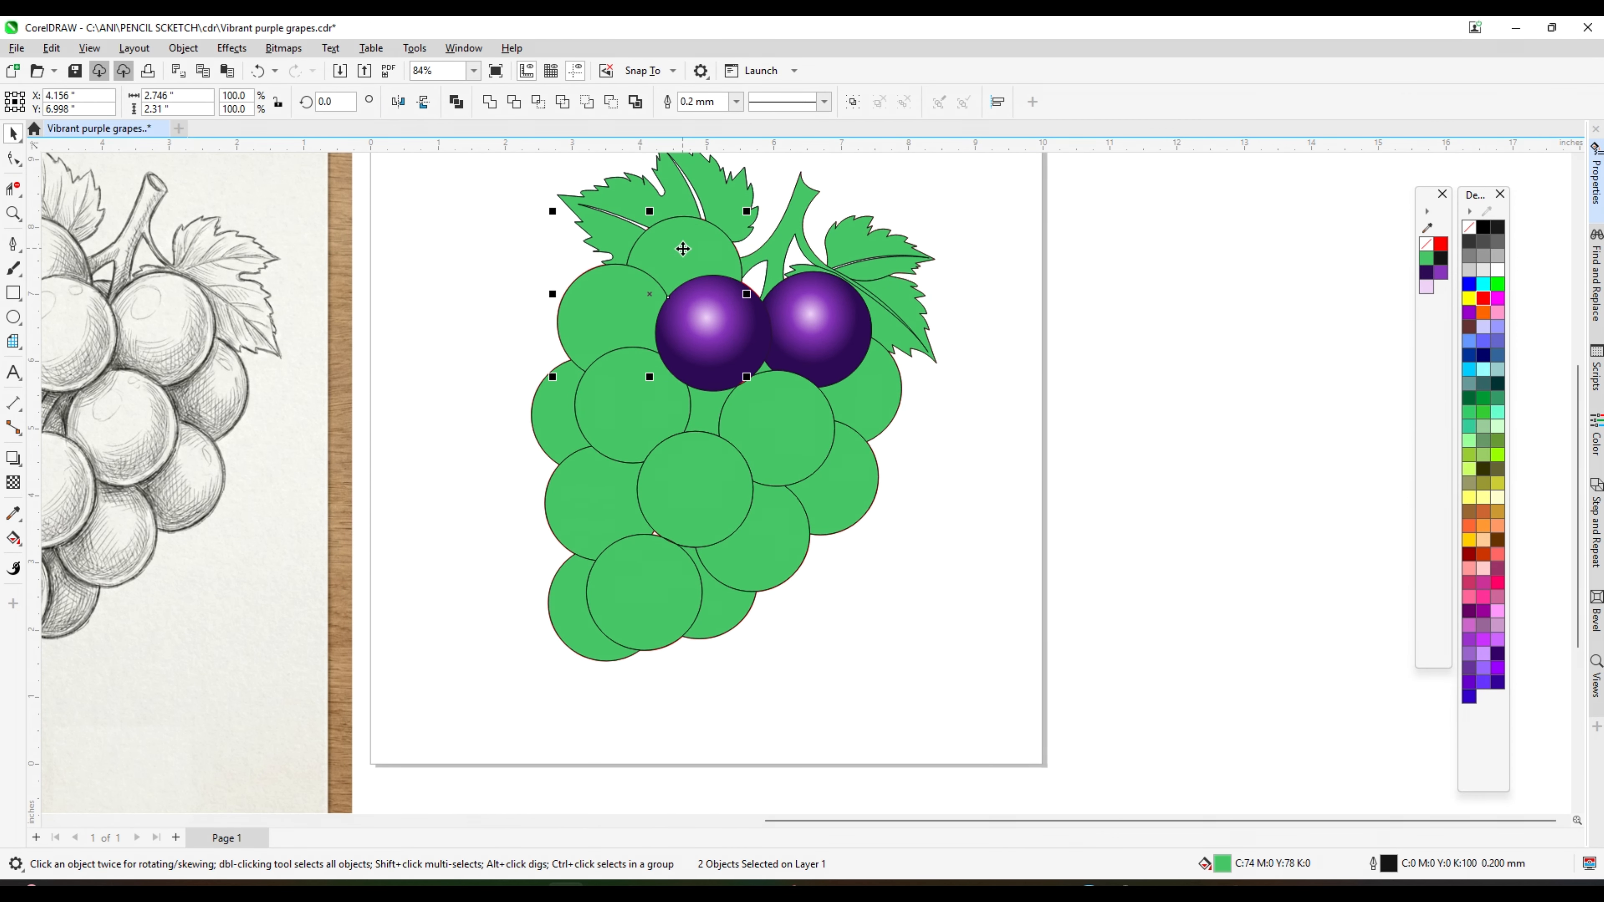
shift+click(623, 413)
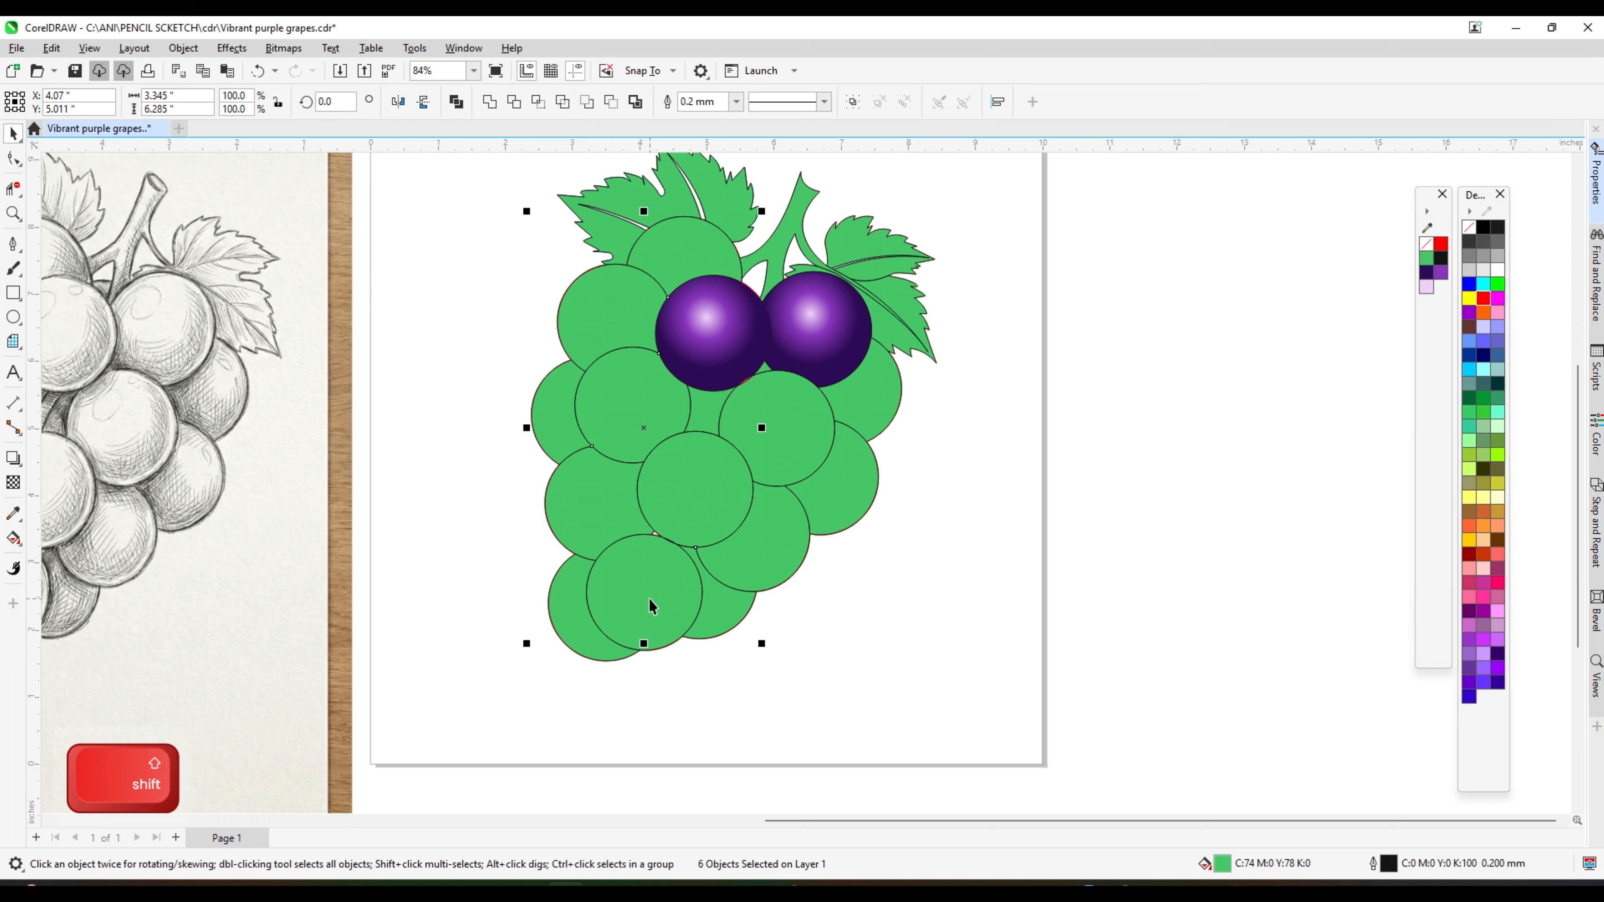
key(alt+e)
key(m)
click(829, 486)
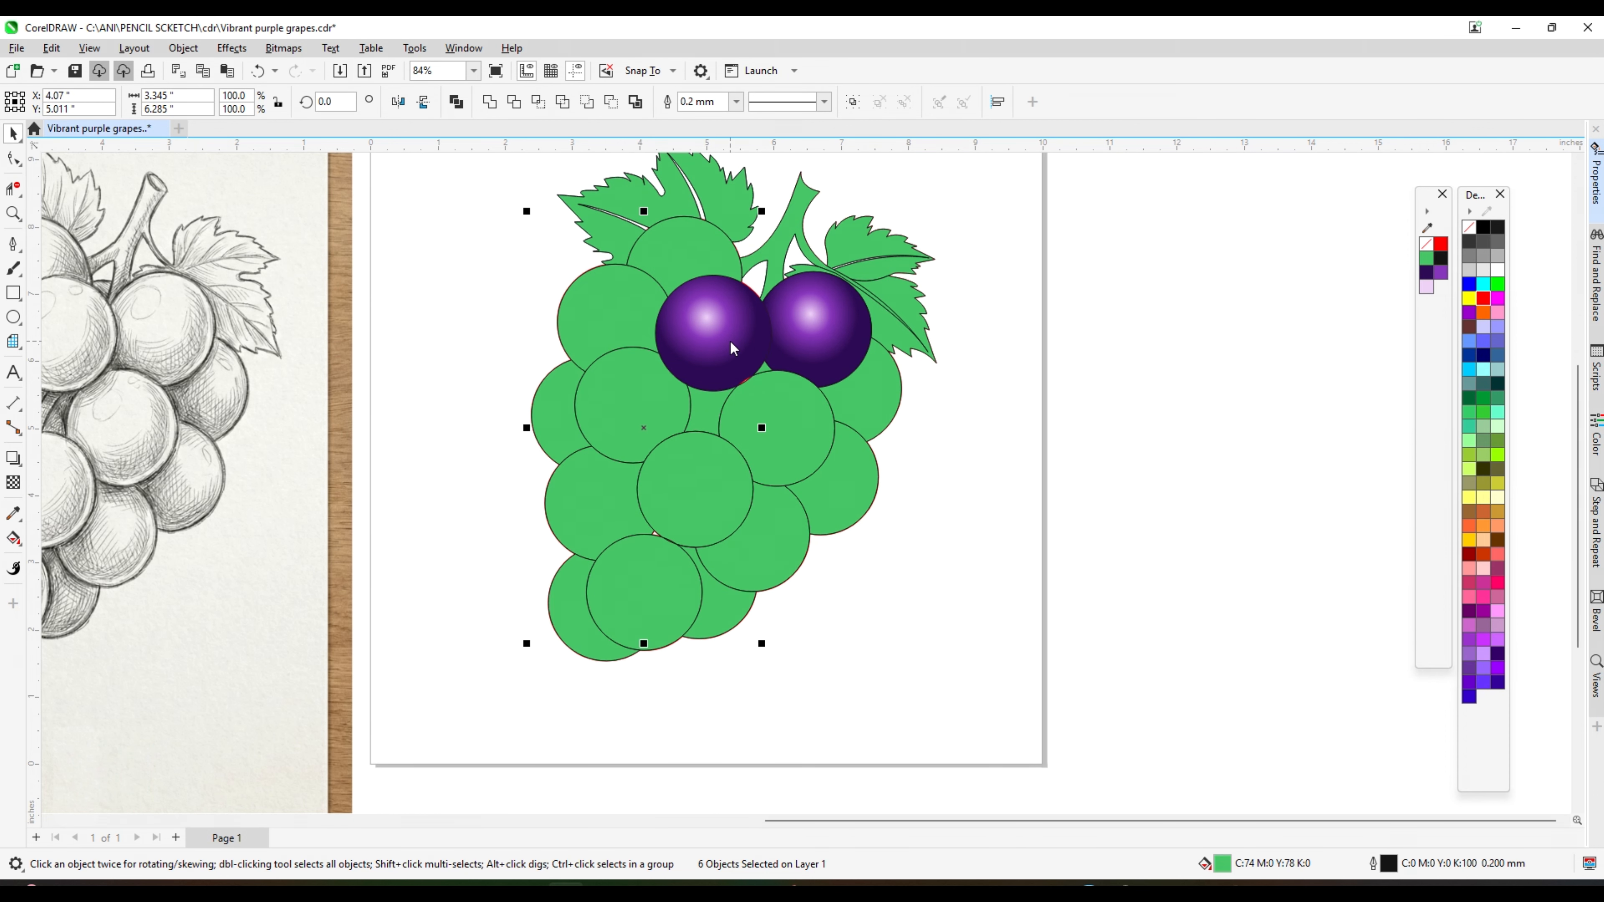
click(734, 344)
- Copy a shaded grape's outline and fill to the middle-right, outer-right and two bottom-left grapes and the small central gap piece
click(815, 436)
shift+click(865, 460)
shift+click(881, 399)
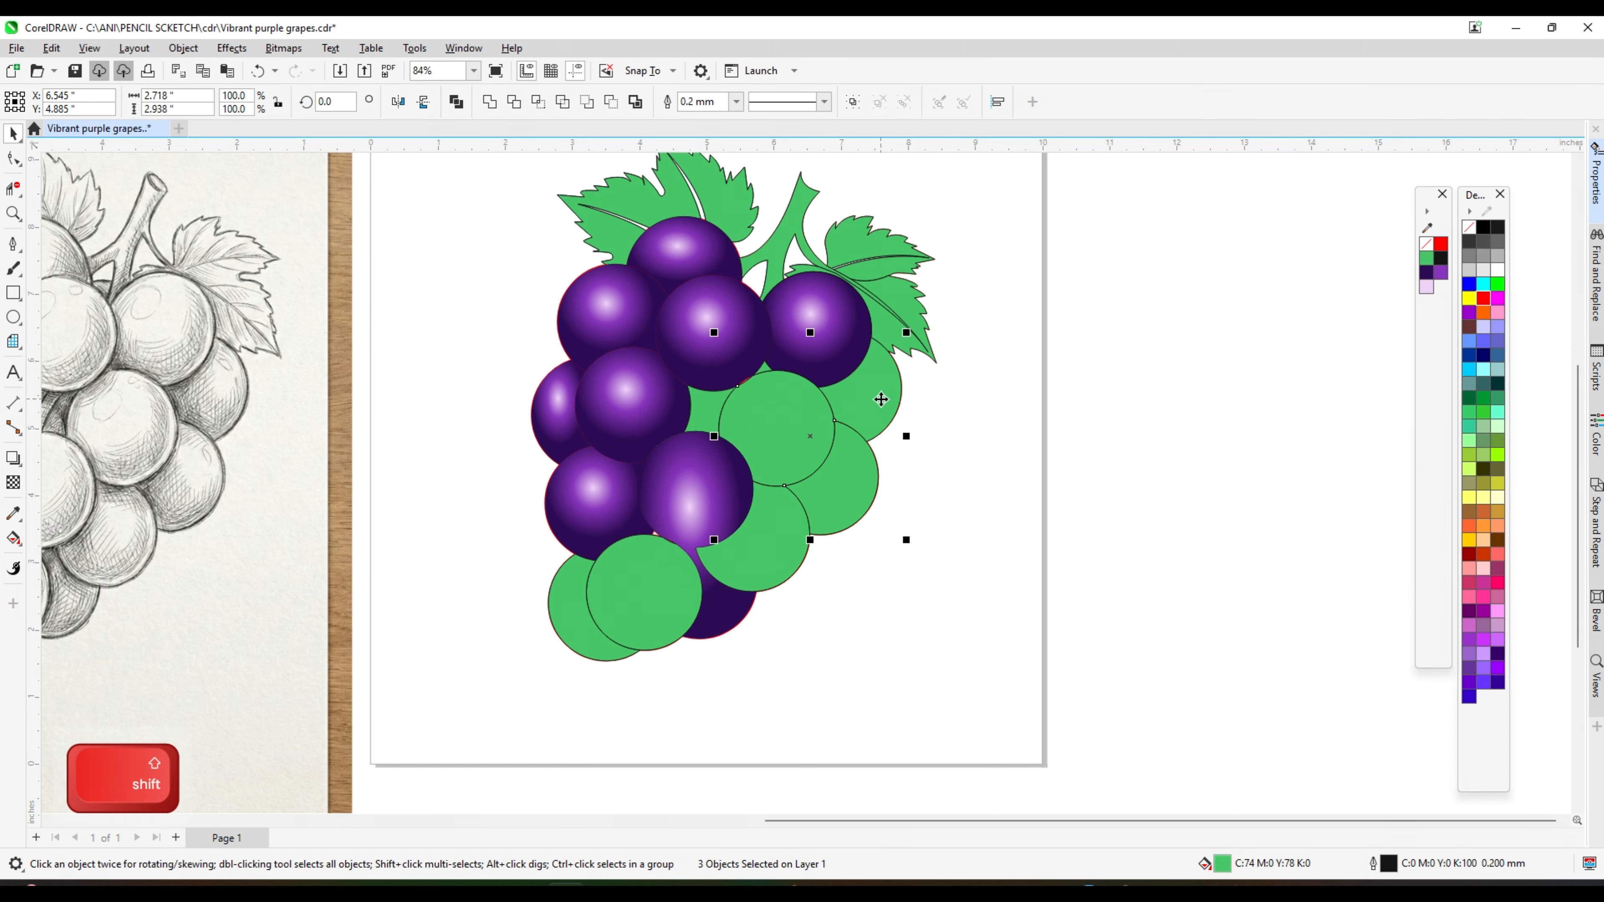
key(alt+e)
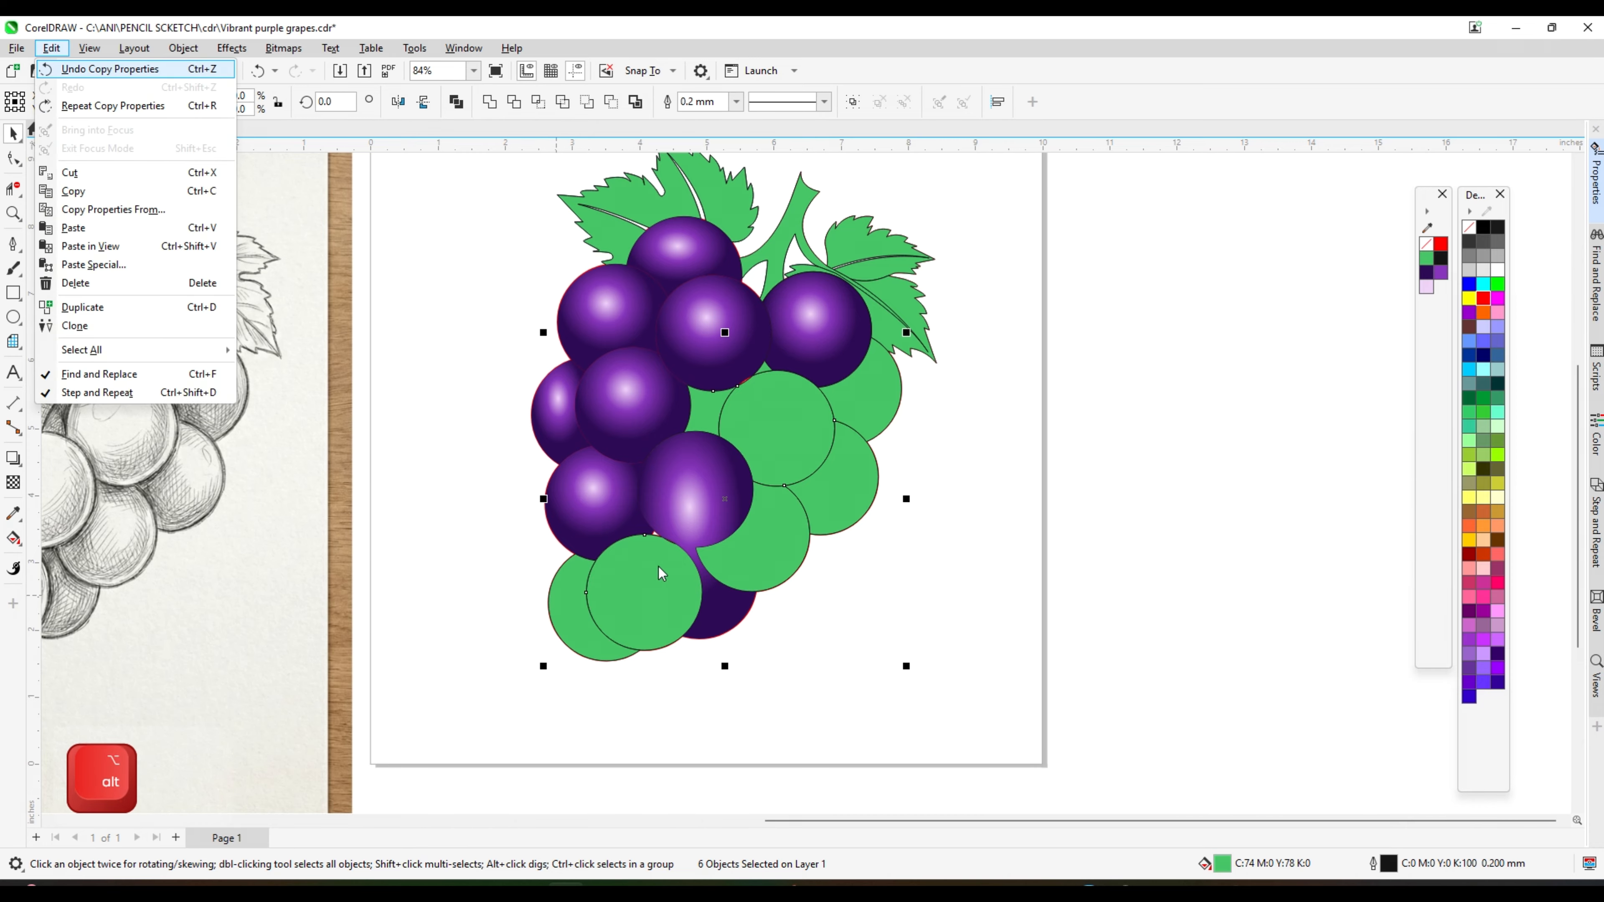
key(m)
click(820, 485)
click(802, 315)
- Copy the upper-right grape's outline and fill to the last green grape in the lower right of the cluster
click(781, 531)
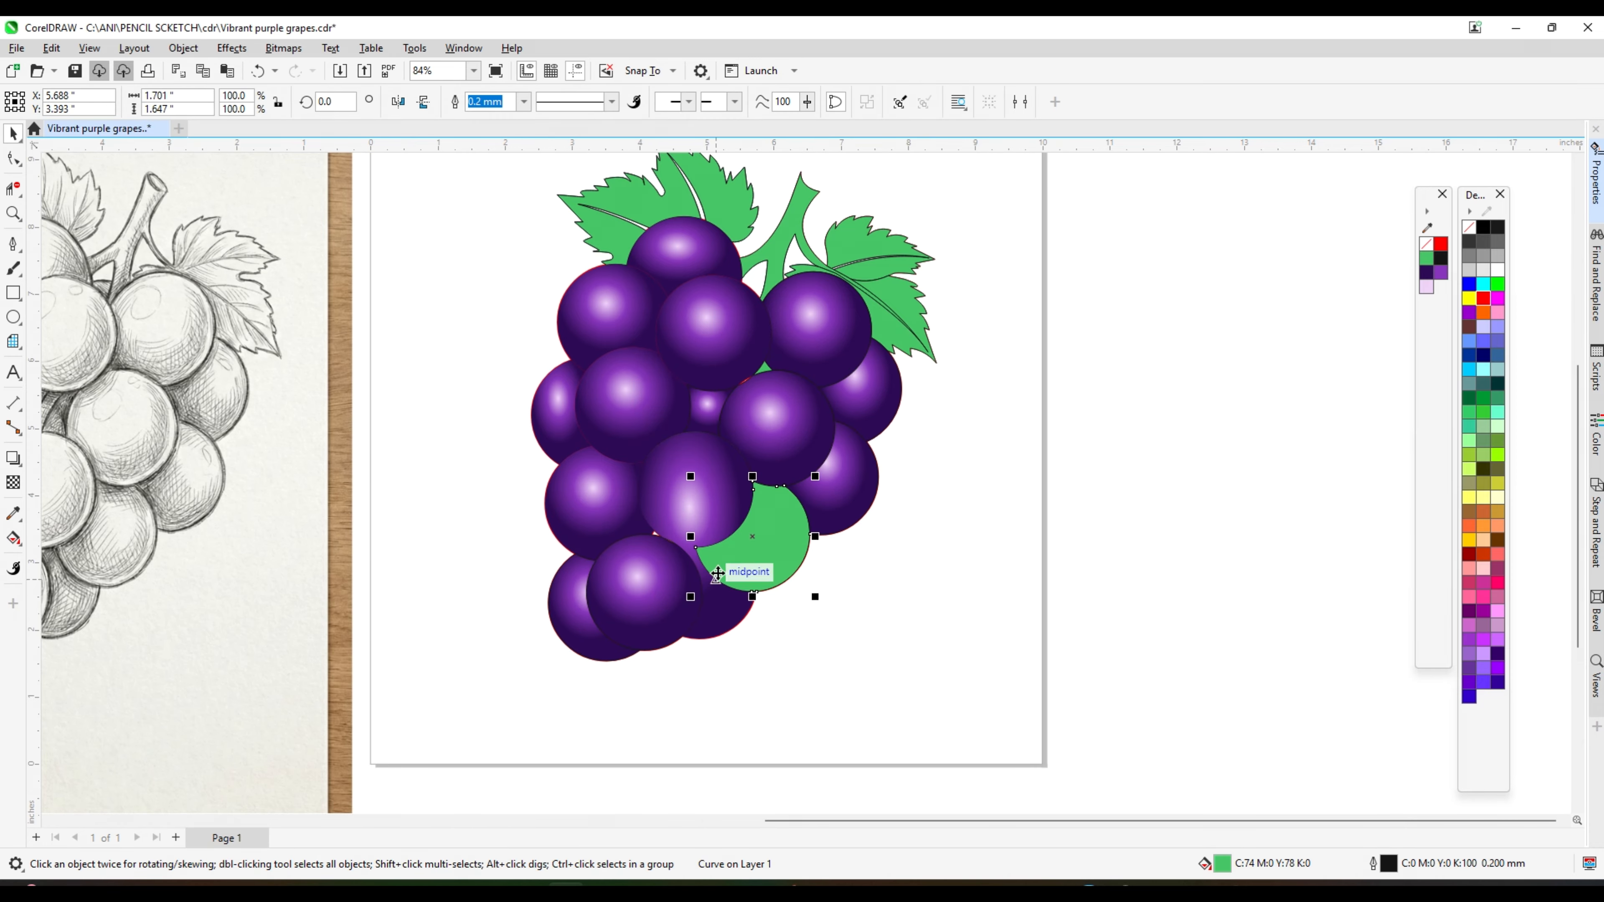
key(alt+e)
key(m)
click(831, 486)
click(806, 315)
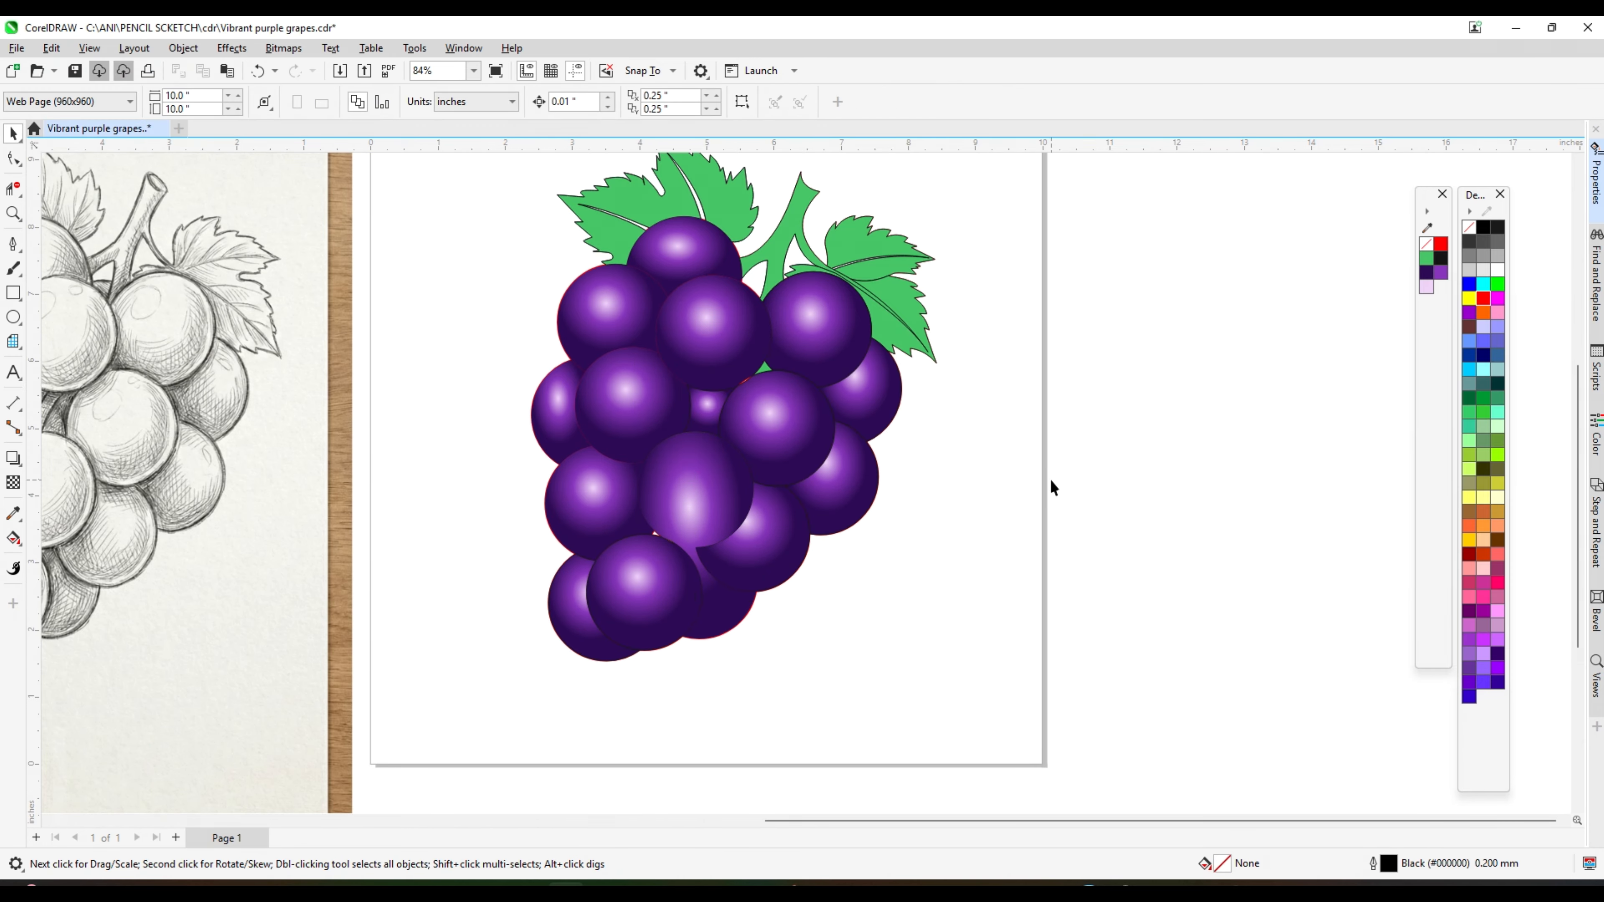
- Smart Fill the white vein gaps in the two upper-left leaf lobes and the upper-right leaf with green
scroll(924, 448, down, 2)
scroll(756, 279, up, 2)
scroll(756, 279, up, 3)
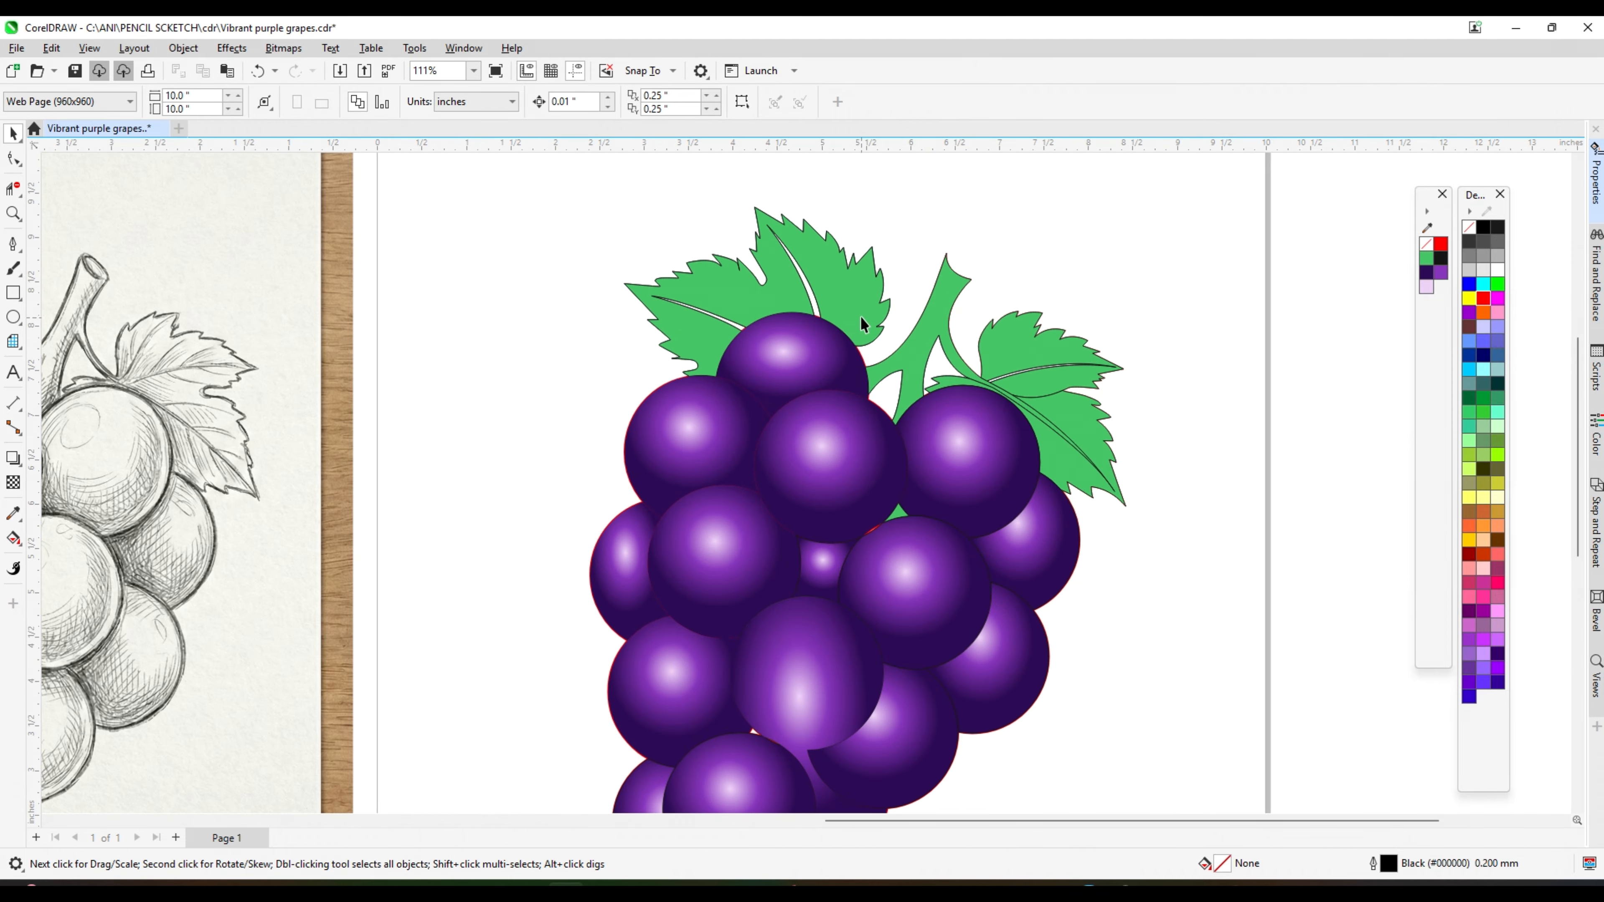
click(13, 539)
click(75, 558)
scroll(790, 316, up, 2)
click(817, 311)
scroll(817, 311, down, 3)
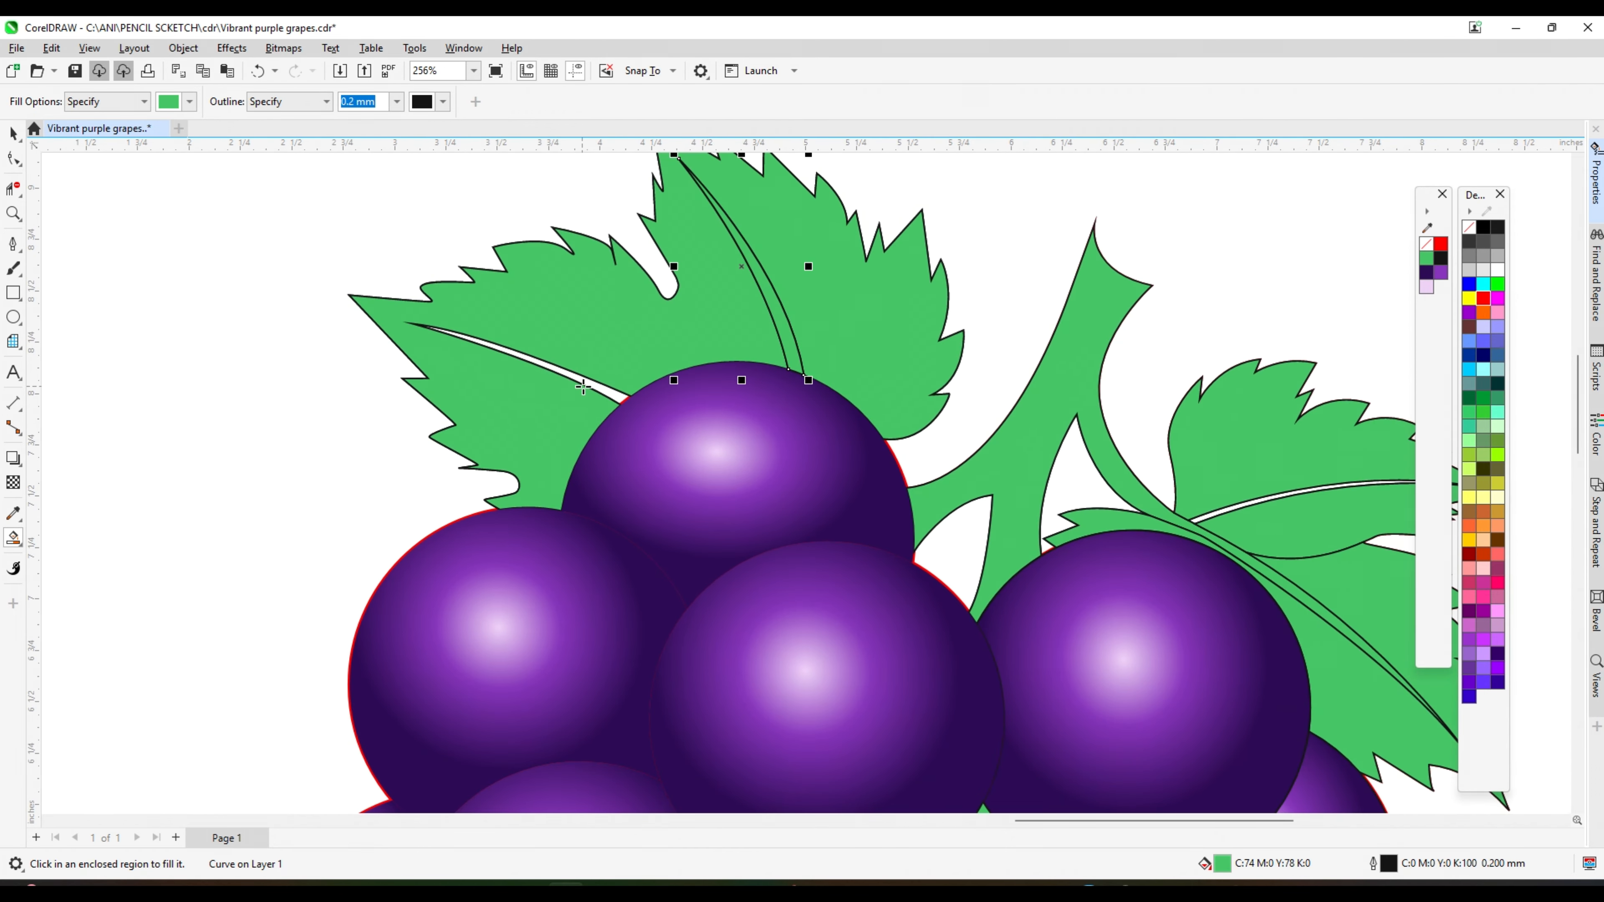
click(587, 388)
scroll(855, 467, up, 3)
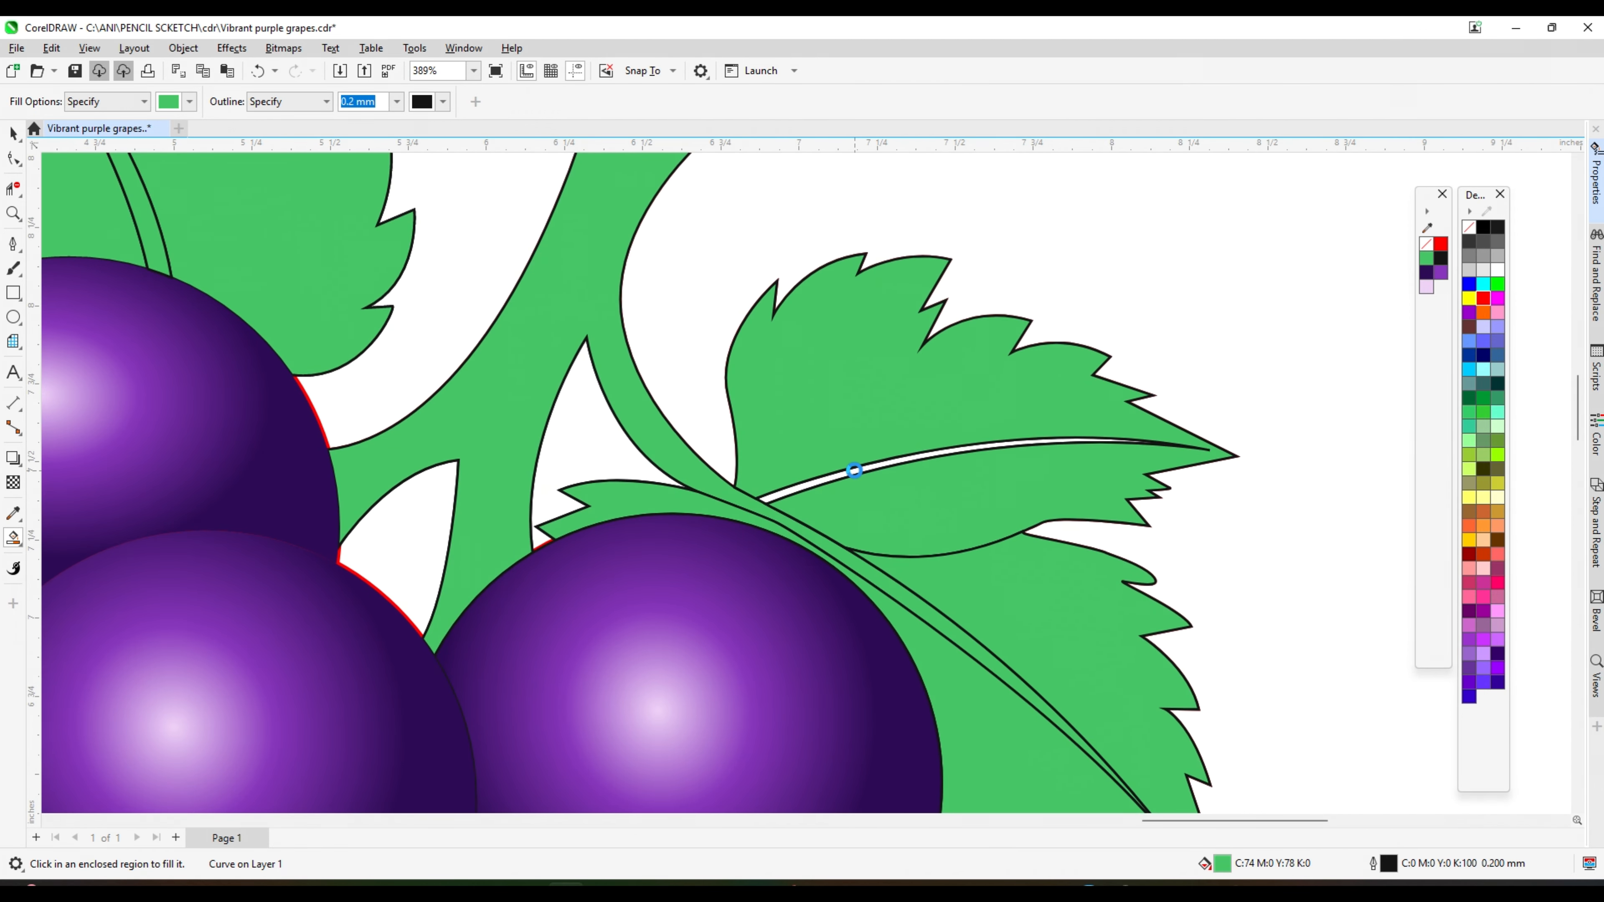
click(854, 471)
scroll(854, 471, down, 4)
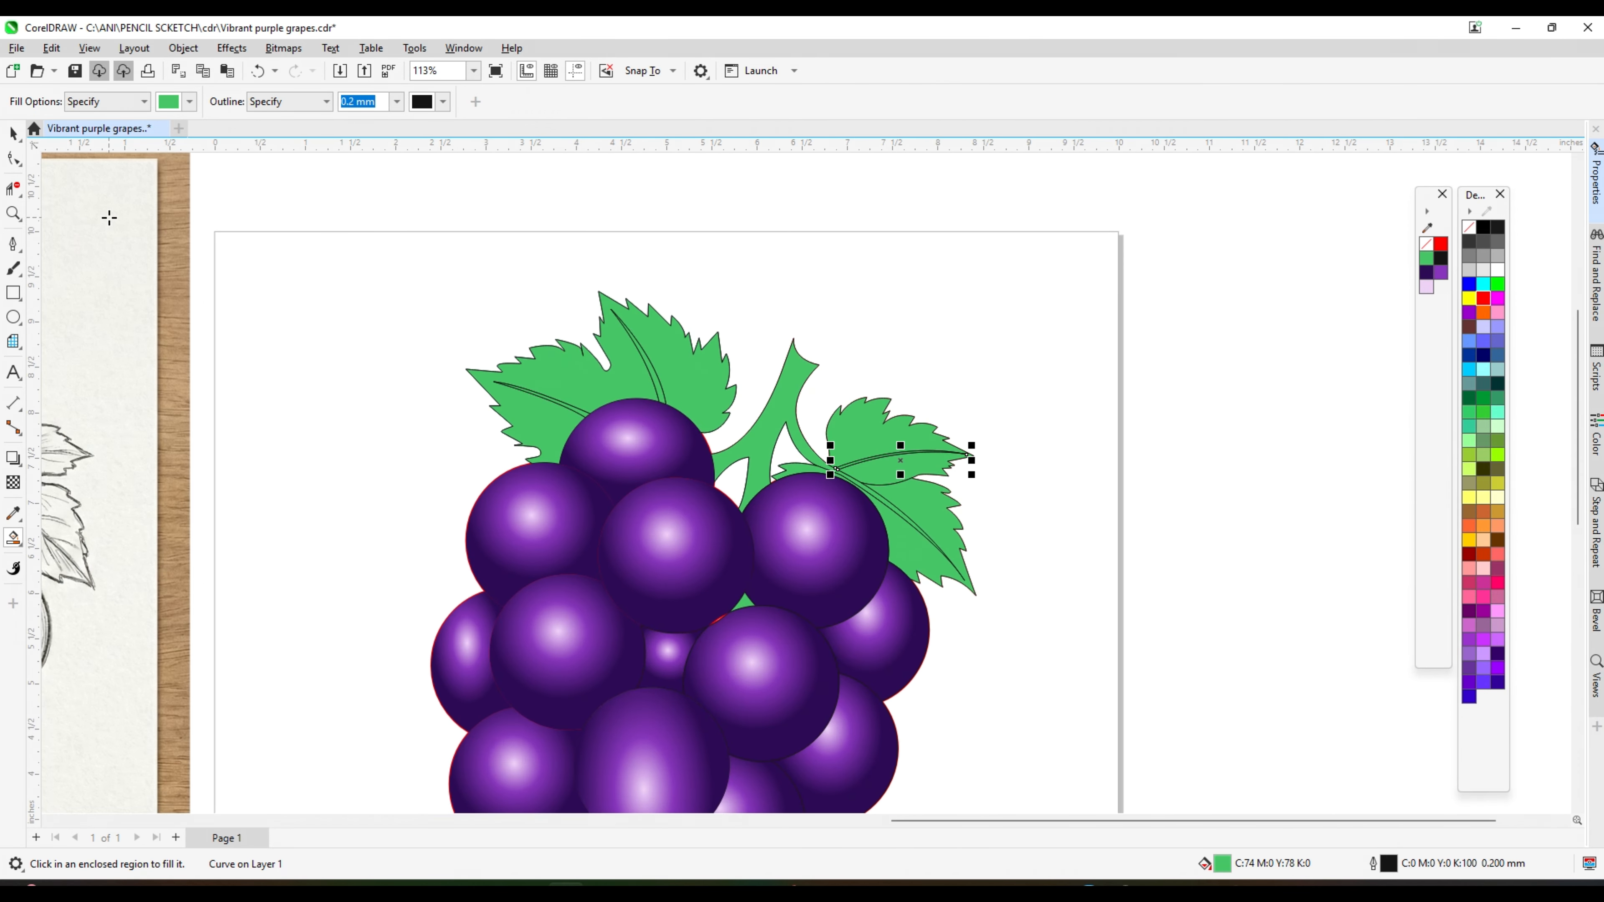
- Draw an open curve with the Pen tool that bulges over the stem's cut end, joining its two tip corners
click(13, 243)
click(89, 298)
scroll(841, 369, up, 4)
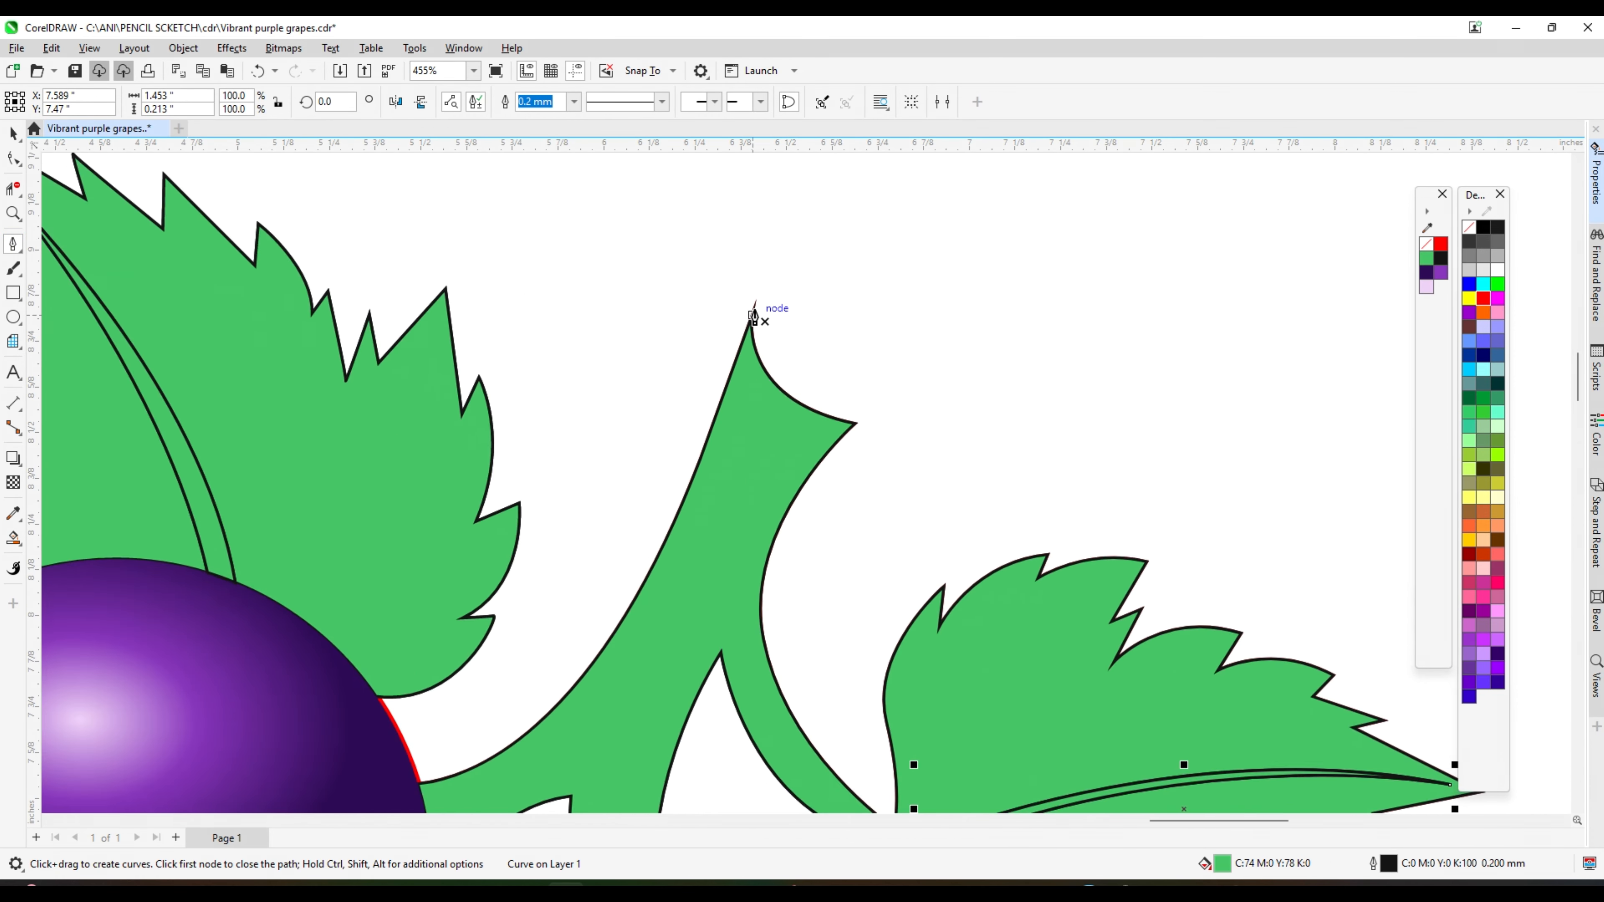
scroll(754, 316, up, 2)
drag(700, 298, 714, 316)
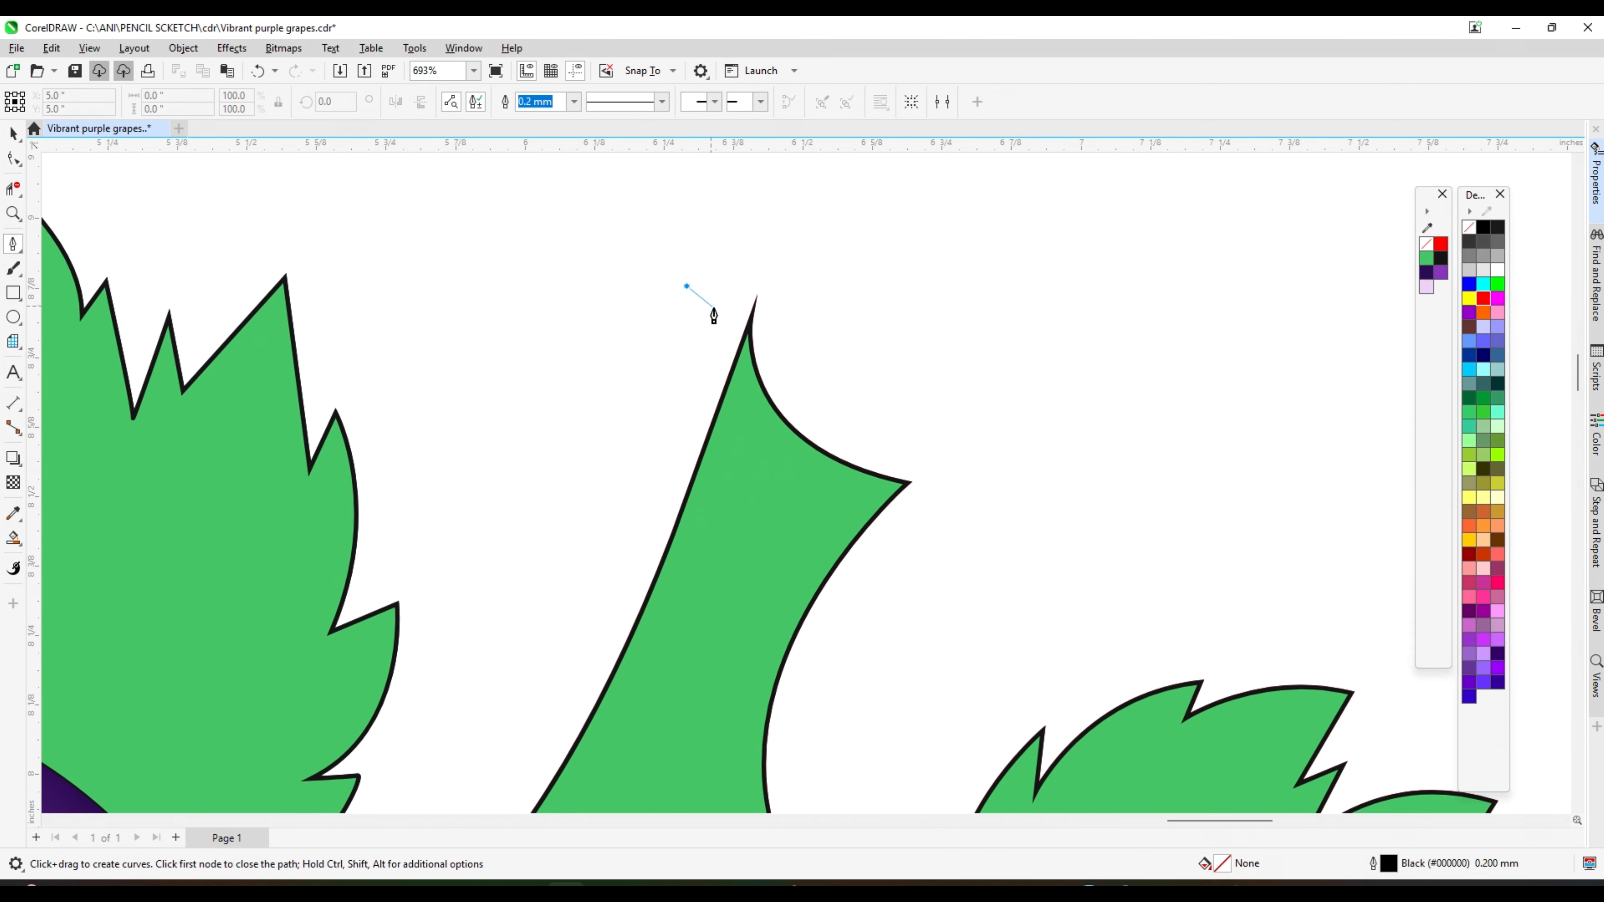
click(751, 321)
drag(911, 518, 928, 615)
key(Return)
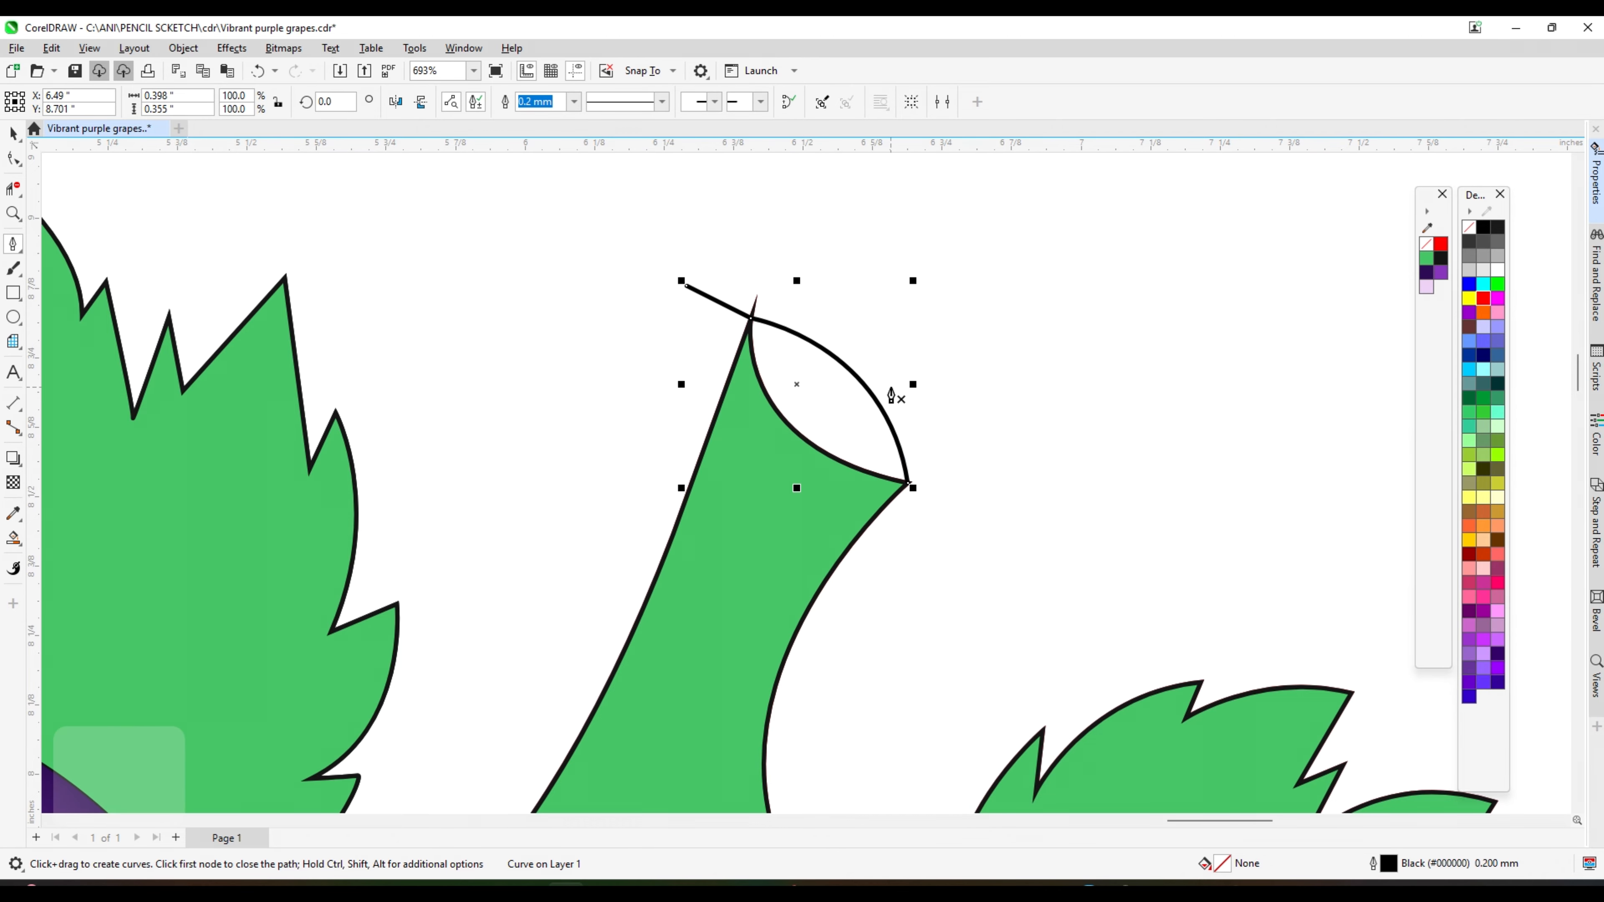
- Smart Fill the enclosed area at the stem's cut end with green and delete the helper curve
click(17, 534)
click(71, 556)
click(866, 425)
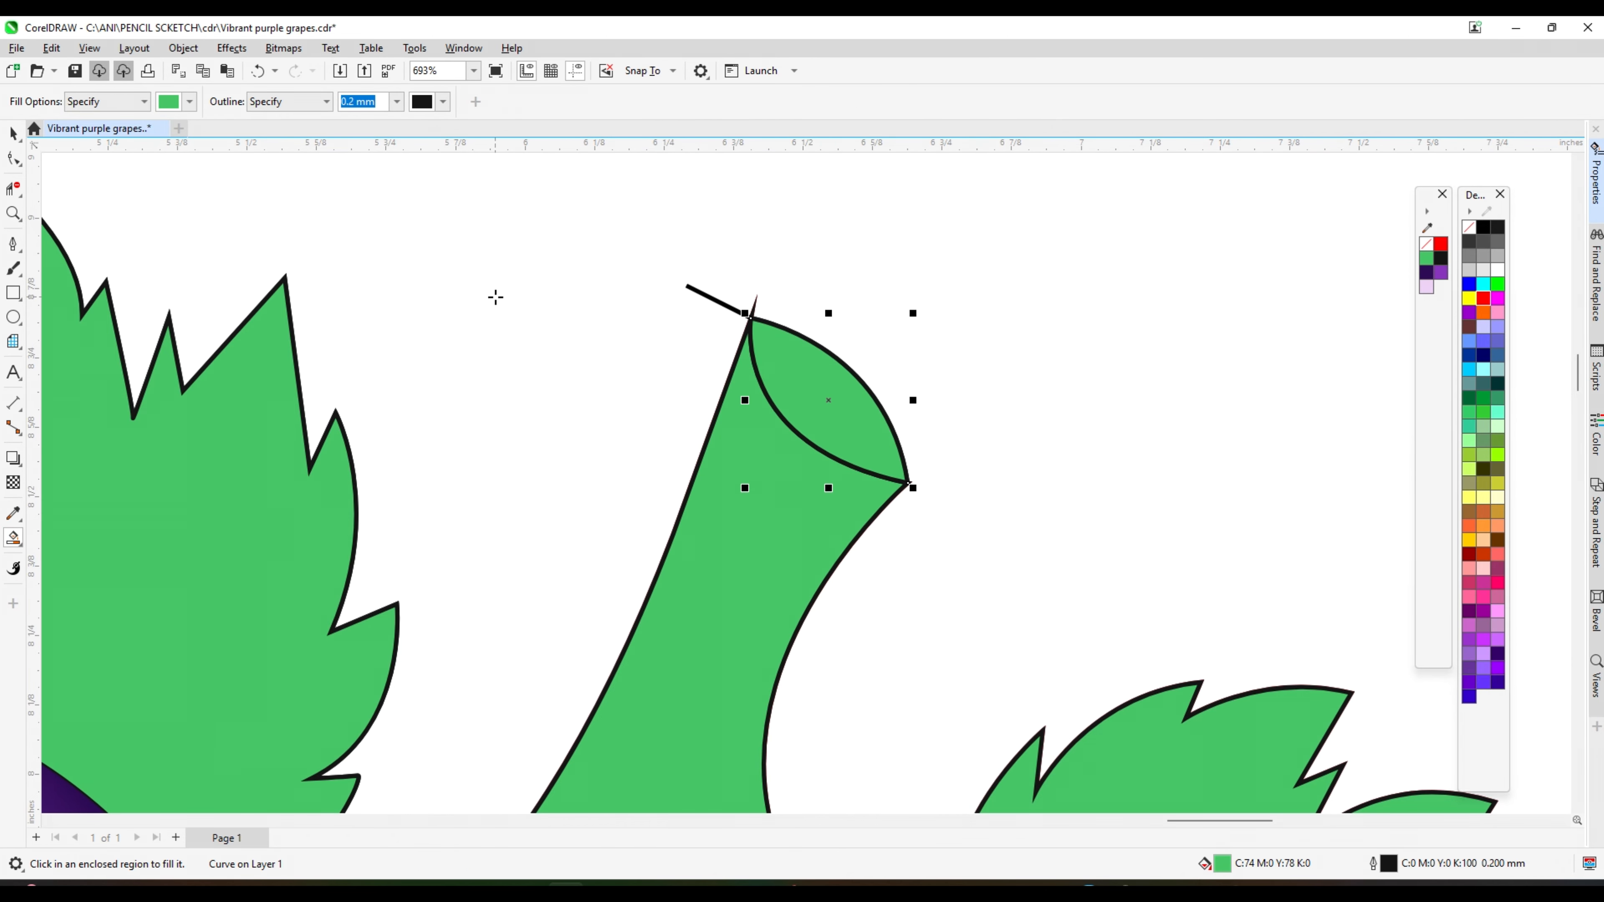
click(14, 134)
click(711, 301)
click(709, 297)
key(Delete)
scroll(853, 240, down, 5)
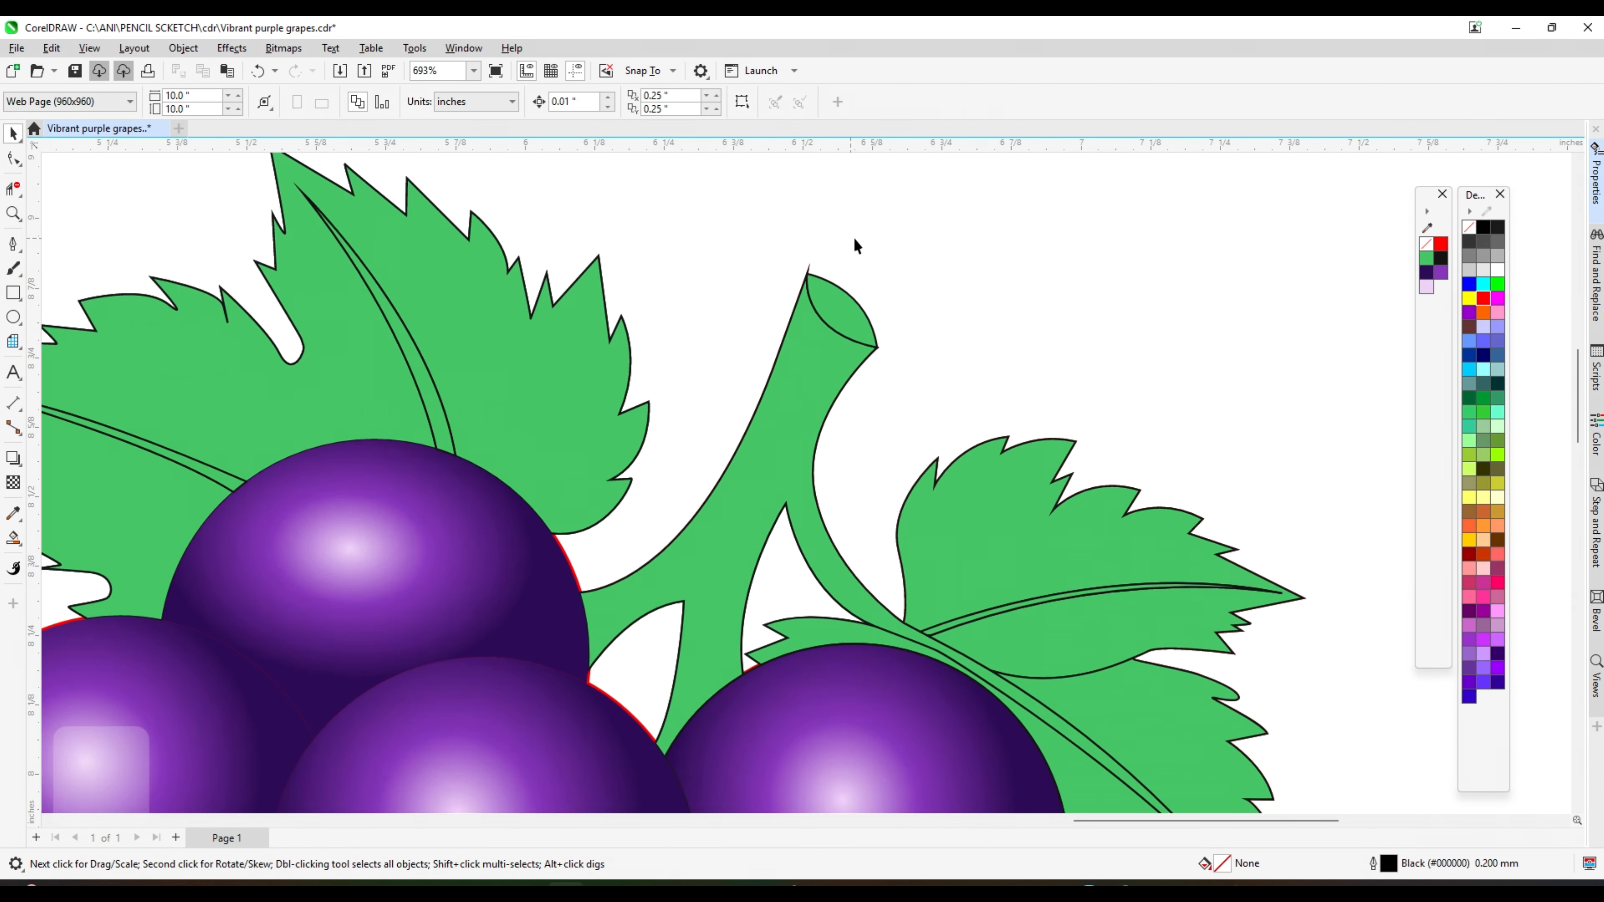
- Select the whole grape cluster with its leaves and stem and remove all outlines
drag(550, 183, 607, 257)
drag(1051, 744, 1052, 744)
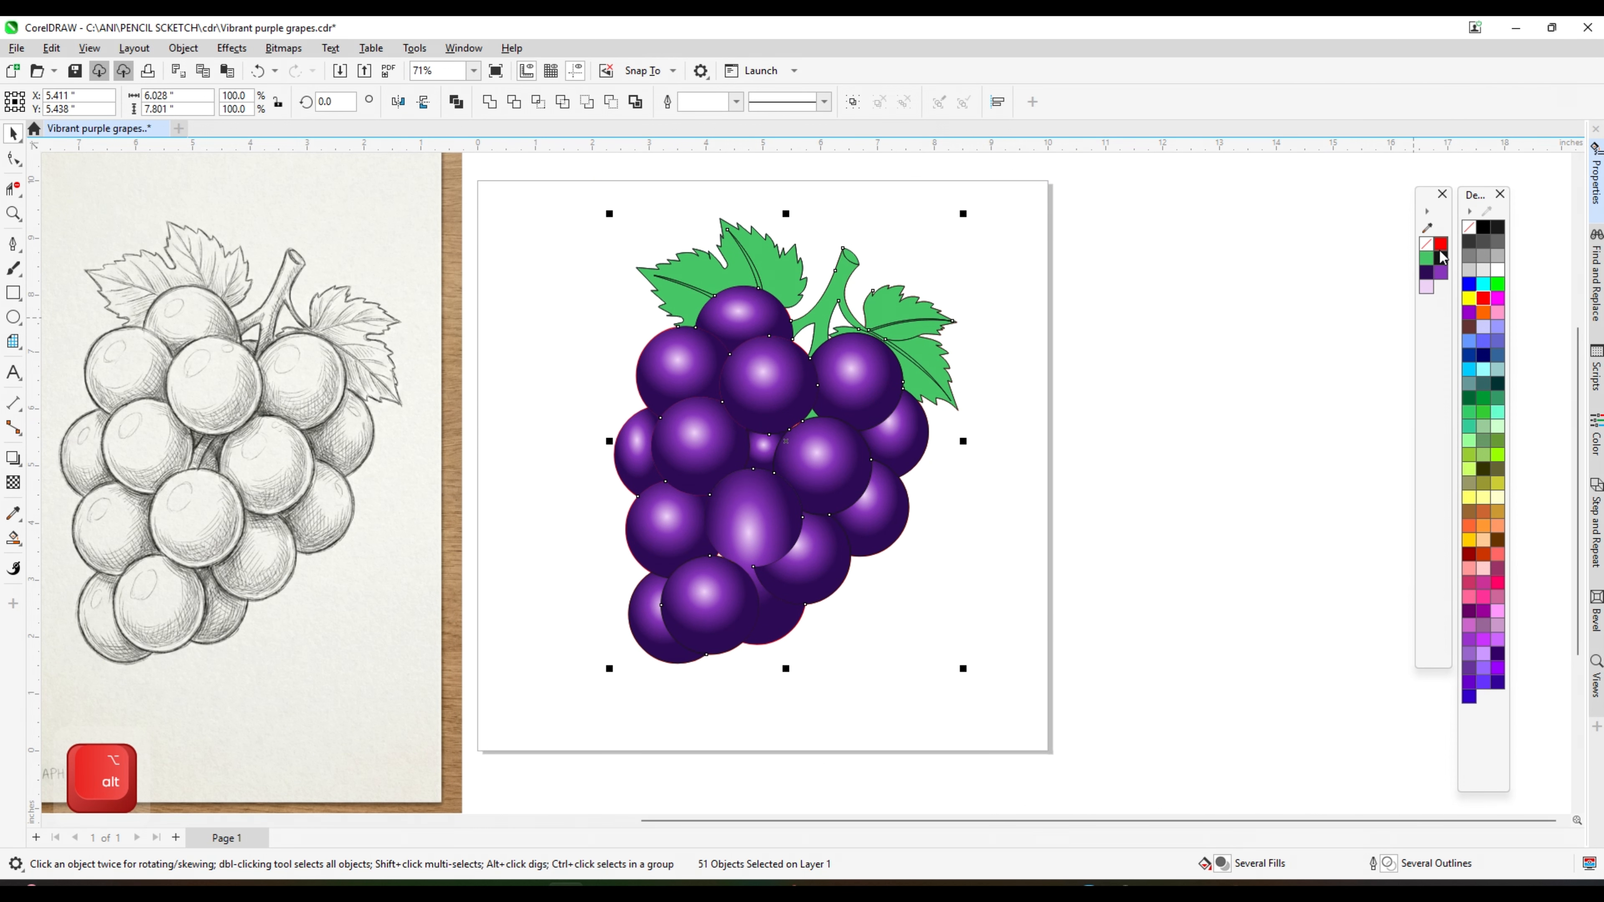
click(970, 383)
scroll(964, 391, up, 3)
scroll(965, 393, down, 3)
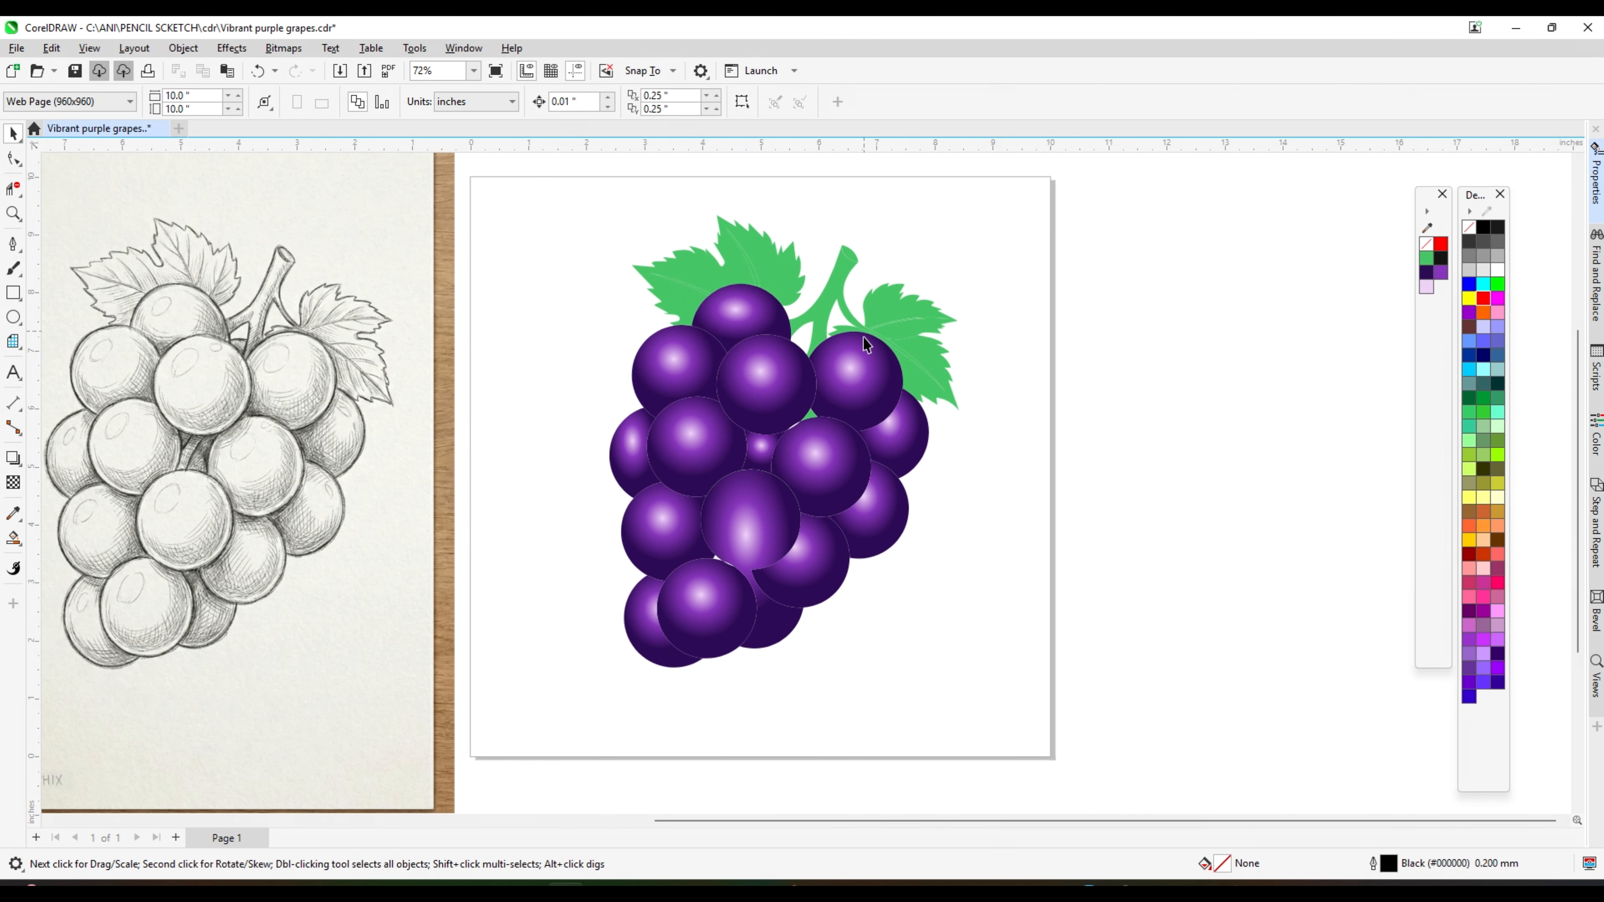
- Reshape the stretched elliptical fountain fill of the central lower grape into a smaller, rounder one with Interactive Fill
click(752, 373)
click(12, 538)
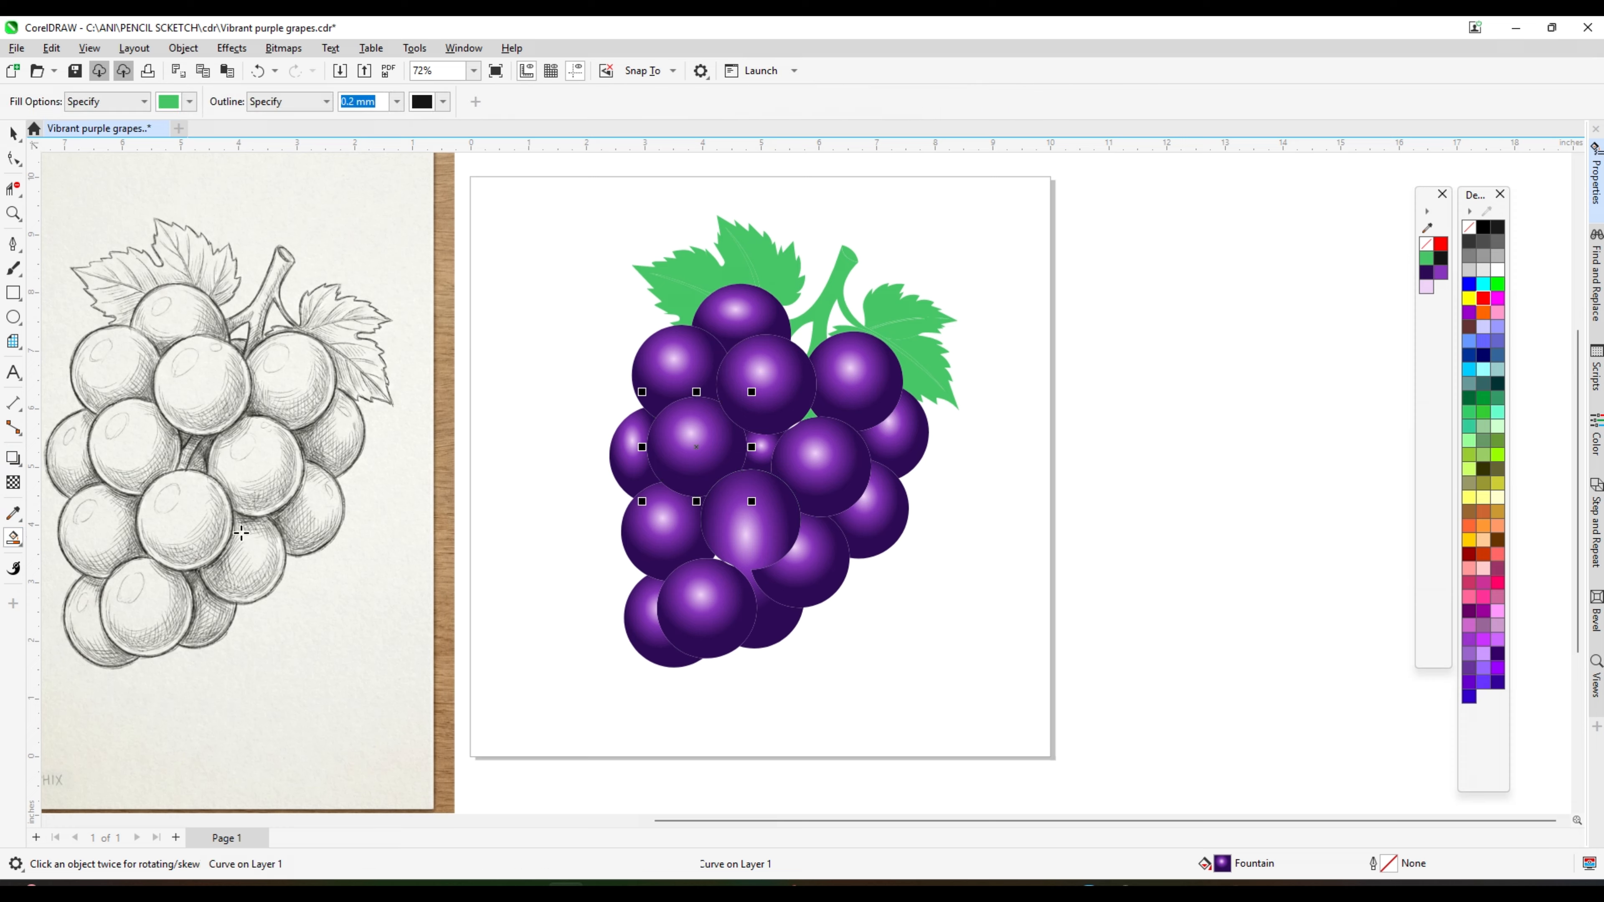
scroll(219, 472, up, 1)
click(17, 539)
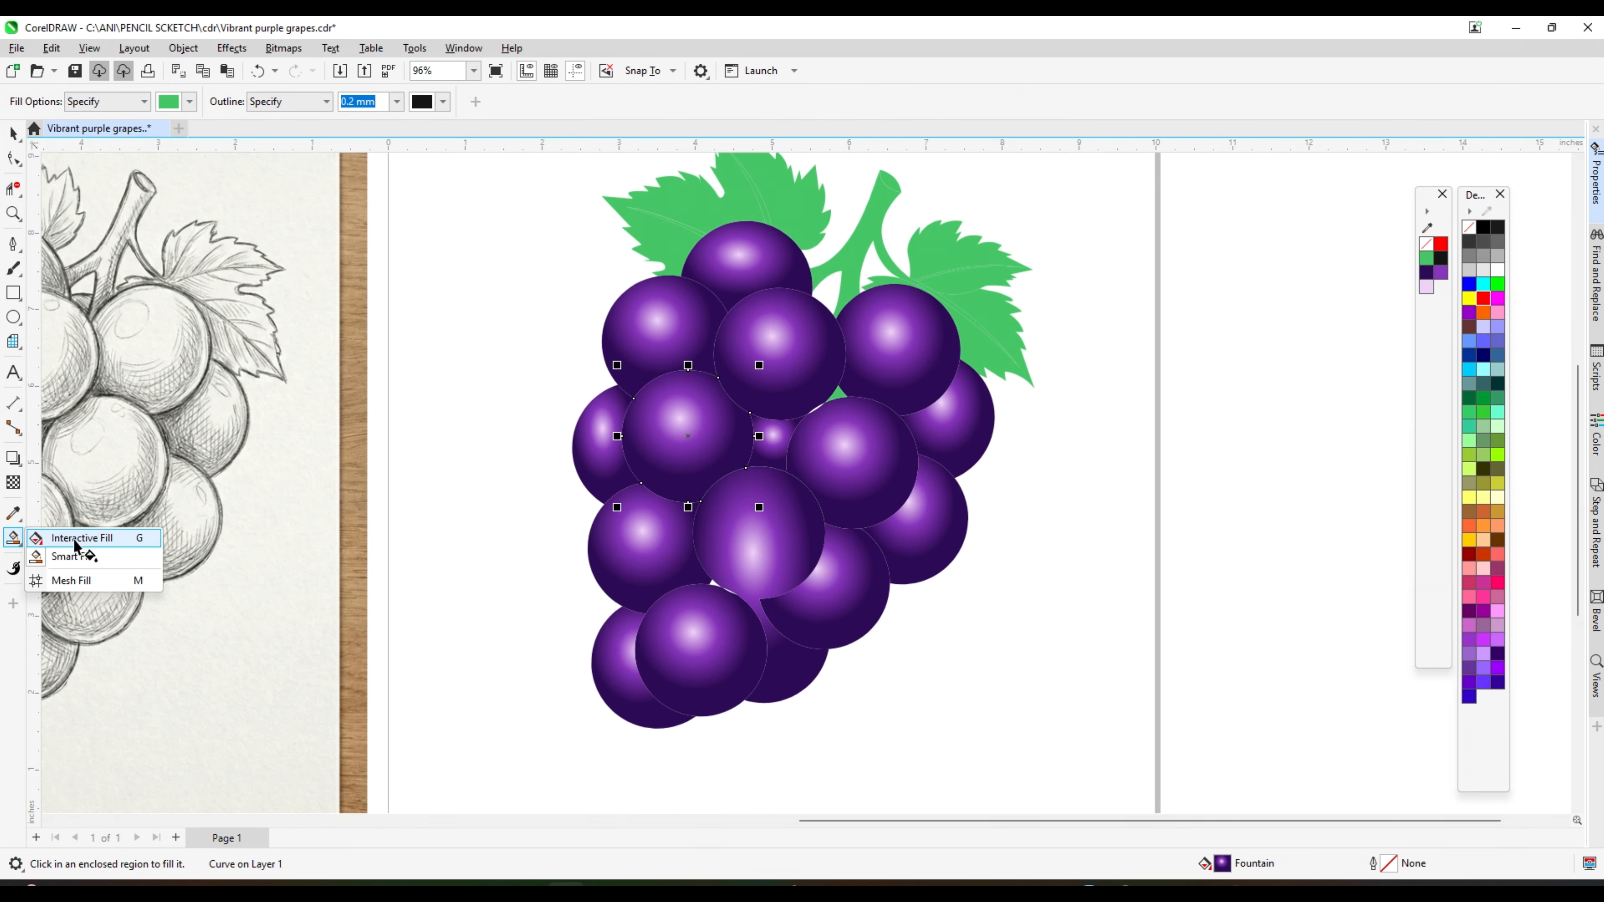
click(74, 538)
click(751, 532)
scroll(754, 534, up, 2)
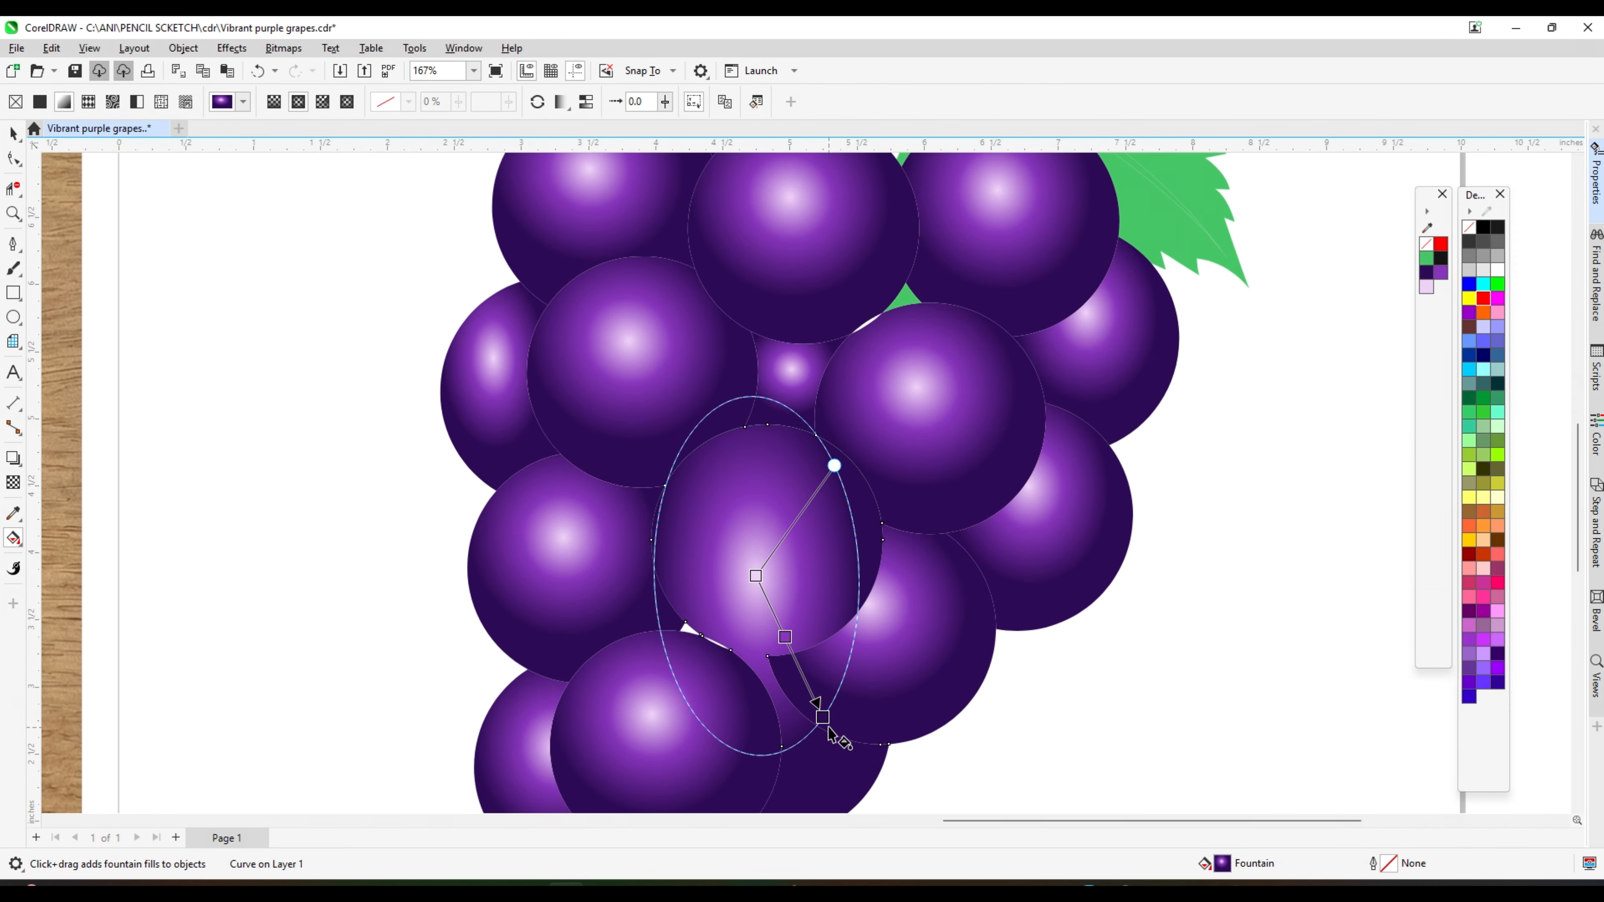
drag(823, 717, 845, 596)
drag(734, 502, 772, 503)
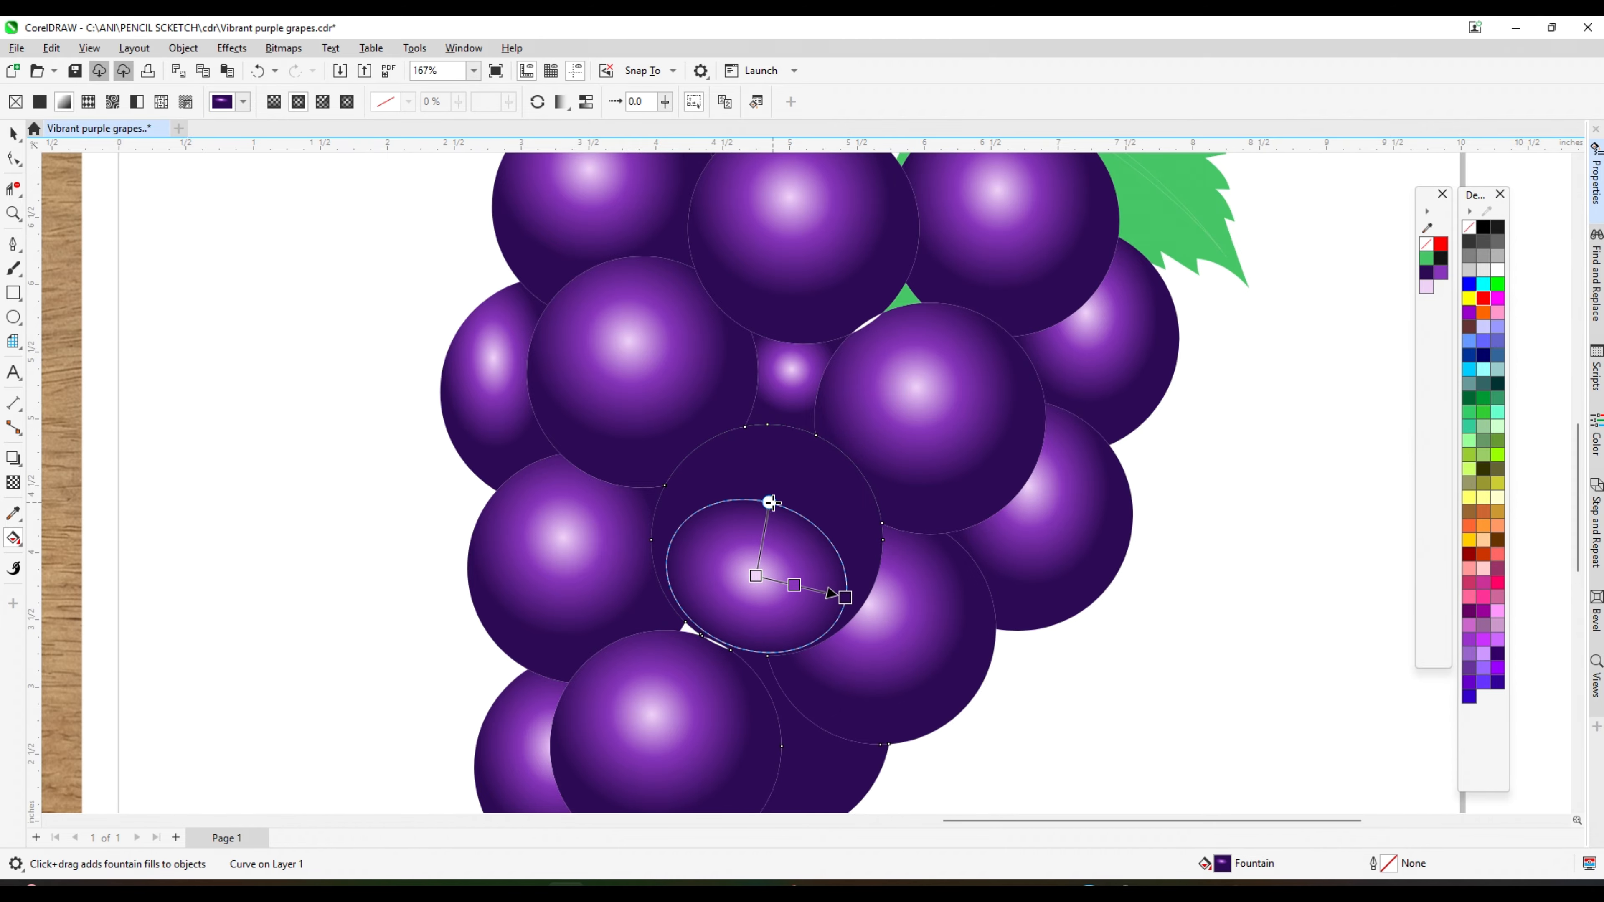
- Move the highlight of the central lower grape's gradient toward its upper left and make the gradient nearly circular
drag(756, 576, 731, 537)
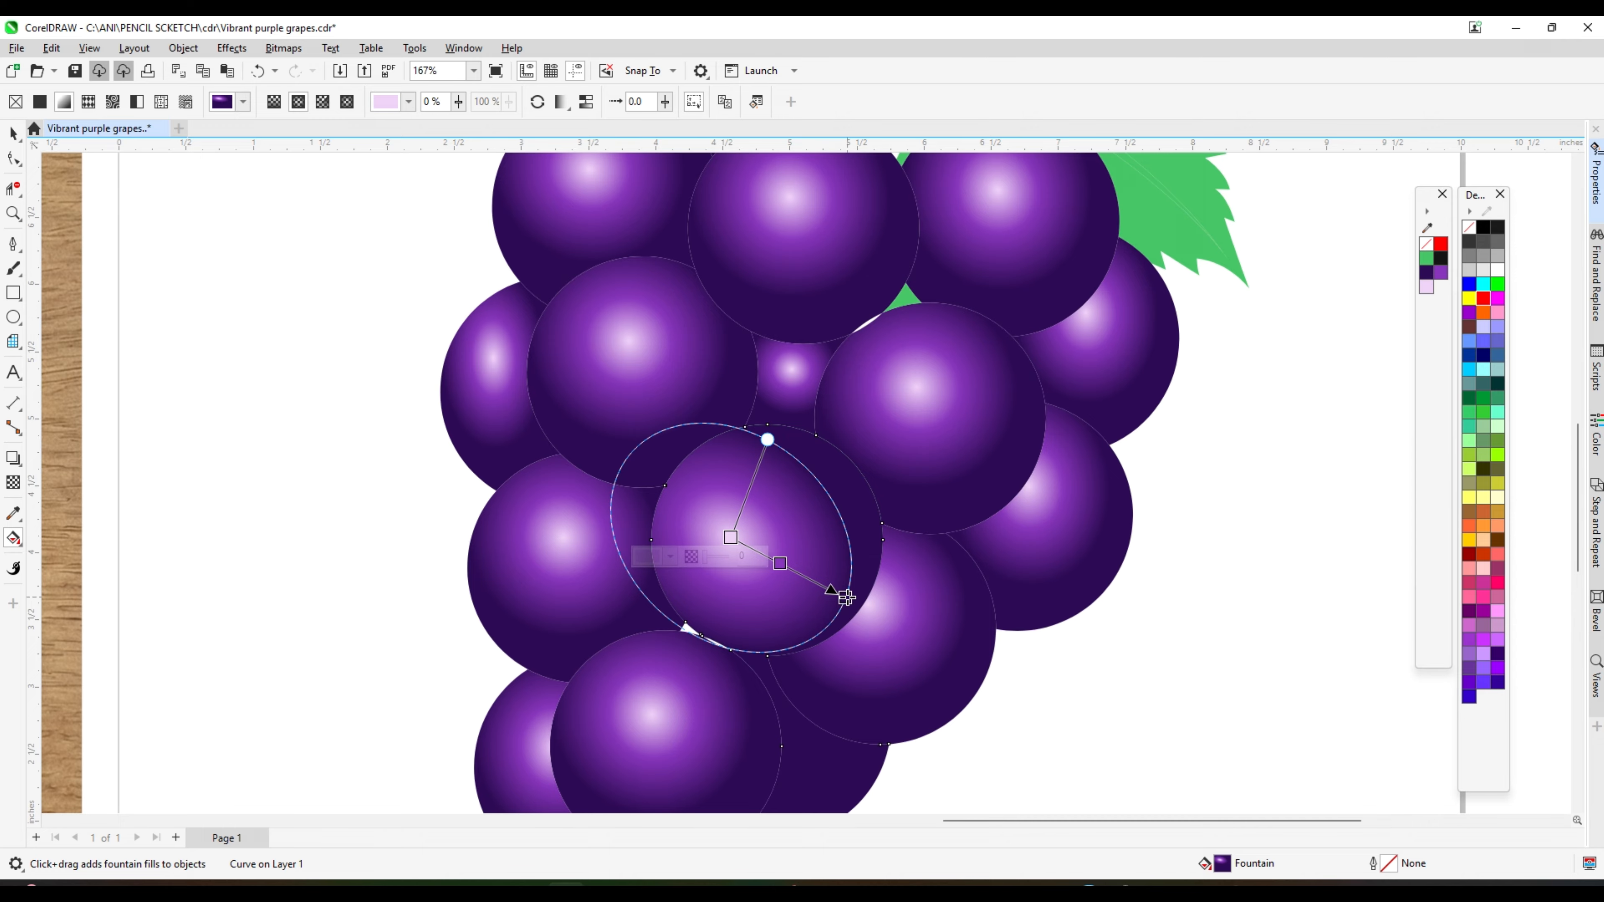
drag(846, 597, 747, 526)
drag(771, 467, 783, 462)
drag(819, 567, 829, 576)
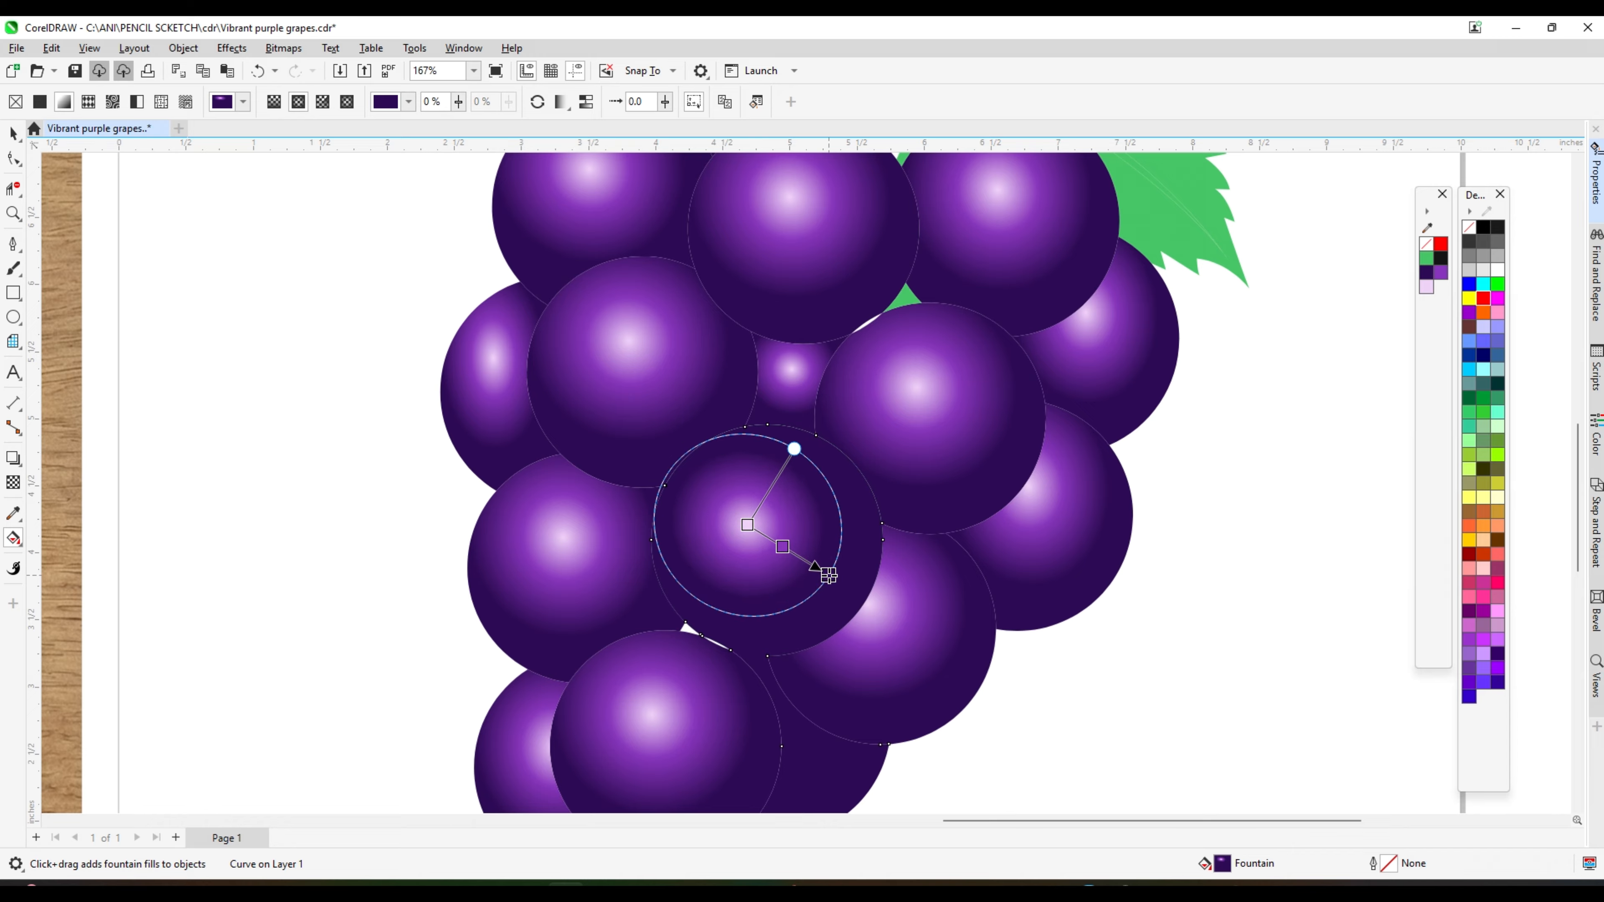